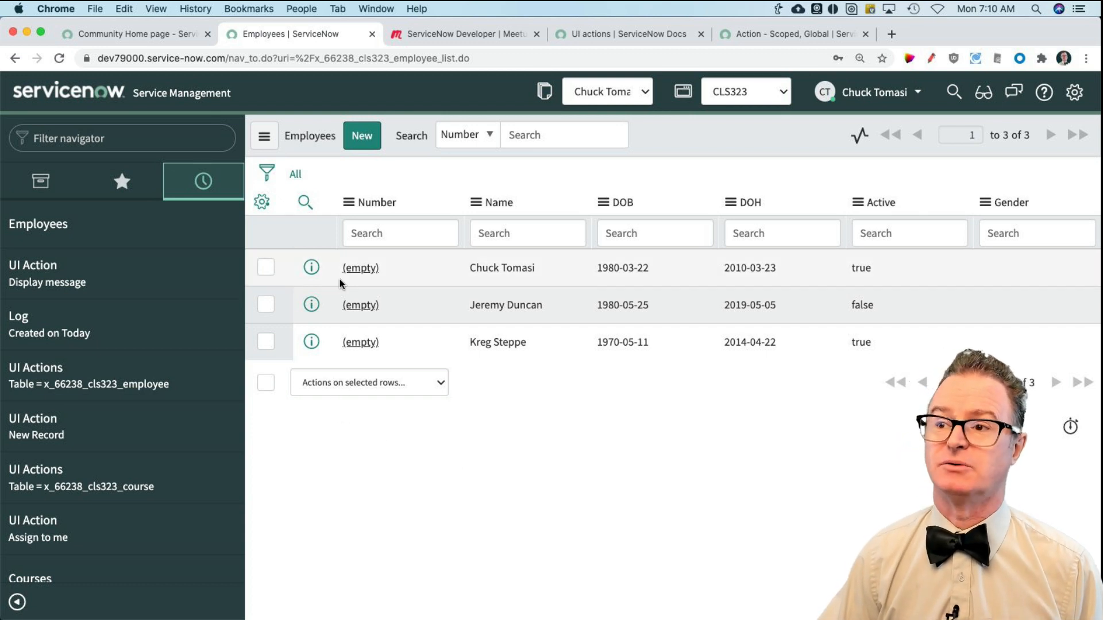
Step: Start a new Employee record and examine the context actions available on its form
click(370, 148)
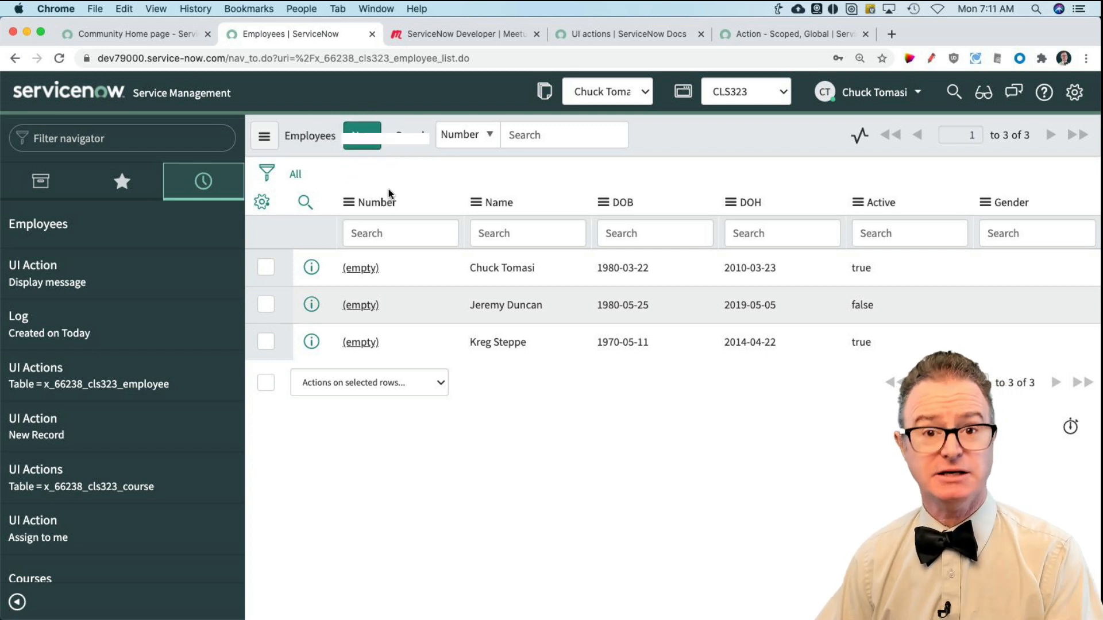
click(355, 144)
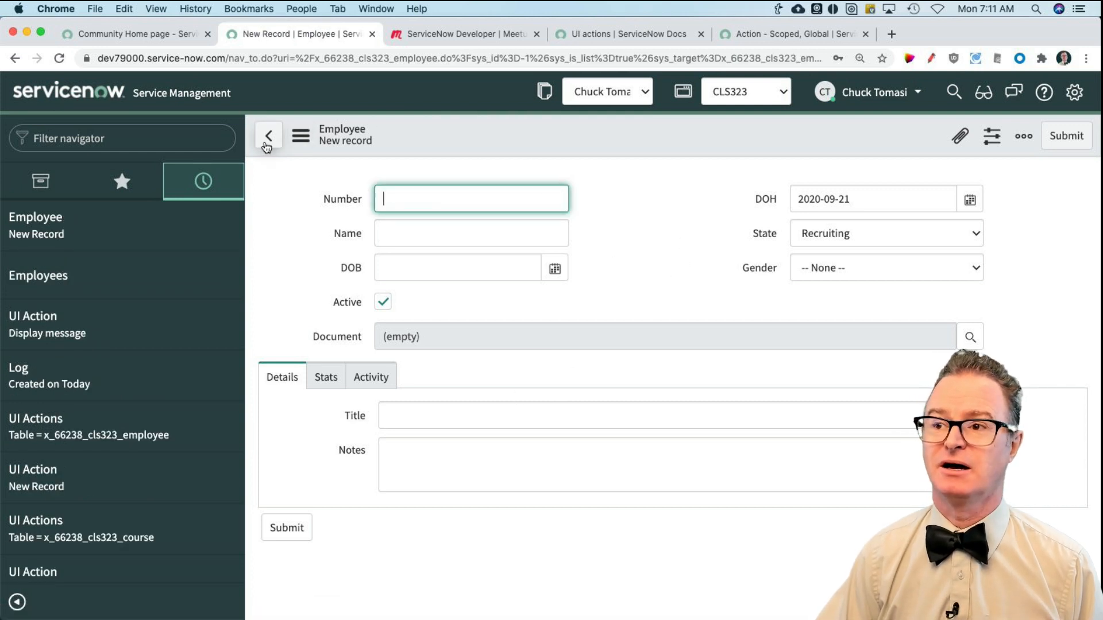
click(305, 140)
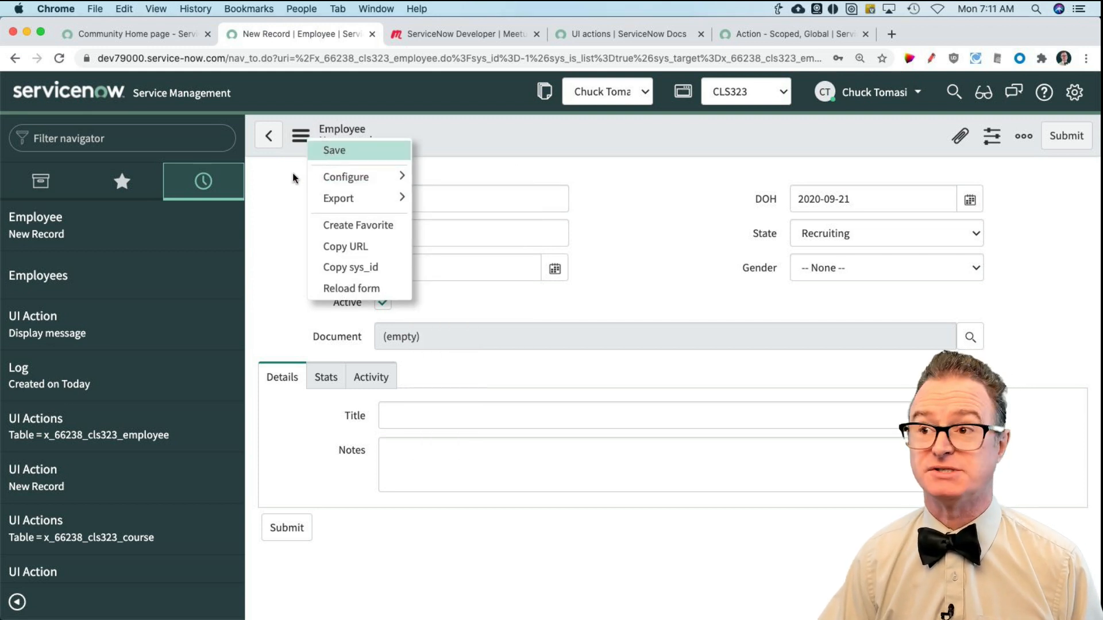
right_click(421, 136)
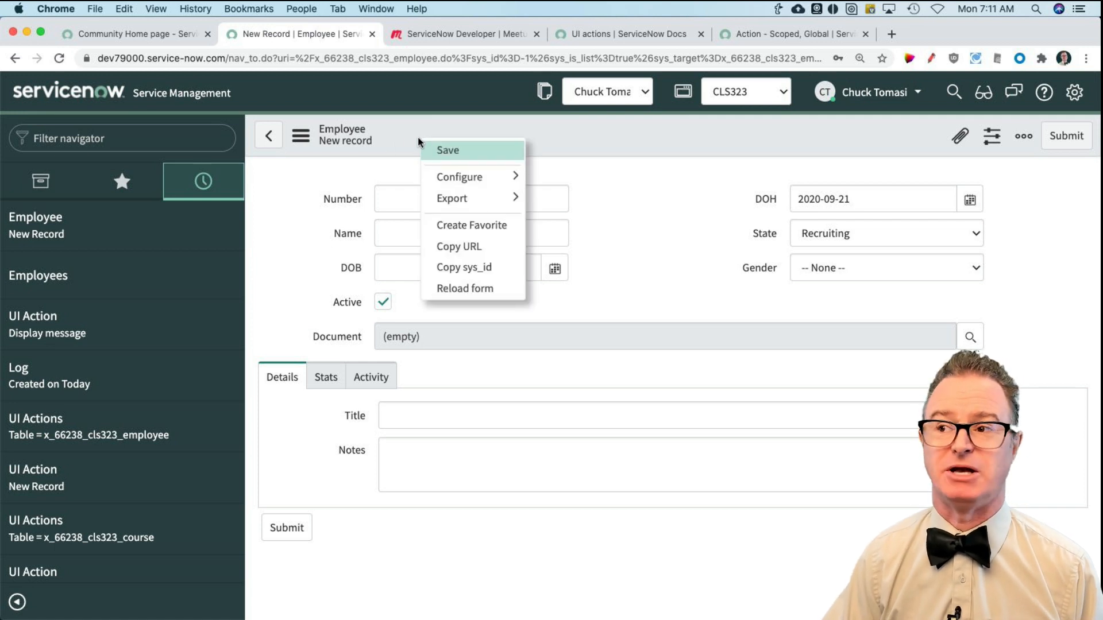
click(300, 138)
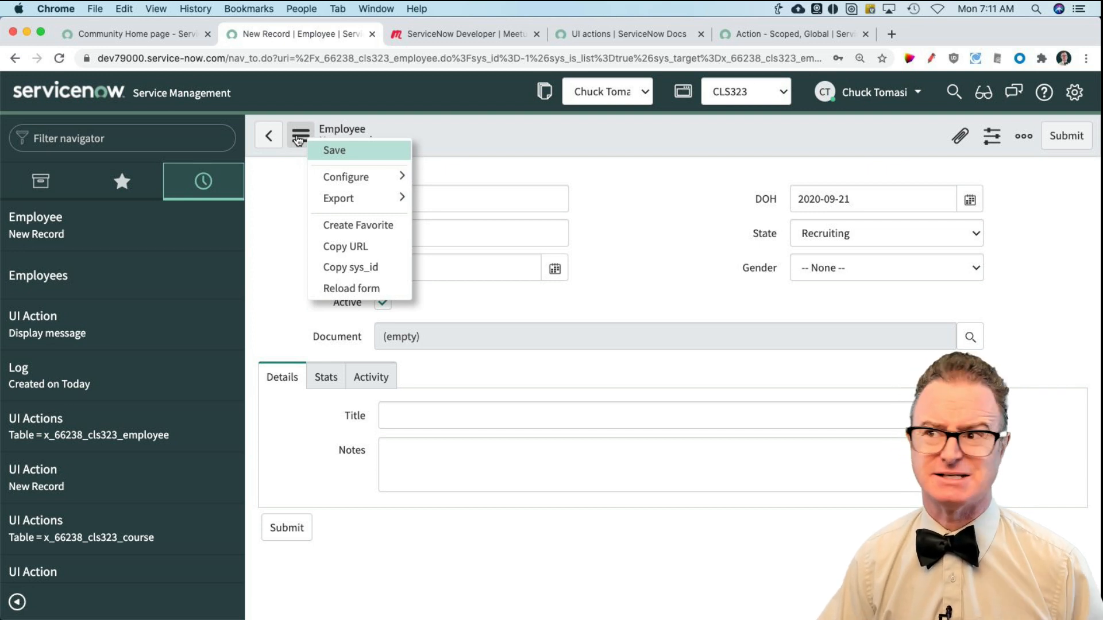
click(298, 140)
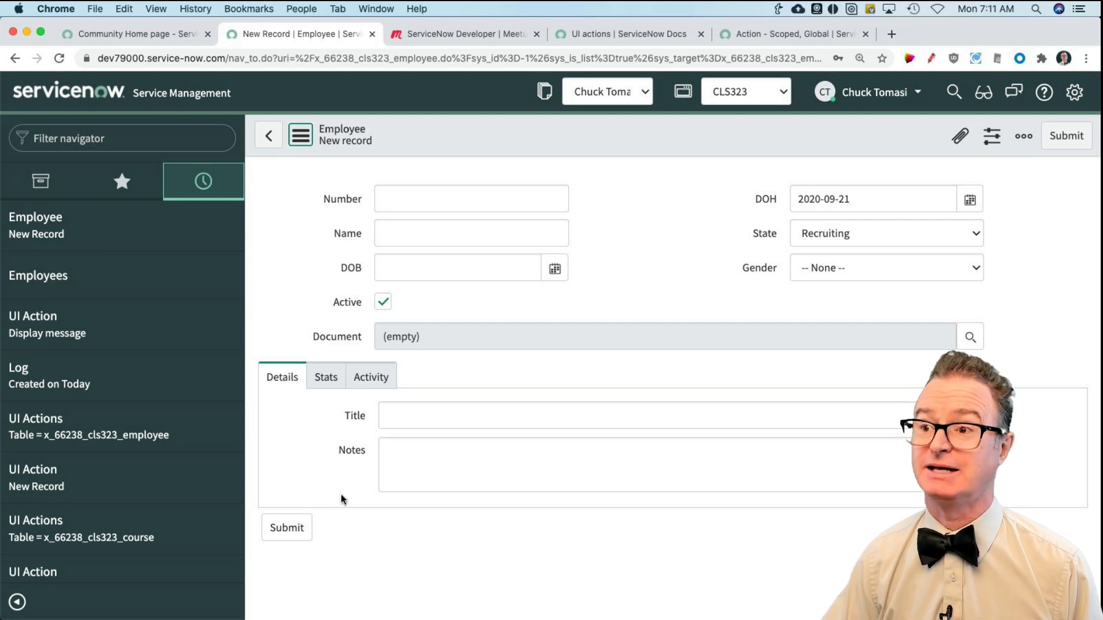
Step: Find the "incident" modules in the navigator and display the list of open incidents
click(88, 136)
text(in)
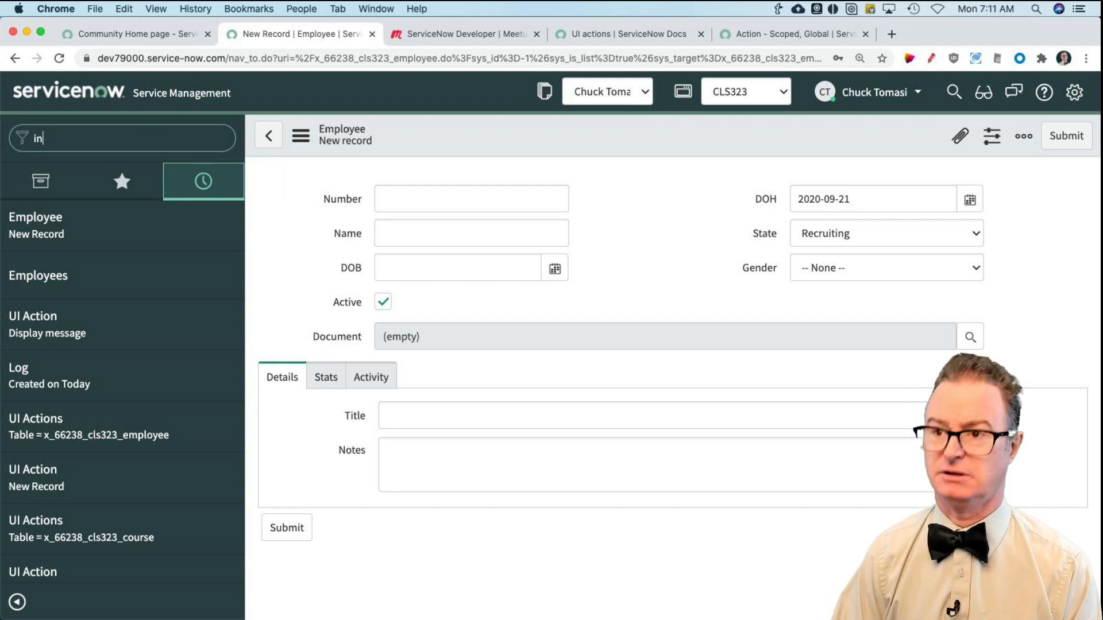
text(cident)
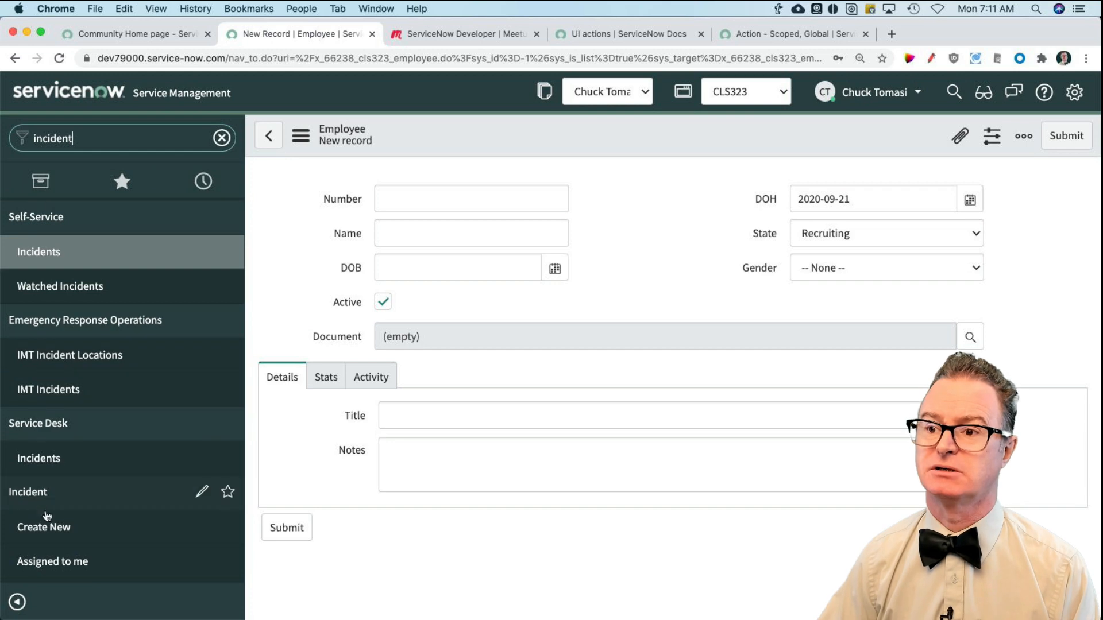
scroll(48, 521, down, 1)
scroll(48, 521, down, 1)
click(30, 486)
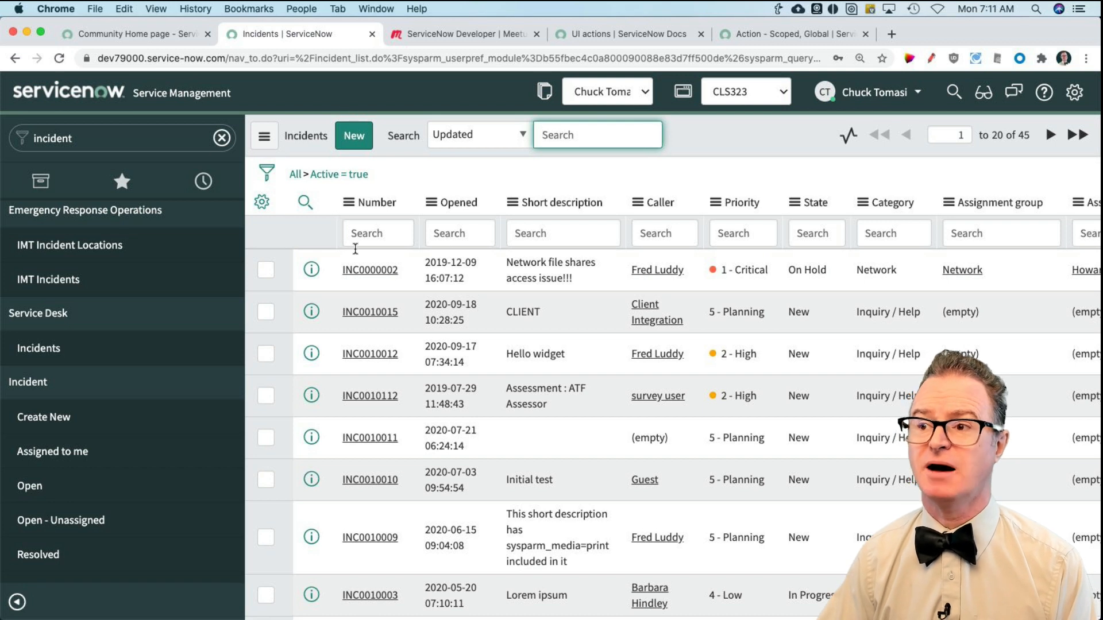
Step: Examine the context actions offered for the first incident's row, INC0000002
right_click(452, 278)
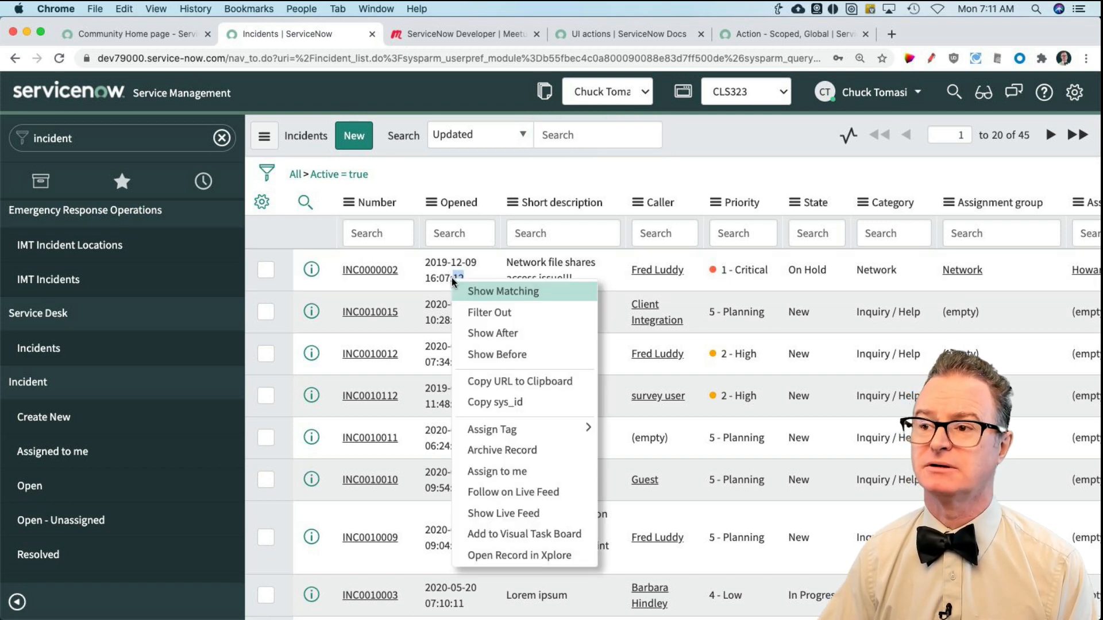
mouse_move(501, 436)
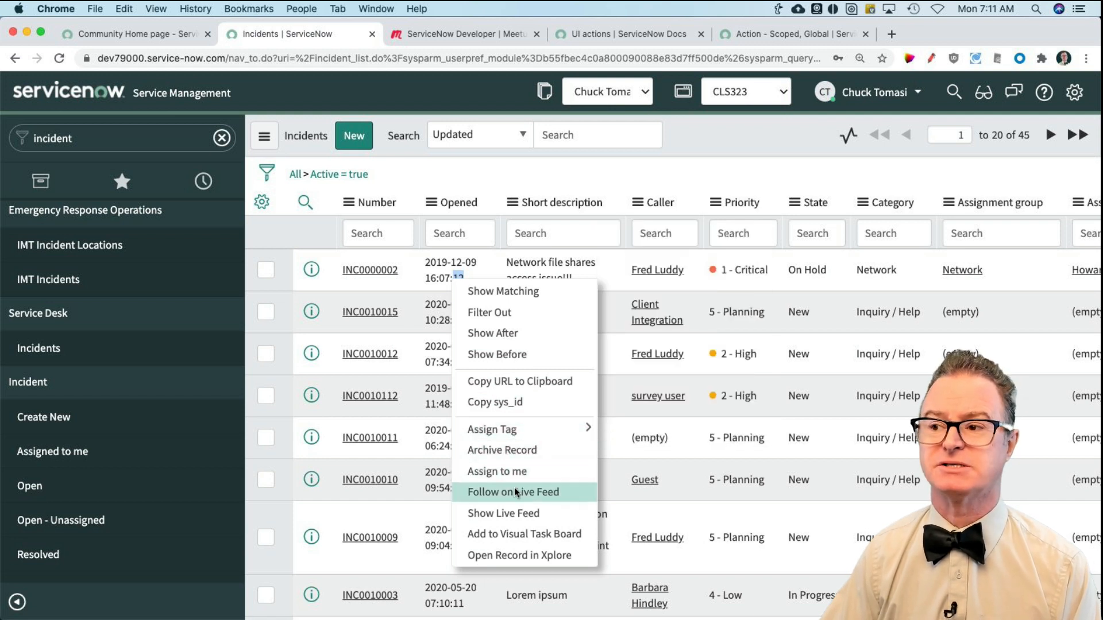
click(416, 277)
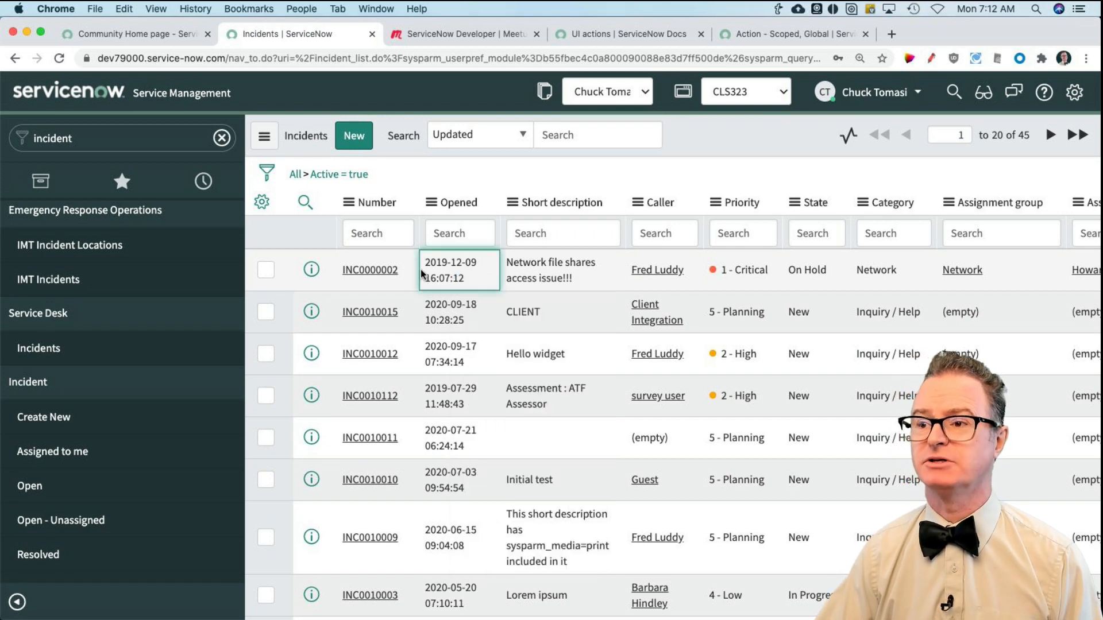
Step: Examine the bulk actions at the foot of the incident list without any rows selected
scroll(451, 401, down, 10)
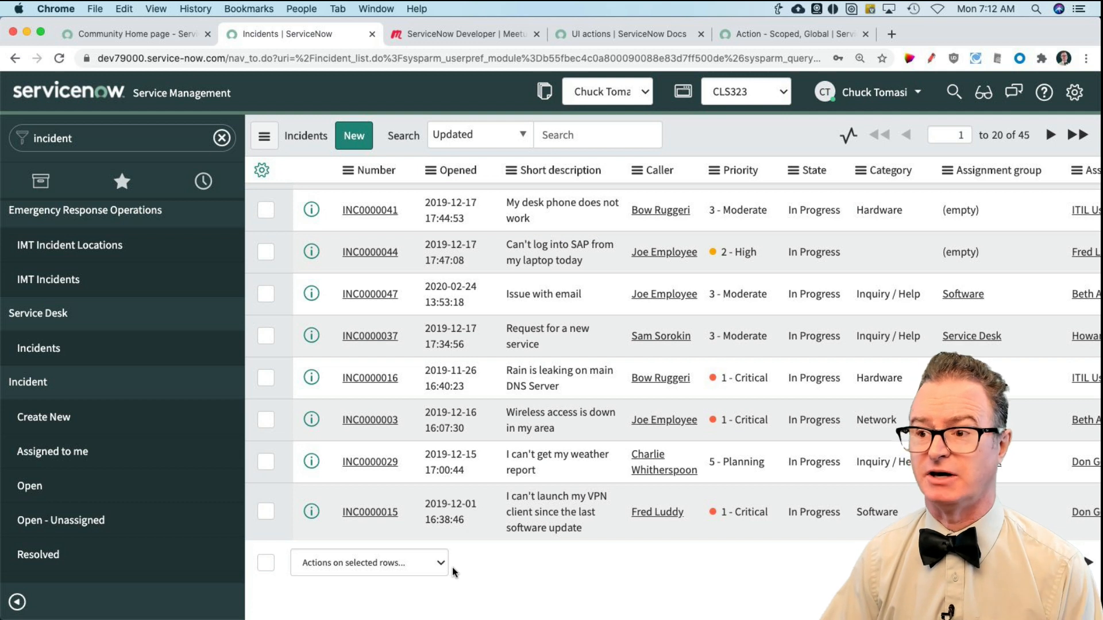
click(431, 564)
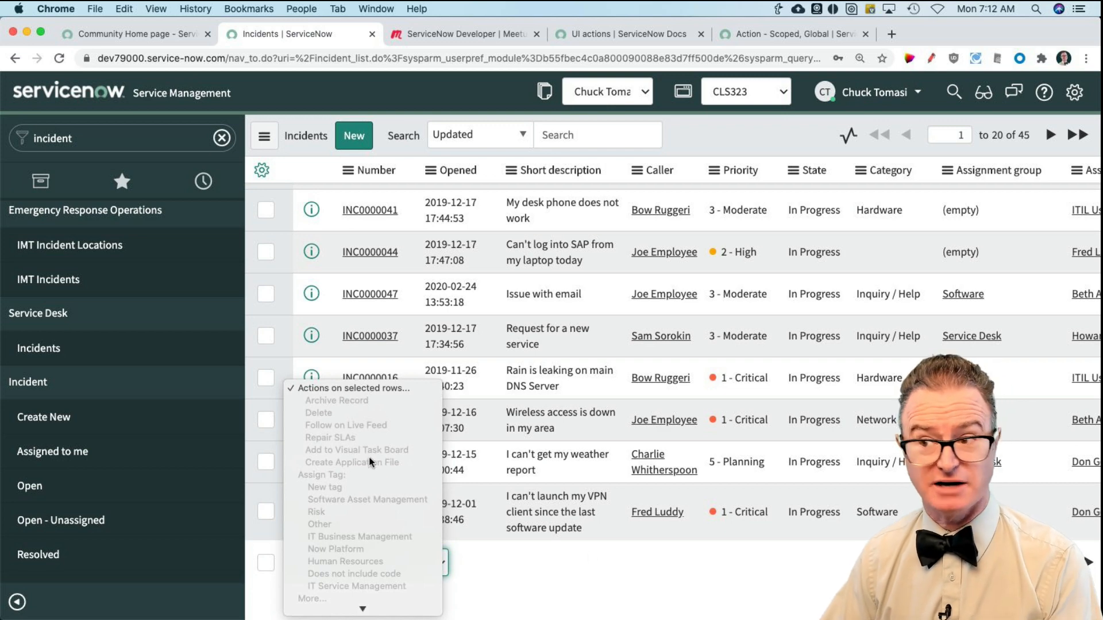
click(662, 573)
scroll(292, 331, up, 5)
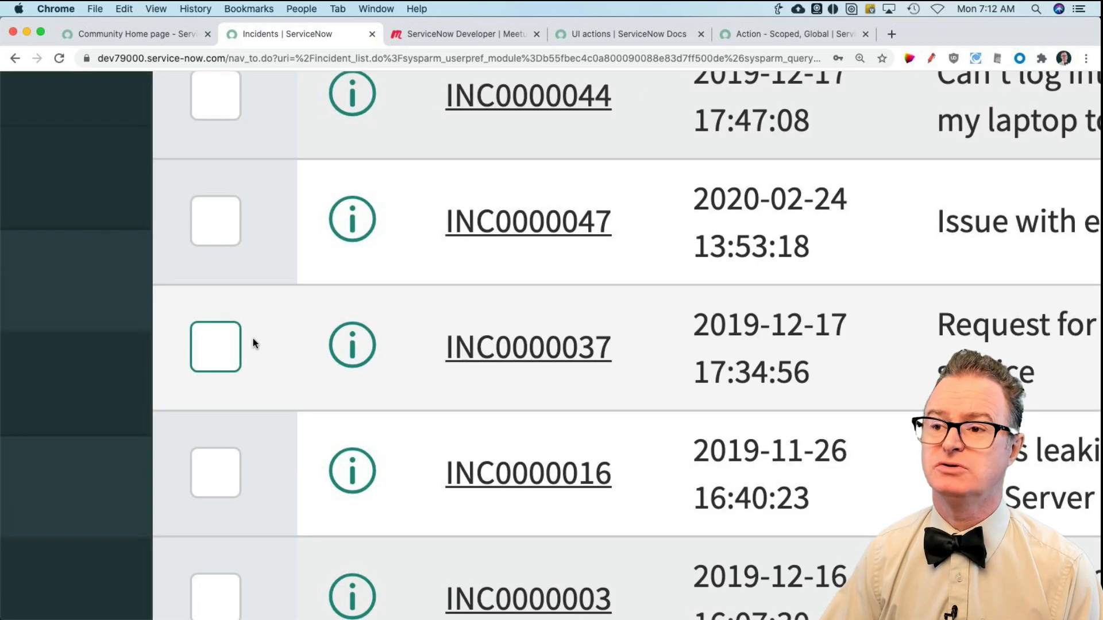
scroll(259, 342, down, 5)
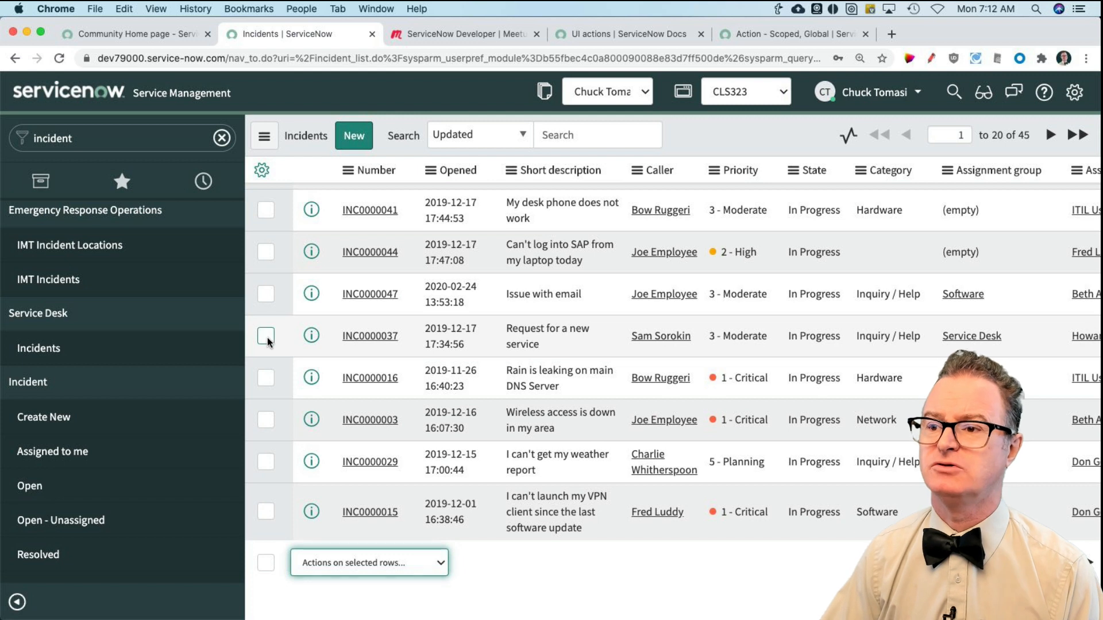
Step: Select incidents INC0000037, INC0000016 and INC0000003 to view their bulk actions, and clear the selection
click(266, 337)
click(266, 377)
click(266, 420)
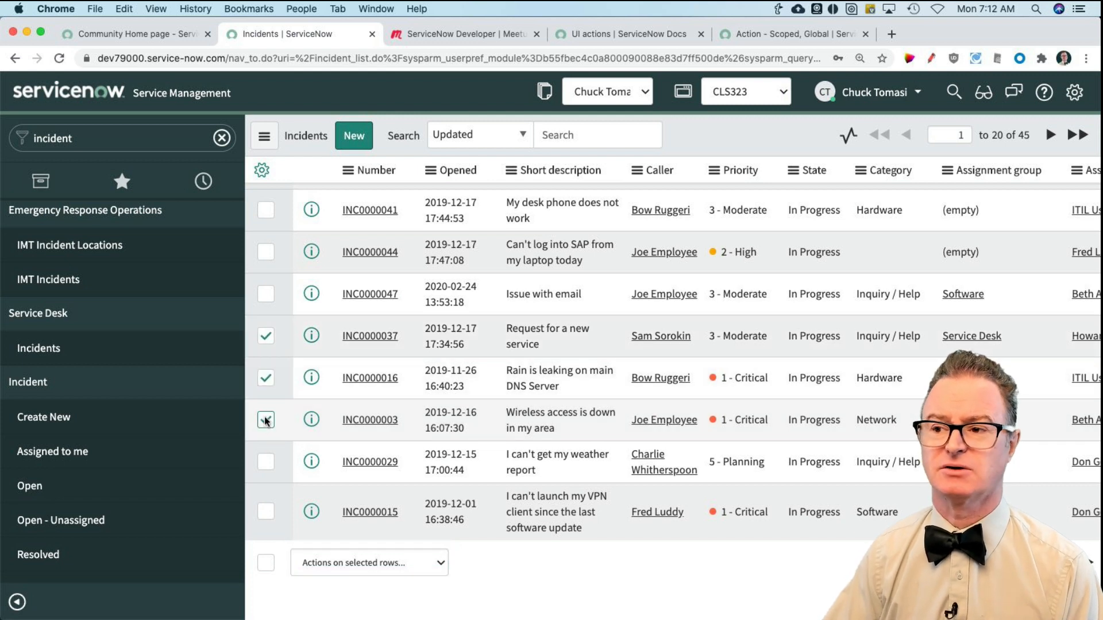
click(405, 564)
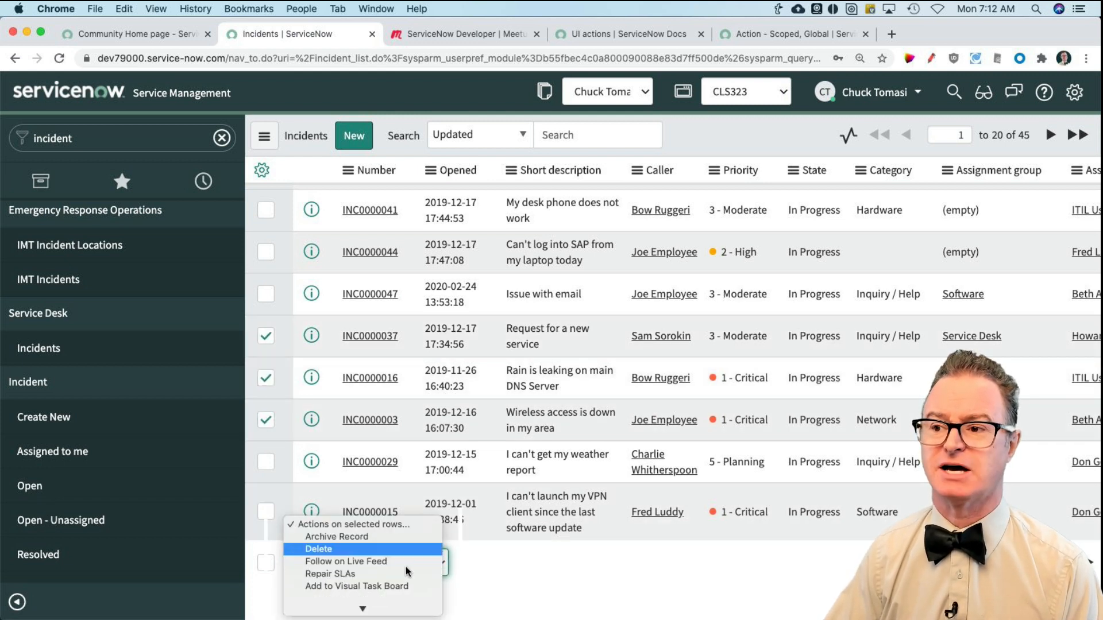
scroll(405, 568, down, 5)
click(512, 581)
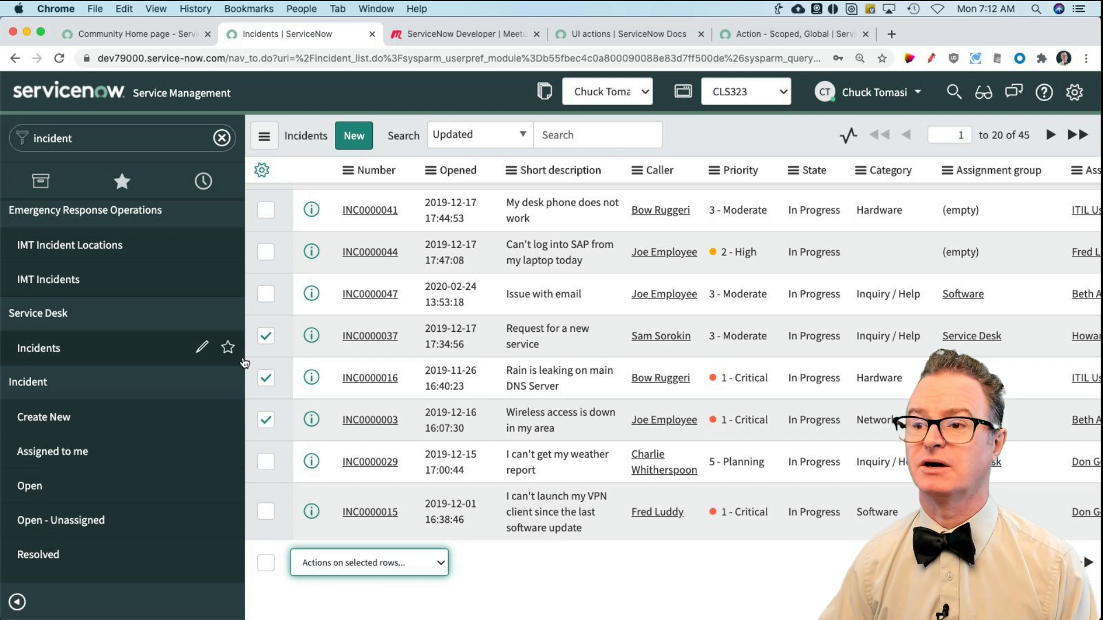
click(265, 338)
click(264, 378)
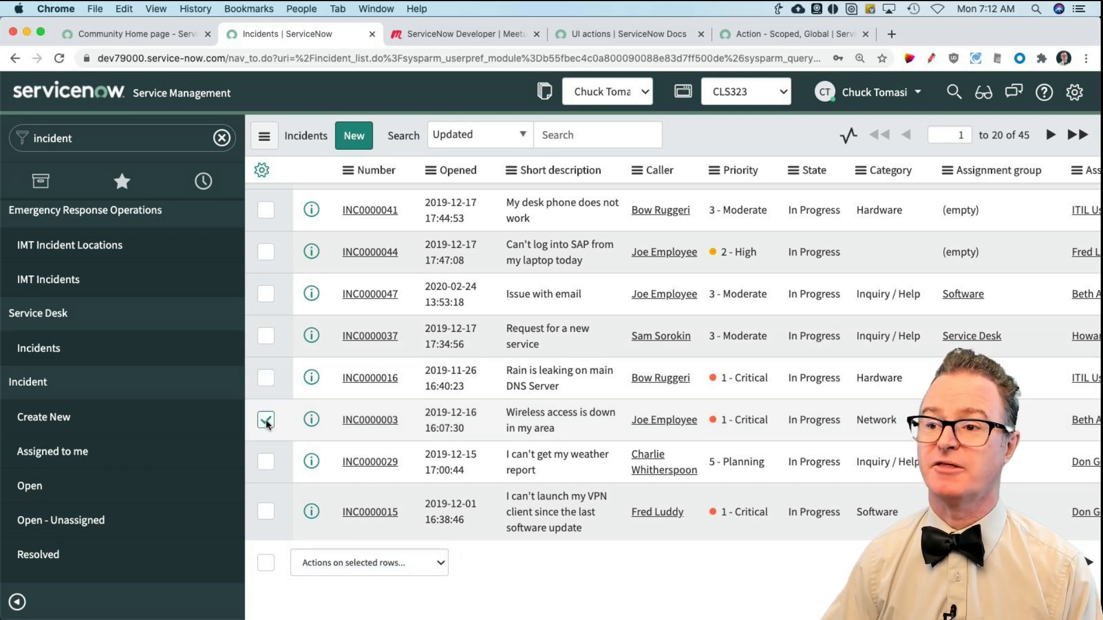
click(265, 420)
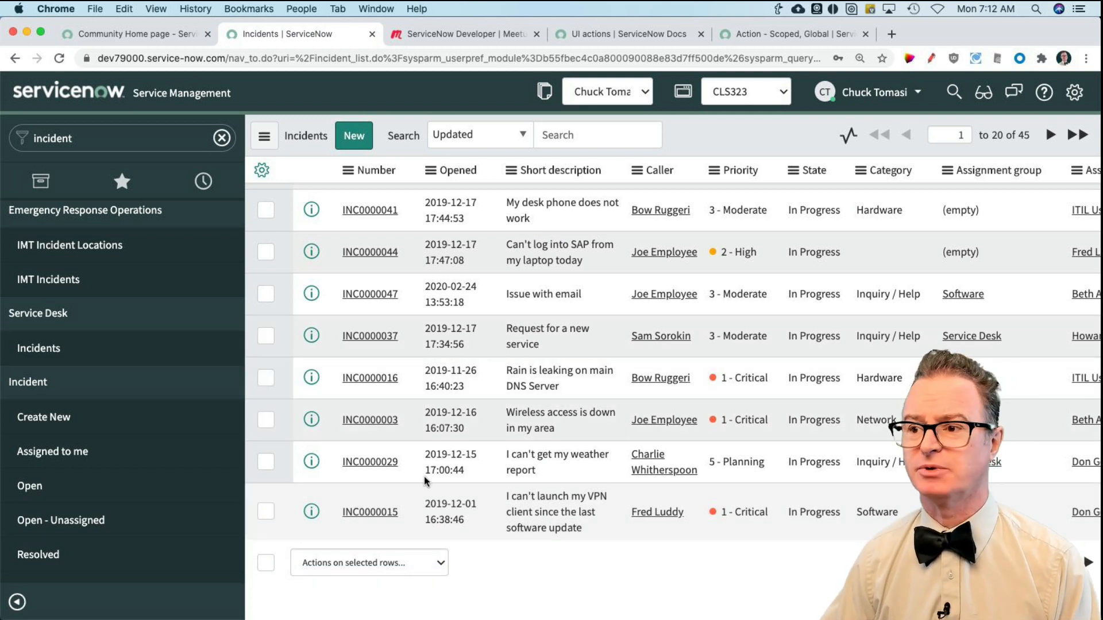
Step: Open incident INC0000029 and examine the context actions available on its form
click(370, 462)
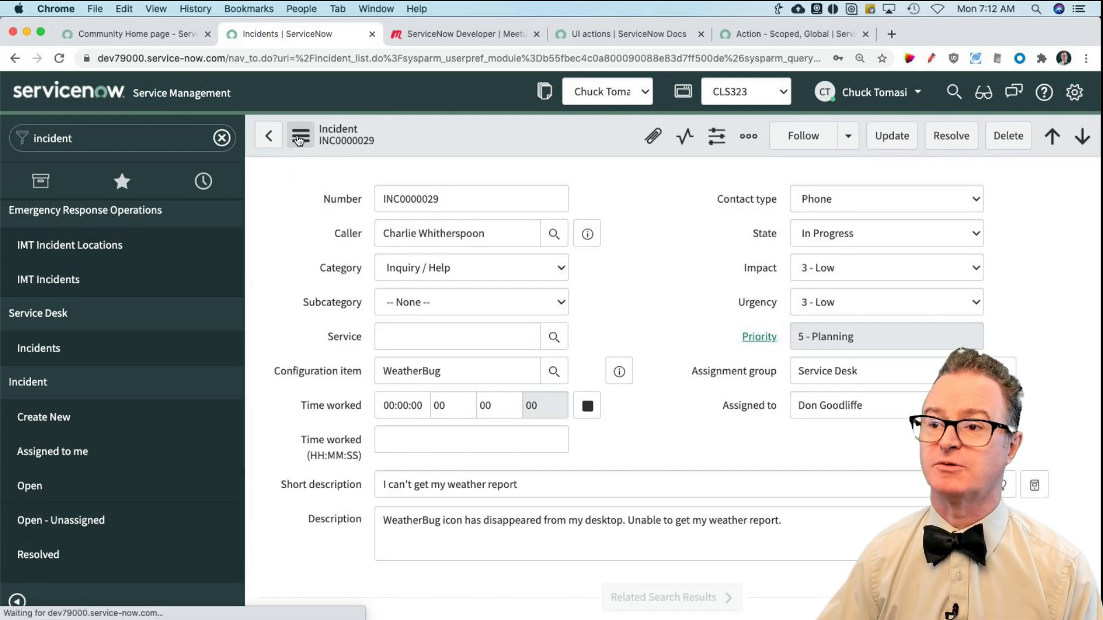
click(300, 137)
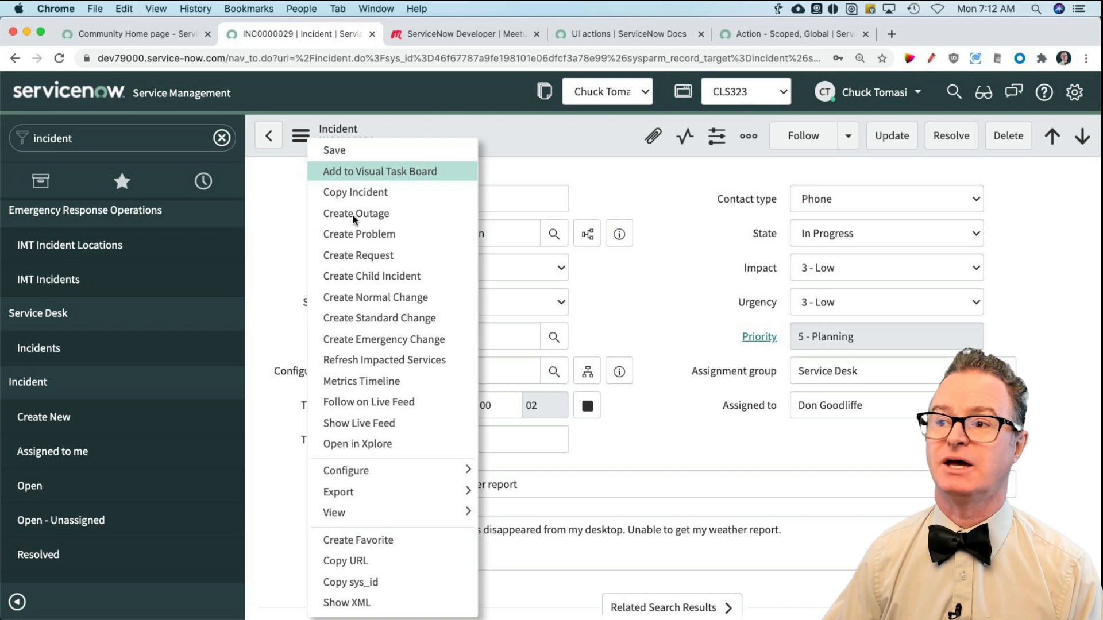
click(375, 297)
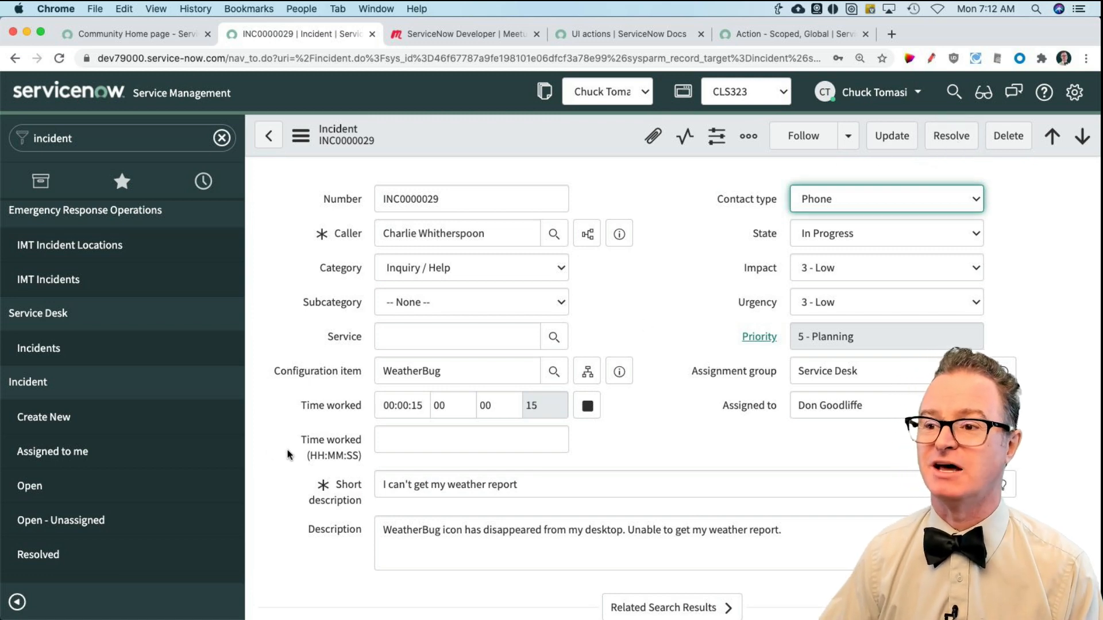
Step: Examine the form buttons and related links at the foot of the incident record
scroll(288, 455, down, 10)
scroll(287, 455, down, 1)
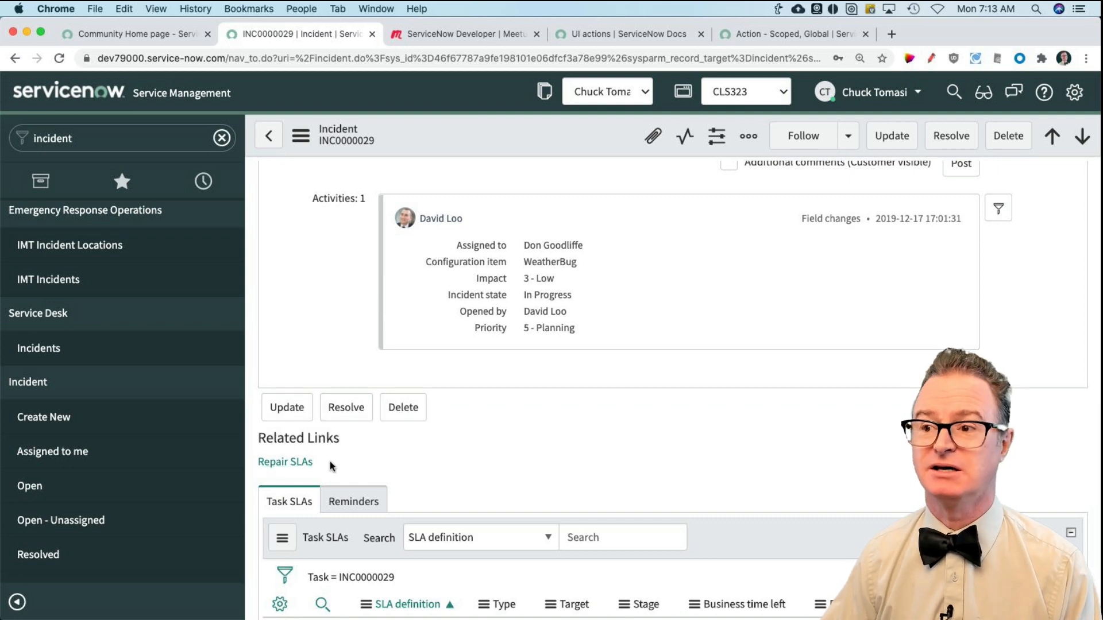
scroll(190, 433, left, 1)
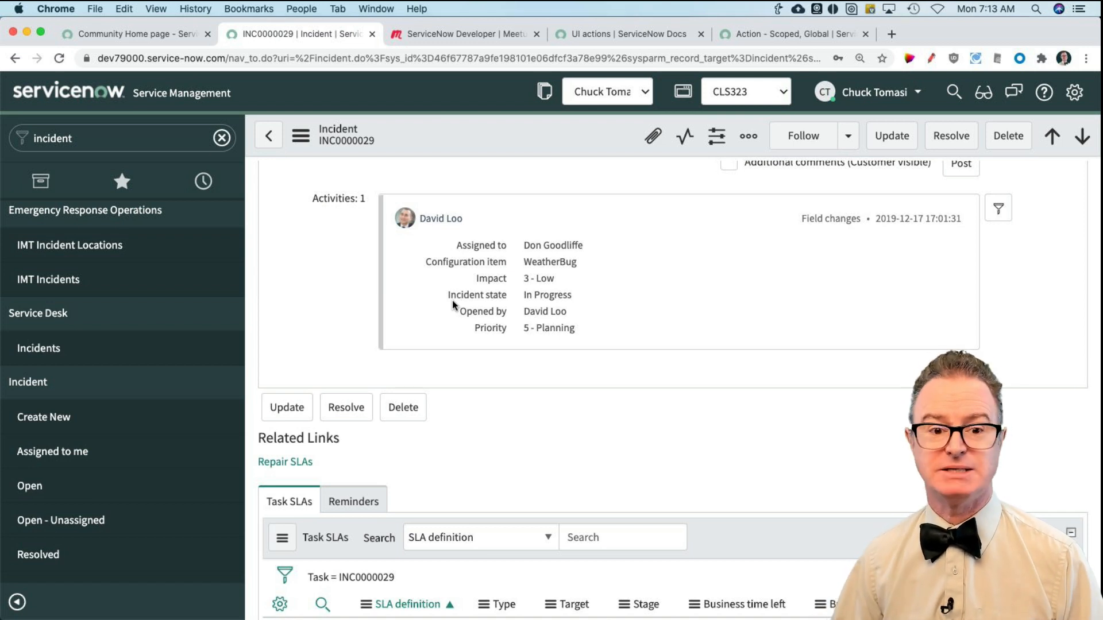
scroll(556, 330, up, 4)
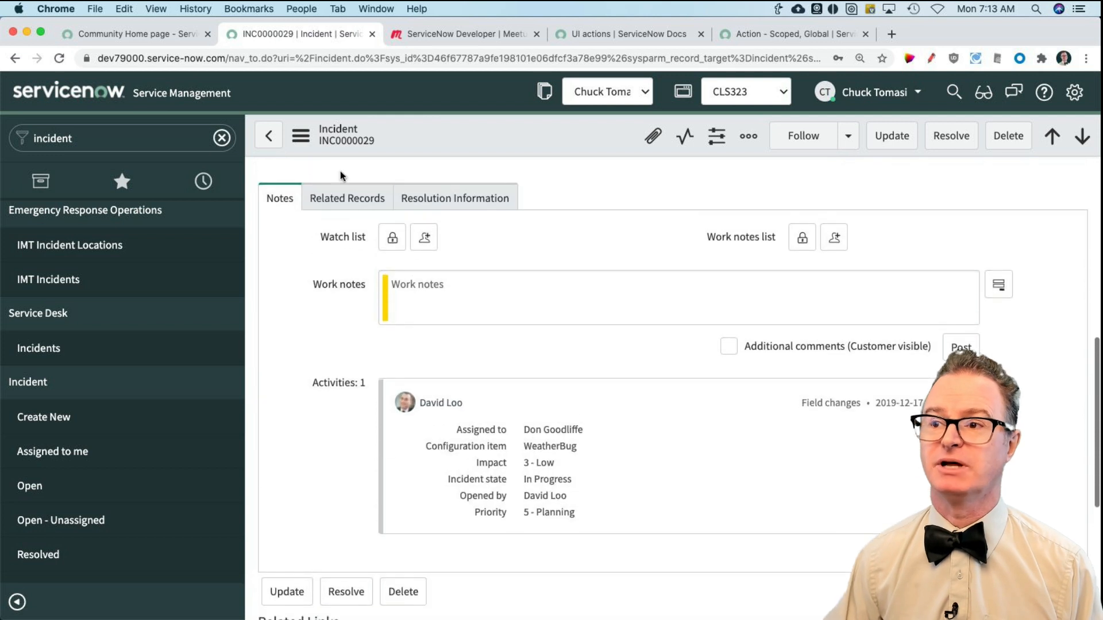
Step: Filter the navigator for "employ" and open the Employees list
click(114, 139)
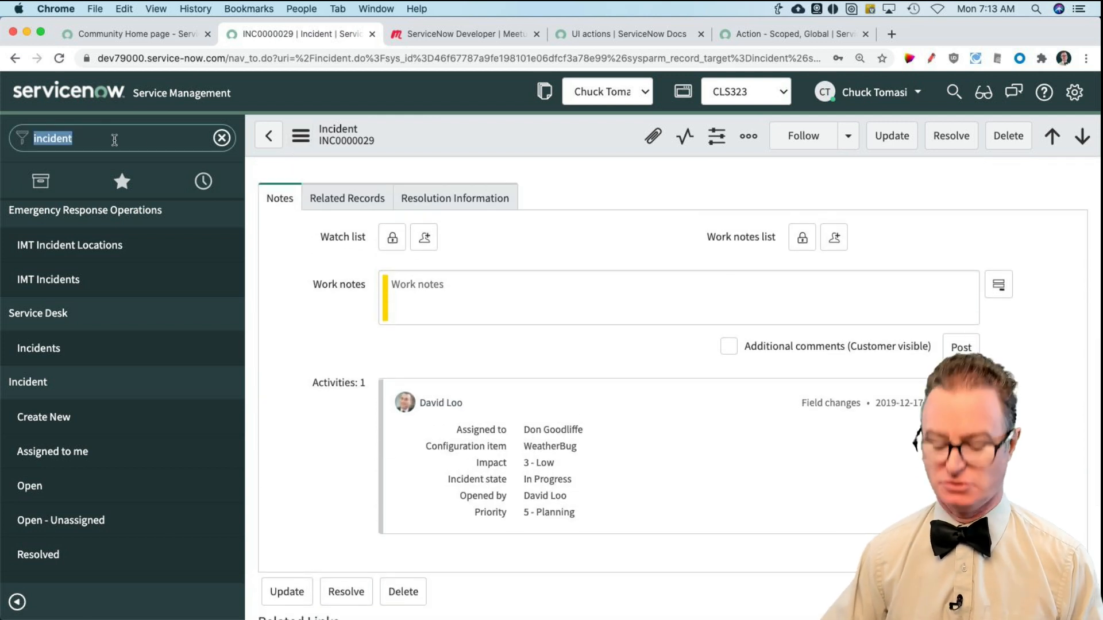
text(employ)
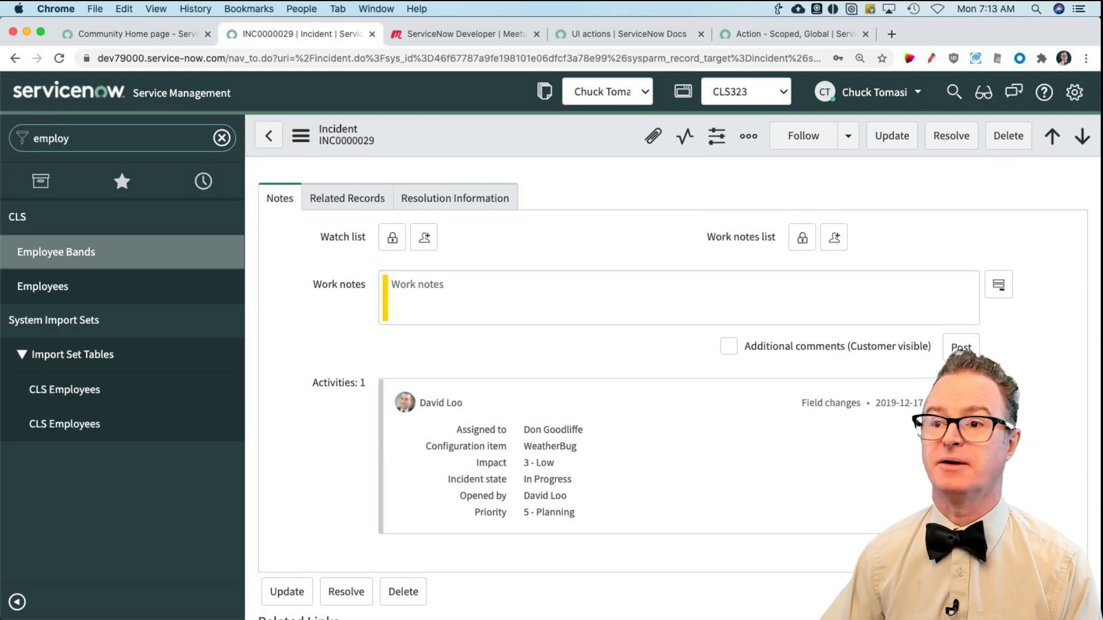
click(143, 286)
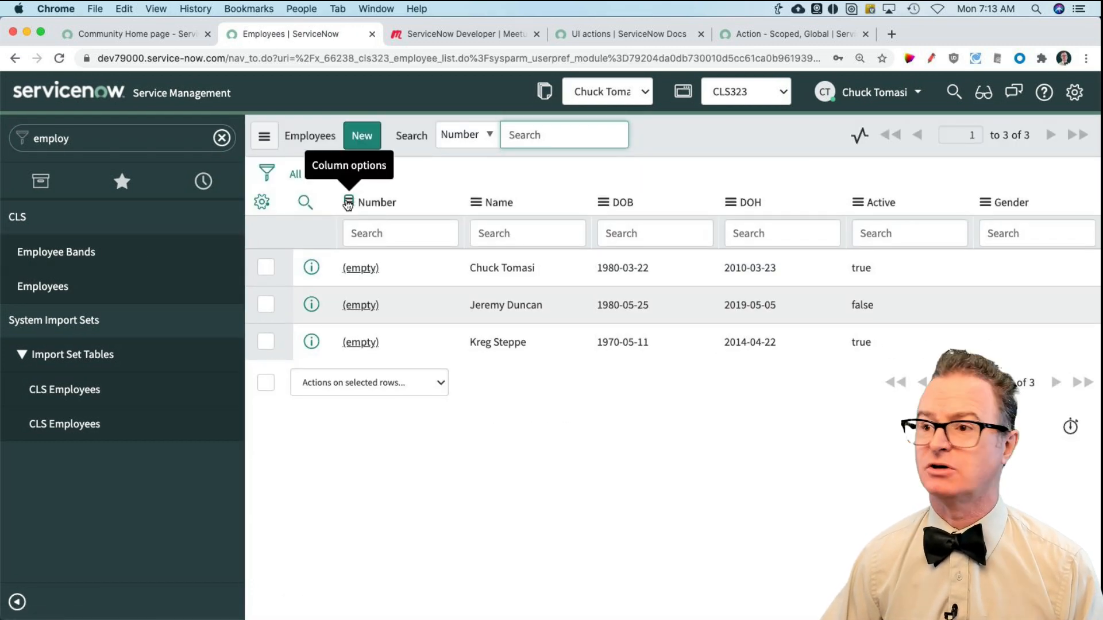
Step: Display the UI actions configured for the Employee table from the Employees list
click(348, 203)
mouse_move(400, 353)
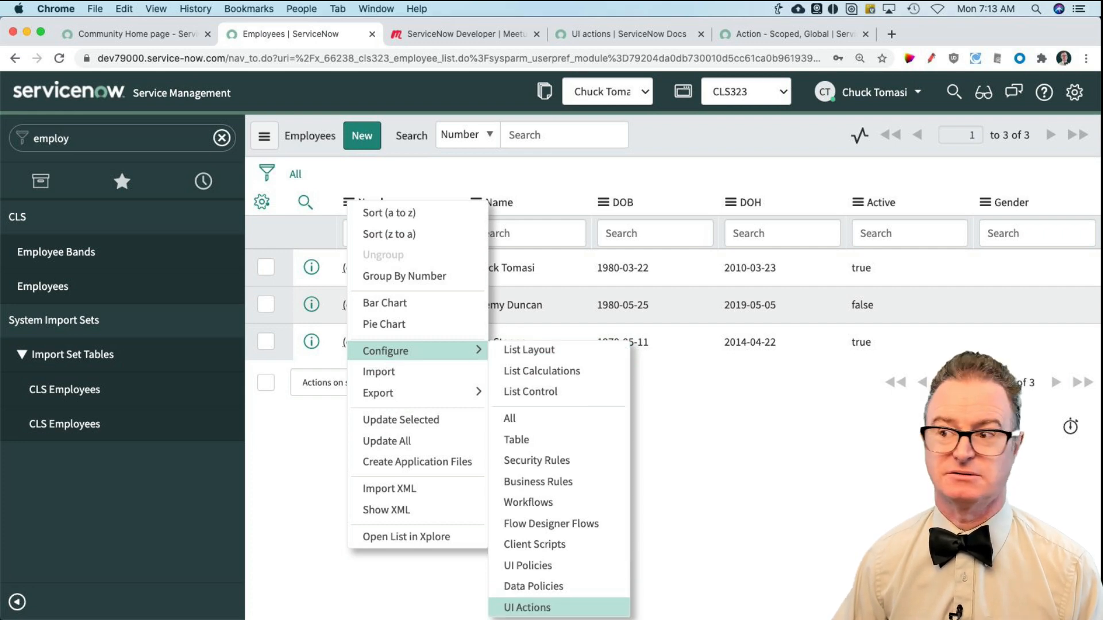
click(534, 607)
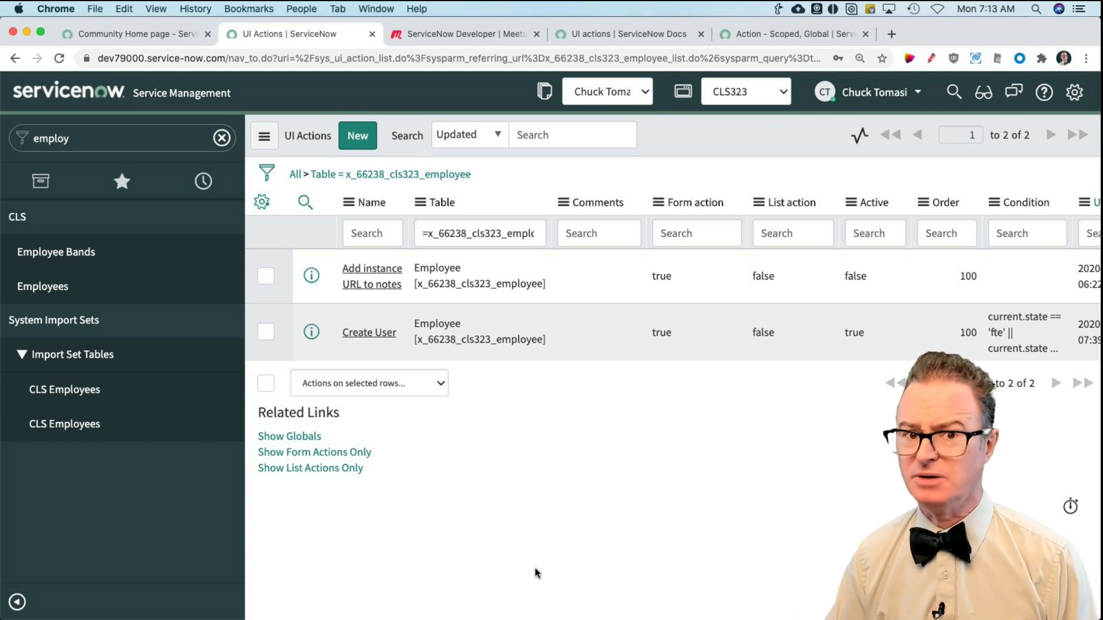
click(486, 313)
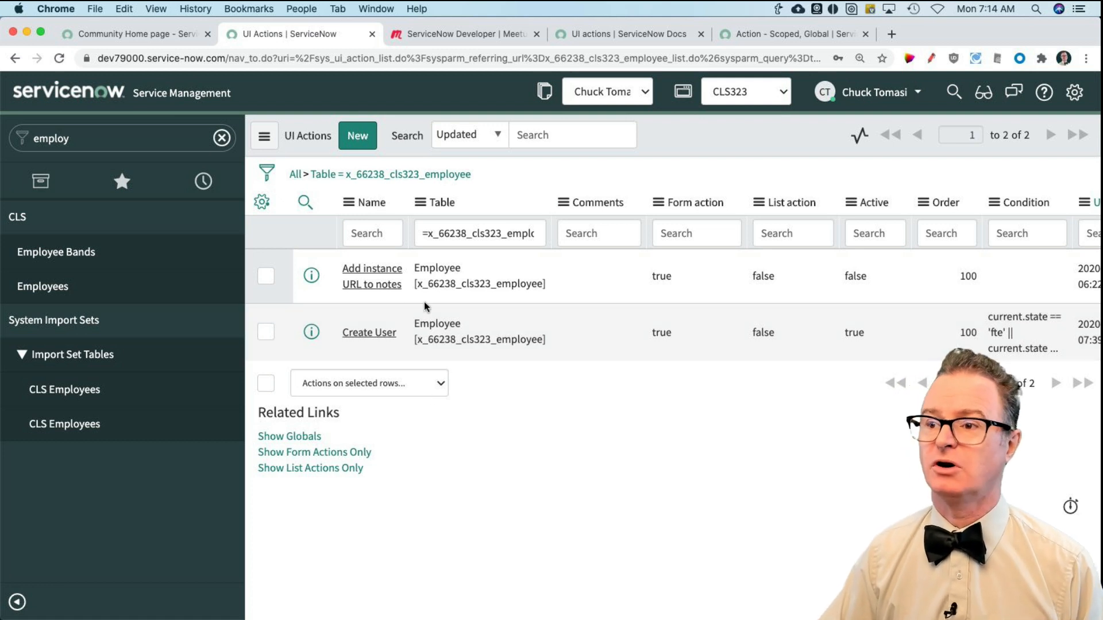
Step: Open the first record in the Employees list and display the UI actions configured for its table from the form
click(46, 286)
click(360, 268)
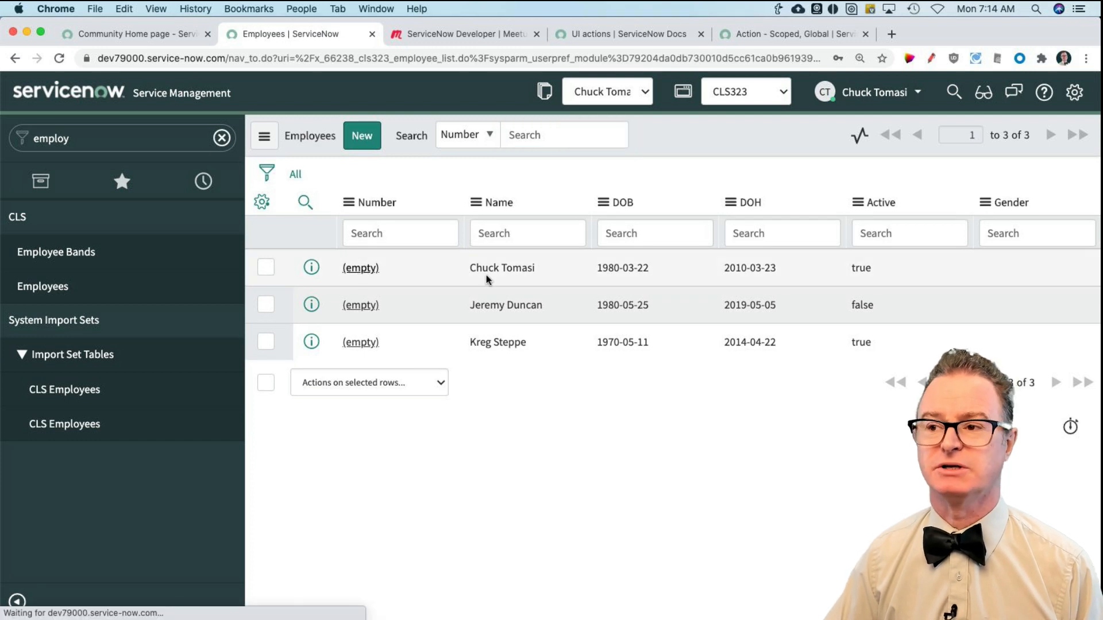
click(301, 135)
mouse_move(356, 240)
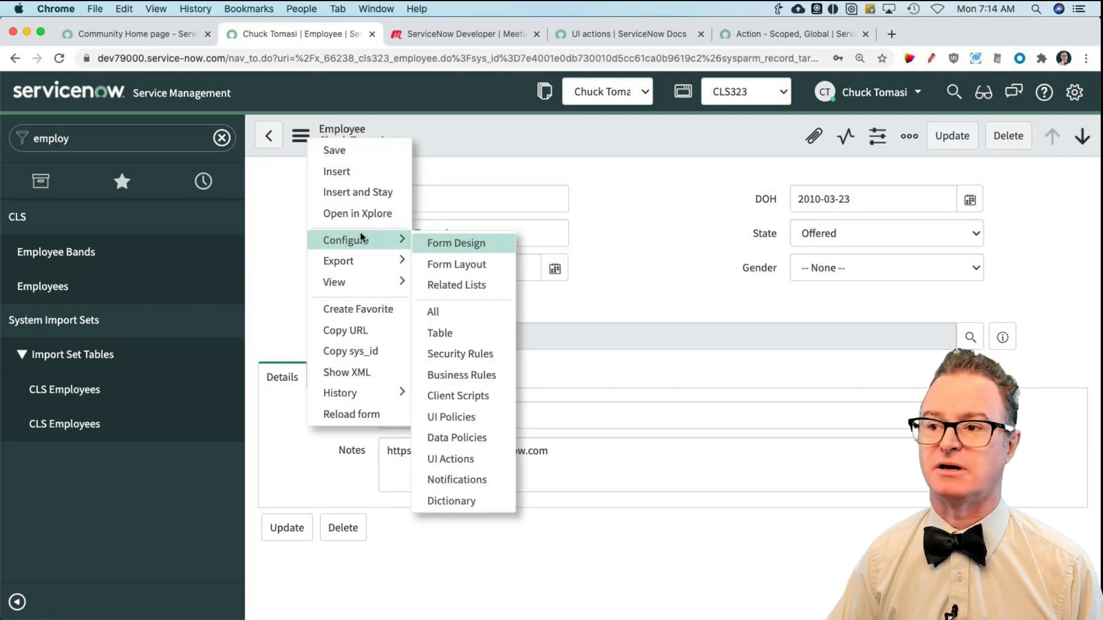
click(489, 464)
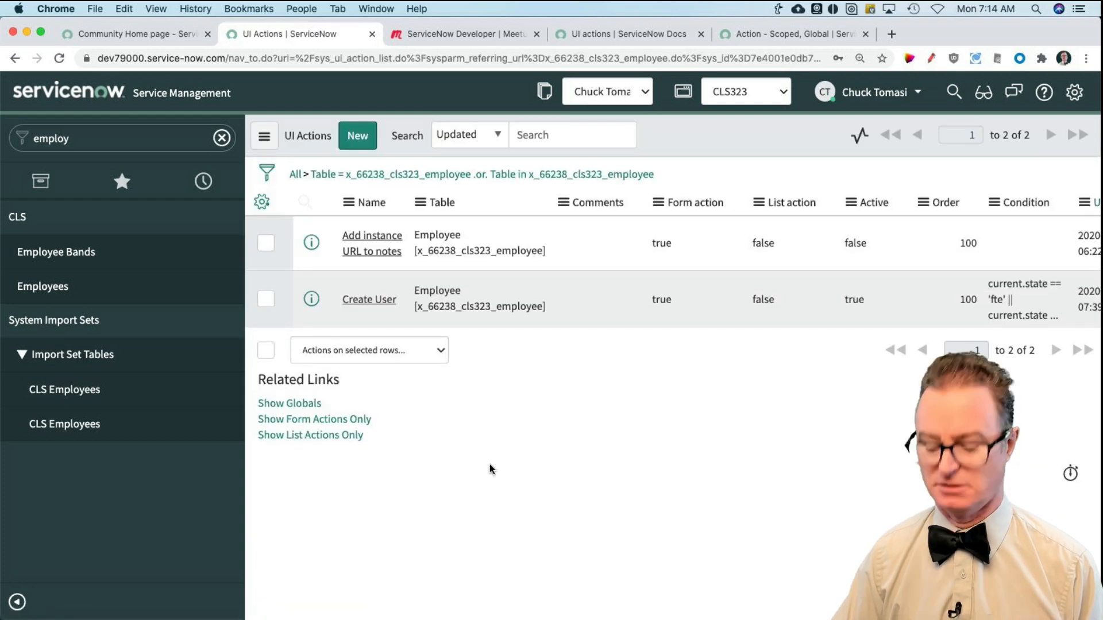
key(super+equal)
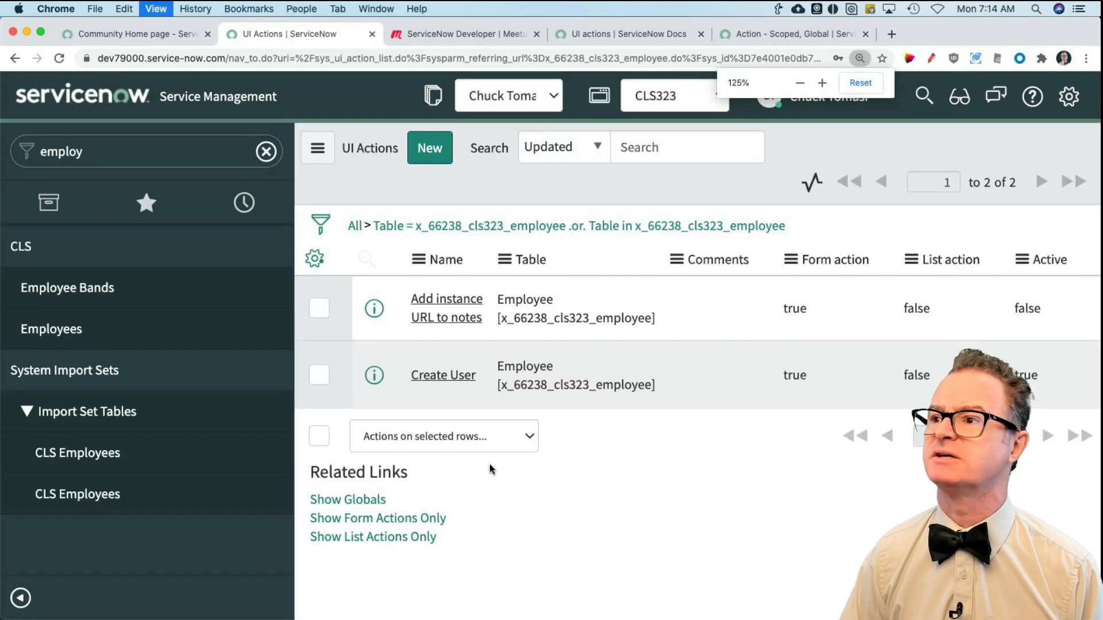
key(super+minus)
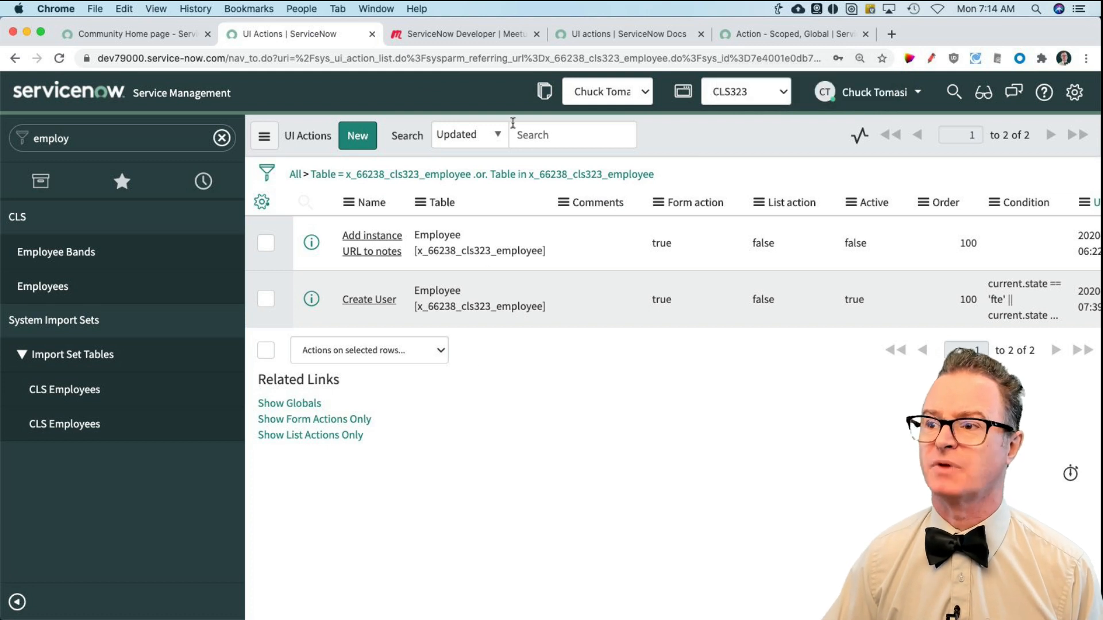
Step: Open Studio from the favorites and list the application's UI Actions under Server Development
click(119, 182)
click(56, 260)
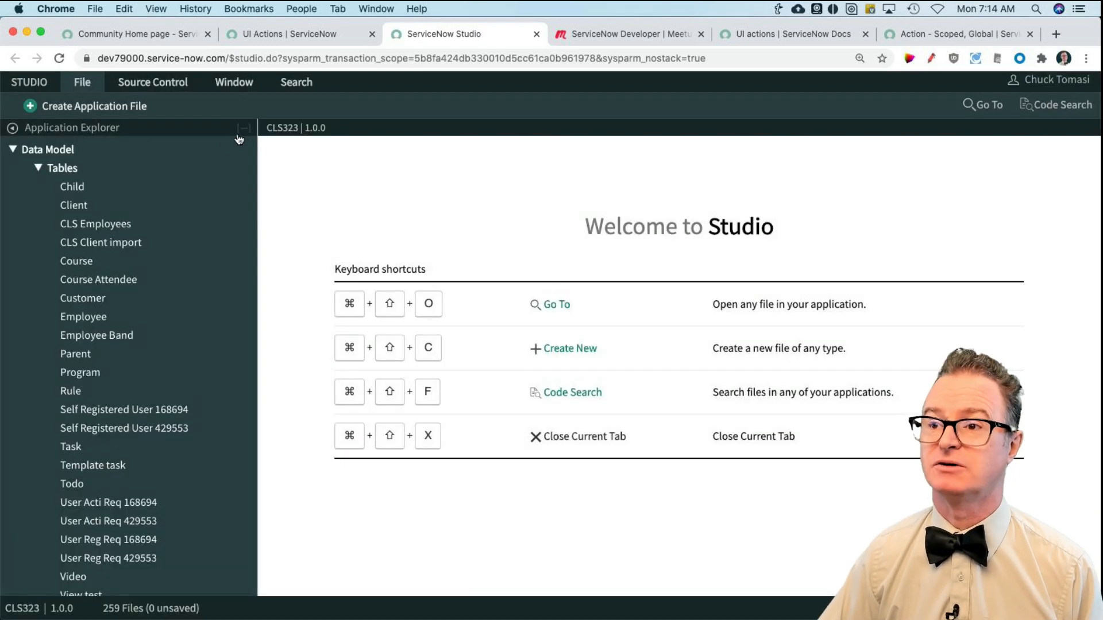
click(243, 127)
click(21, 187)
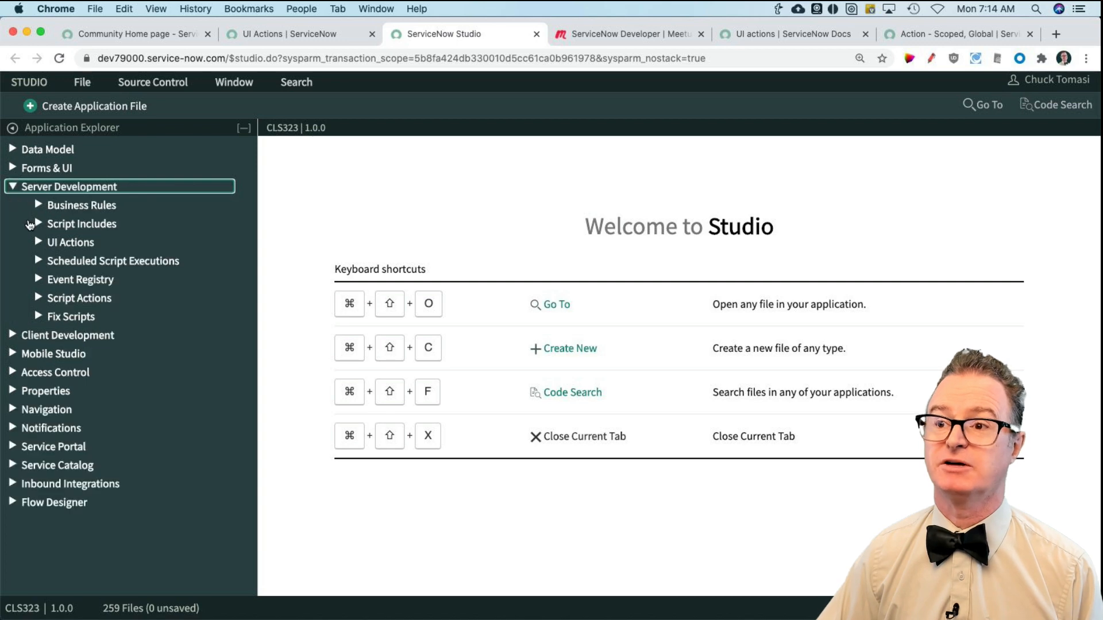
click(39, 242)
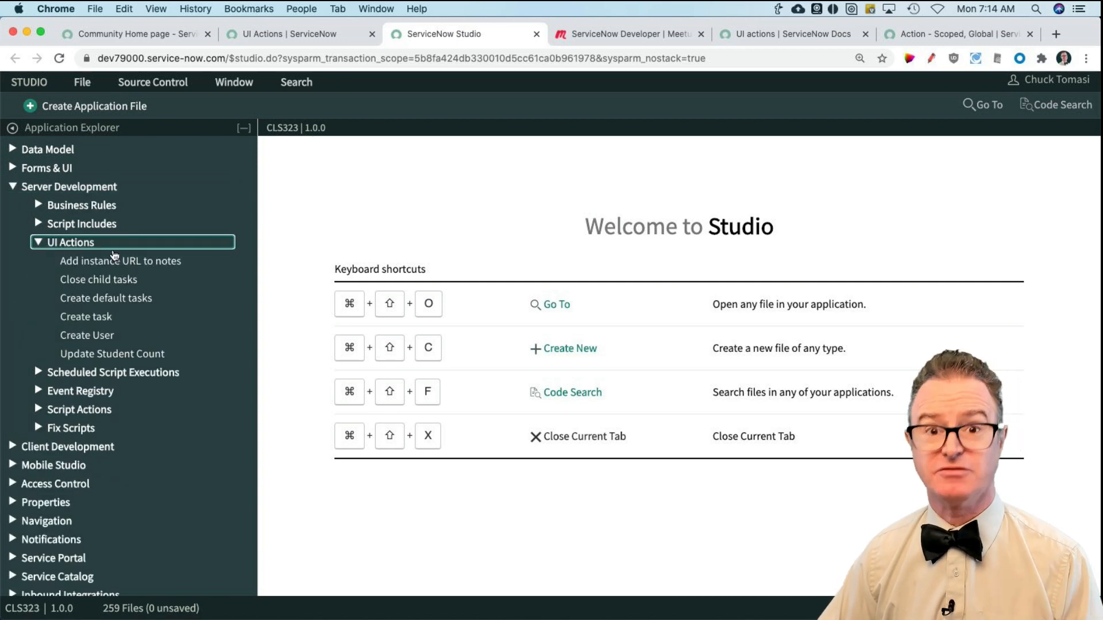
Step: Locate the UI Action type among the application files that can be created, filtering by "ui ac", and close the dialog without creating one
click(87, 108)
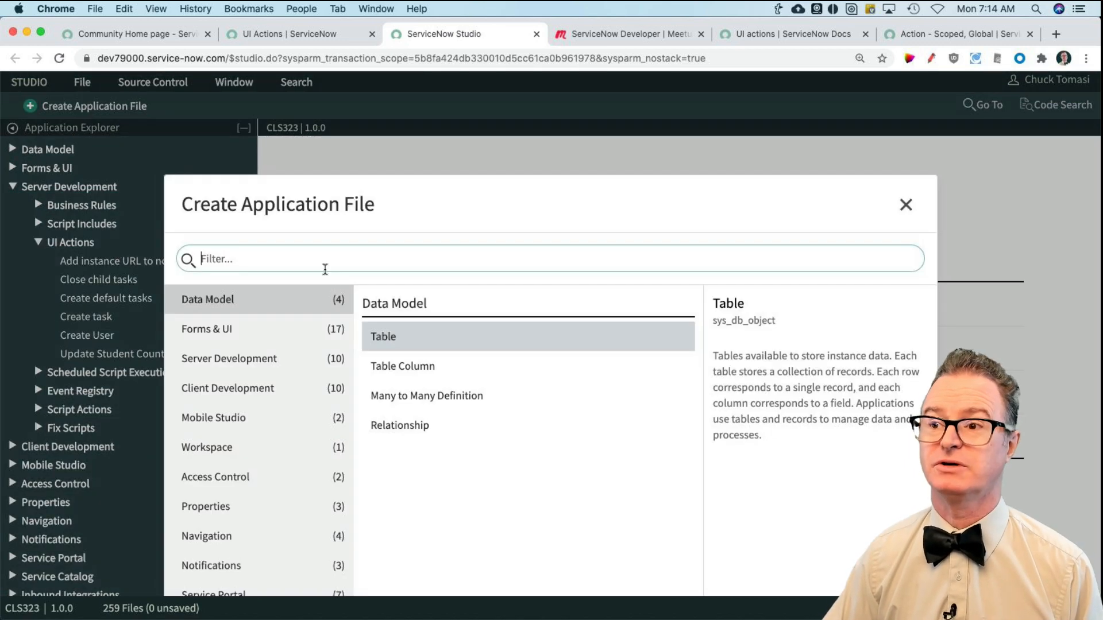
click(231, 359)
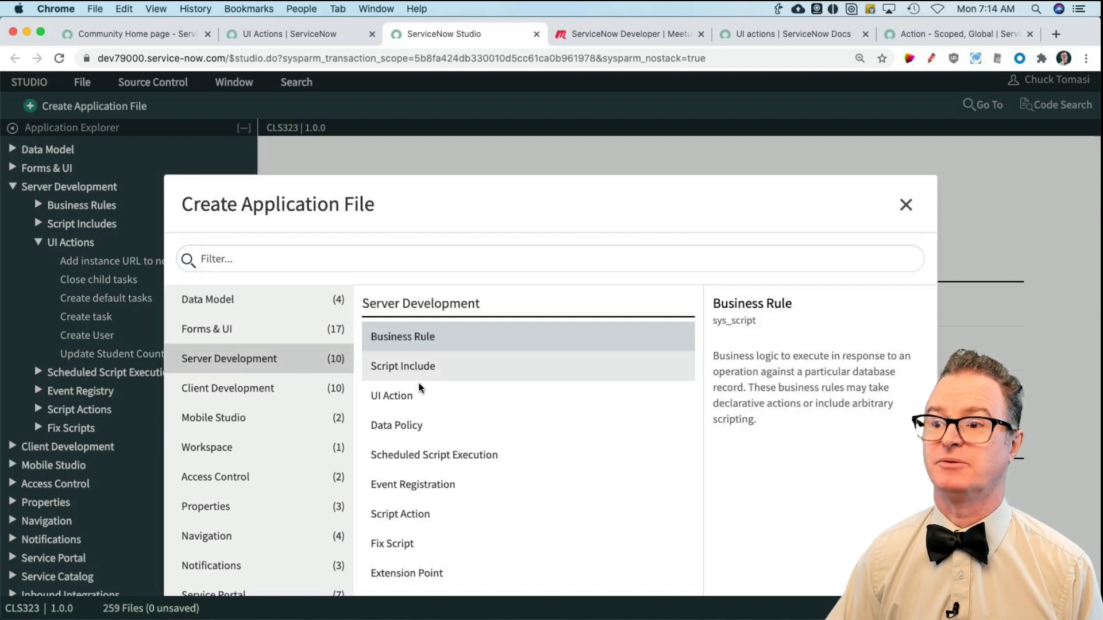
click(245, 260)
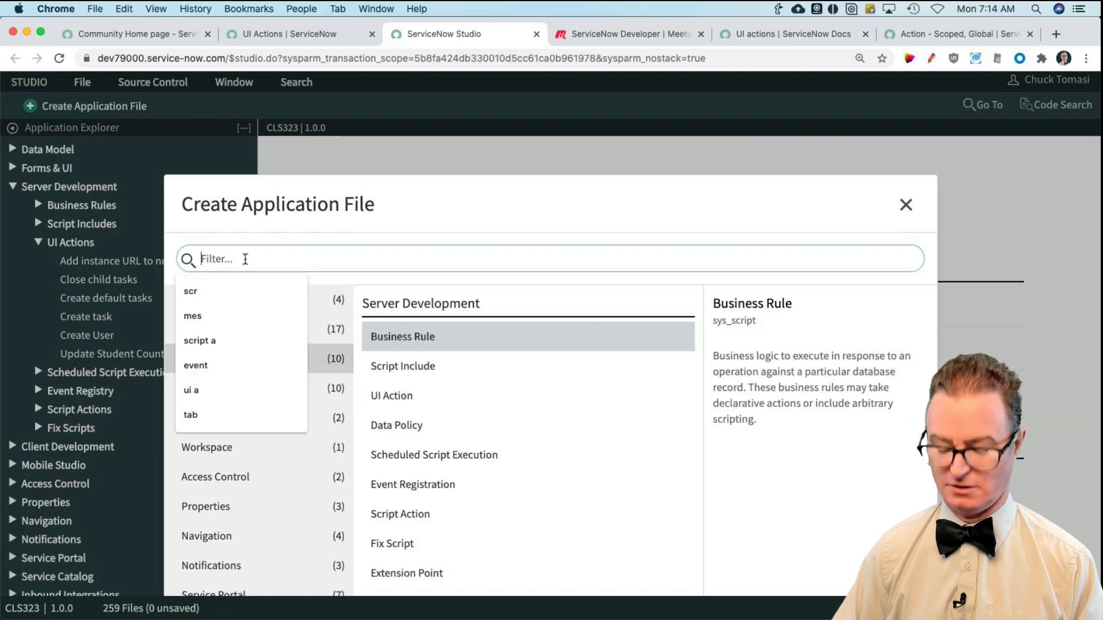
text(ui ac)
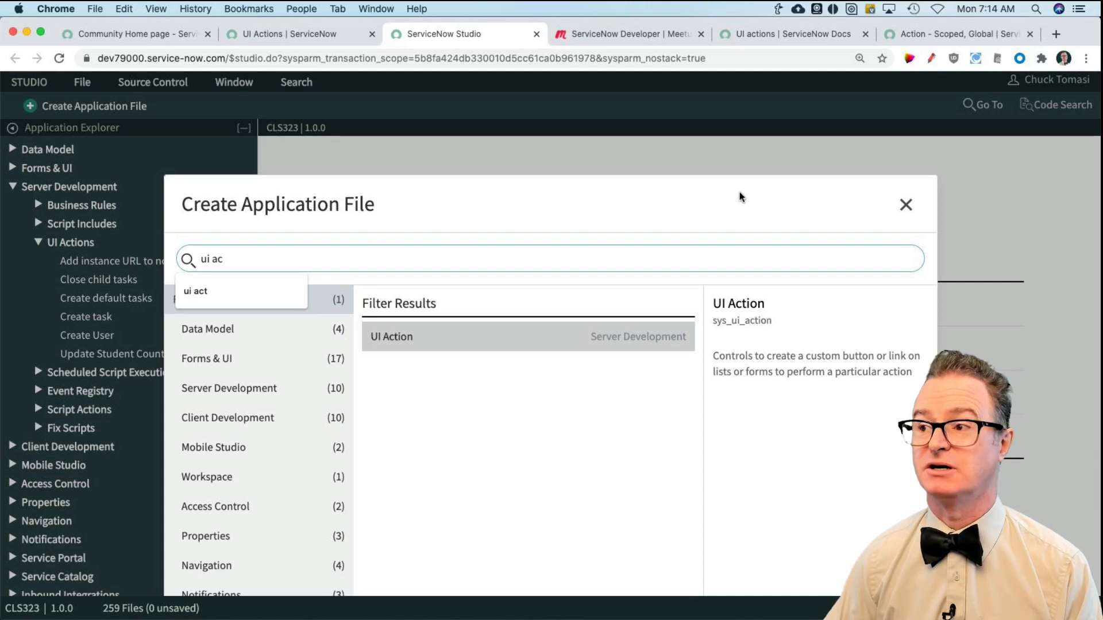
click(906, 204)
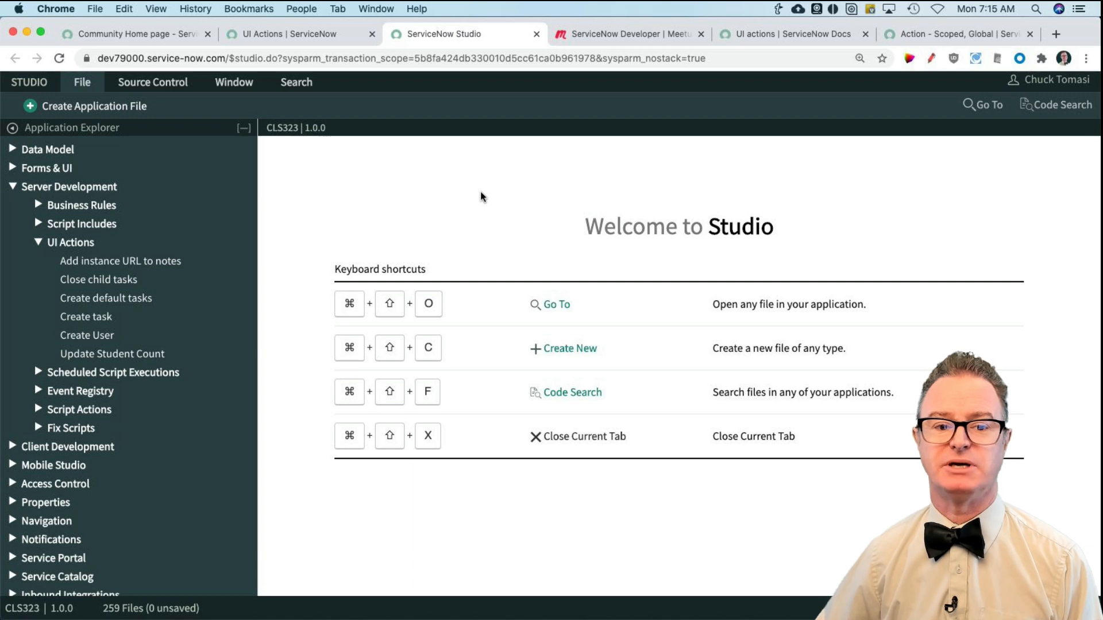
Step: Return to the UI Actions browser tab, filter the navigator for "employ" and open the Employees list
click(303, 33)
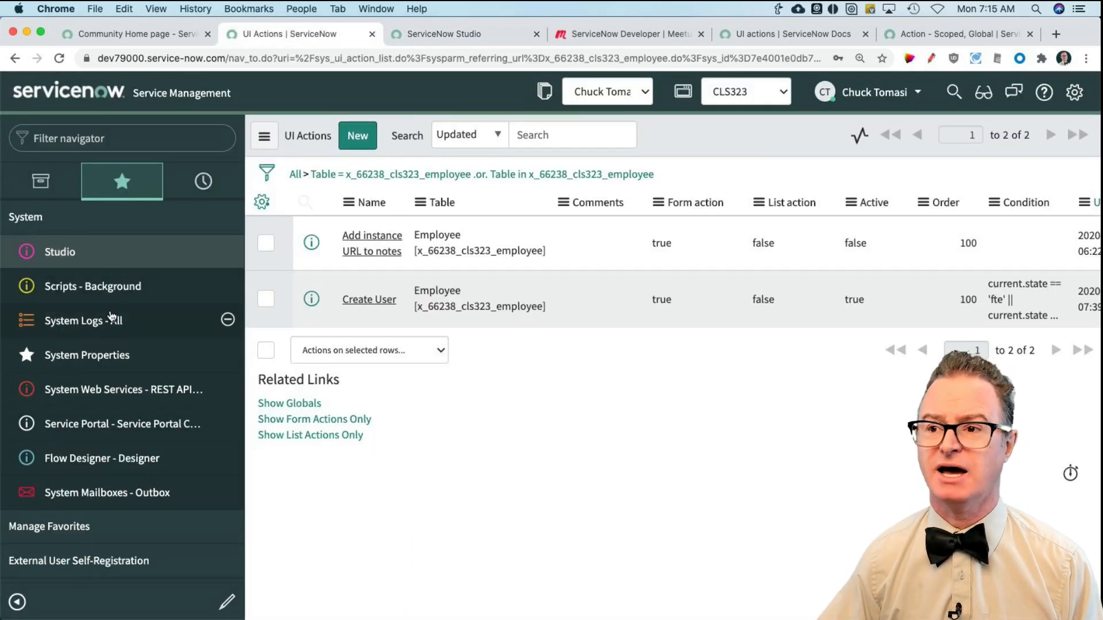
click(86, 138)
text(employ)
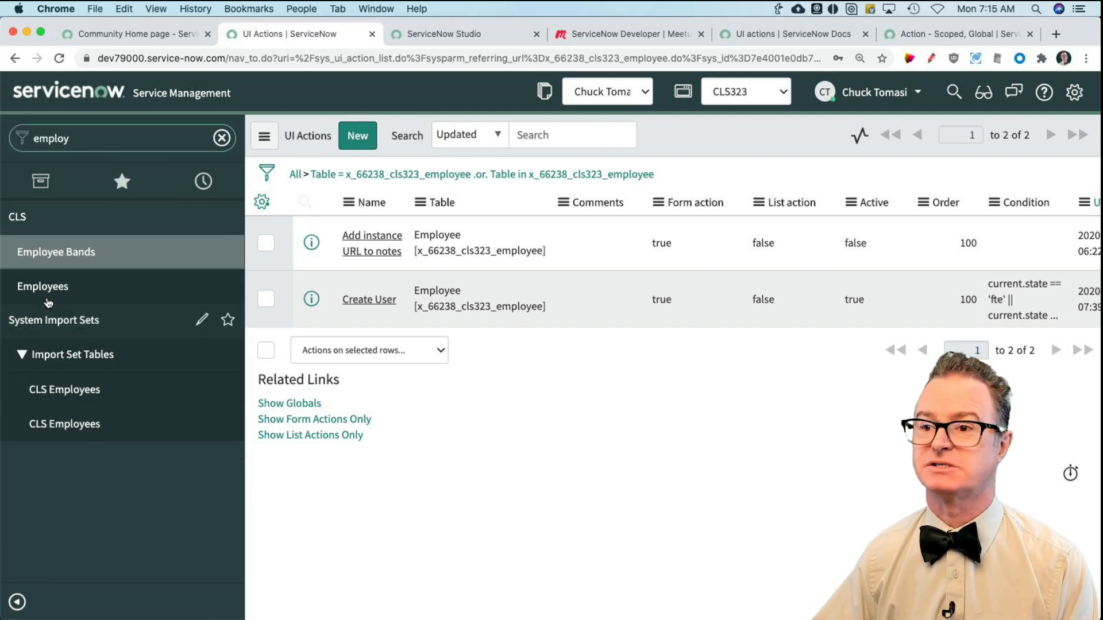
click(47, 294)
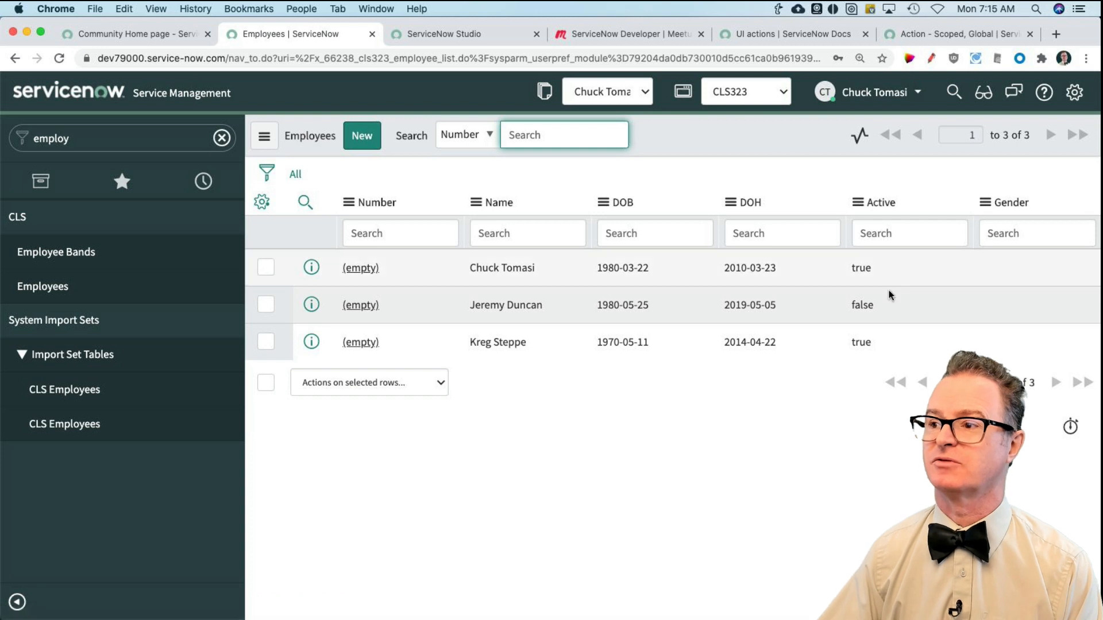
Step: Set Active to true for the second employee directly in the list
double_click(886, 308)
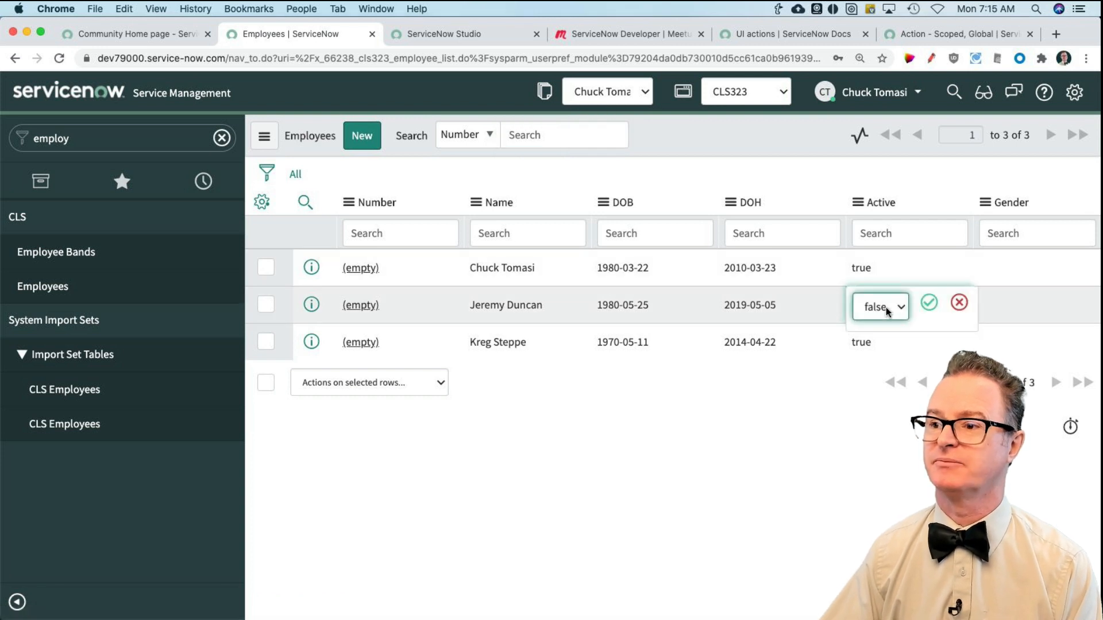
key(t)
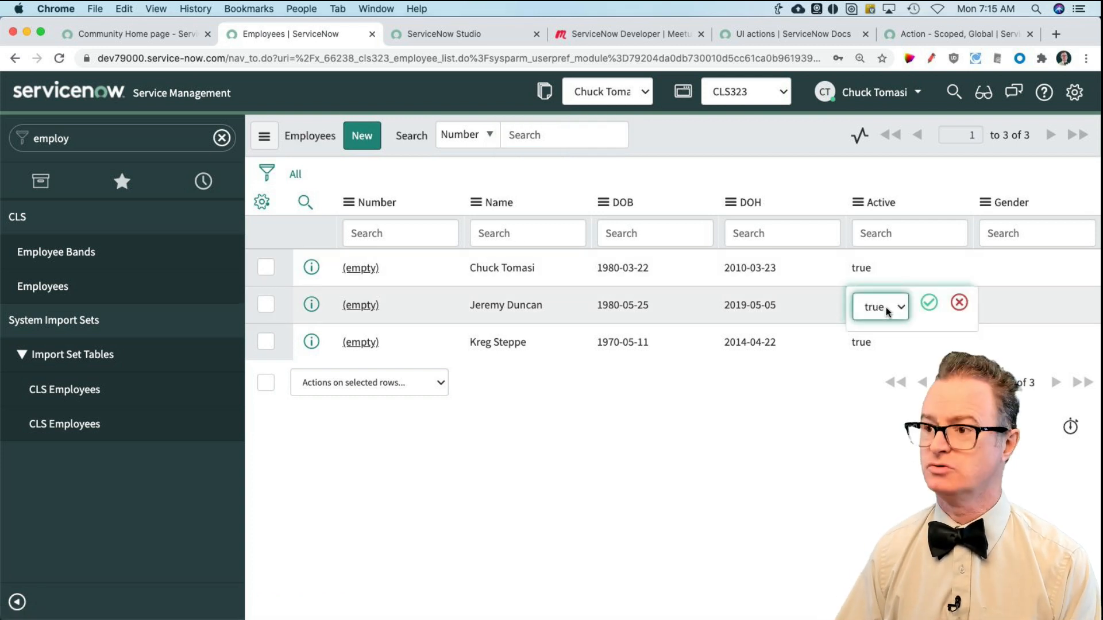
key(Return)
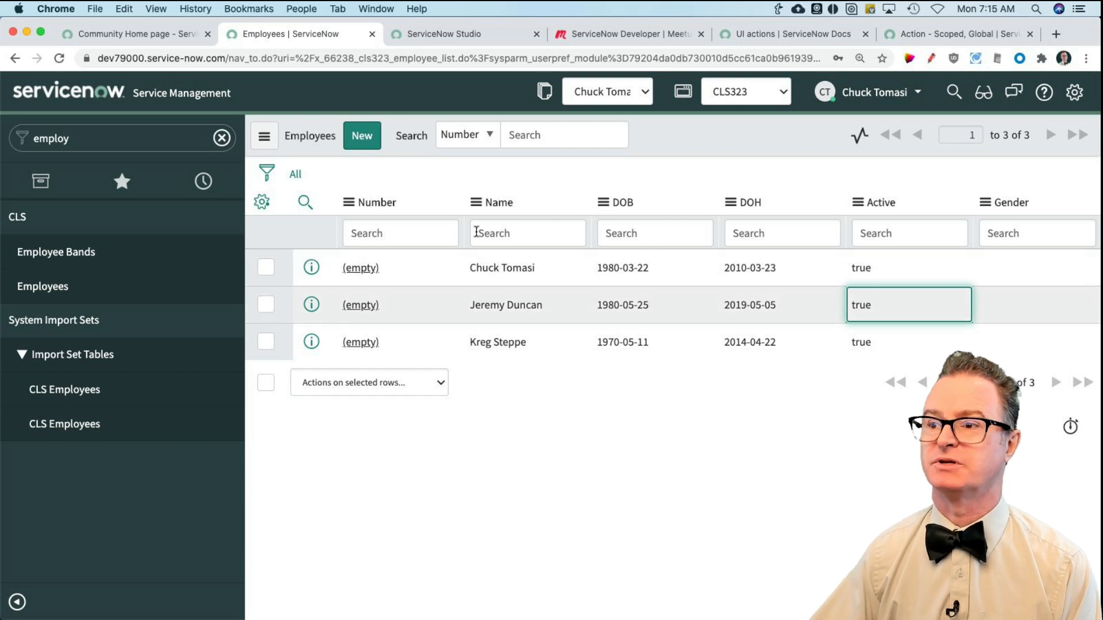
Step: Open the first employee's record, set State to FTE and save it while staying on the form
click(361, 267)
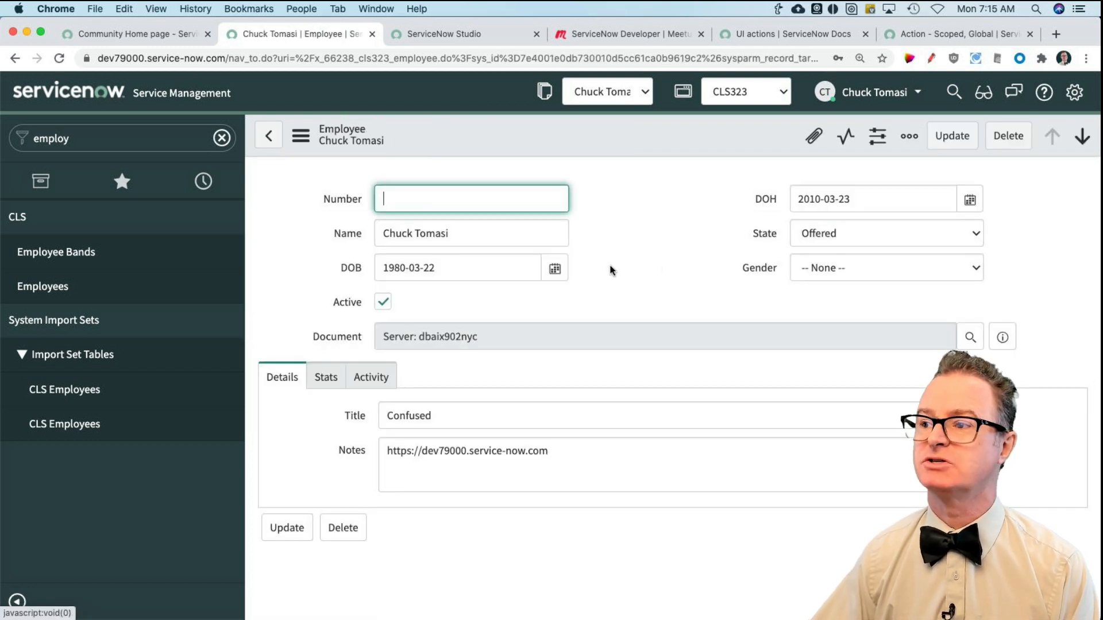
click(817, 233)
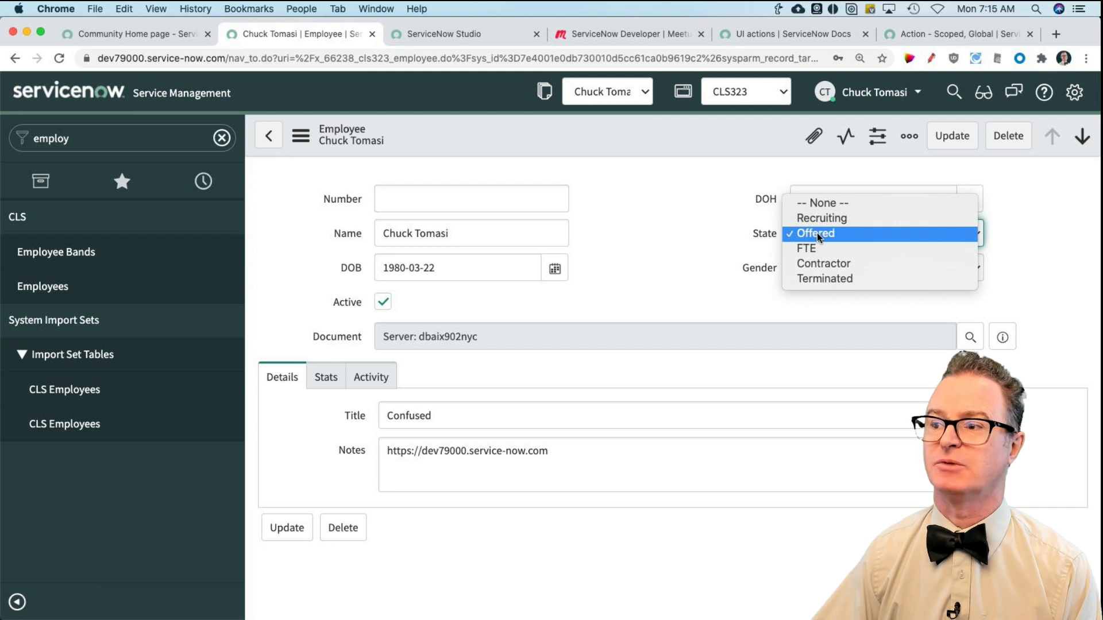
click(821, 249)
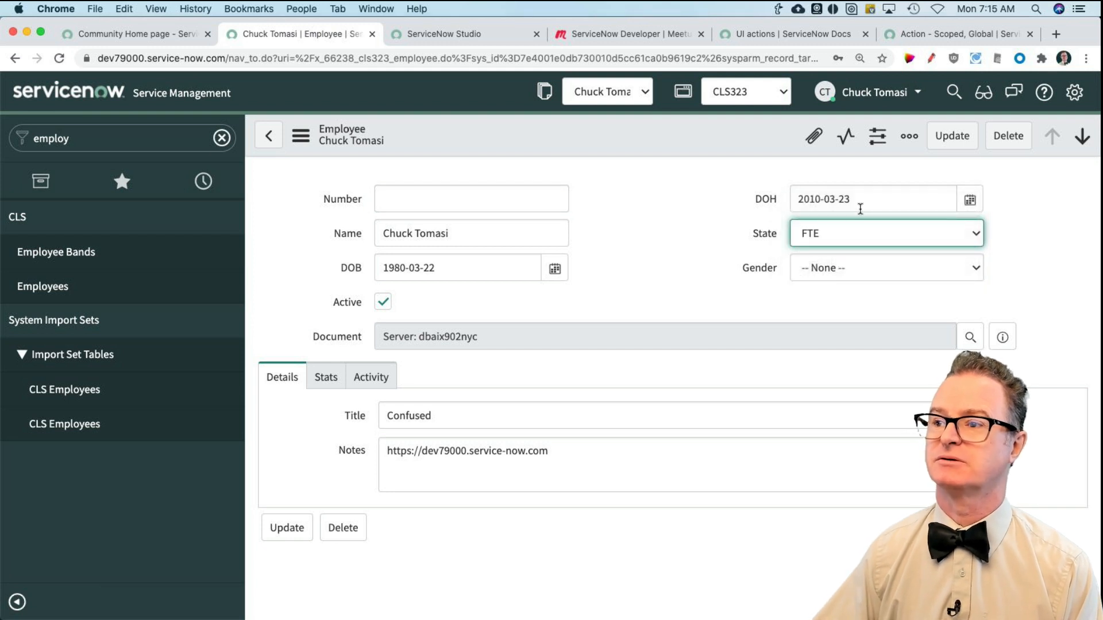
right_click(710, 137)
click(734, 149)
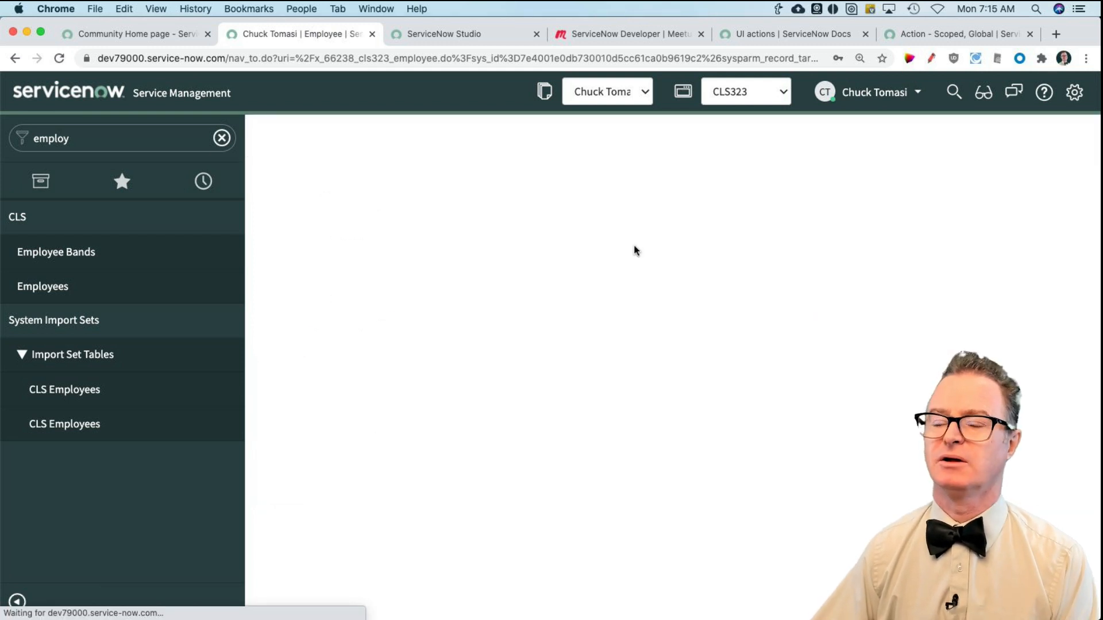
Step: Review the available State options on the employee form, keeping FTE selected
click(842, 233)
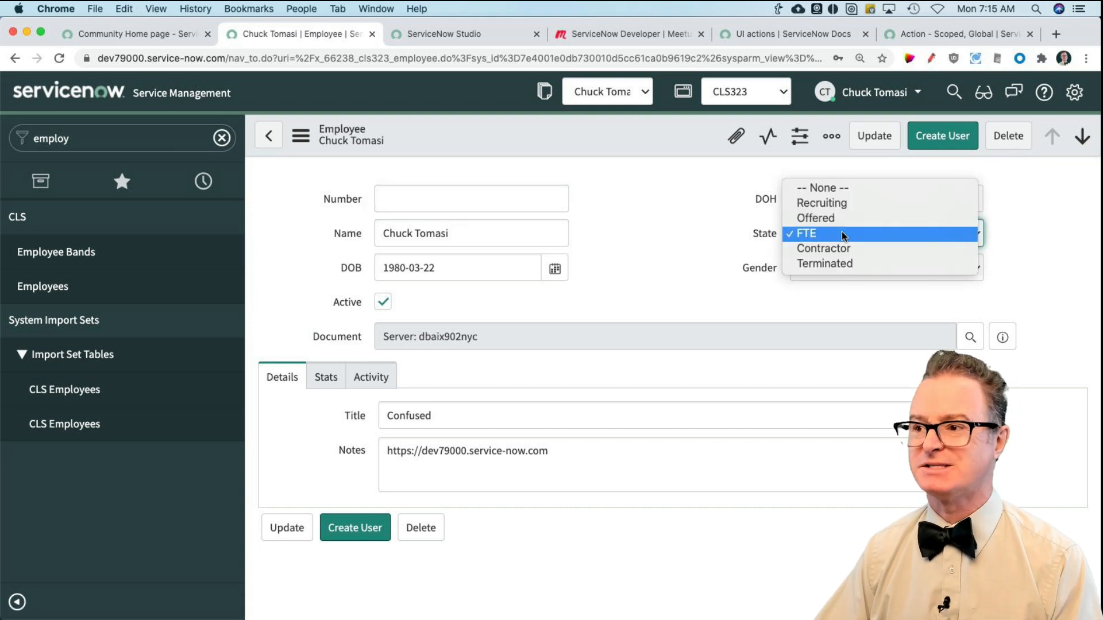
click(842, 233)
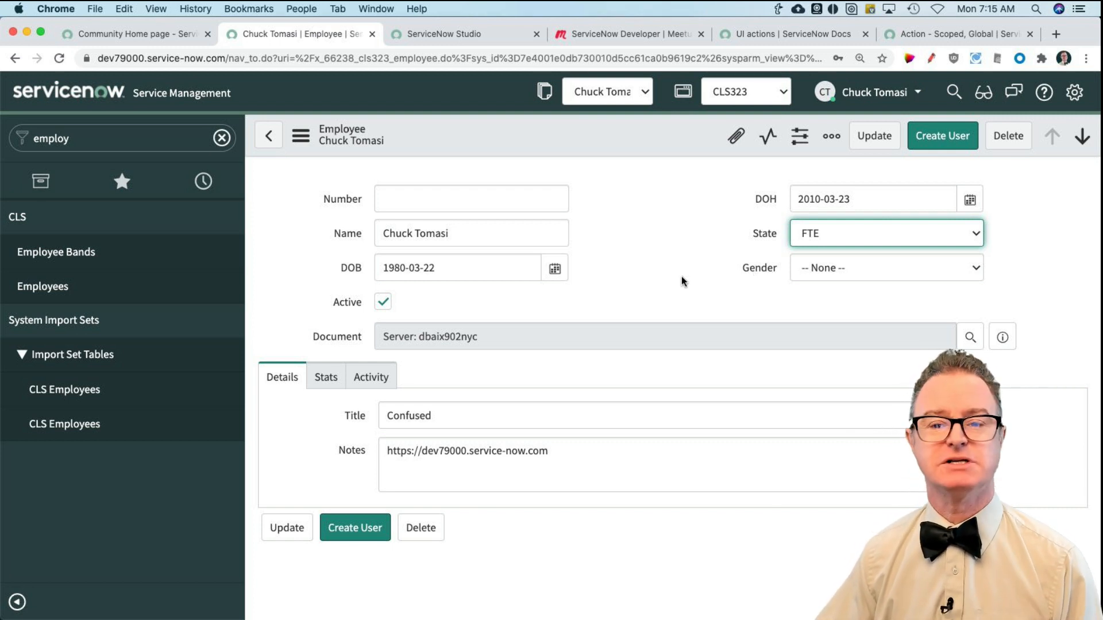
click(815, 234)
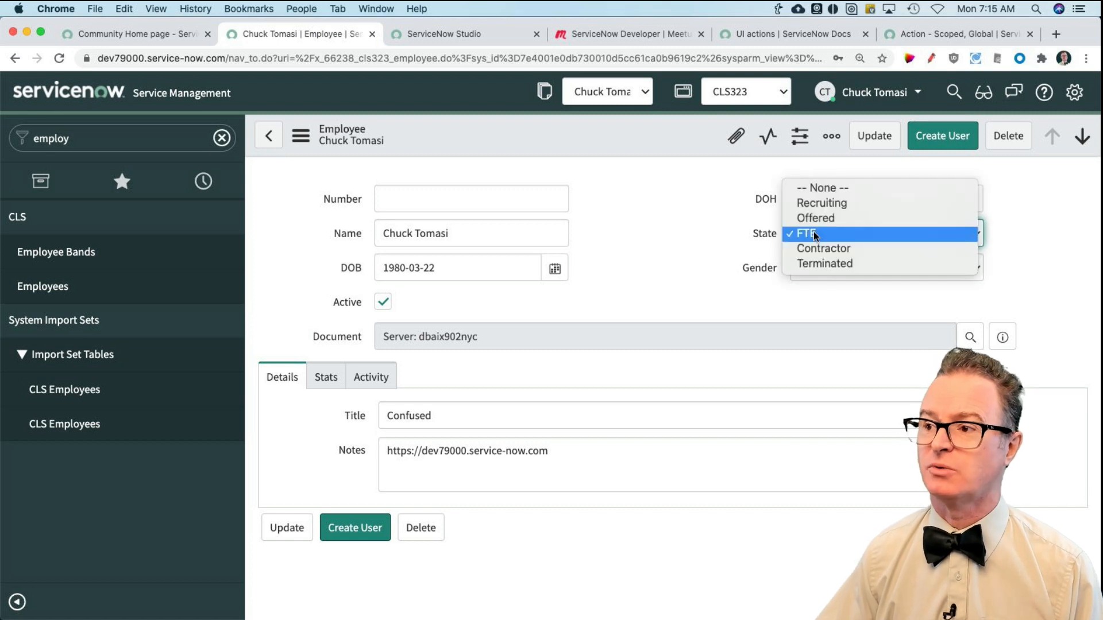
click(685, 236)
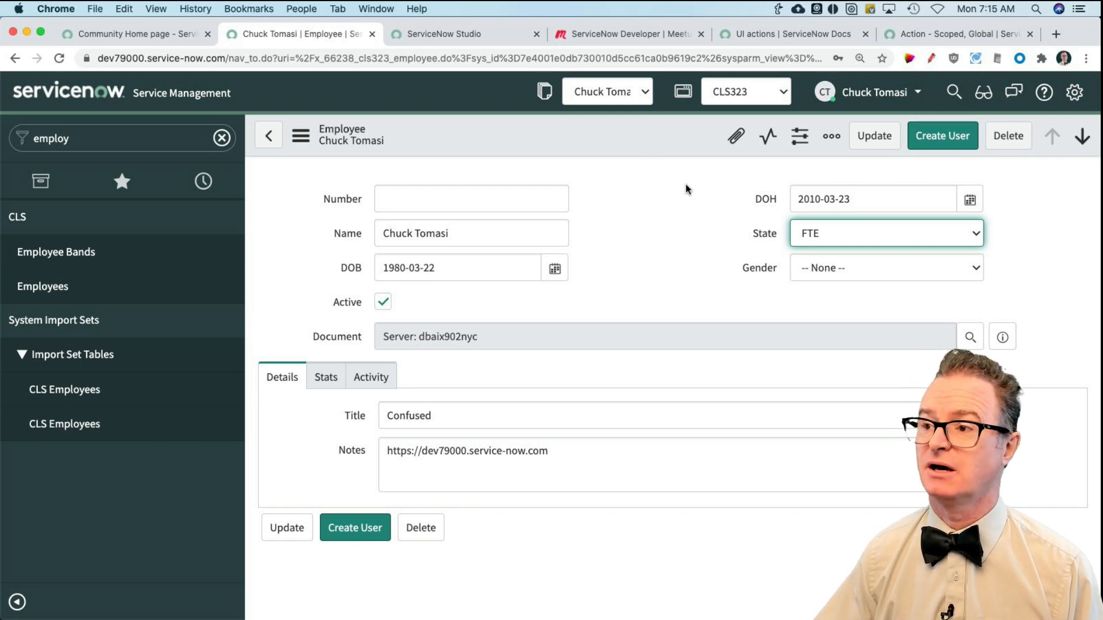
click(818, 232)
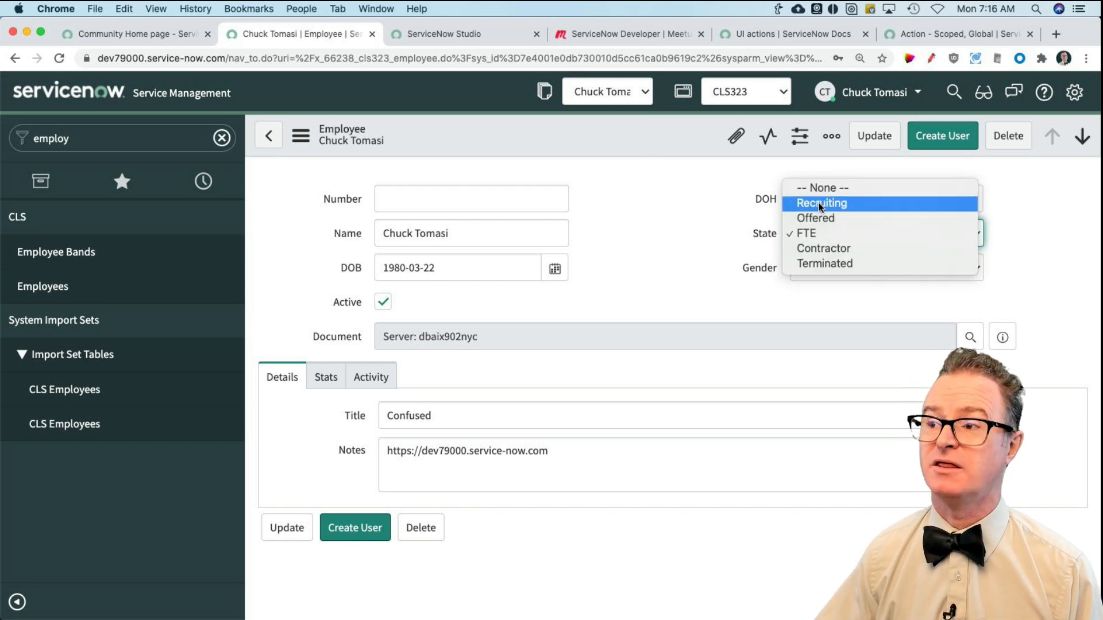
click(802, 233)
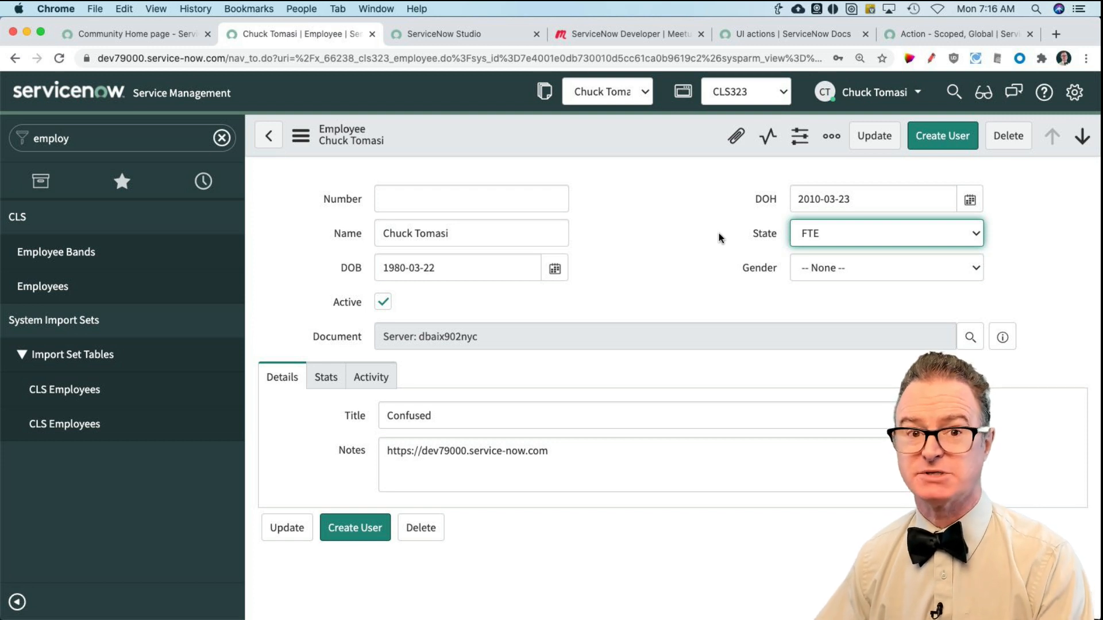
Step: Show the State field's choice list and examine the stored values behind the Recruiting, Offered and FTE labels
right_click(760, 236)
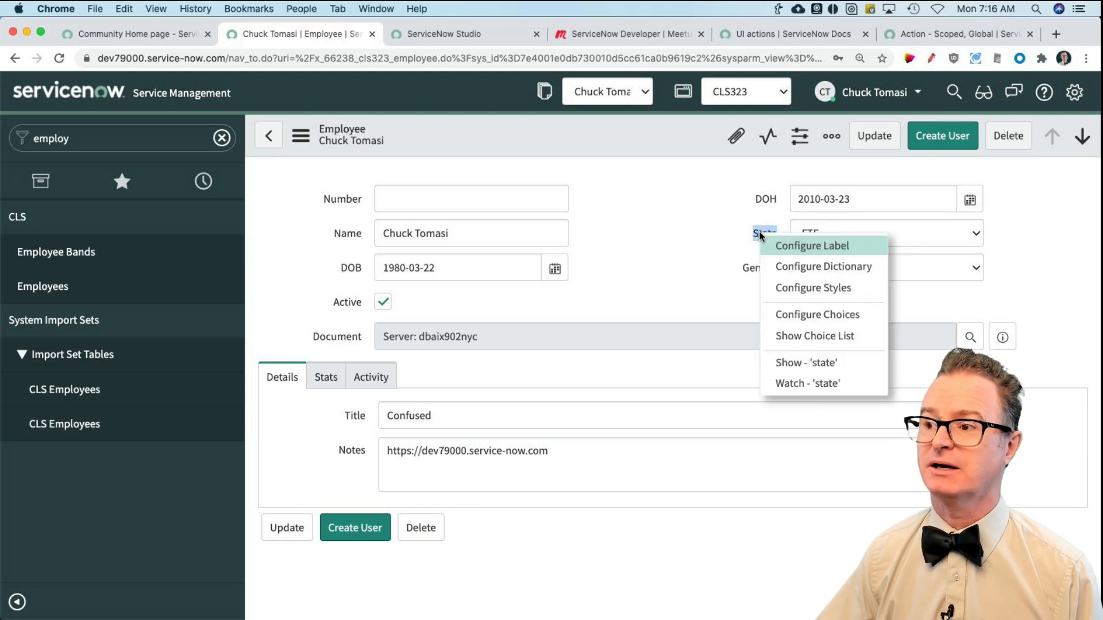
click(716, 238)
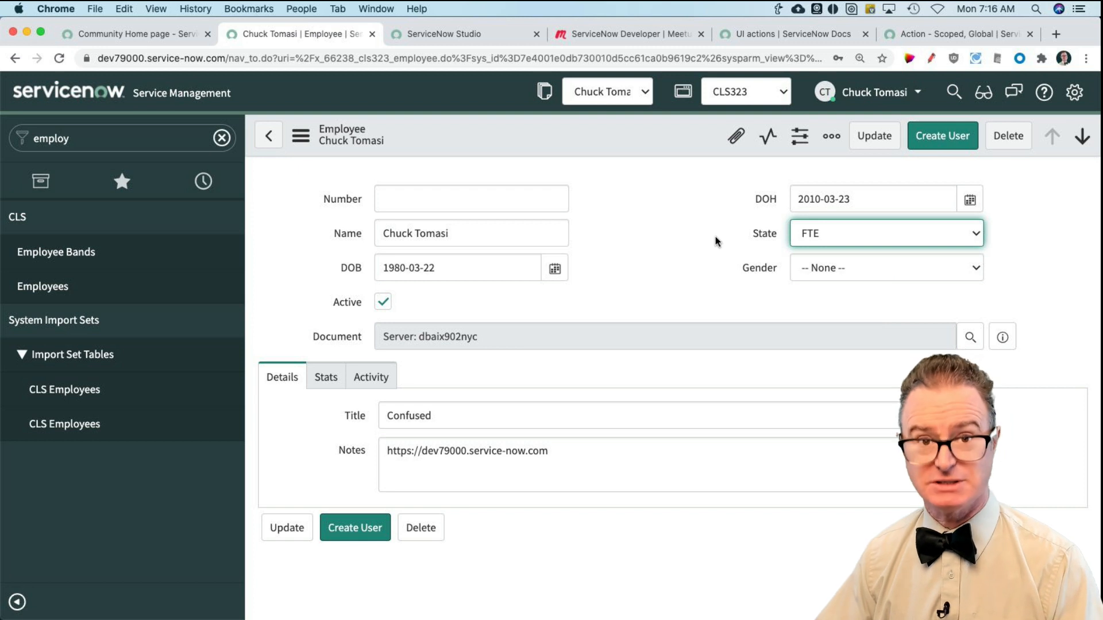
right_click(767, 232)
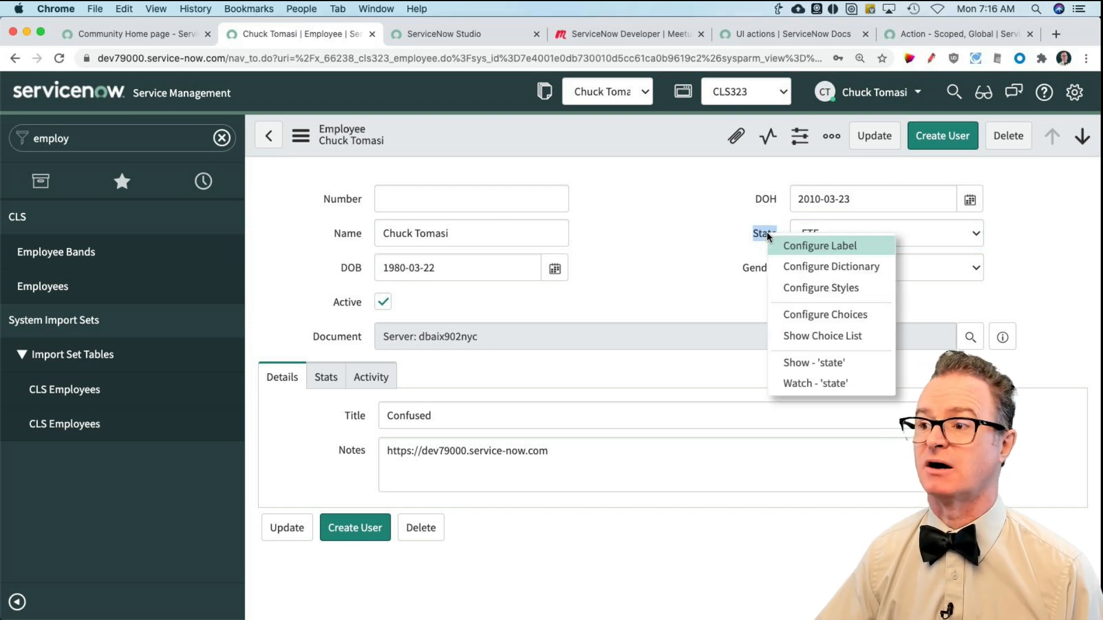
click(798, 333)
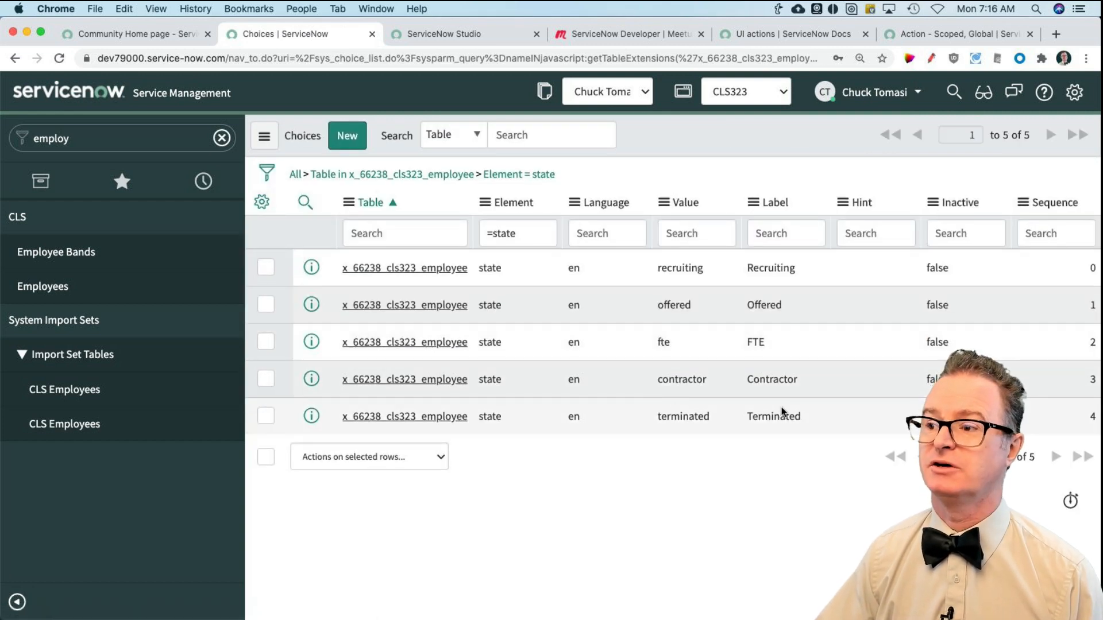
click(762, 266)
click(685, 266)
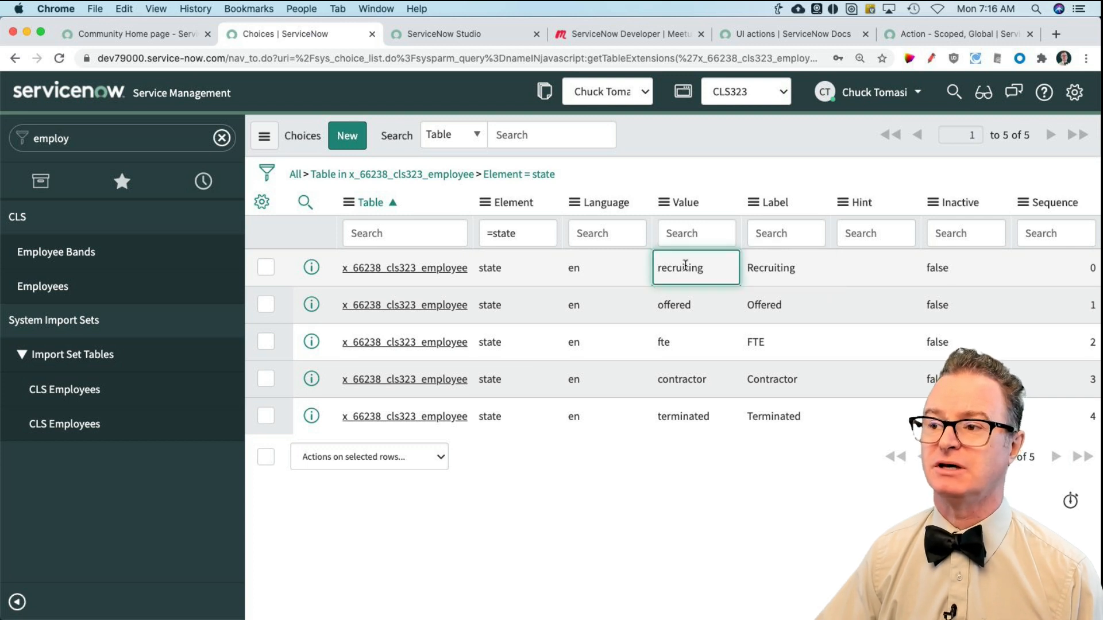
click(685, 299)
click(678, 339)
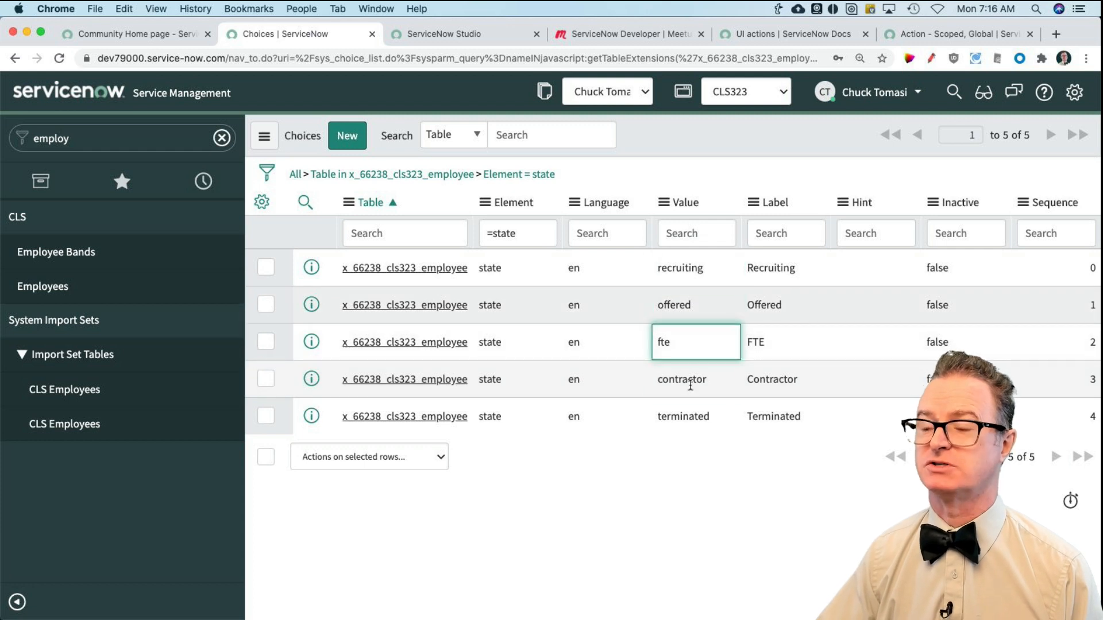
Step: Check the stored value behind the Contractor label in the State choice list, and return to the first employee's form
click(691, 384)
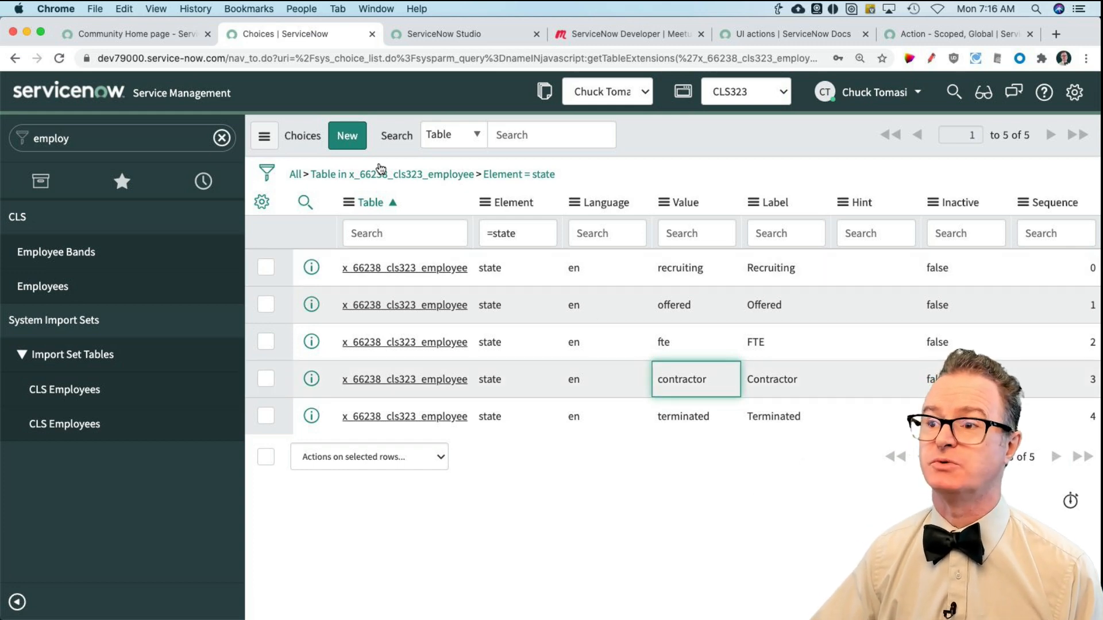
click(475, 34)
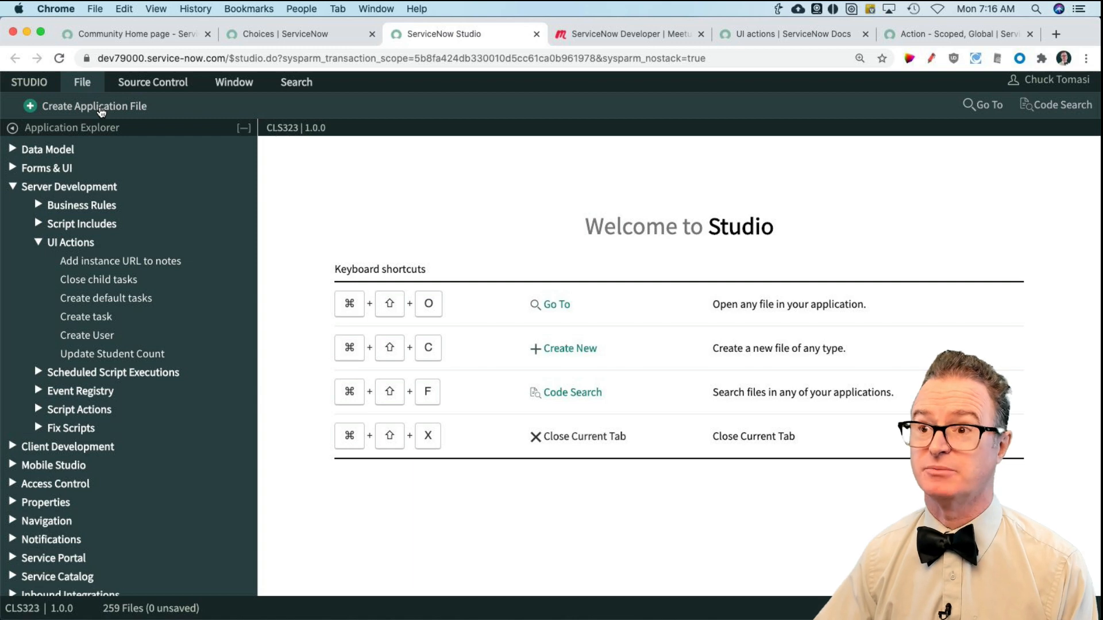
click(309, 31)
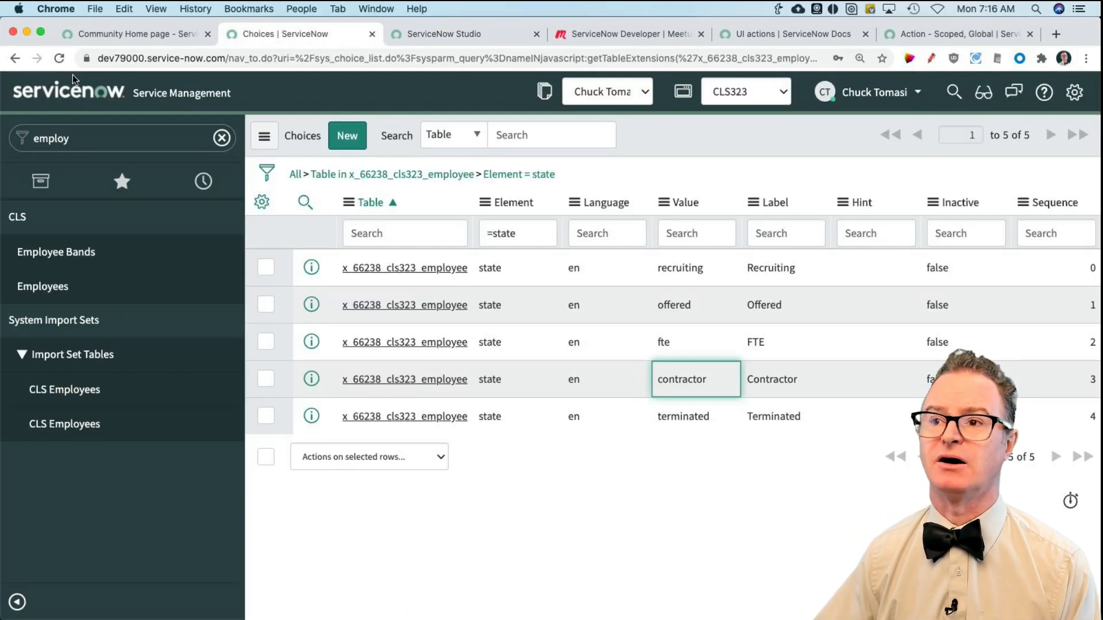
click(15, 58)
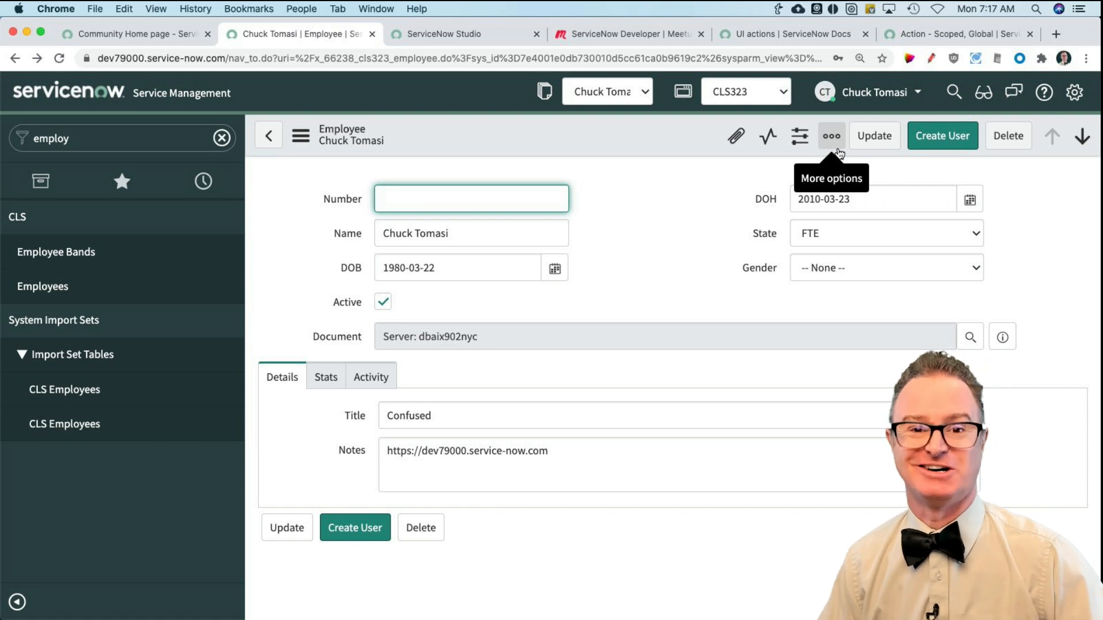
Step: Compare the employee form's header layout at smaller and larger browser zoom levels, and restore the original zoom
click(653, 197)
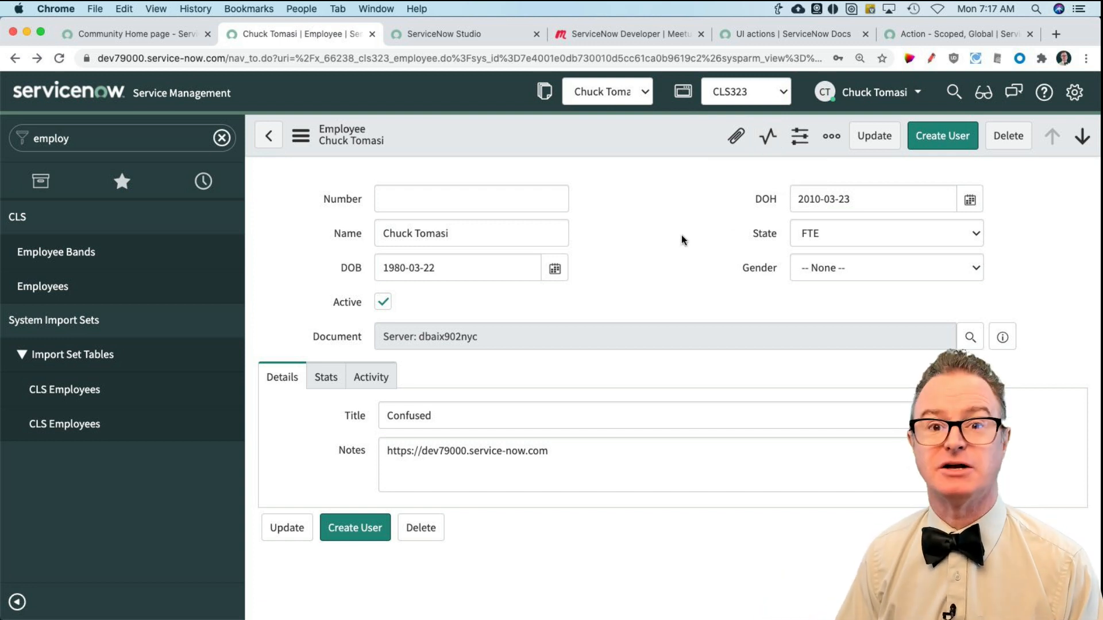
key(super+minus)
key(super+minus)
key(super+minus)
key(super+minus)
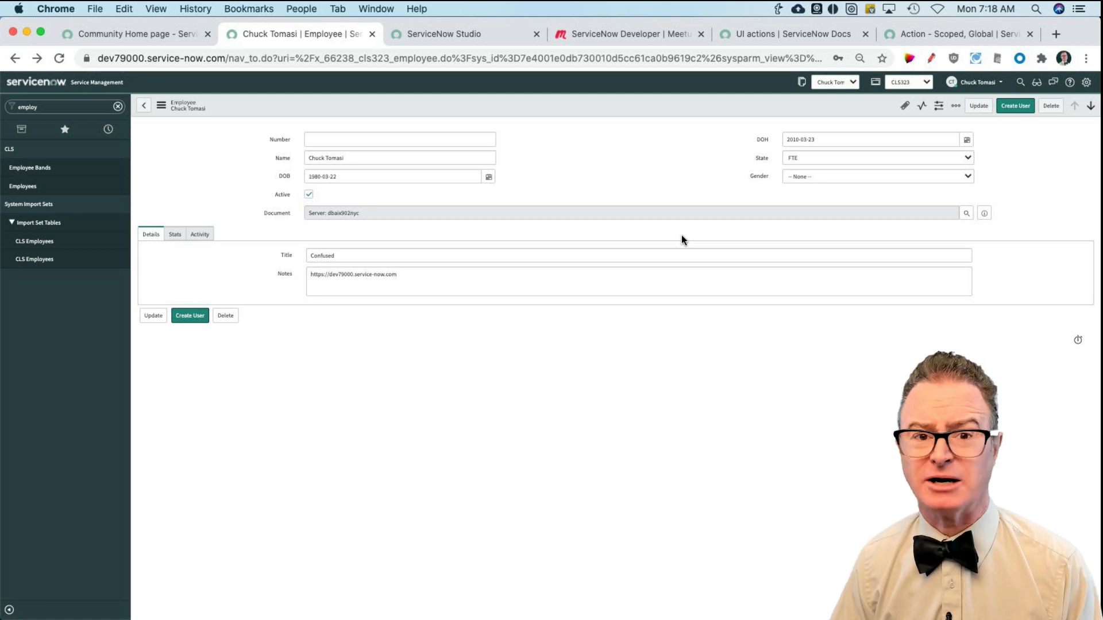
key(super+equal)
key(super+equal)
key(super+equal)
key(super+equal)
key(super+equal)
key(super+equal)
key(super+equal)
key(super+equal)
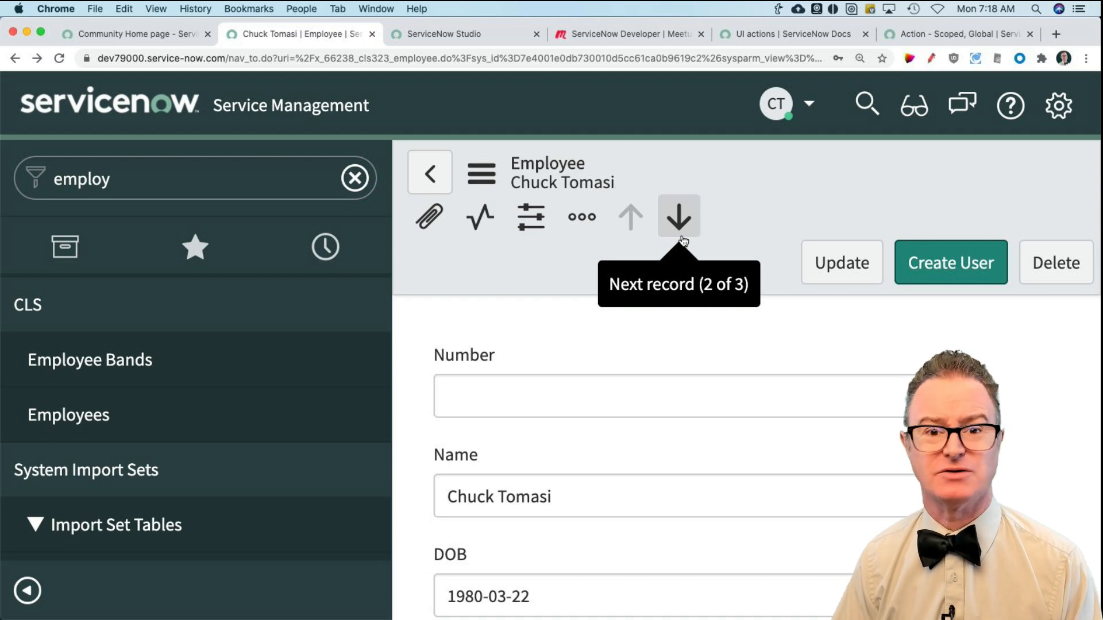
key(super+minus)
key(super+minus)
key(super+minus)
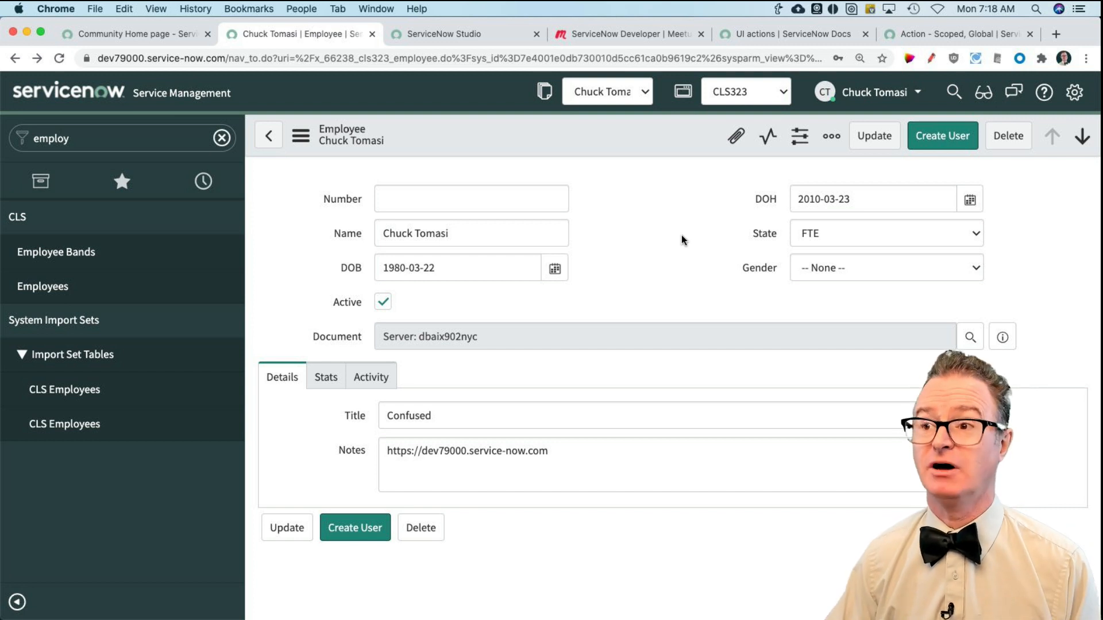
Step: Examine the commands in the employee form's context menu, including its Configure options
click(300, 136)
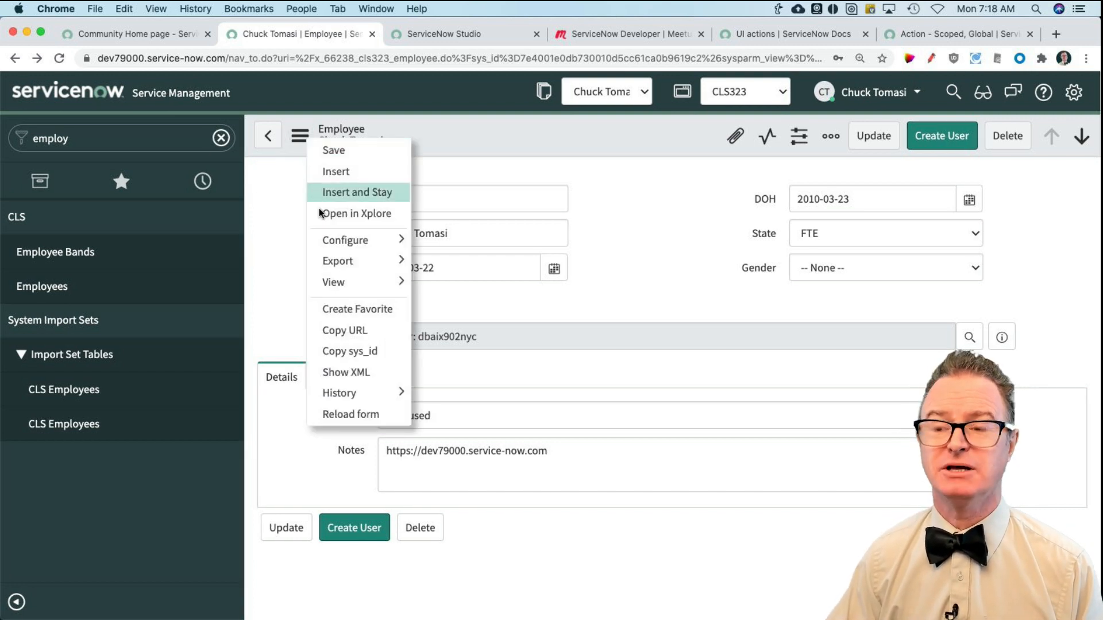
mouse_move(319, 246)
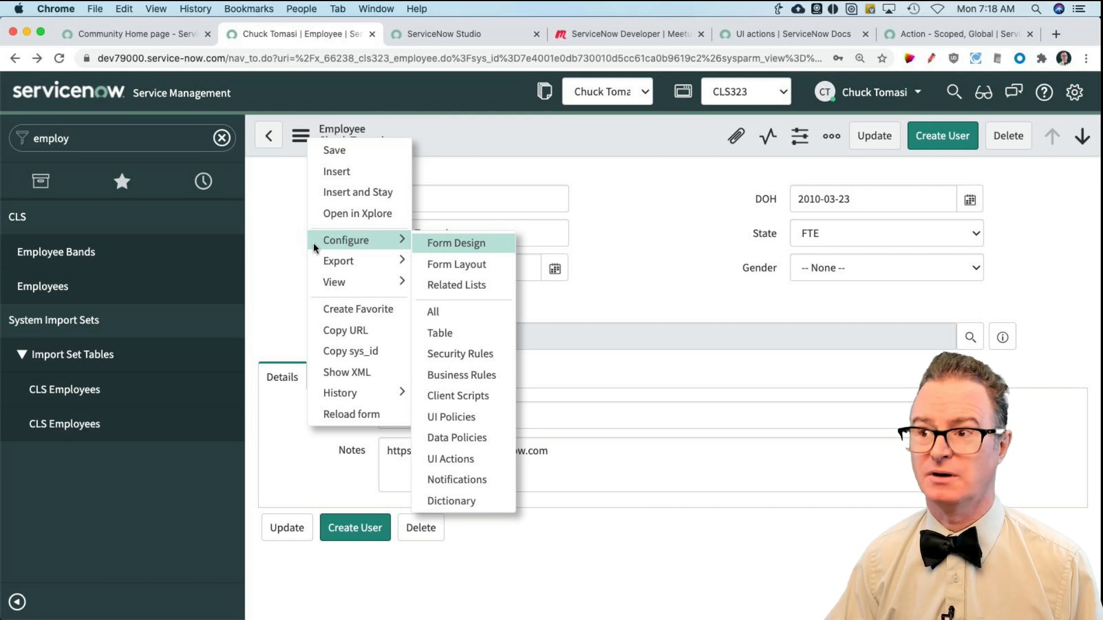
click(346, 153)
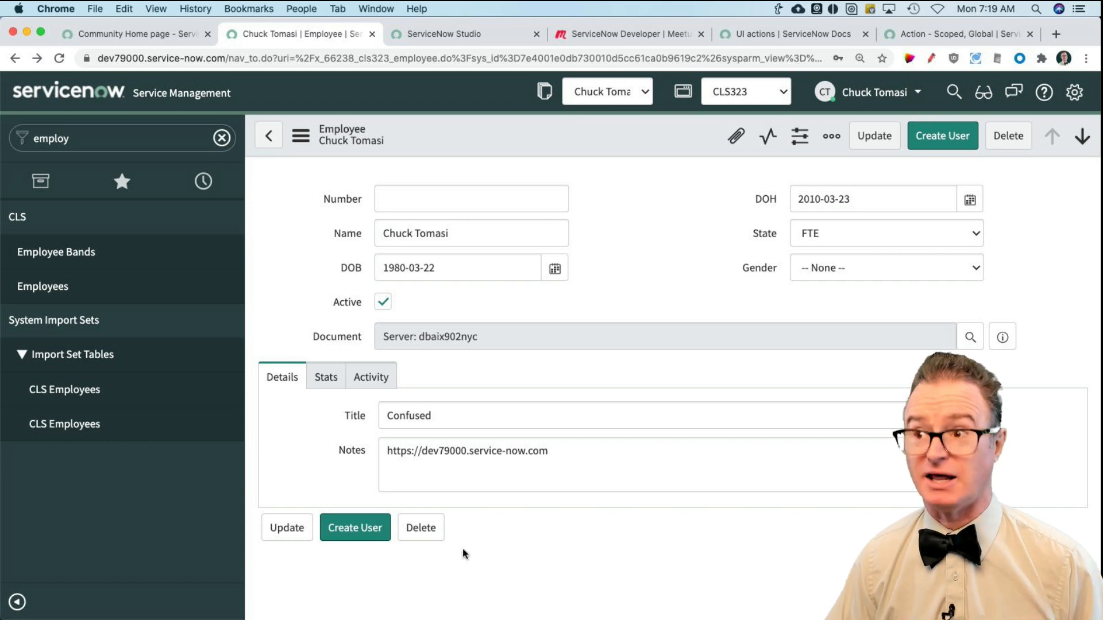
Step: Switch to ServiceNow Studio and create a new UI Action application file from the Server Development category
click(422, 38)
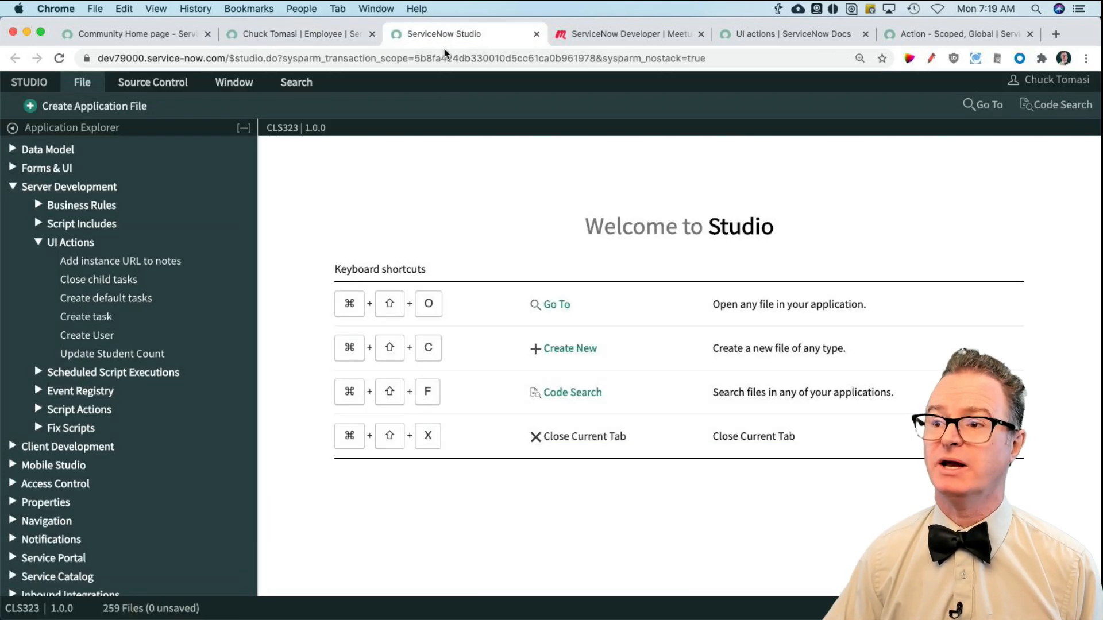
click(93, 111)
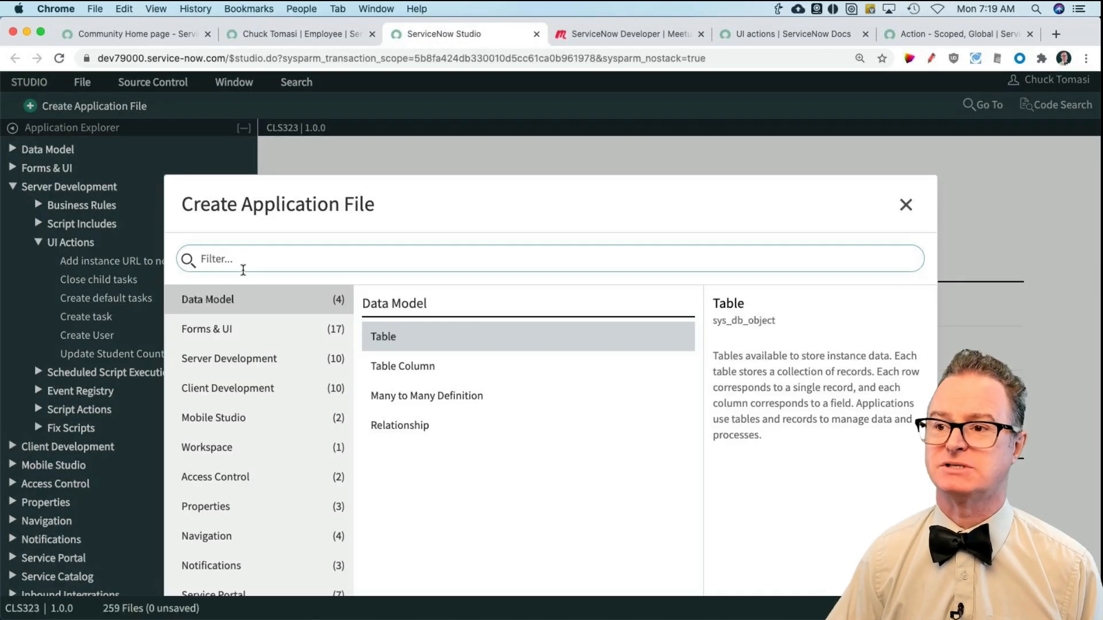
click(271, 359)
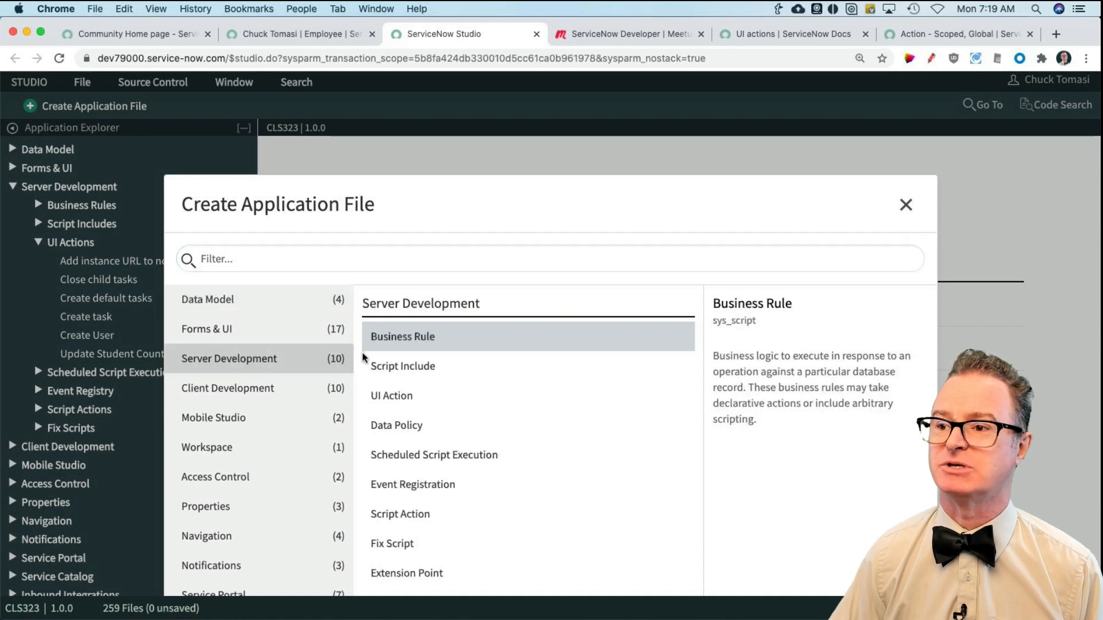
double_click(402, 395)
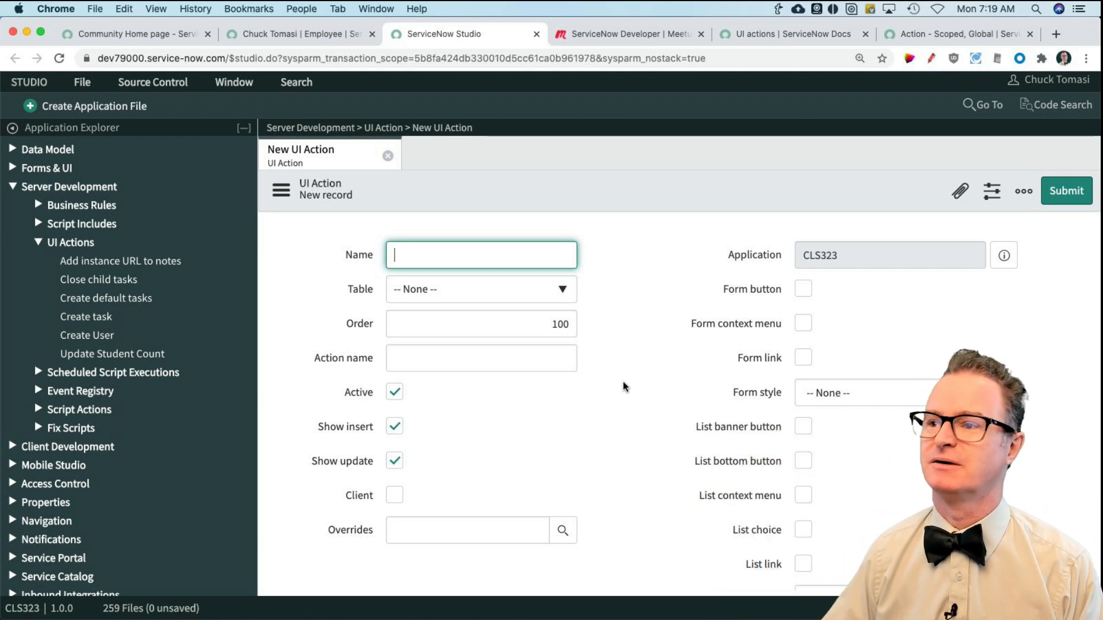
Step: Name the new UI action Terminate and assign it to the Employee table [x_66238_cls323_employee]
text(Terminate)
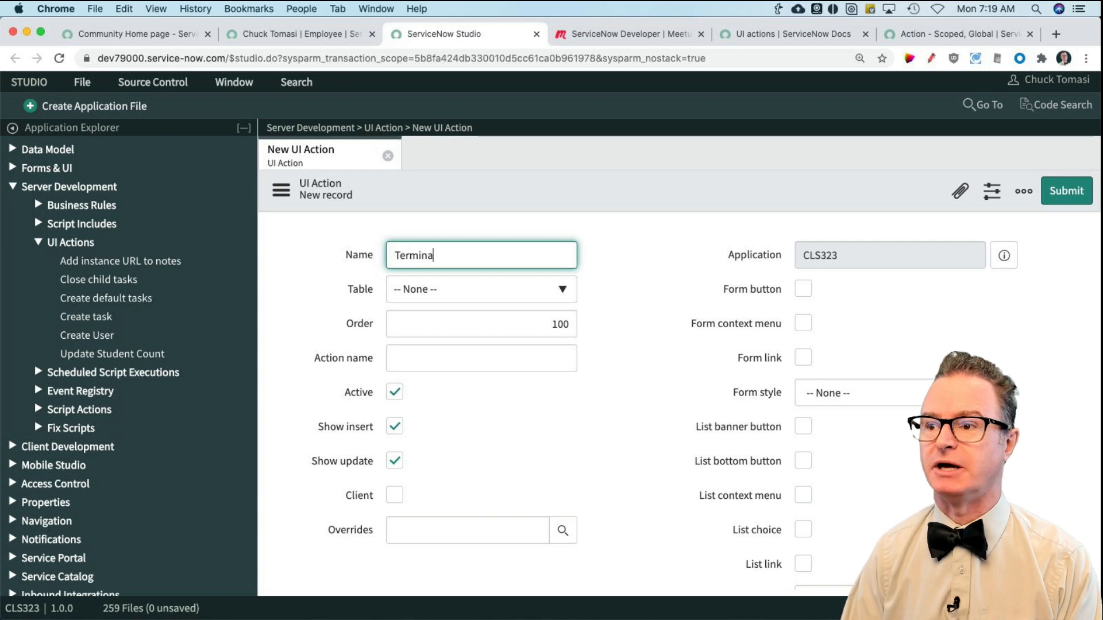
click(473, 294)
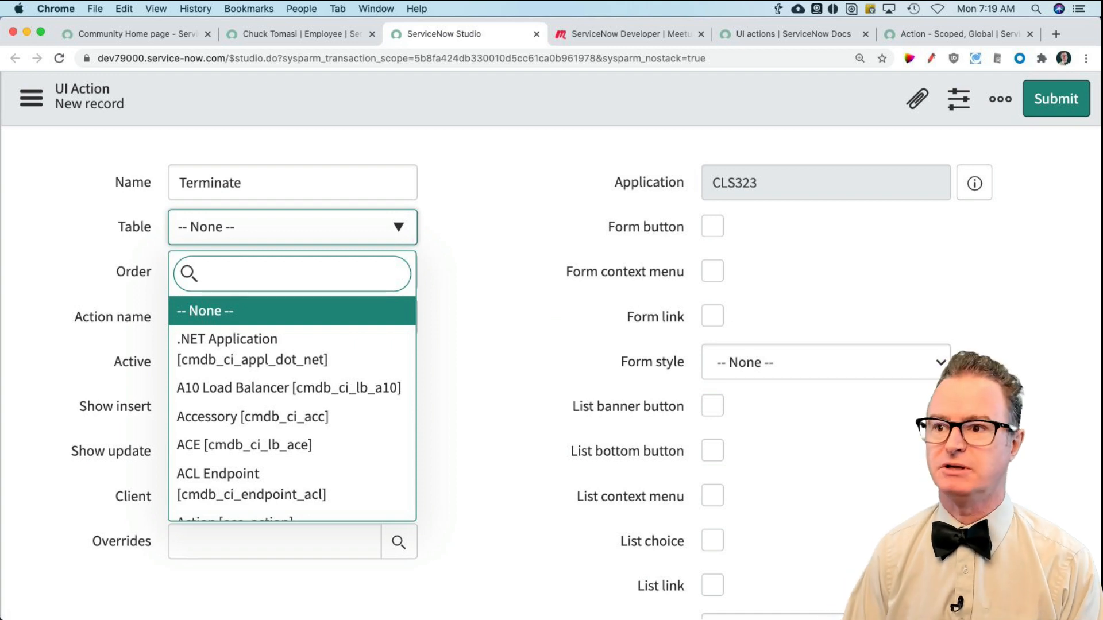
text(employee)
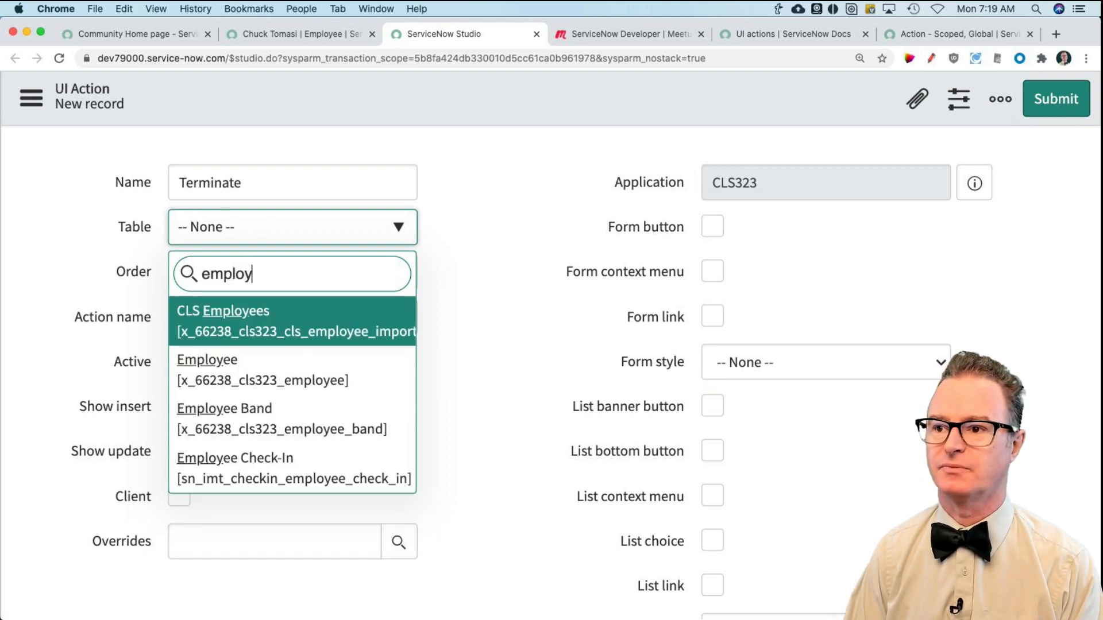
click(325, 376)
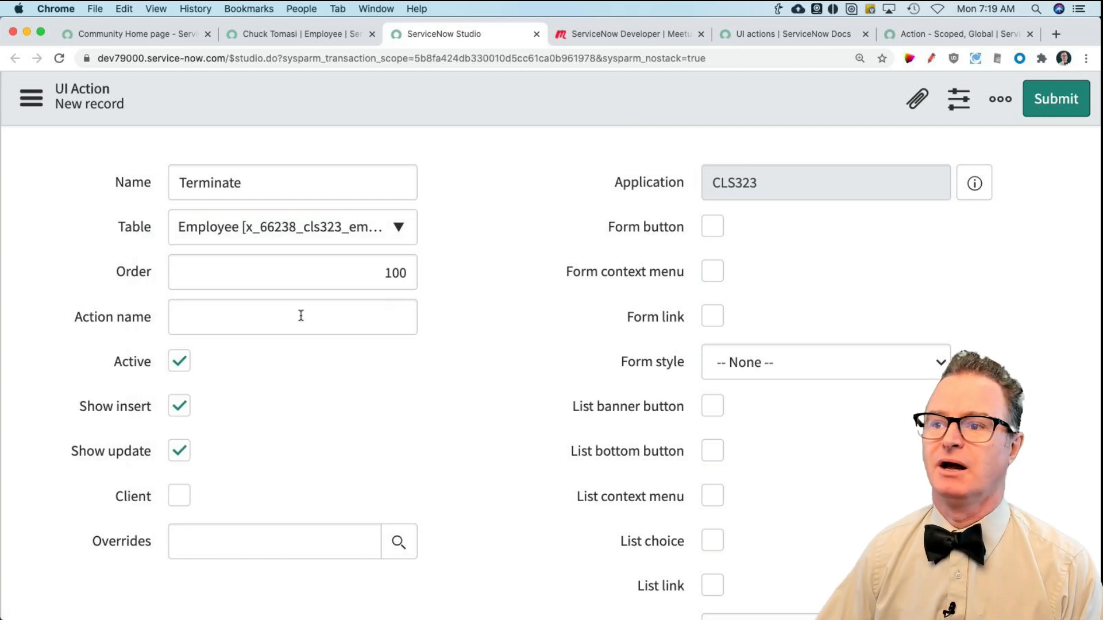
Step: Set the Terminate action's Order to 10000
click(359, 272)
click(454, 279)
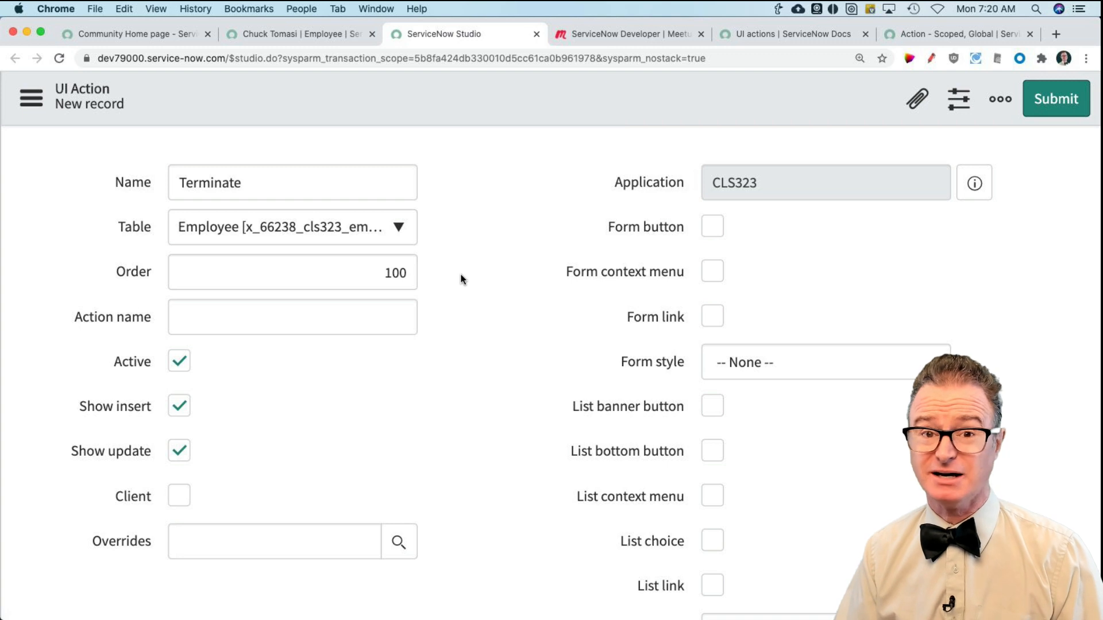
click(390, 278)
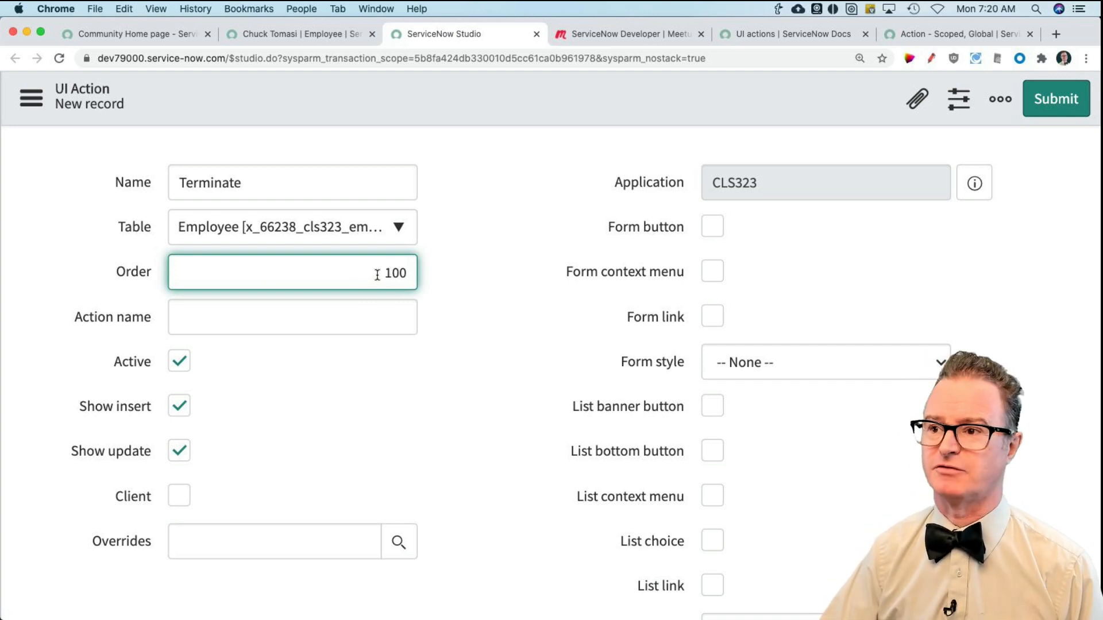
text(00)
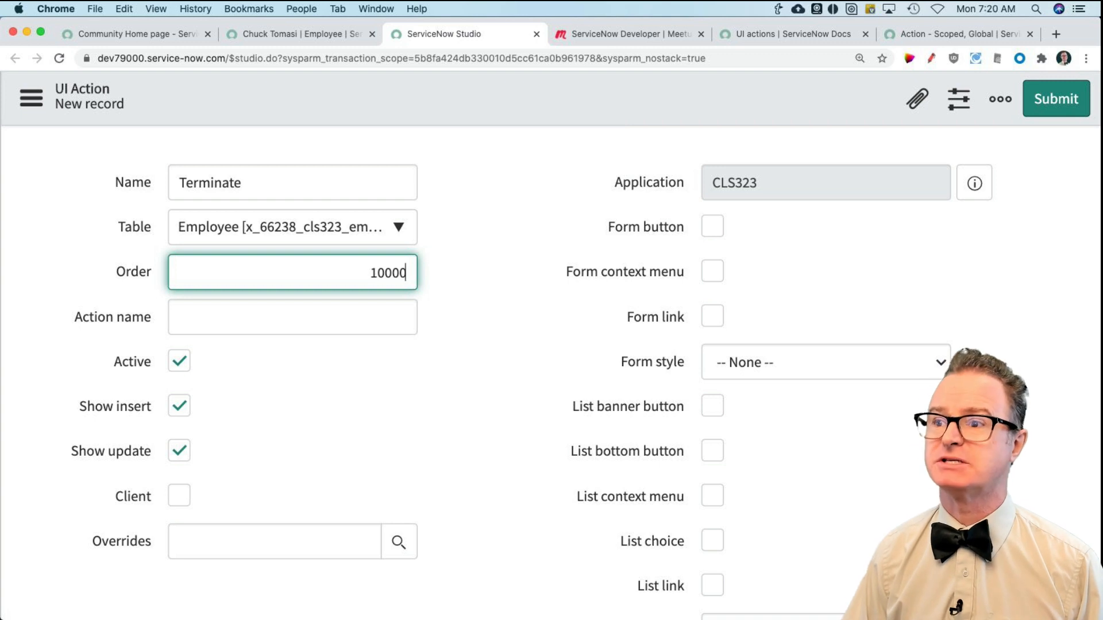
click(507, 359)
Step: Set the UI action's Action name to employee_terminate
click(245, 315)
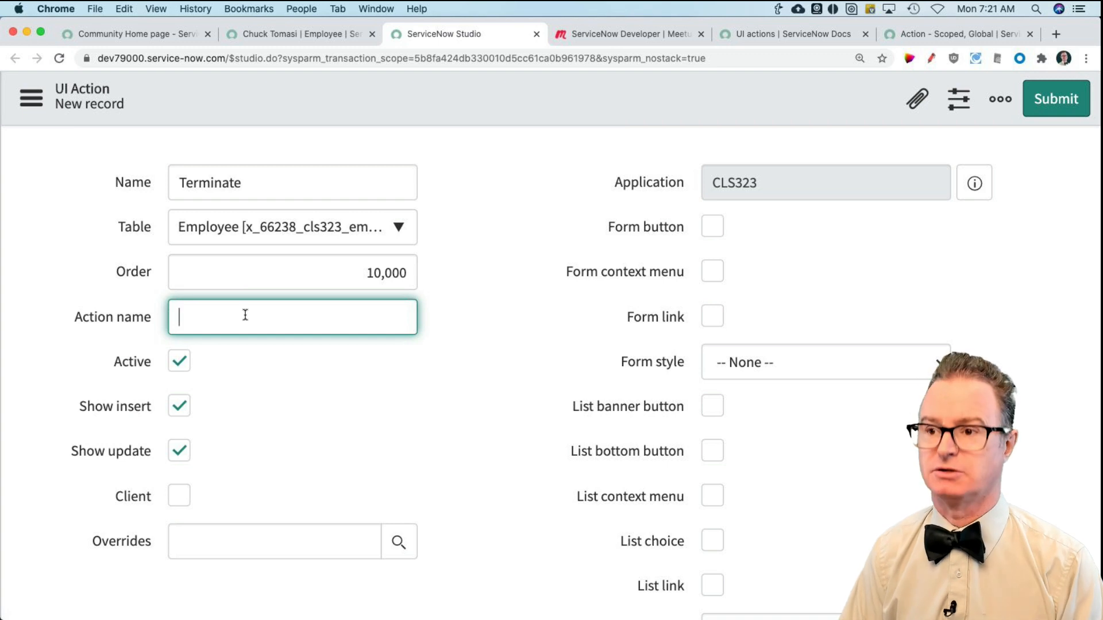
text(terminate)
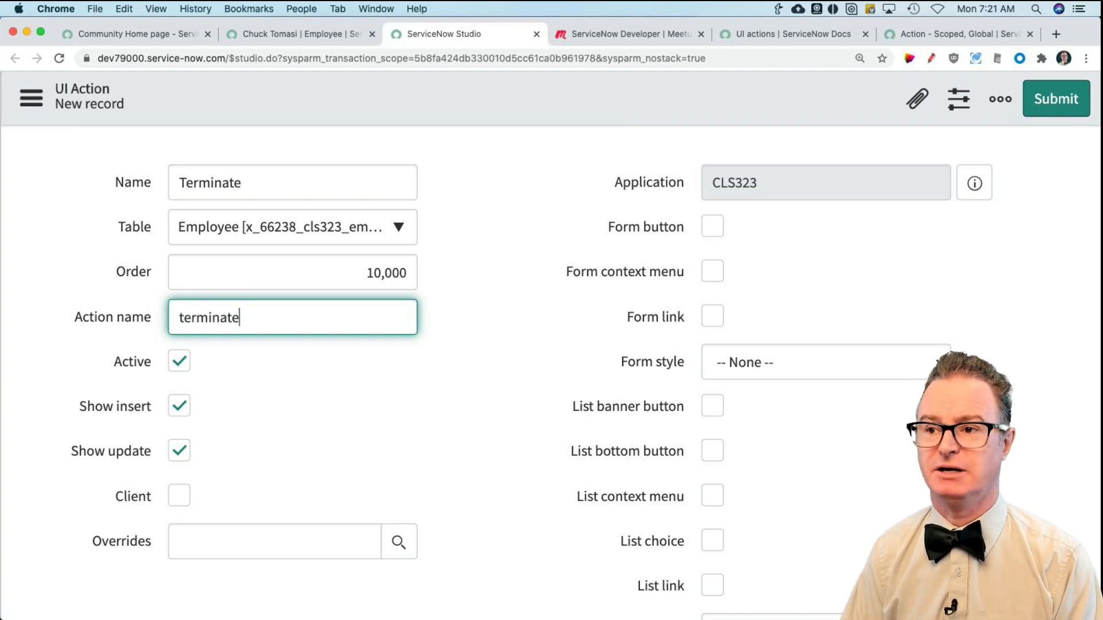
key(super+a)
text(employee_te)
key(BackSpace)
text(terminate)
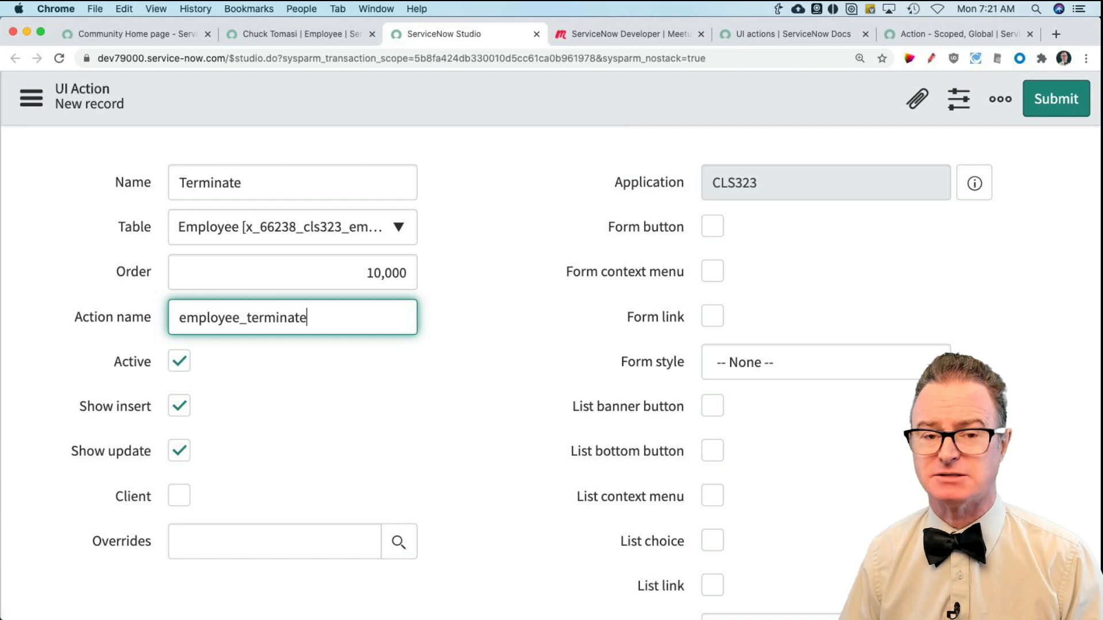
click(504, 383)
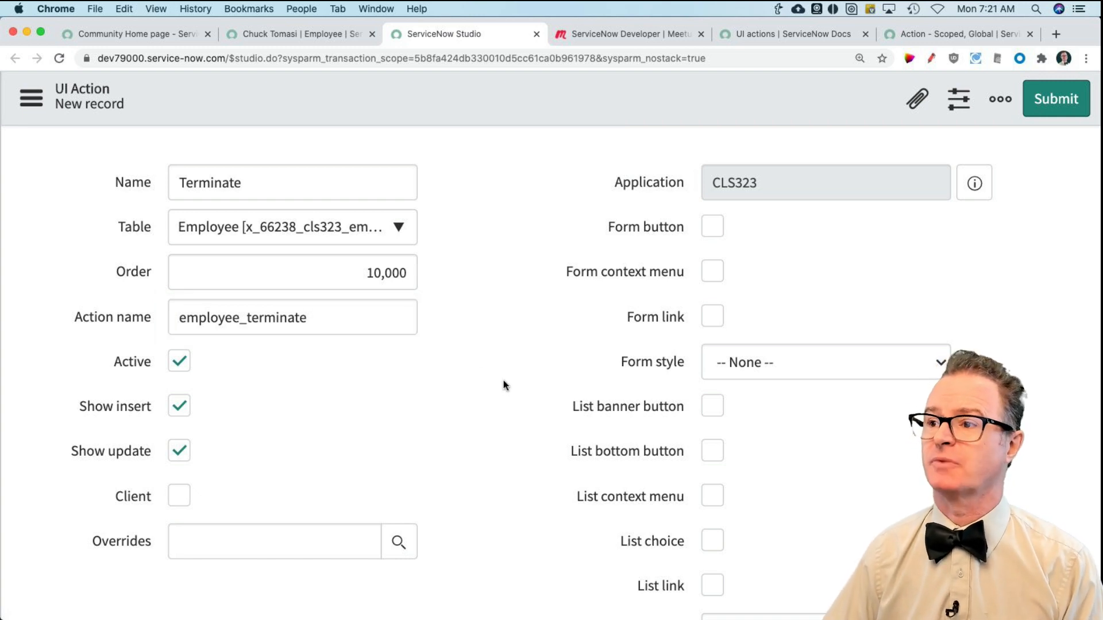
Step: Turn off Show insert for the Terminate action
scroll(243, 359, down, 2)
scroll(243, 360, down, 1)
scroll(198, 309, left, 1)
scroll(215, 333, right, 1)
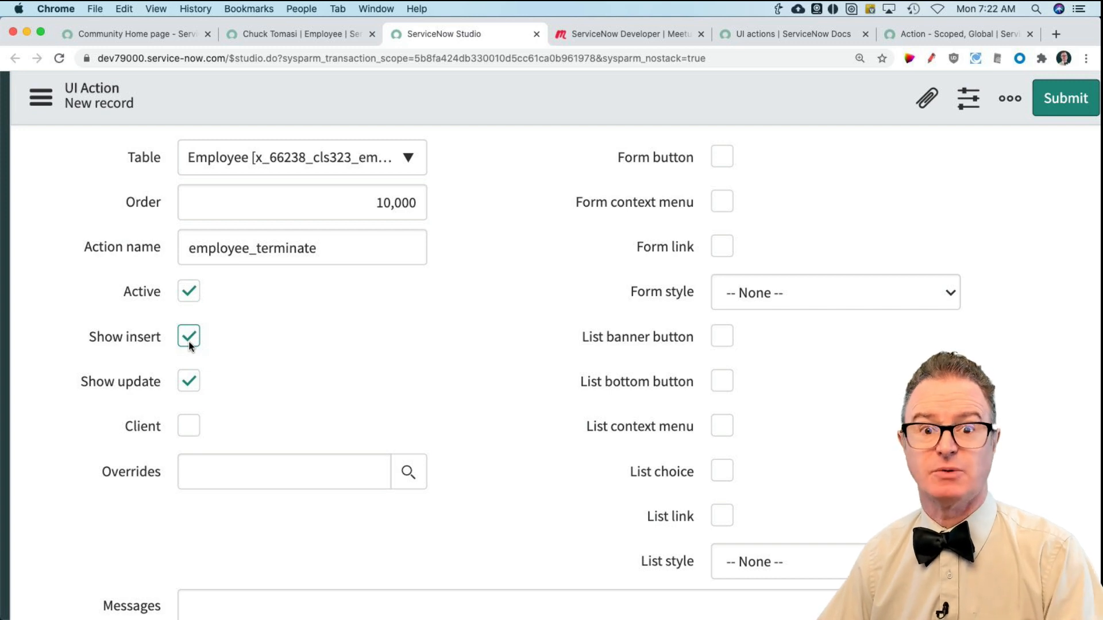
click(189, 344)
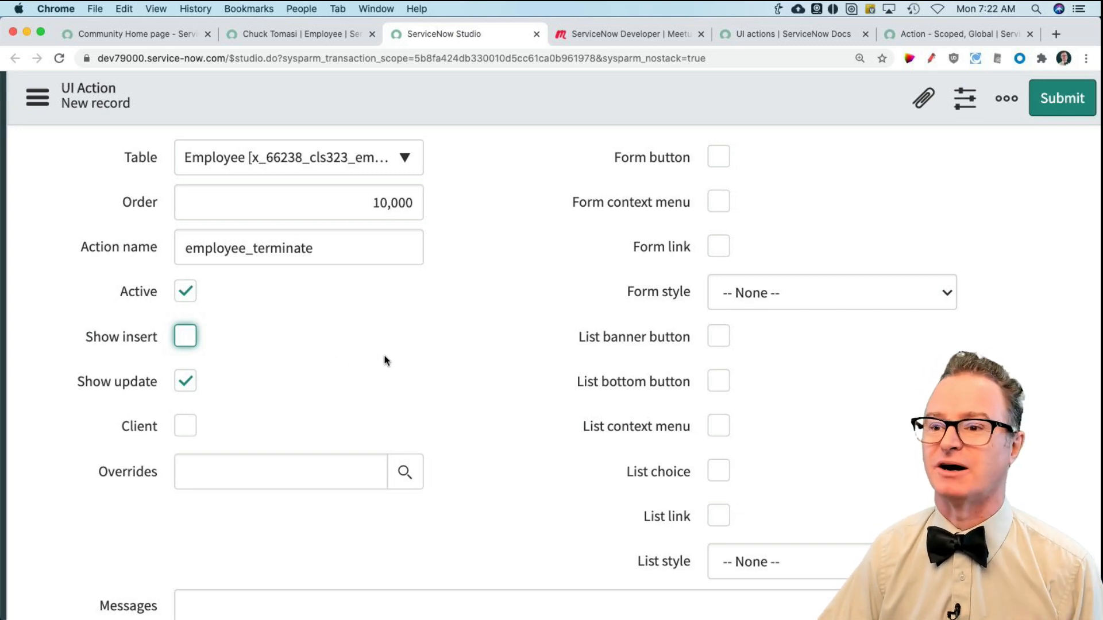
Step: Enable Form button for the Terminate action and set its Form style to Destructive
scroll(304, 355, down, 2)
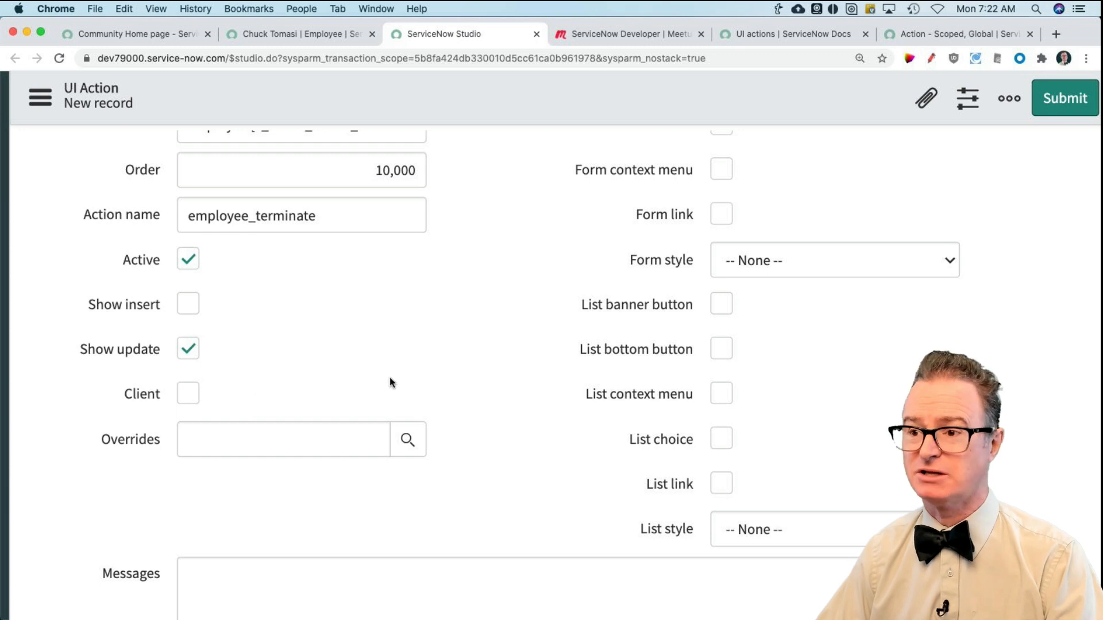
scroll(471, 377, down, 1)
scroll(430, 348, up, 1)
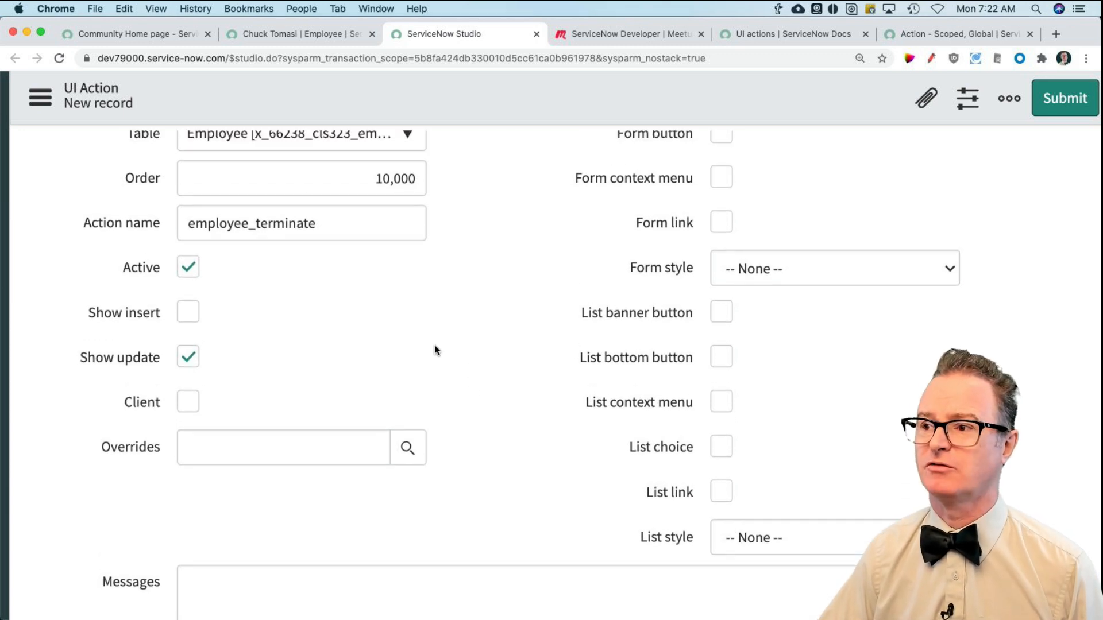
scroll(434, 350, up, 3)
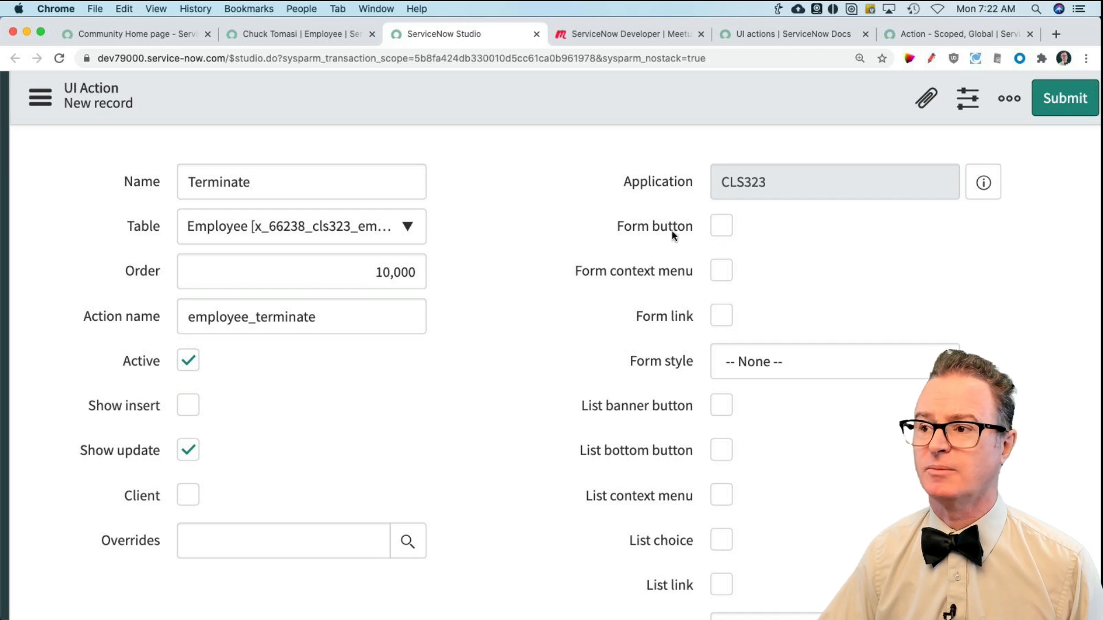
click(719, 232)
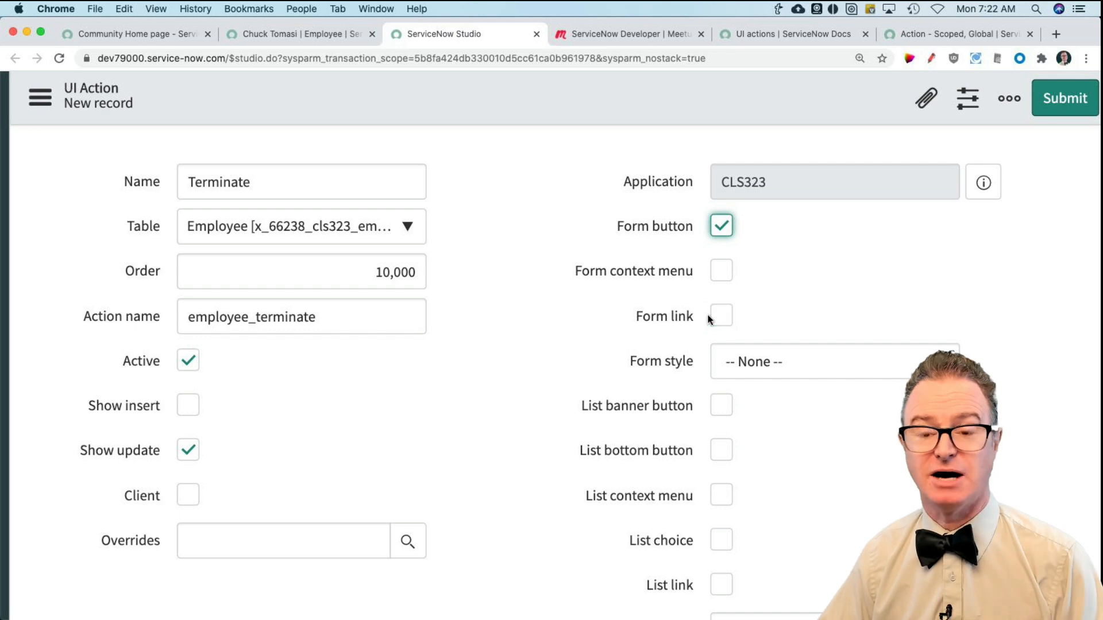
scroll(746, 336, down, 1)
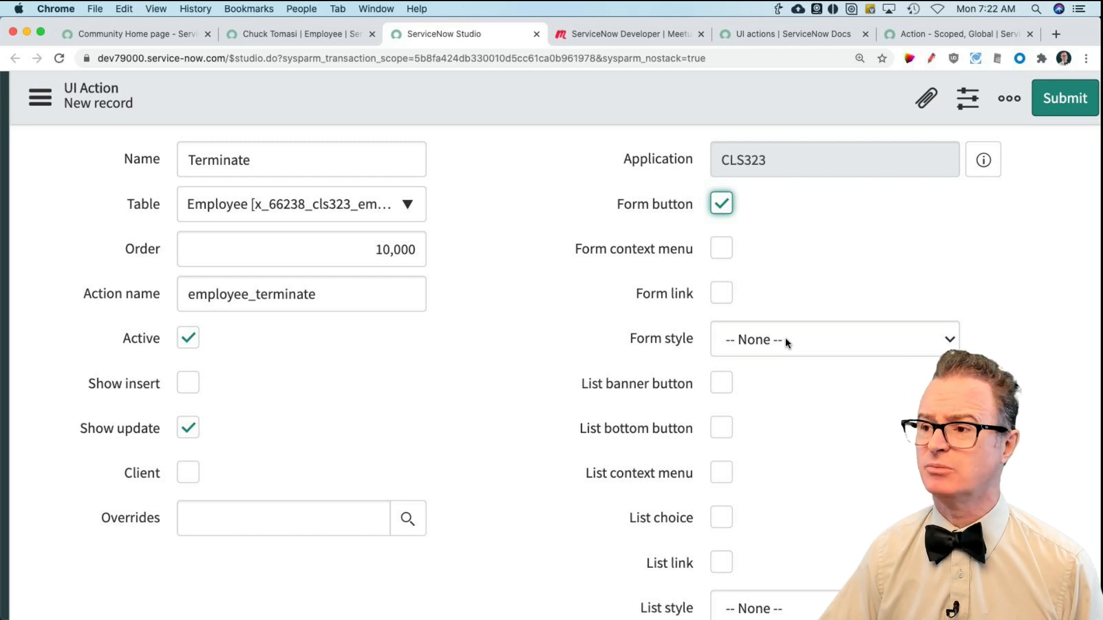
click(786, 339)
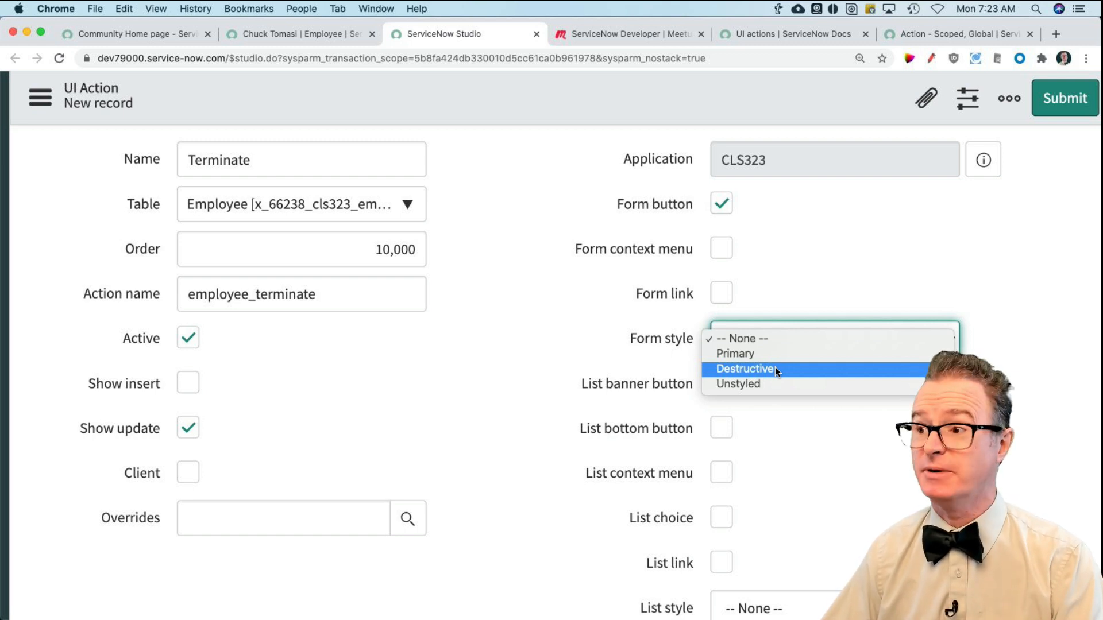
click(747, 369)
click(823, 417)
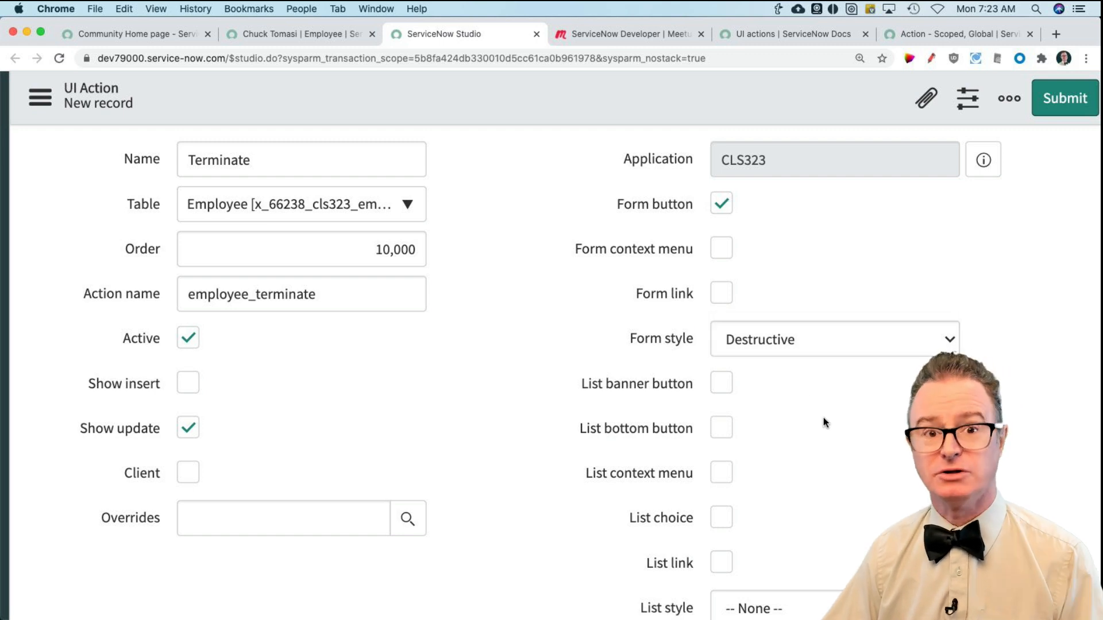
Step: Examine the list placement options, the List style setting and the Messages field of the Terminate UI action
scroll(825, 417, down, 3)
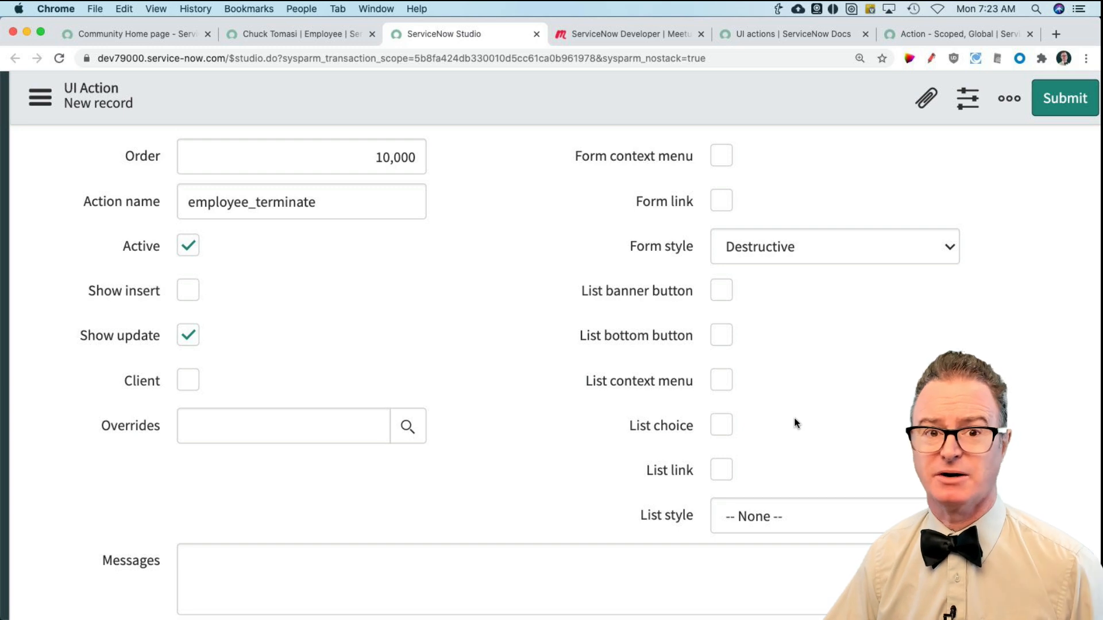
scroll(795, 422, down, 2)
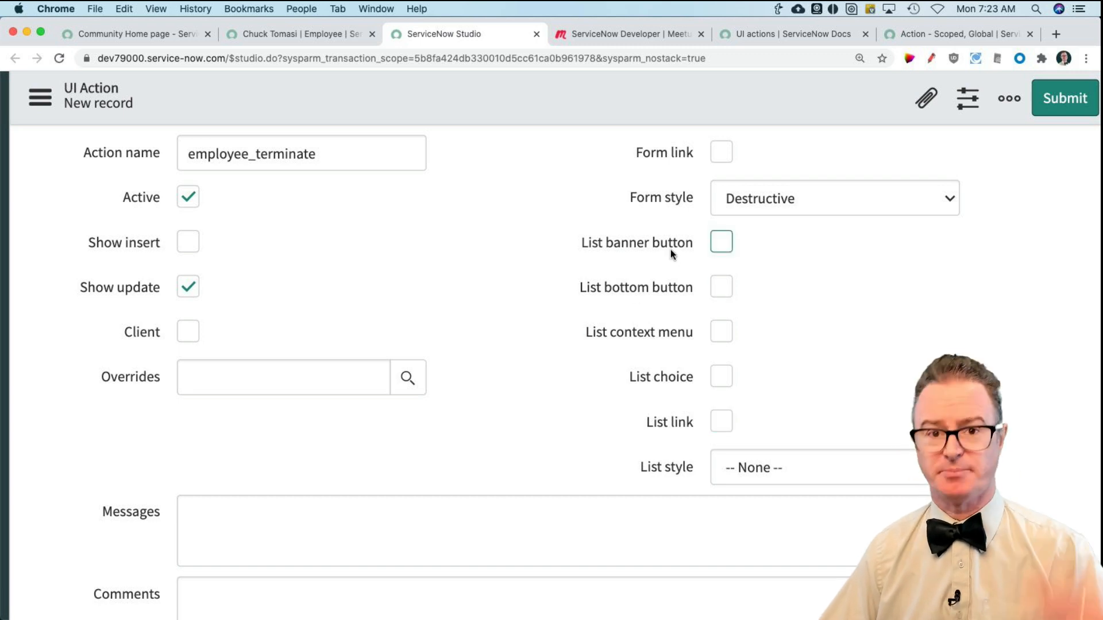
scroll(670, 295, left, 1)
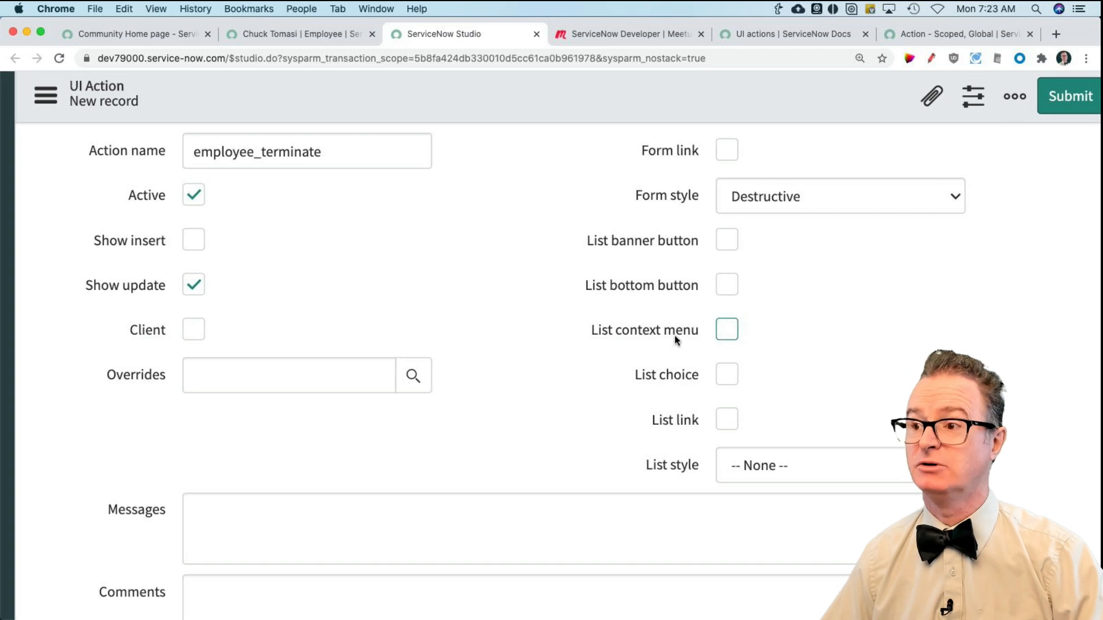
scroll(702, 331, left, 2)
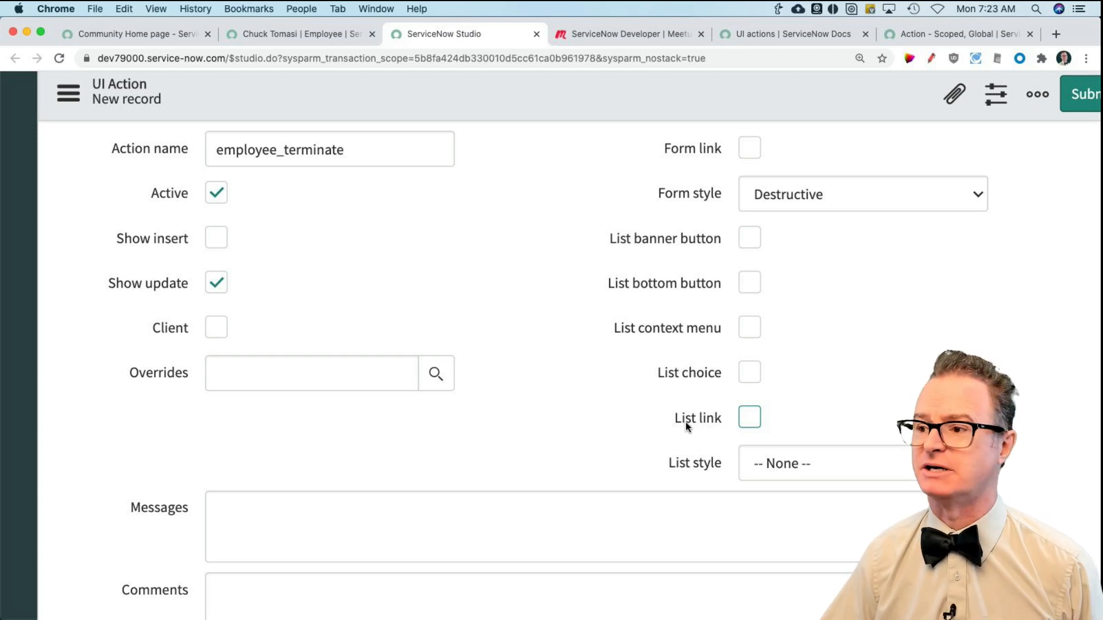
scroll(701, 422, down, 5)
click(463, 391)
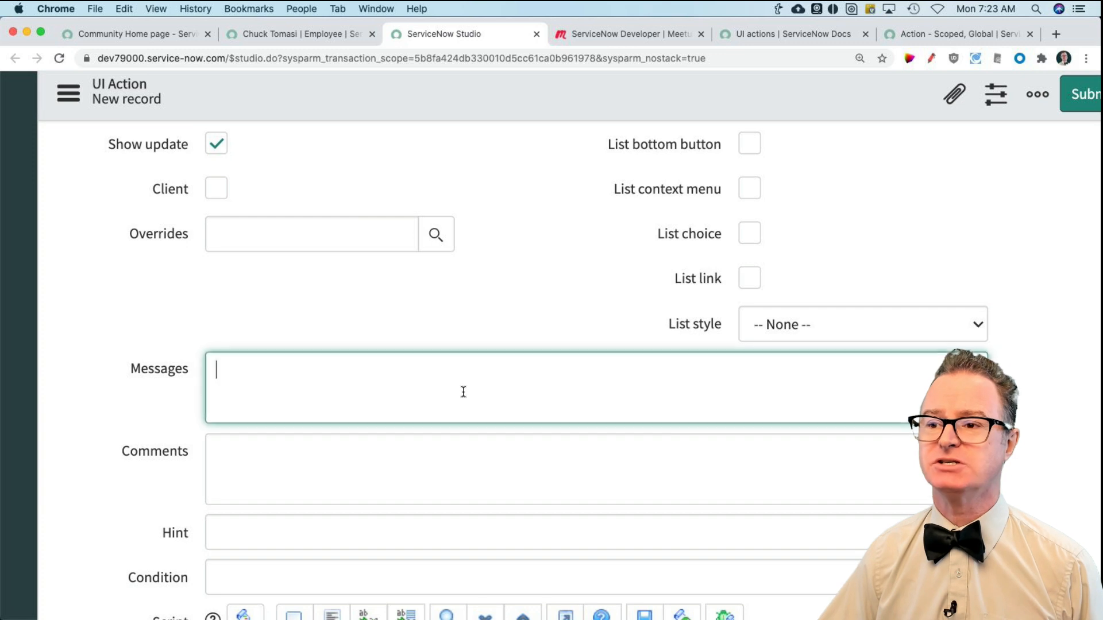
scroll(469, 393, down, 3)
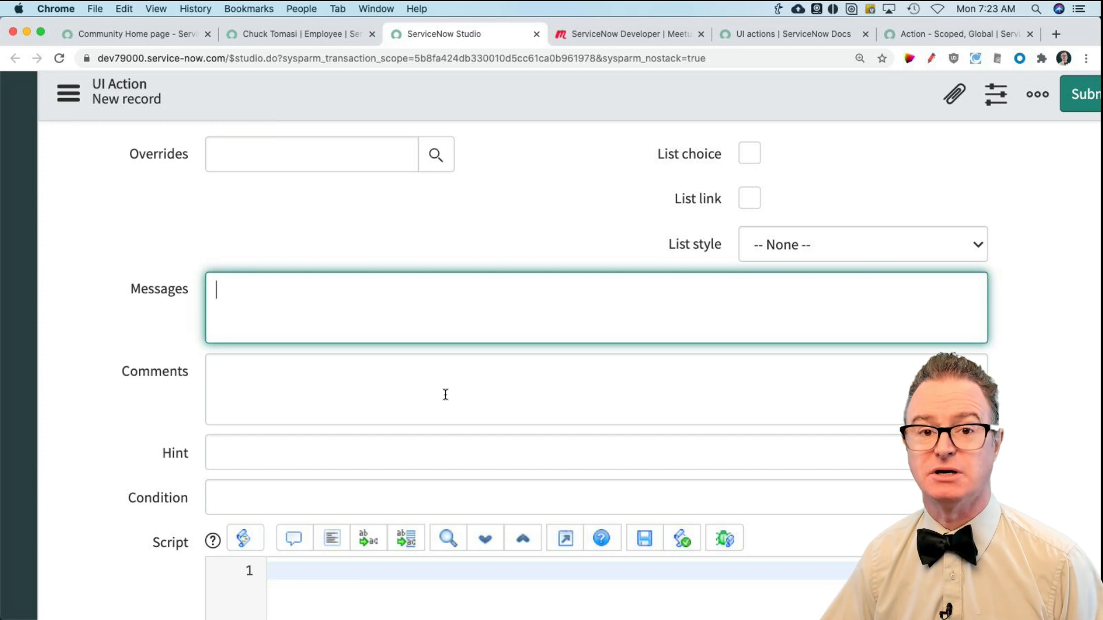
Step: Enter "Terminate an employee" as the Comments of the Terminate UI action
scroll(445, 395, down, 1)
click(332, 363)
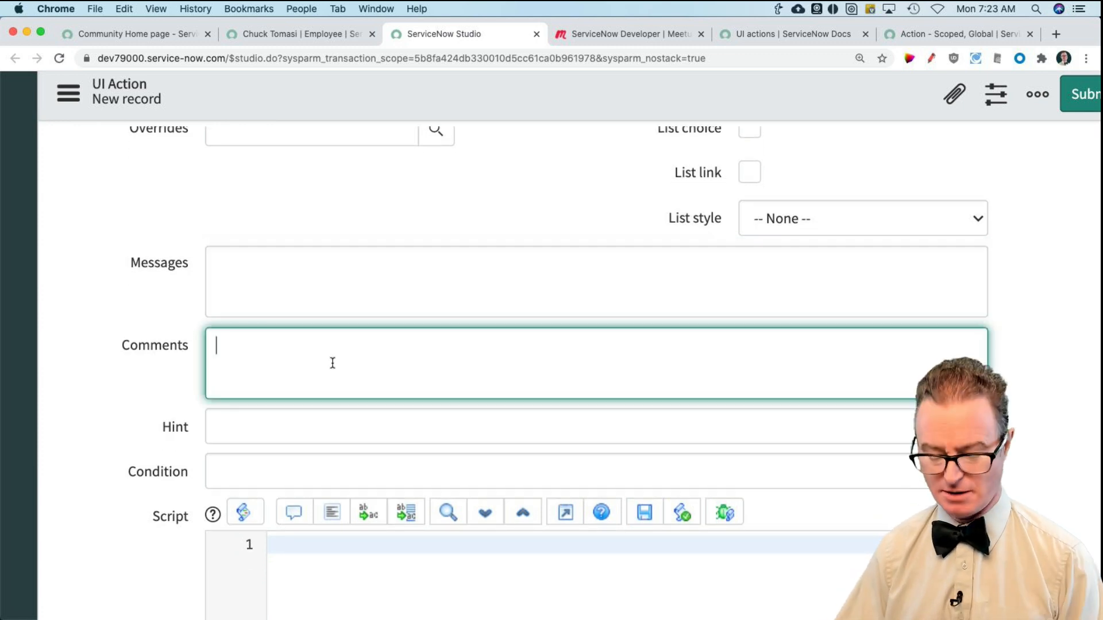
text(Terminate an employee)
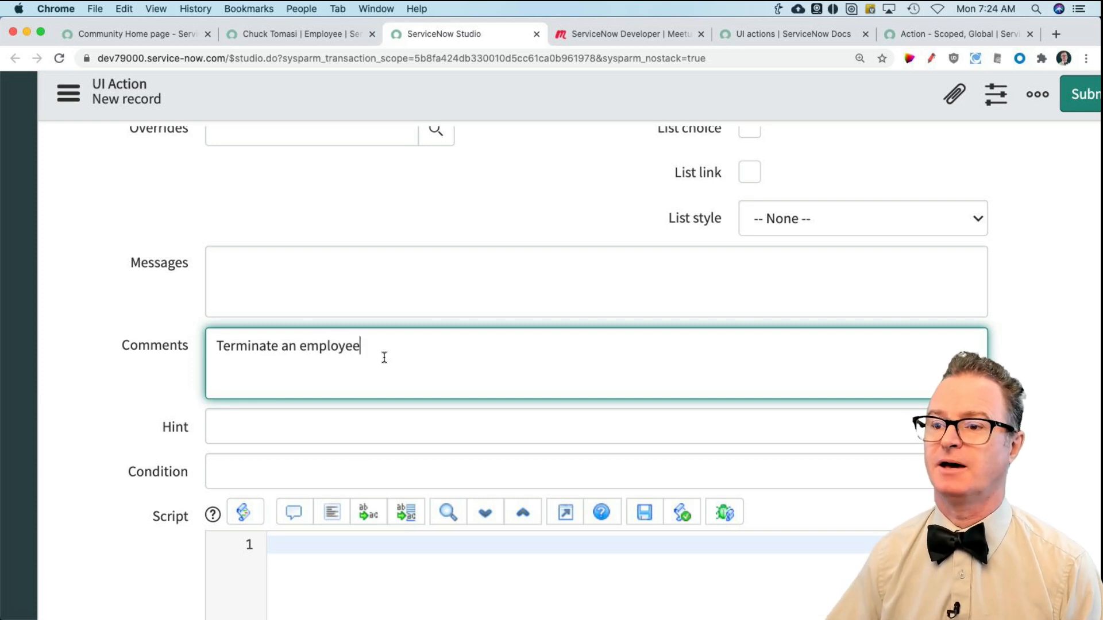
Step: Set the Hint of the UI action to "Terminate this employee"
scroll(385, 357, down, 4)
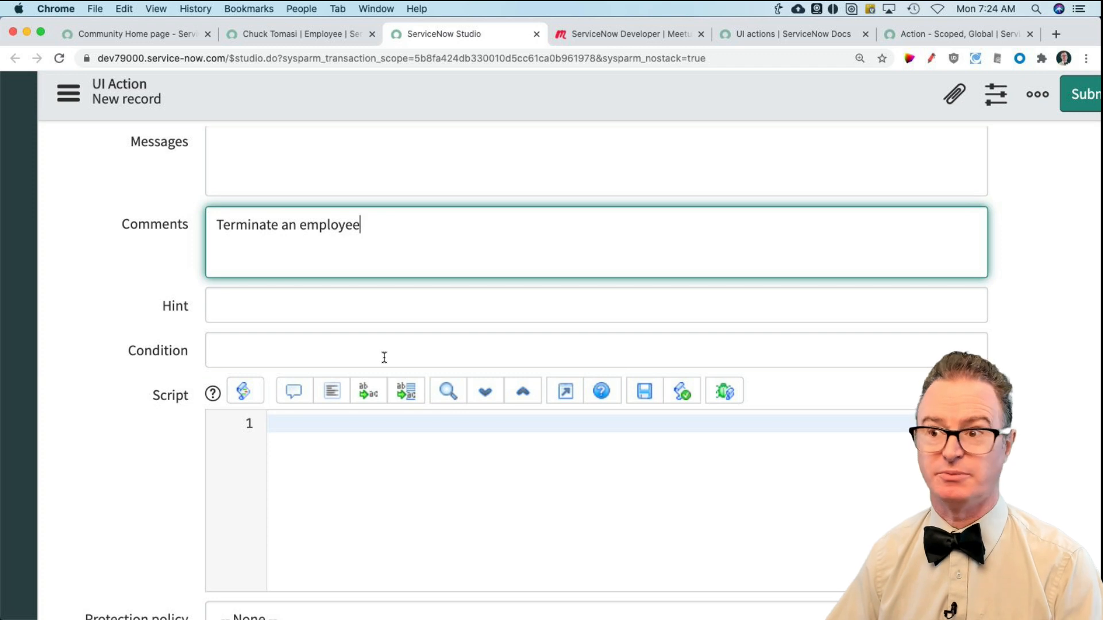
click(235, 304)
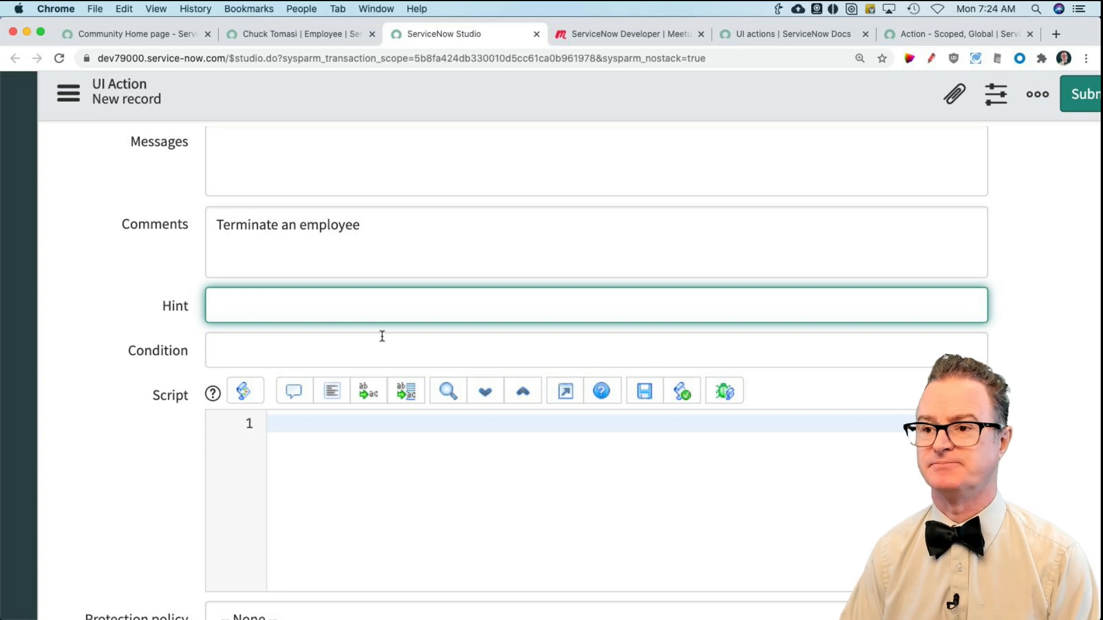
text(Termi)
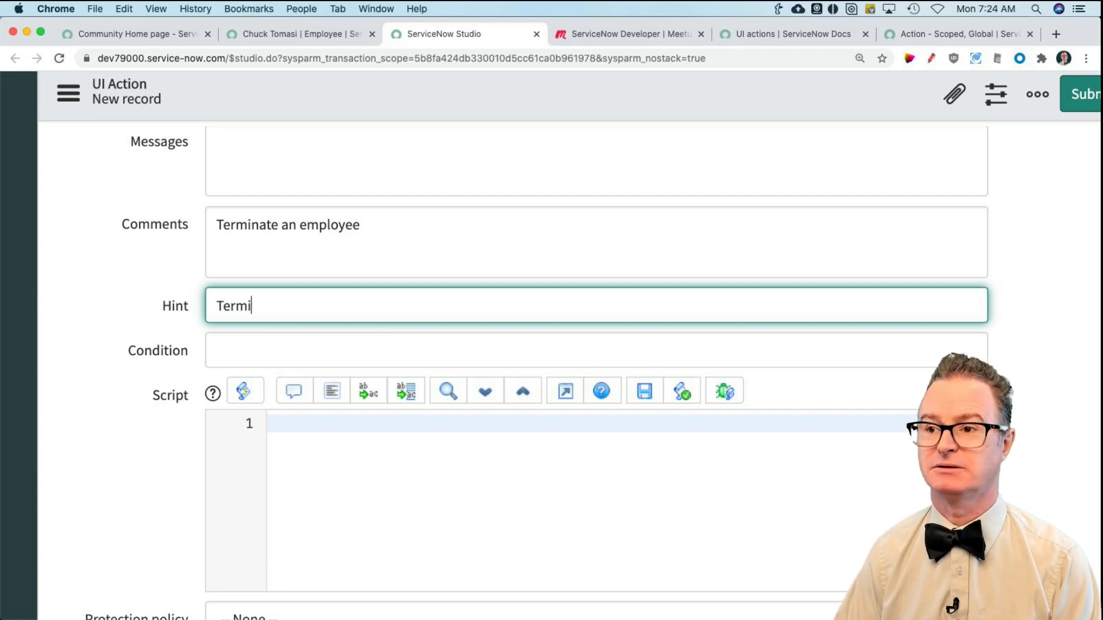
text(nate this employee)
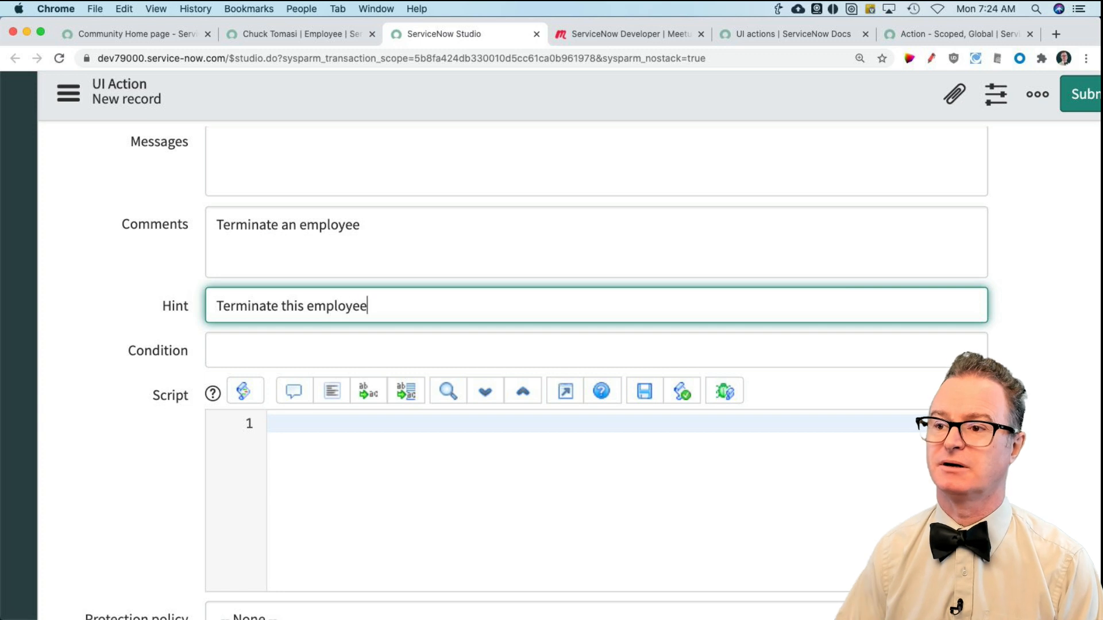
Step: Set the Condition of the Terminate UI action to current.active
click(355, 353)
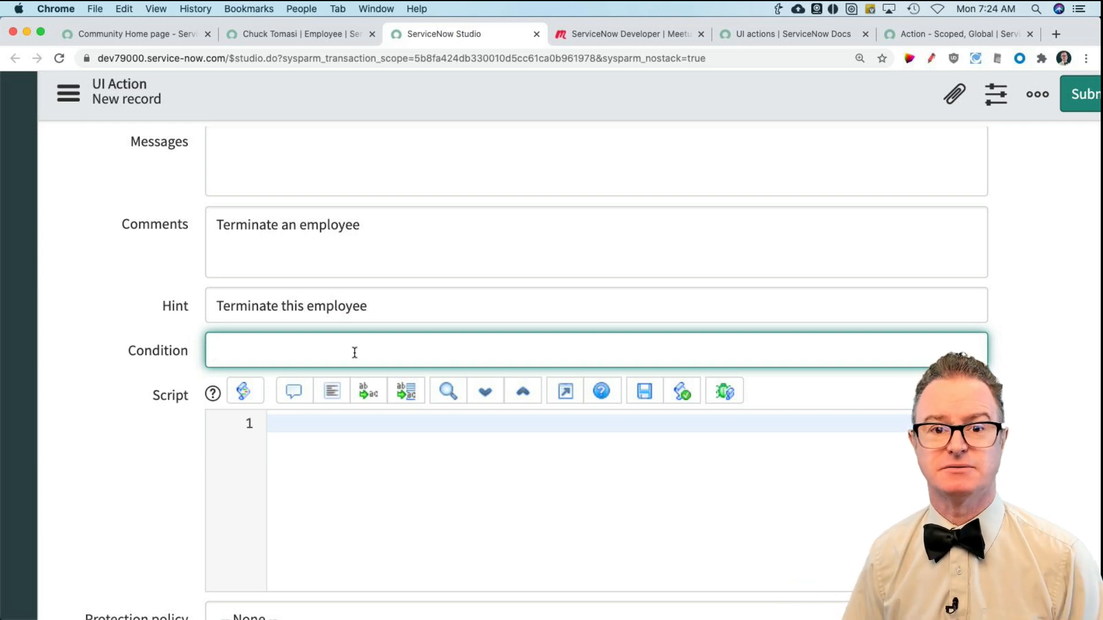
text(c)
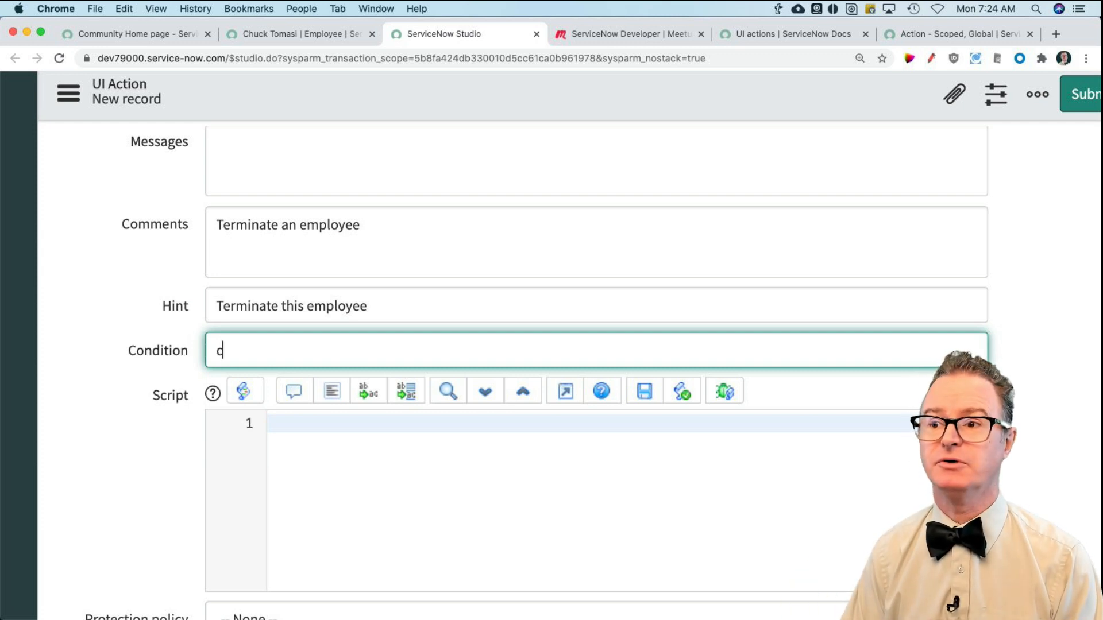
text(urrent.active)
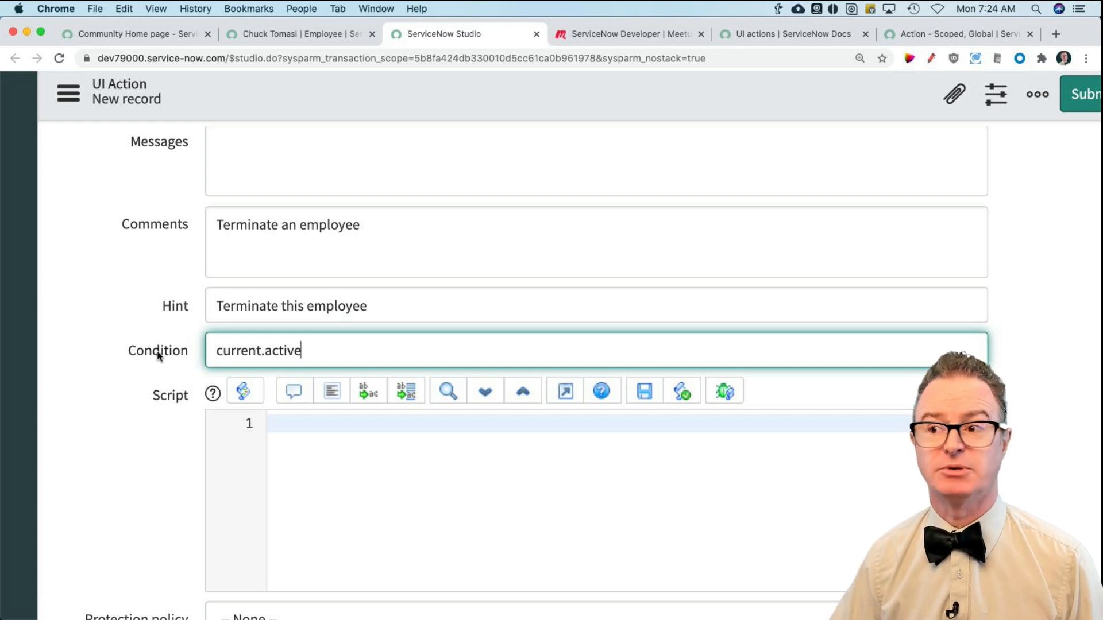
Step: Try an explicit comparison with true after current.active in the condition, and remove it again
drag(219, 350, 629, 363)
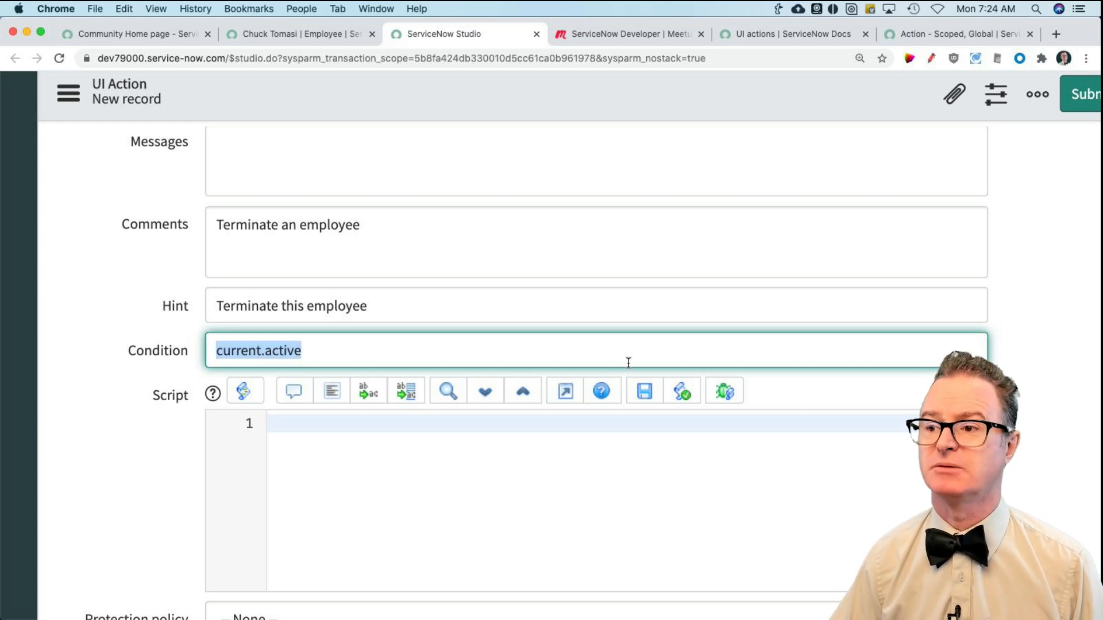
click(487, 347)
text(== tre)
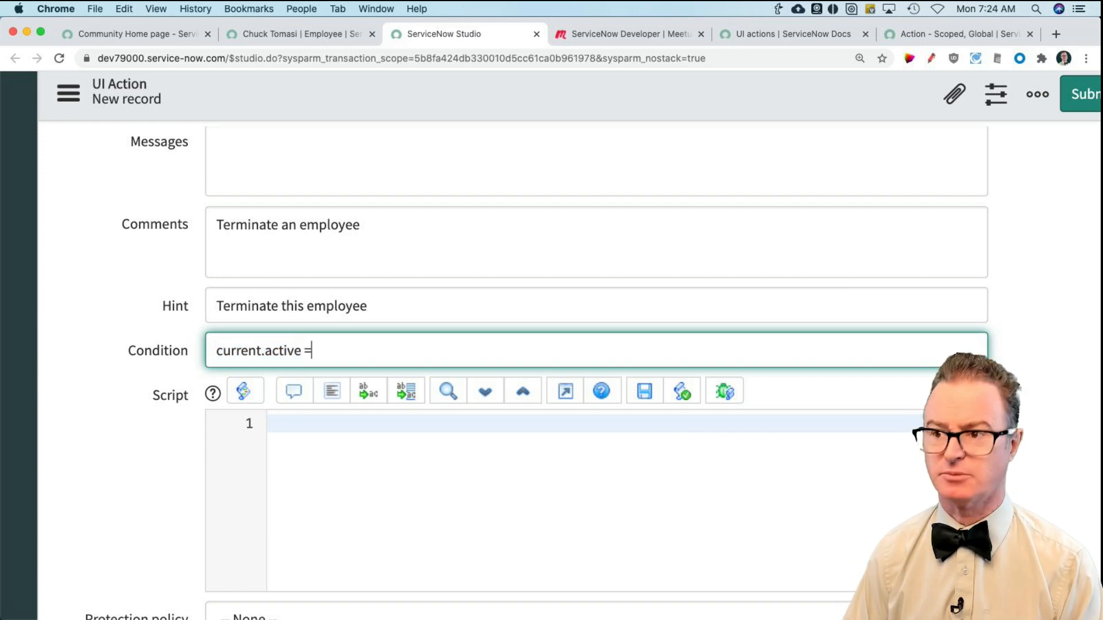
key(BackSpace)
text(urre)
key(BackSpace)
key(BackSpace)
key(BackSpace)
key(BackSpace)
key(BackSpace)
key(BackSpace)
key(BackSpace)
key(BackSpace)
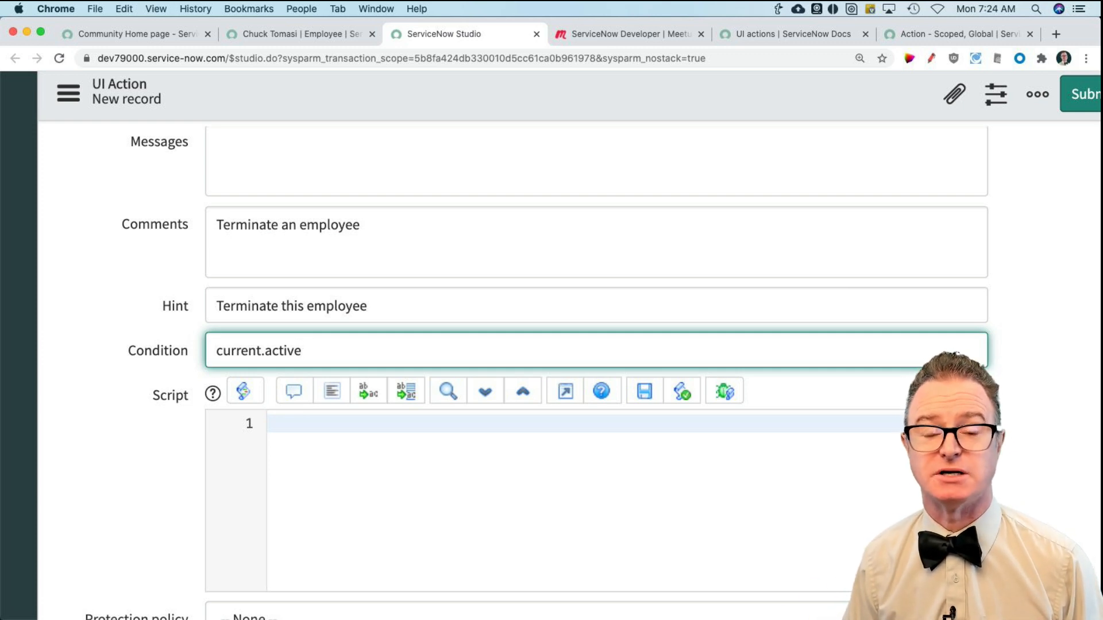
Step: Try extending the condition with && gs.isInteractive(), and cut it back to current.active
text(&& gs.isInteractive())
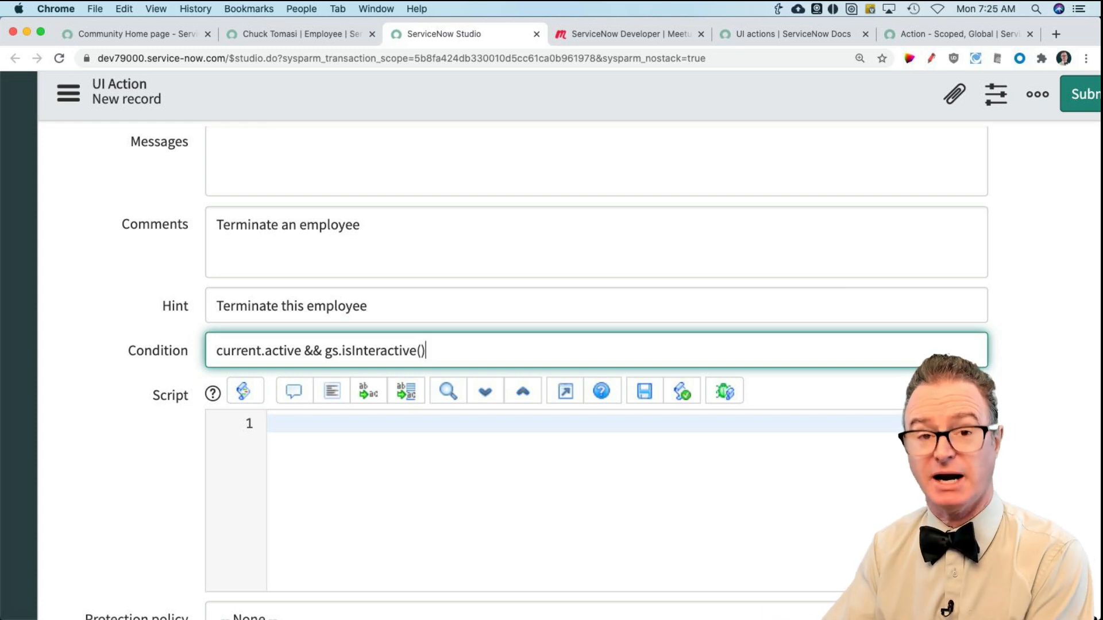
key(BackSpace)
key(BackSpace)
key(BackSpace)
key(BackSpace)
key(BackSpace)
key(BackSpace)
key(BackSpace)
key(BackSpace)
key(BackSpace)
key(BackSpace)
key(BackSpace)
key(BackSpace)
key(BackSpace)
key(BackSpace)
key(BackSpace)
key(BackSpace)
key(BackSpace)
key(BackSpace)
key(BackSpace)
key(BackSpace)
key(BackSpace)
key(BackSpace)
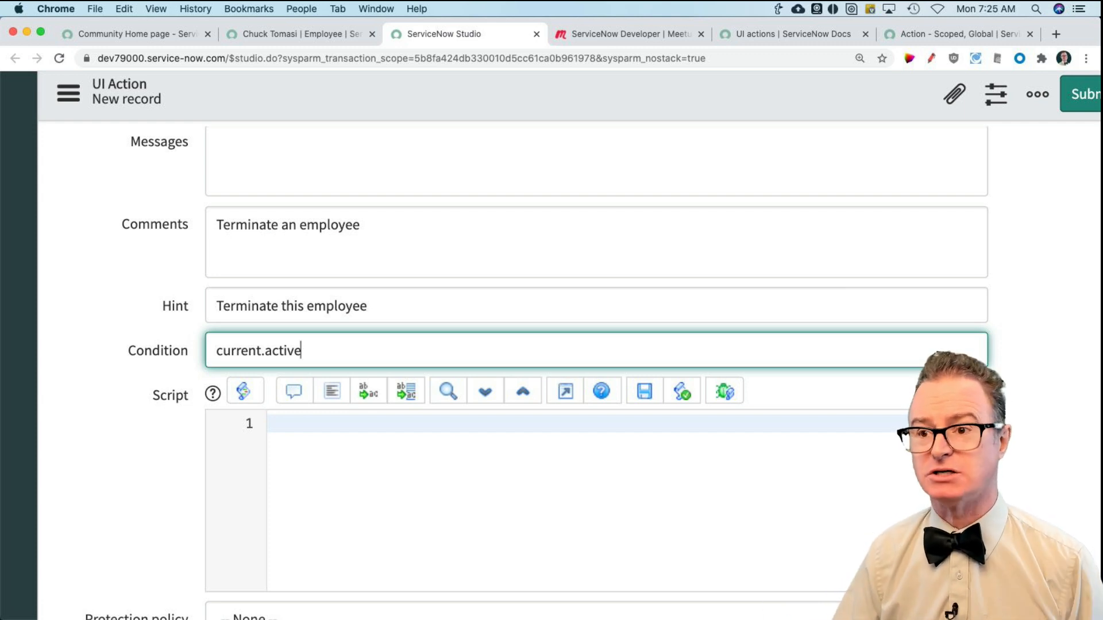
Step: Begin the UI action's script with the line current.active=false;
scroll(537, 463, down, 2)
click(471, 413)
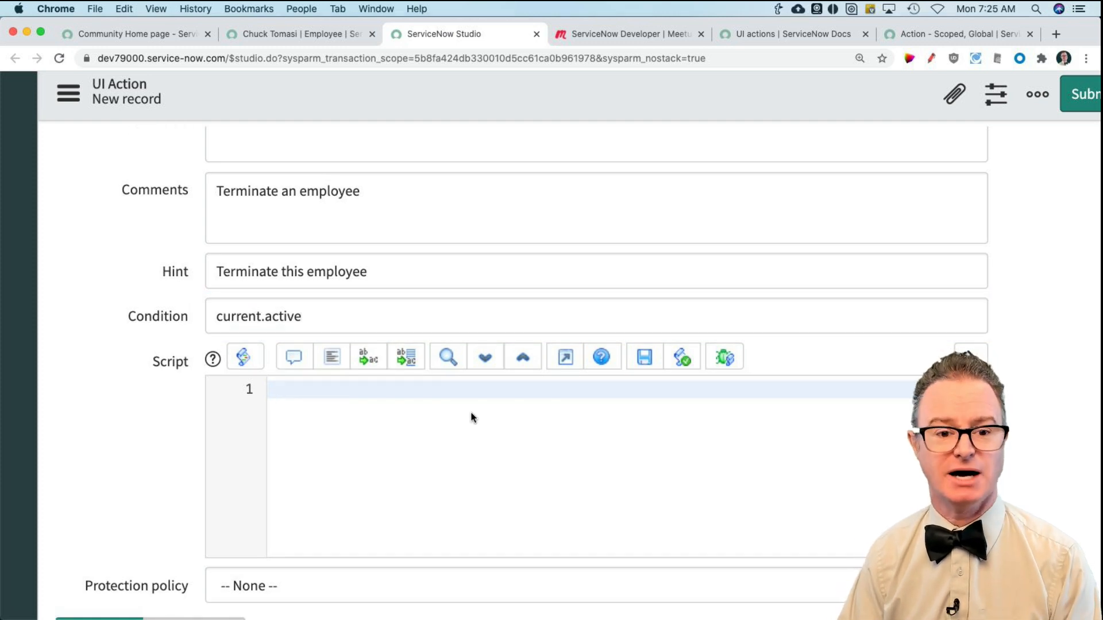
text(current.active=)
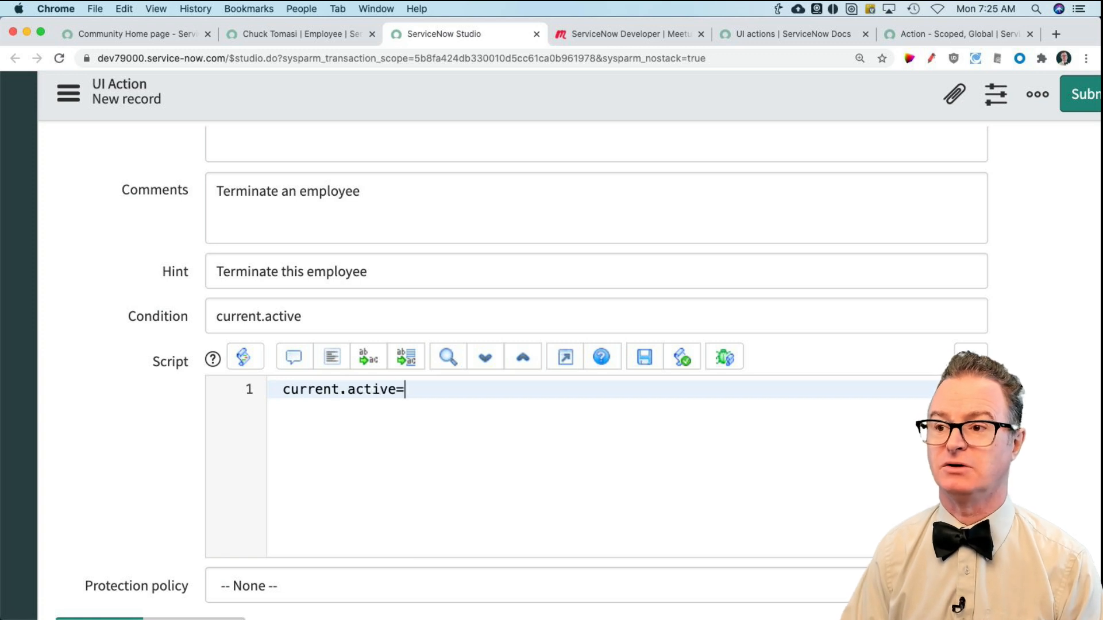
text(false;)
Step: Add a second script line, current.state="terminated";
key(Return)
text(curr)
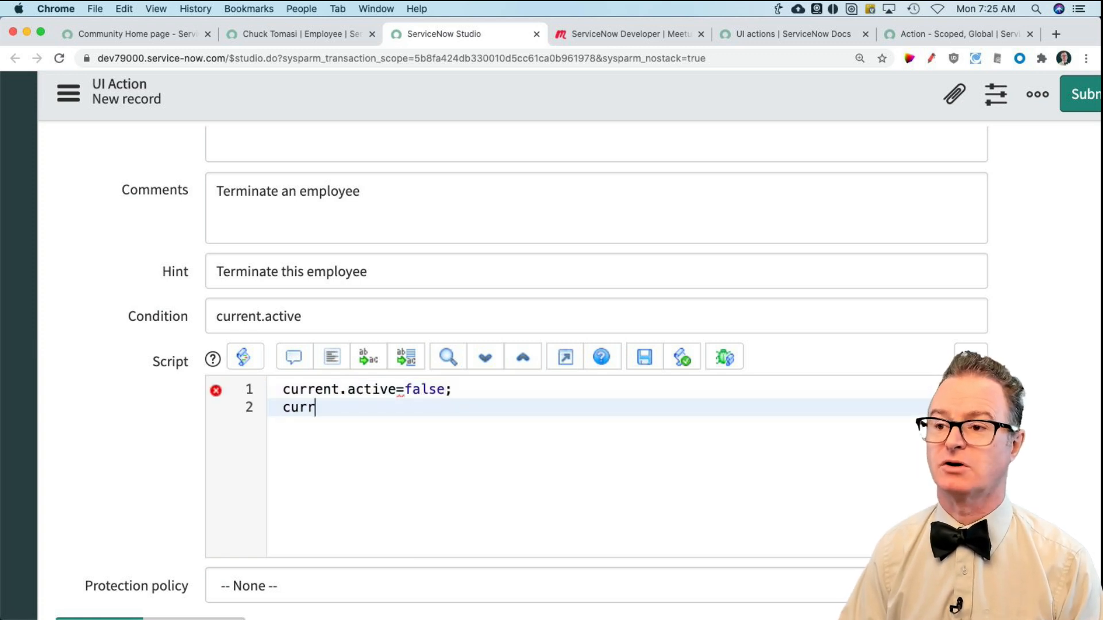
text(ent.state=)
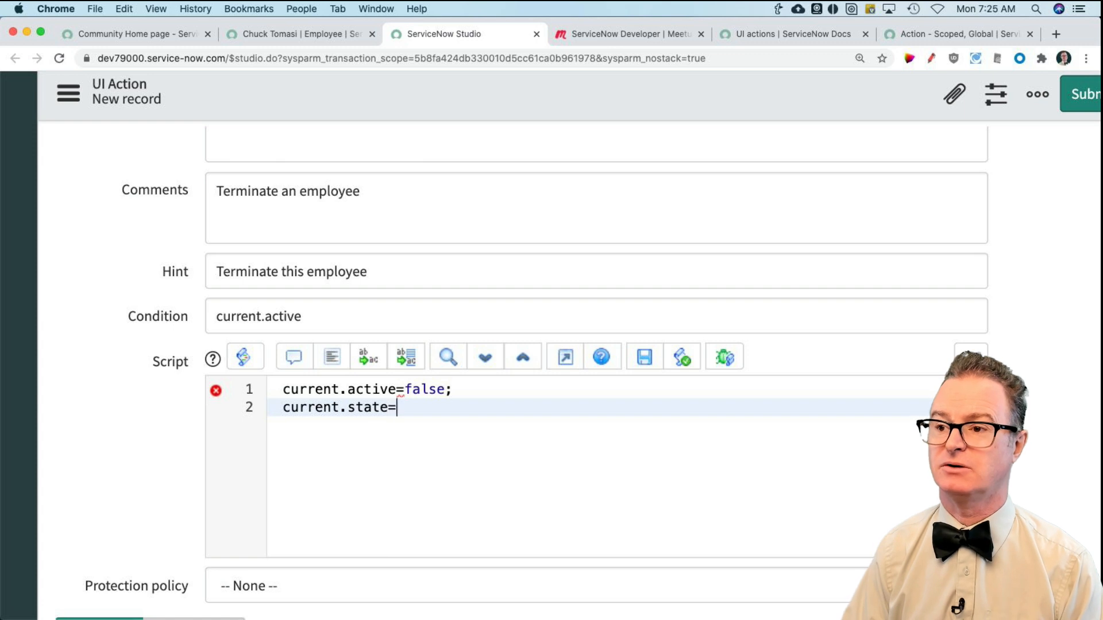
text(terminated;)
key(BackSpace)
key(BackSpace)
key(BackSpace)
key(BackSpace)
key(BackSpace)
key(BackSpace)
key(BackSpace)
key(BackSpace)
key(BackSpace)
key(BackSpace)
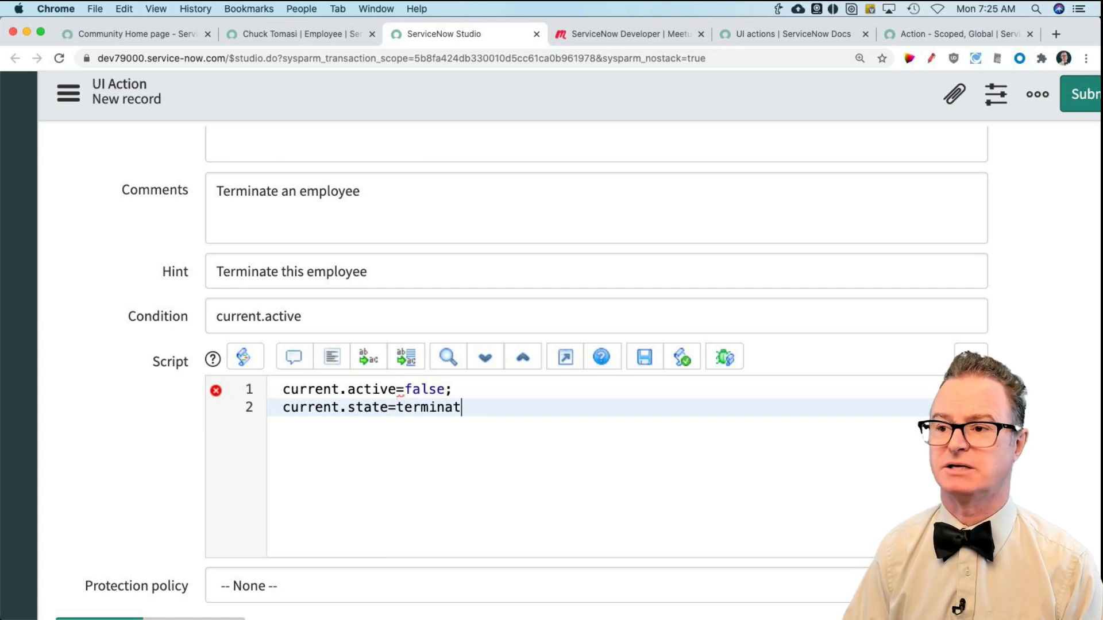
key(BackSpace)
text(")
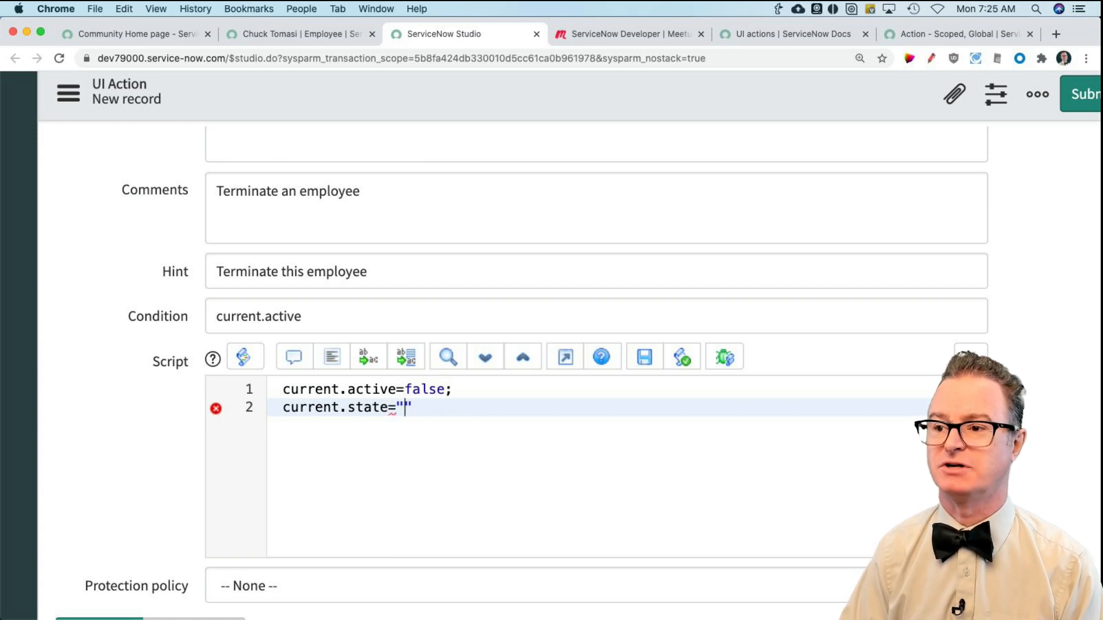
text(terminated")
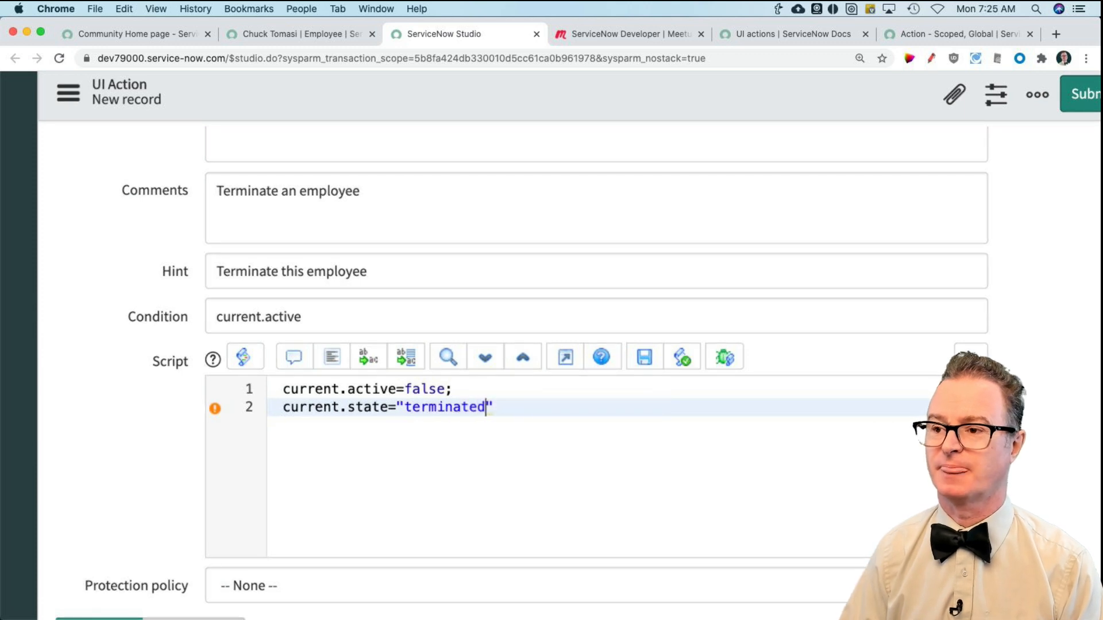
text(;)
Step: Finish the script with the line current.update(); and submit the Terminate UI action
key(Return)
text(current.updat)
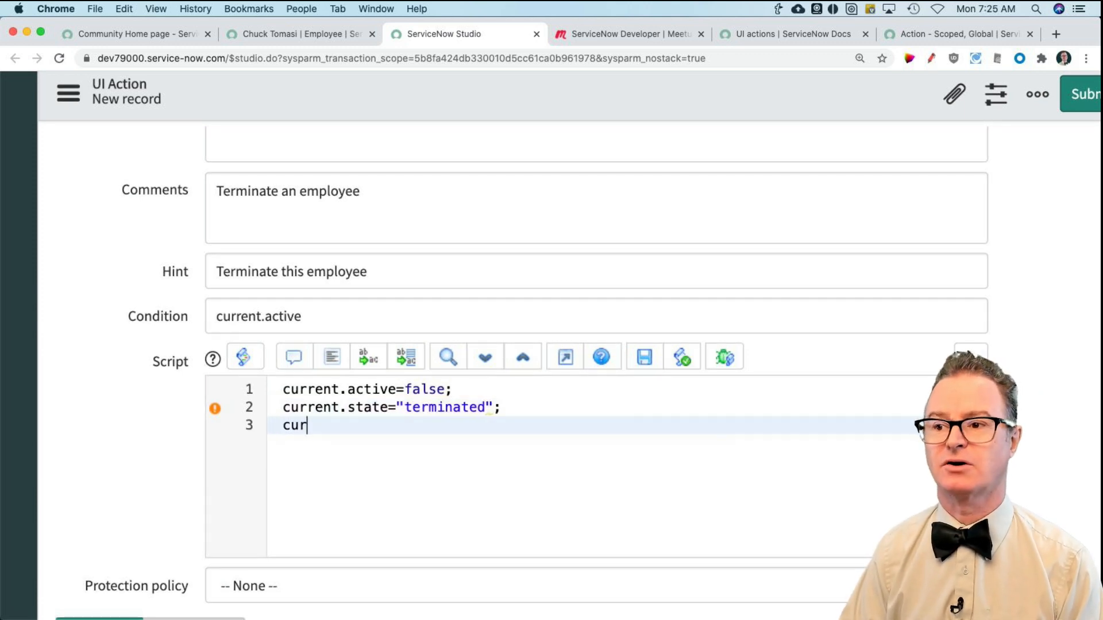
text(e();)
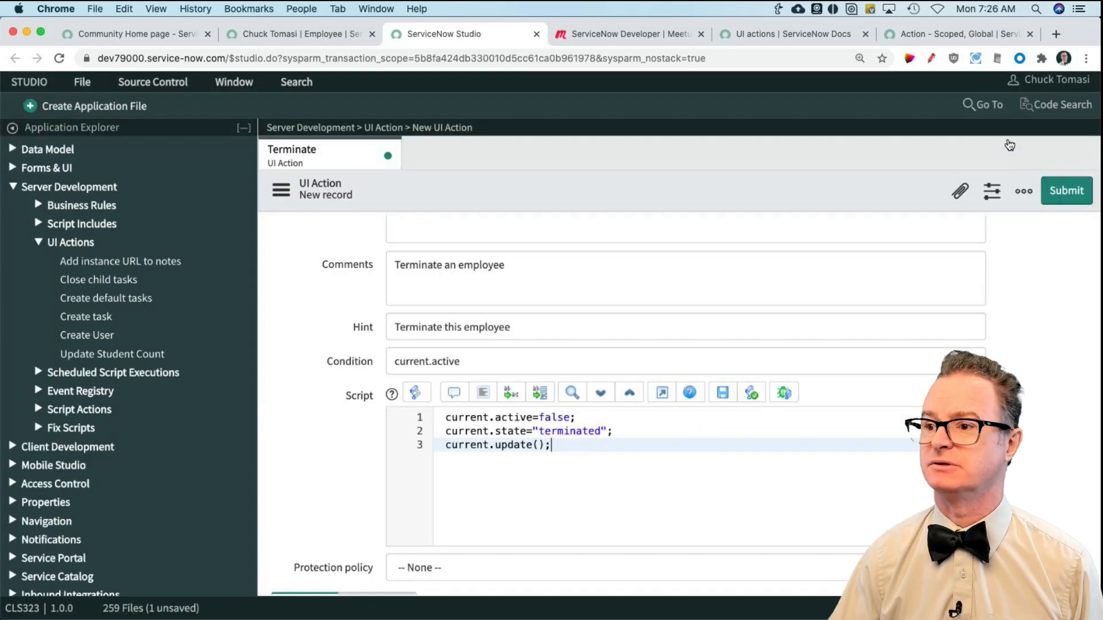
click(1067, 191)
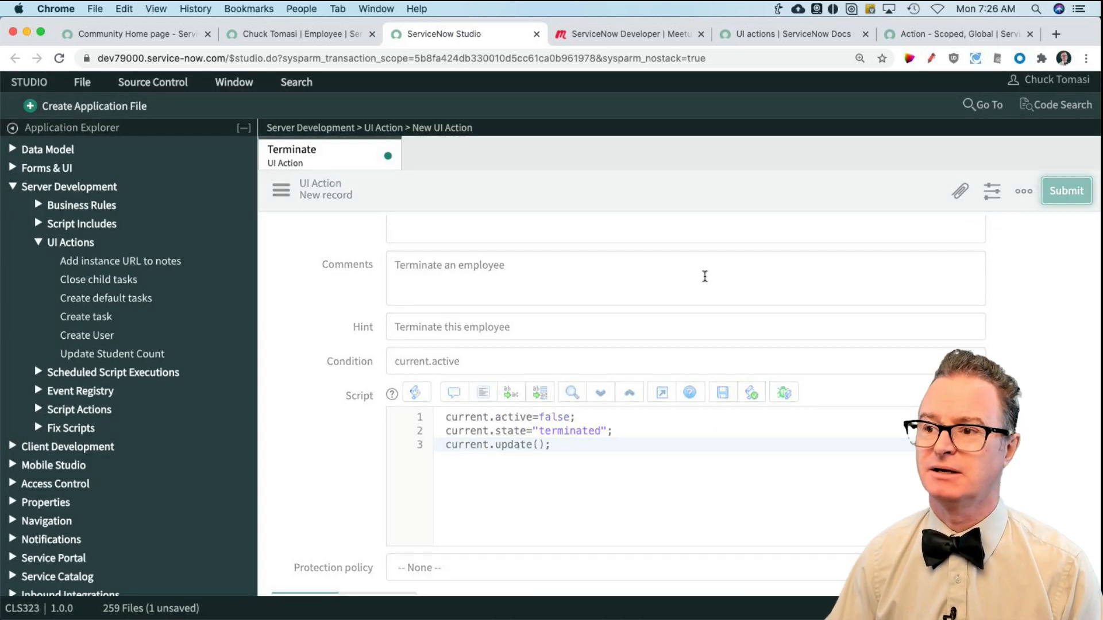
Step: Switch to the open Employee record and reload its form
click(287, 35)
click(301, 136)
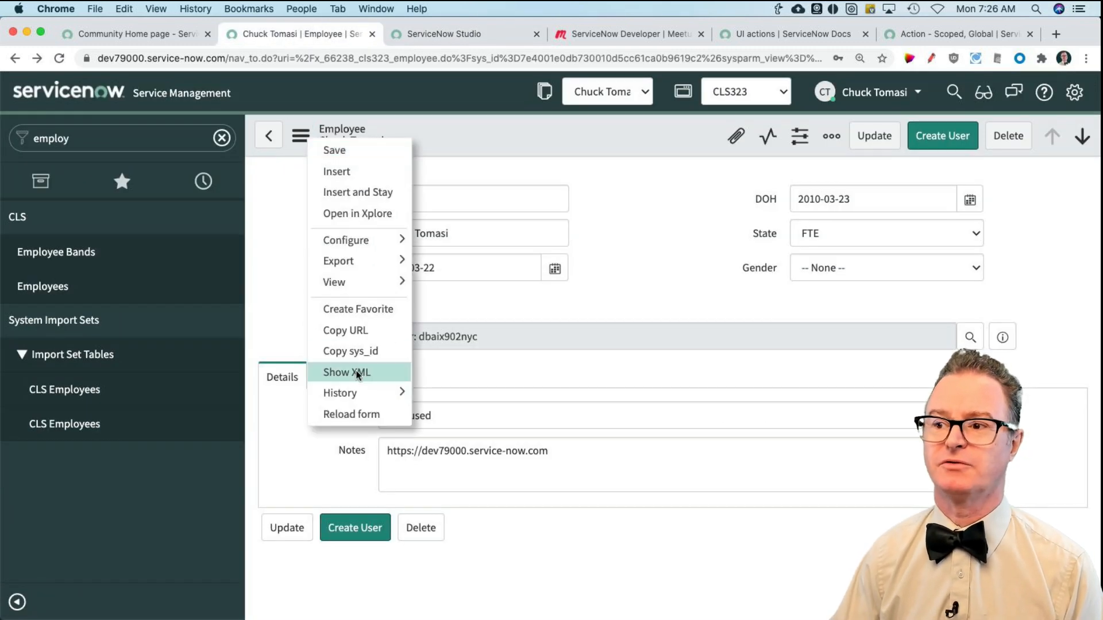
click(352, 414)
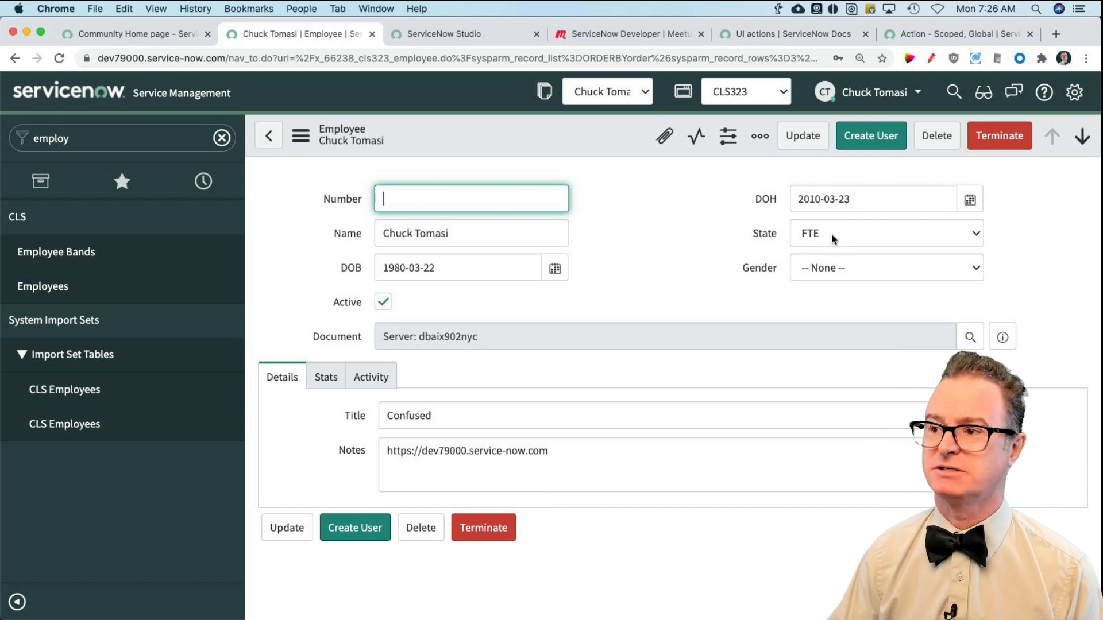
Step: Run the Terminate action on this employee and reopen the same record from the Employees list
click(492, 536)
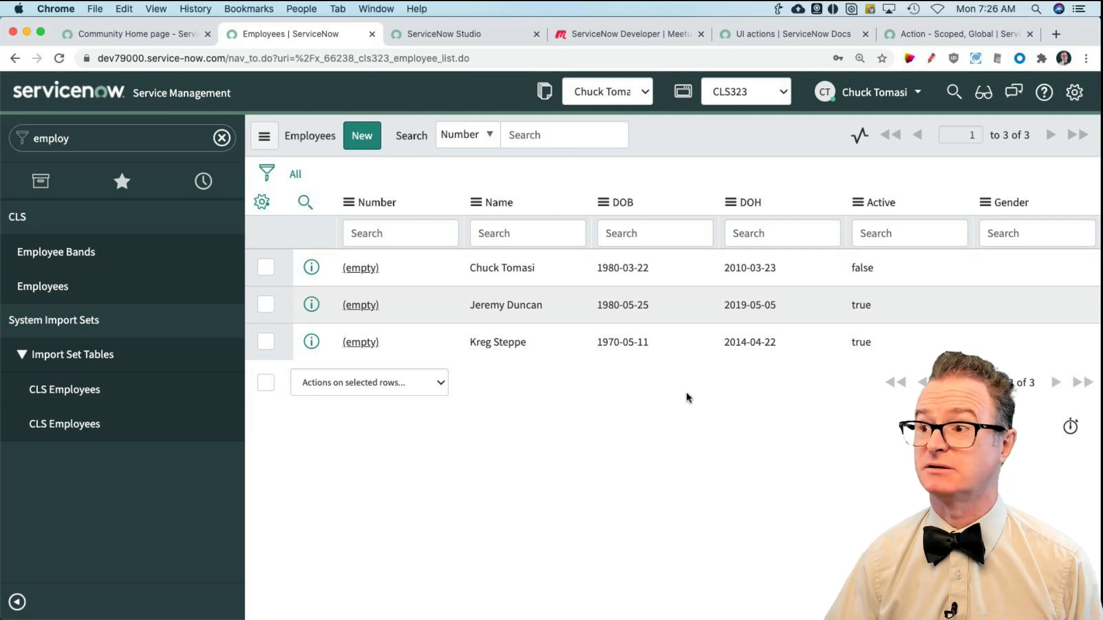
click(885, 269)
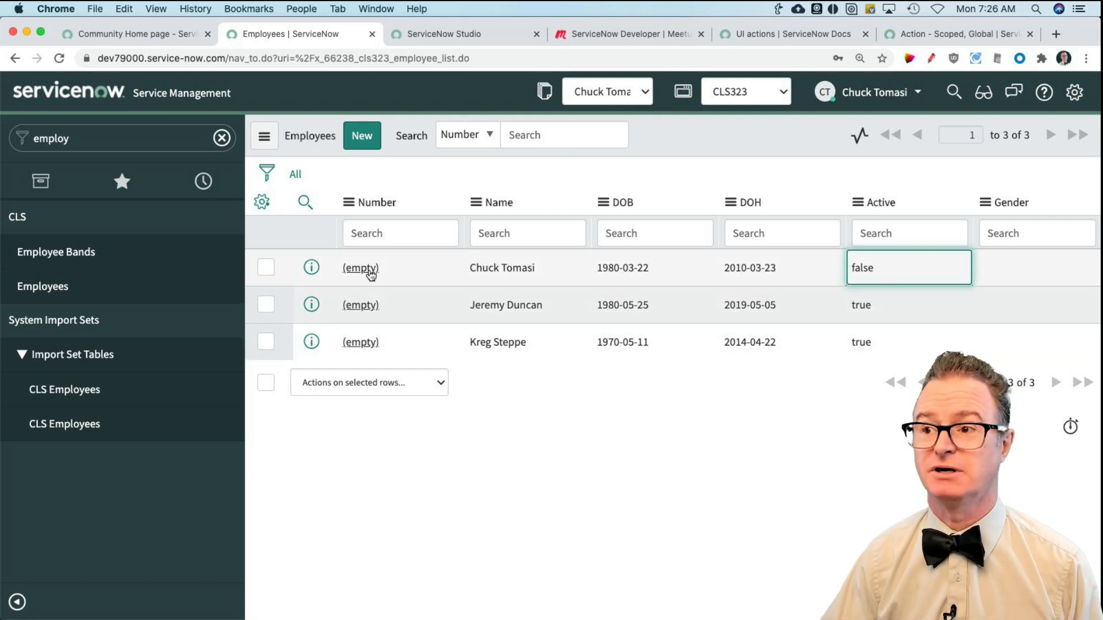
click(359, 269)
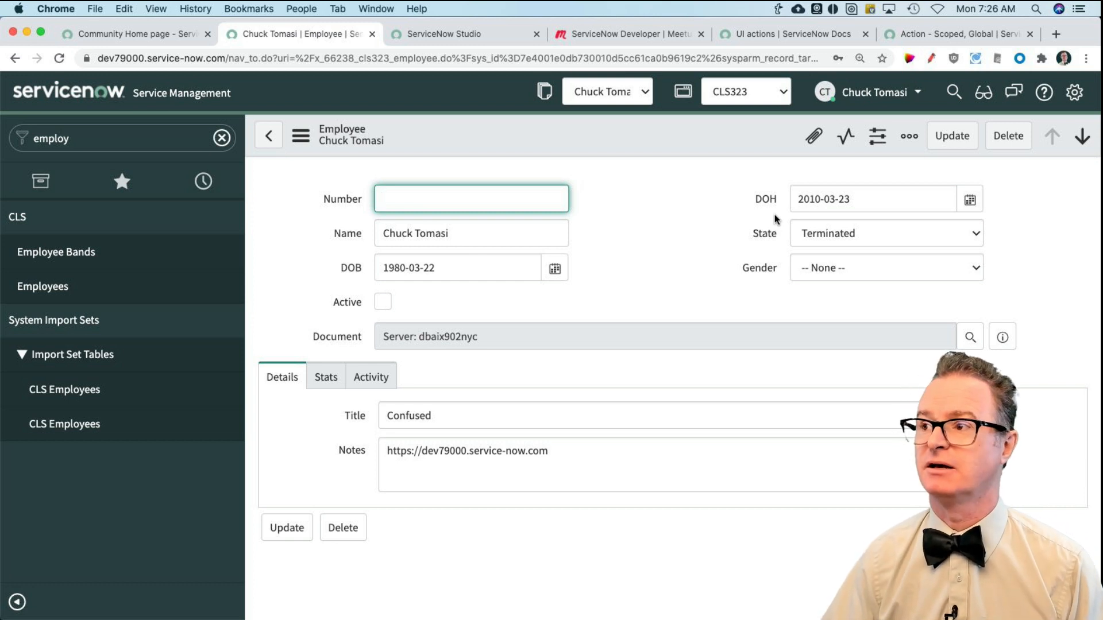
Step: Return to the Terminate UI action in Studio and start a new line at the end of its script
click(719, 252)
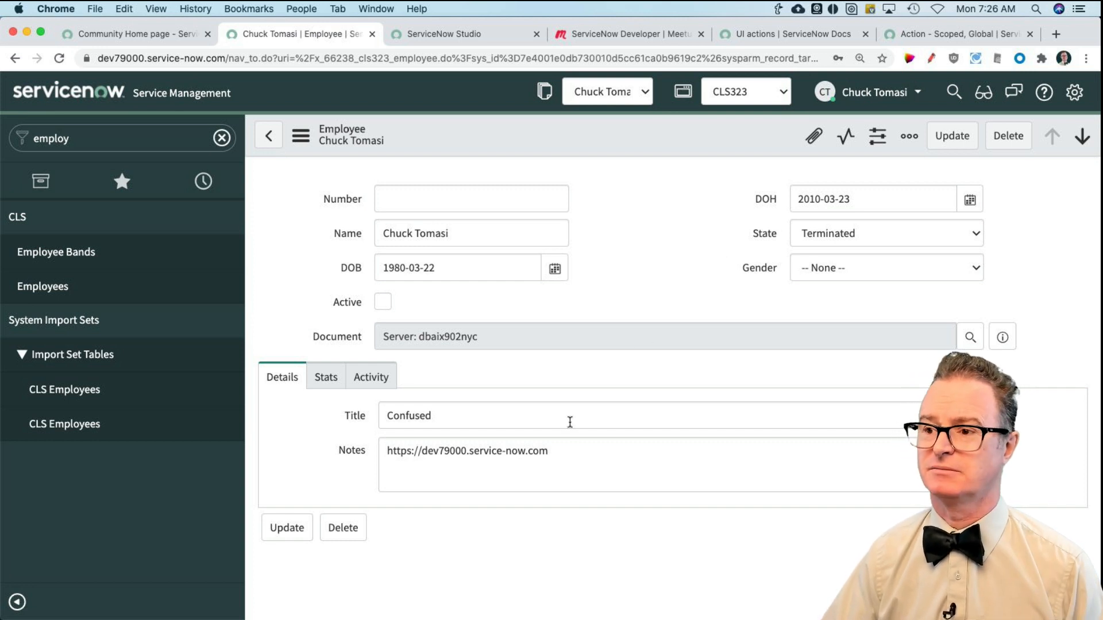
click(442, 34)
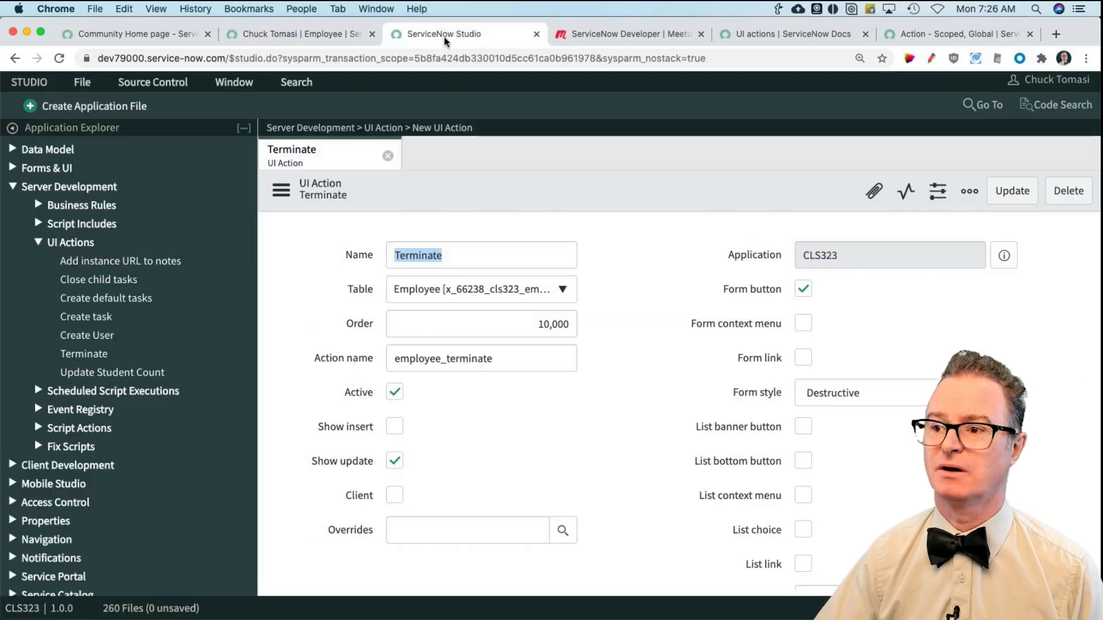
scroll(551, 439, down, 10)
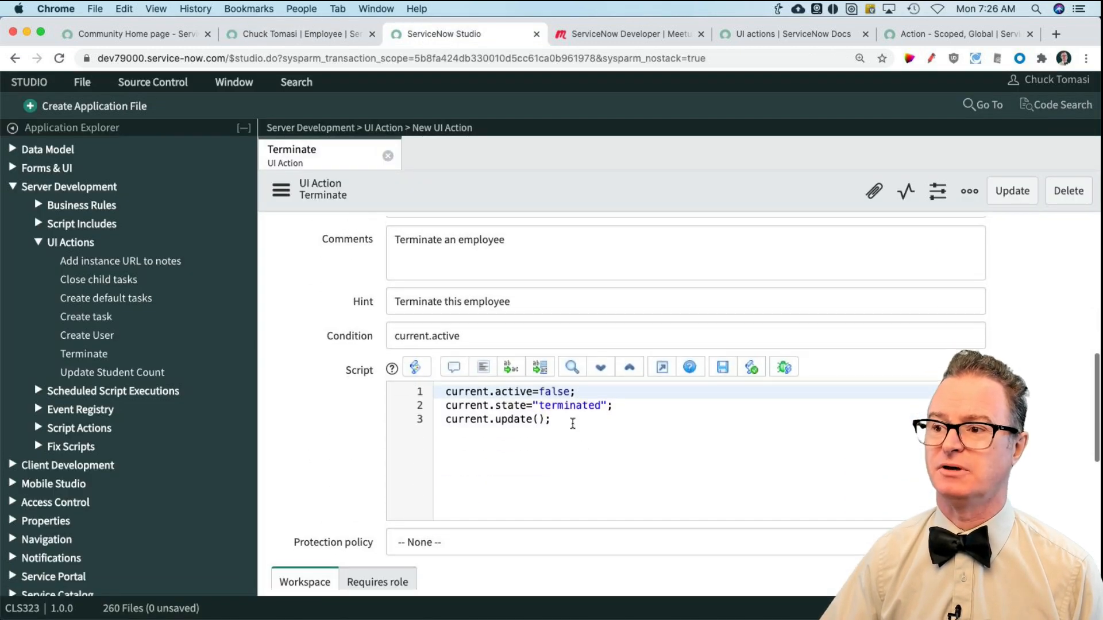
scroll(571, 423, up, 5)
click(281, 346)
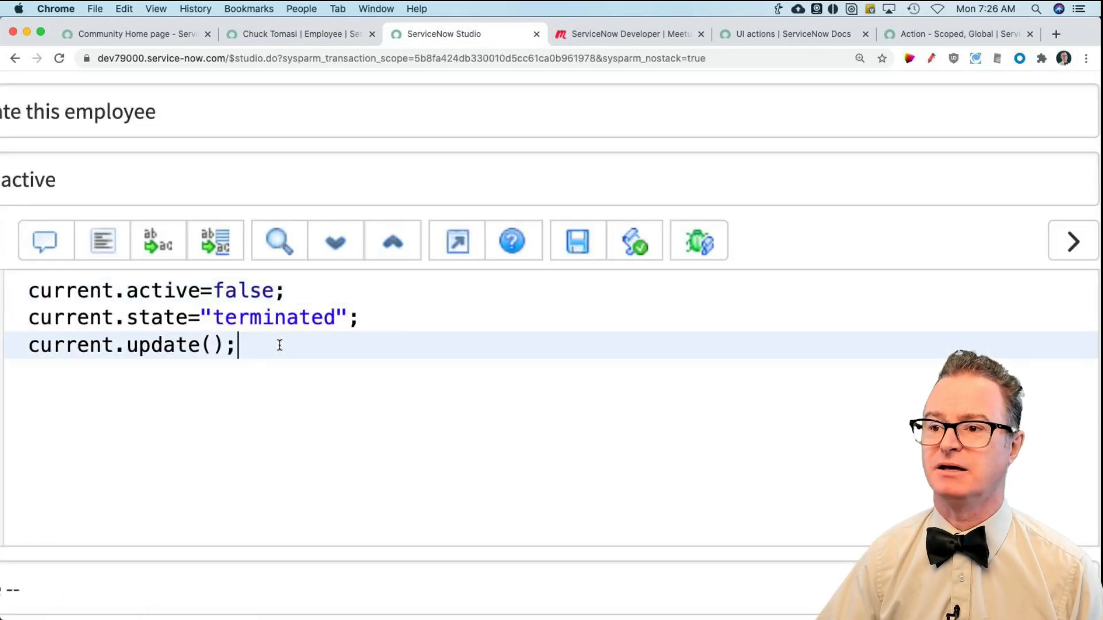
scroll(280, 346, left, 1)
scroll(280, 346, right, 4)
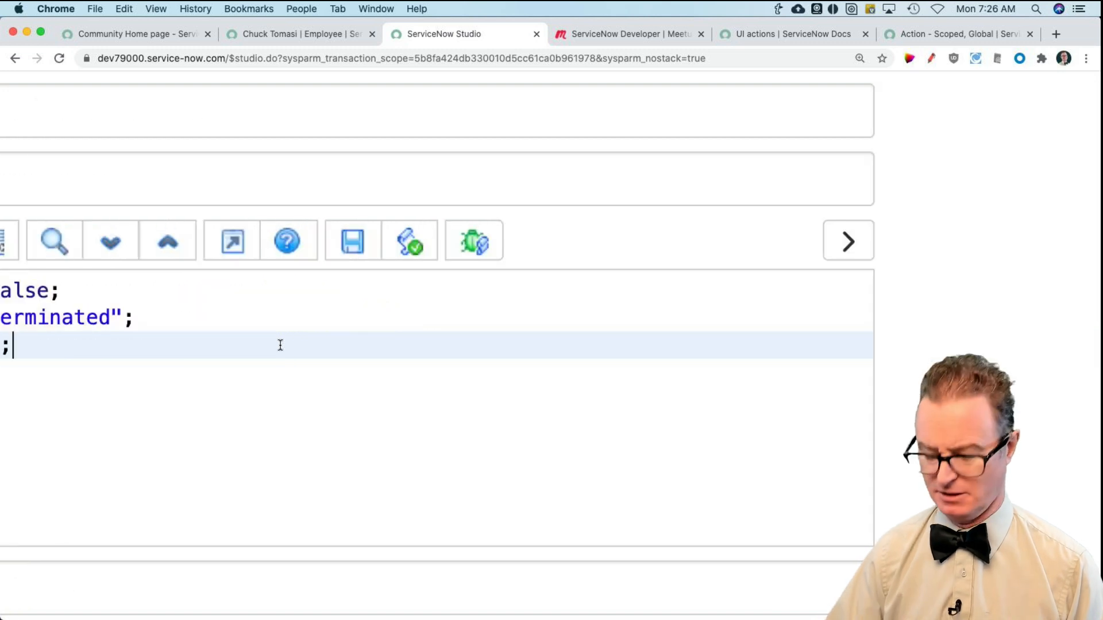
key(Return)
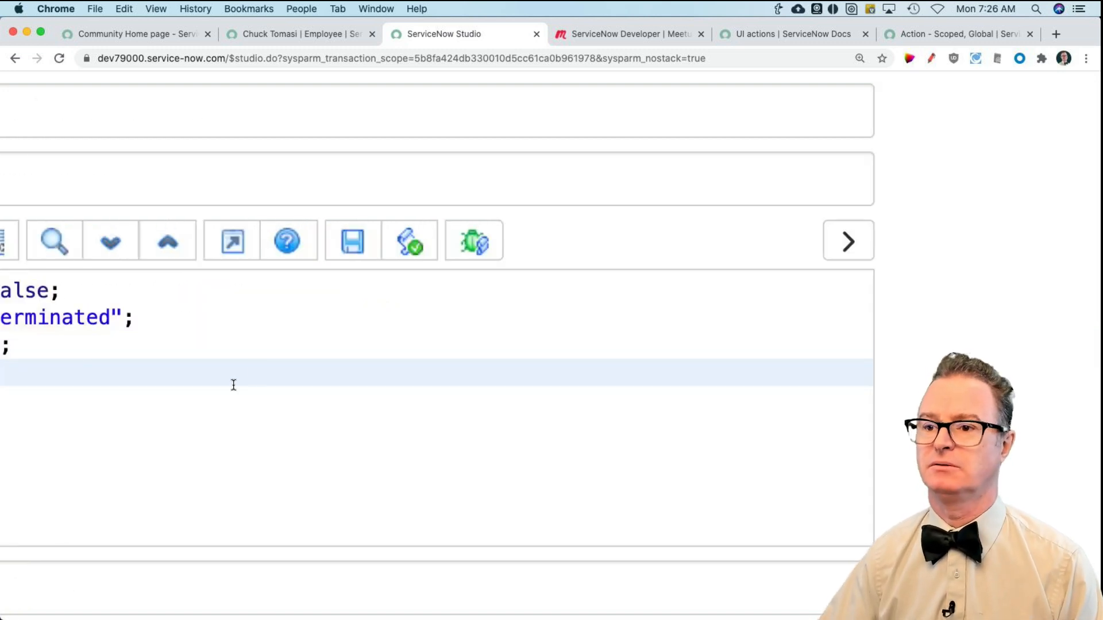
scroll(233, 385, left, 15)
scroll(647, 420, right, 3)
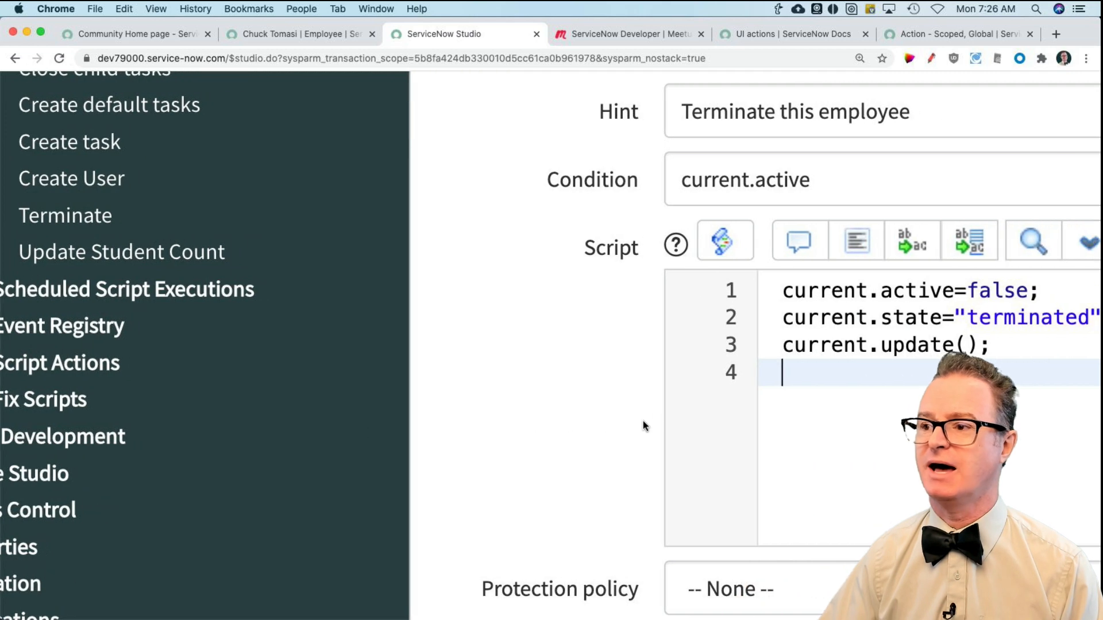
scroll(628, 426, right, 8)
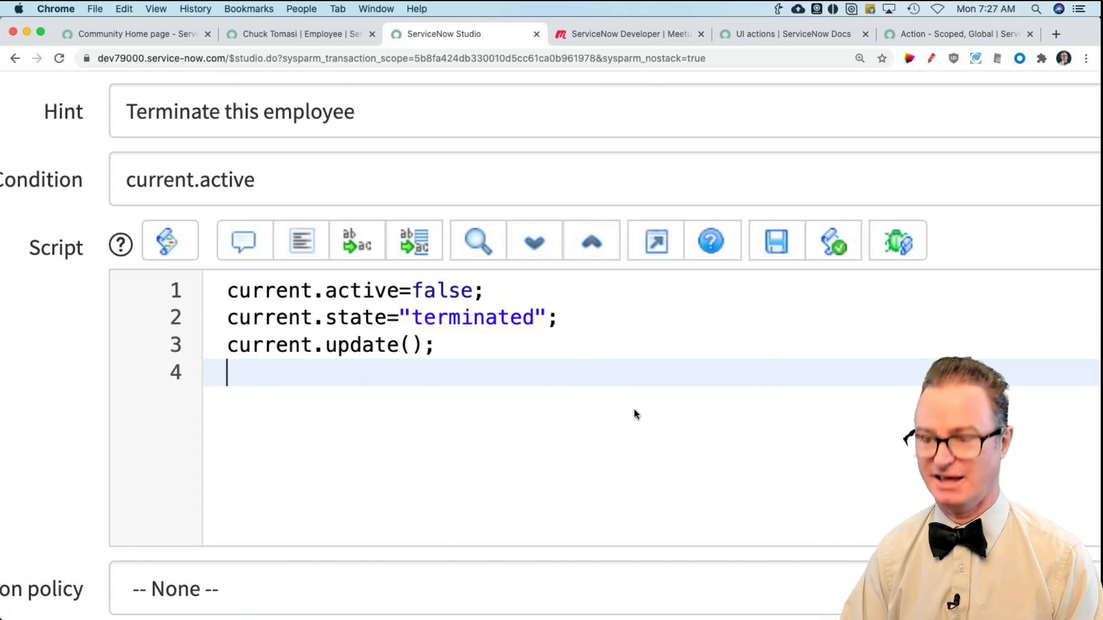
Step: Add action.setRedirectURL(current); as the fourth line of the Terminate script
text(action.set)
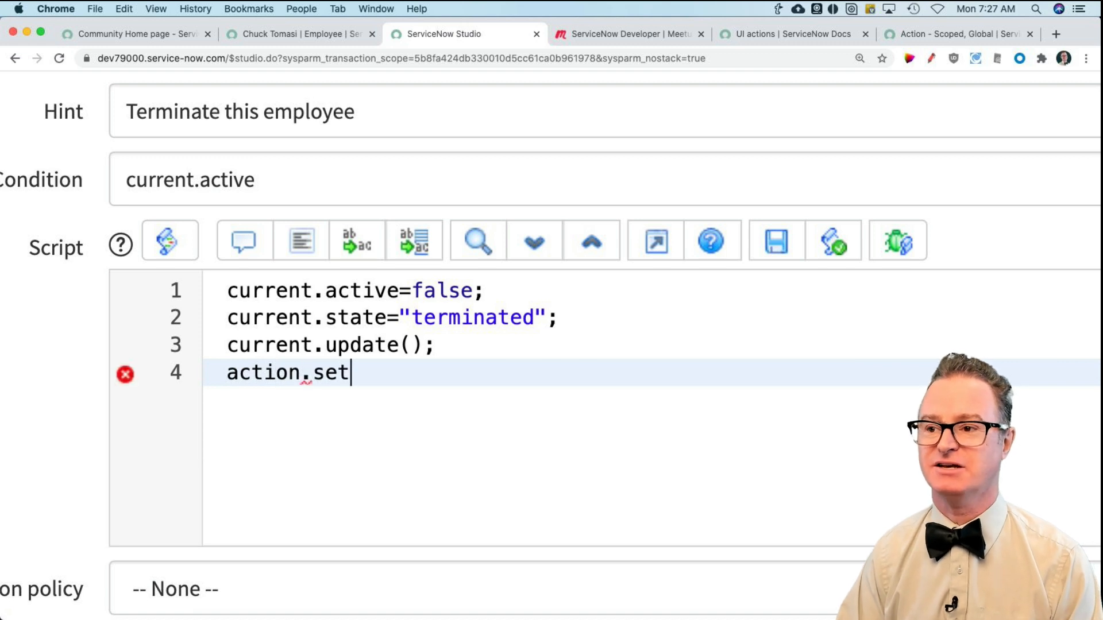
text(RedirectURL()
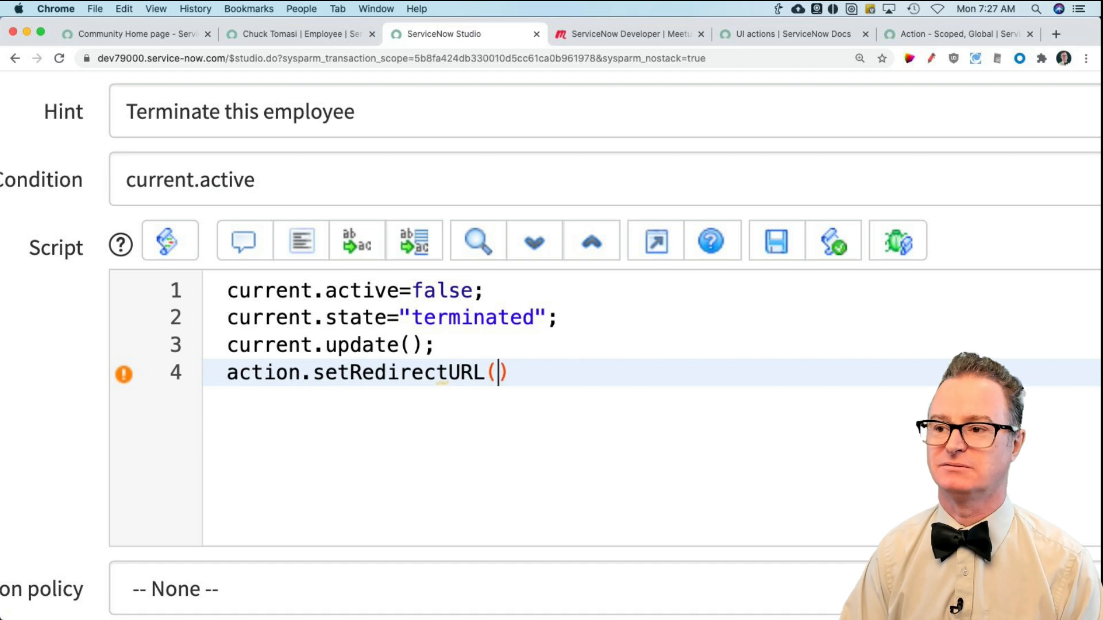
text(current)
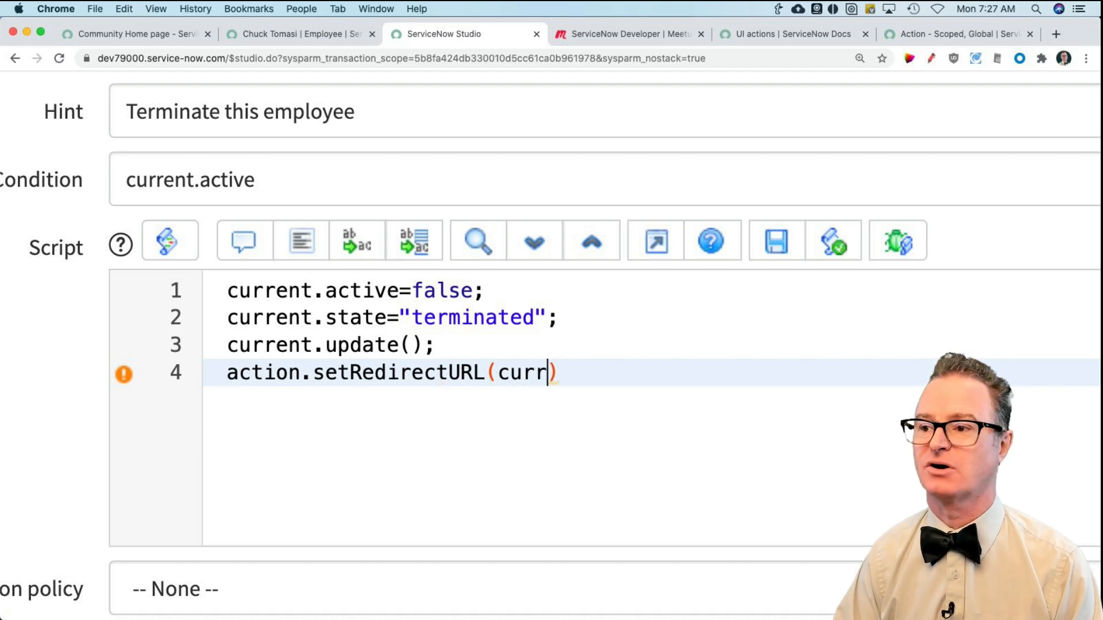
text();)
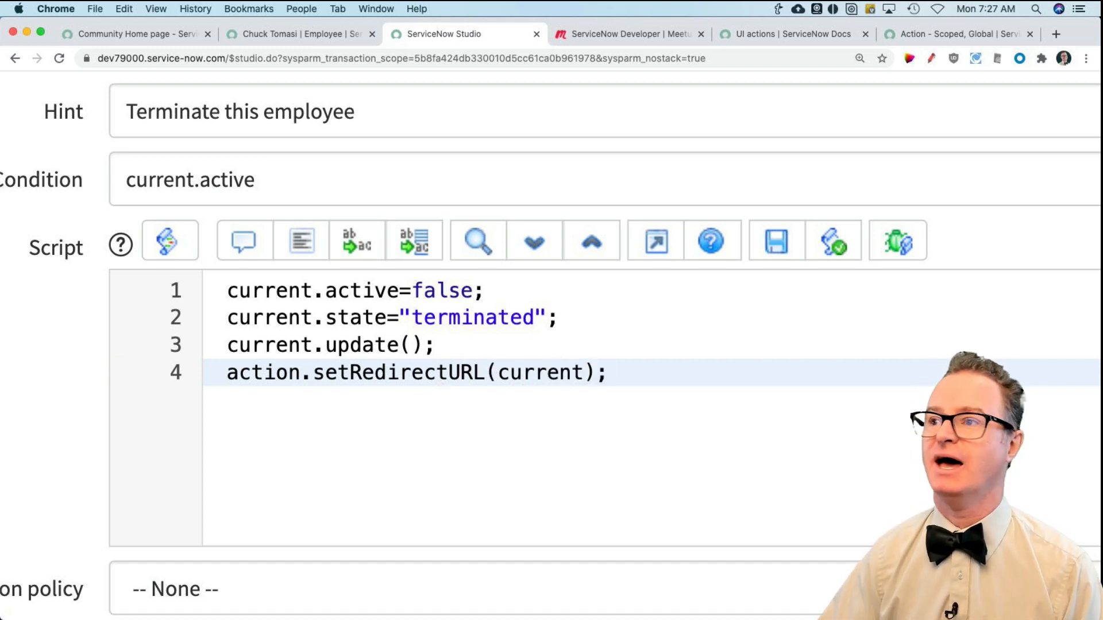
Step: Examine the methods of the Action - Scoped, Global class in the Server Scoped API reference
click(932, 35)
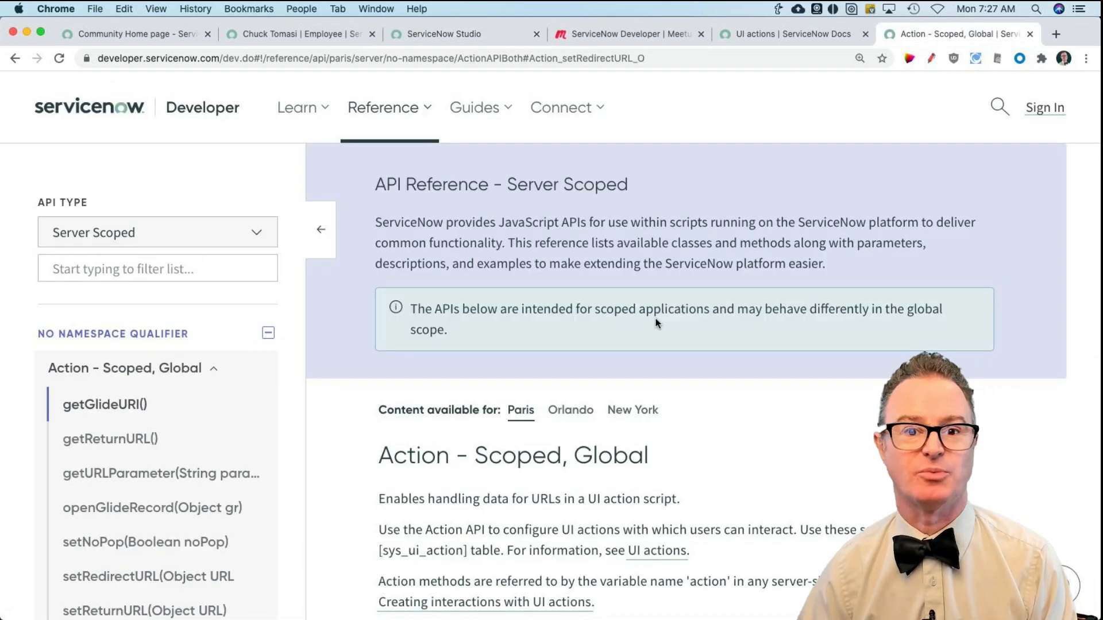
scroll(670, 365, down, 1)
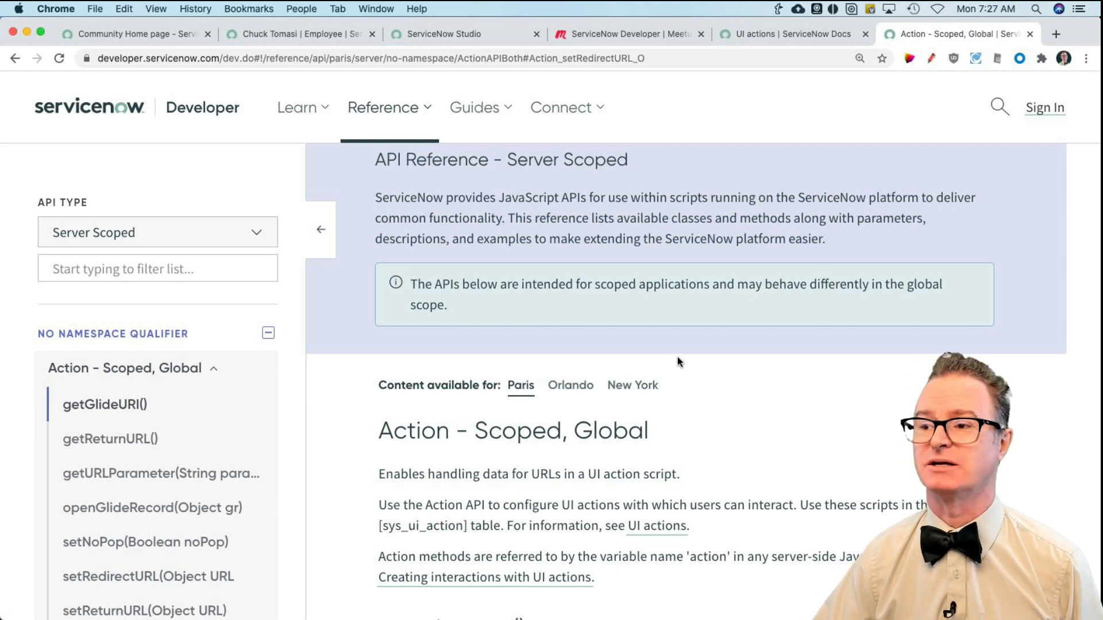
scroll(677, 361, up, 1)
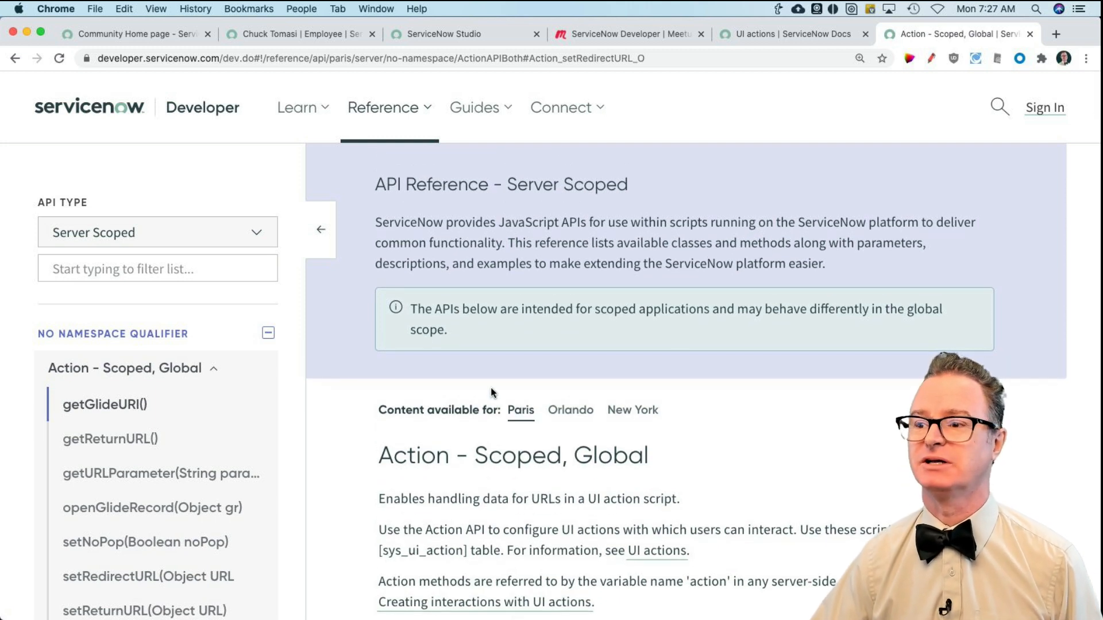
scroll(491, 393, down, 1)
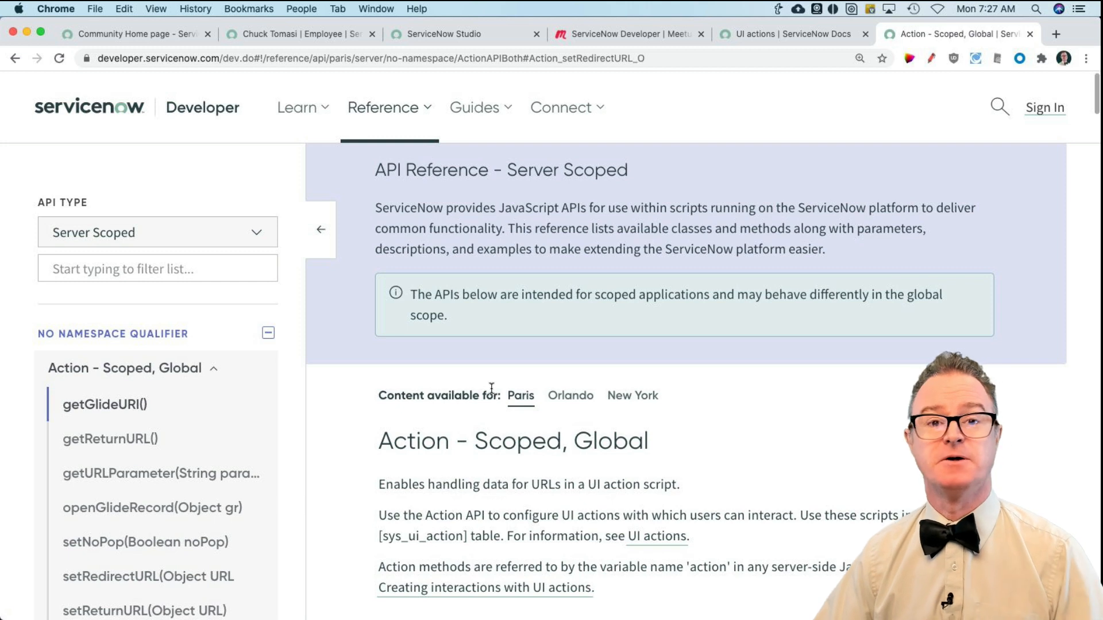
scroll(193, 435, down, 5)
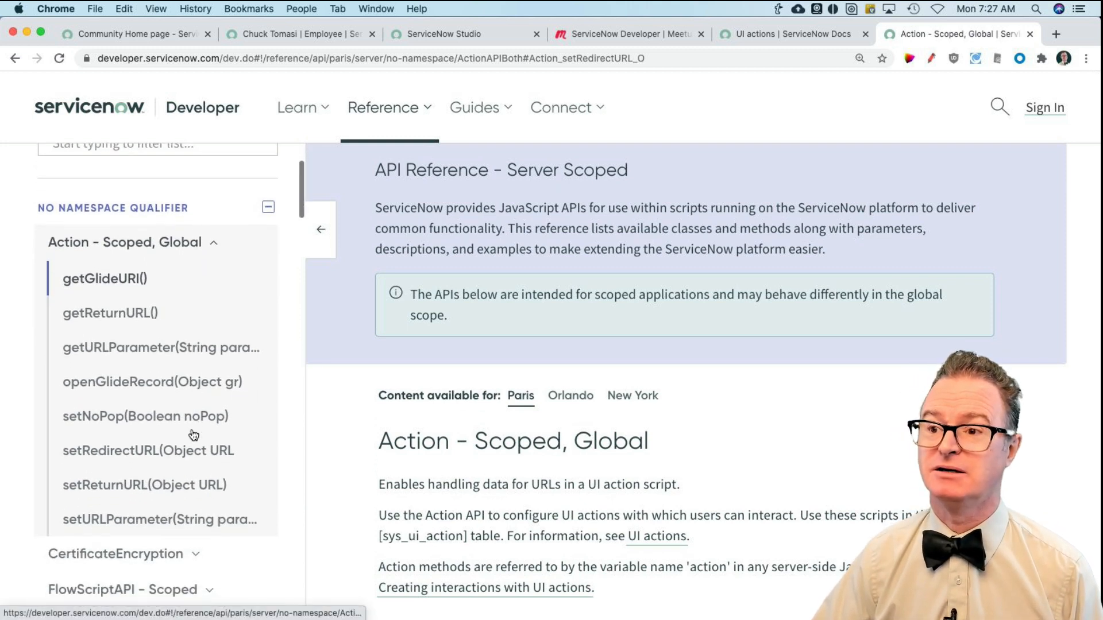
scroll(194, 435, up, 1)
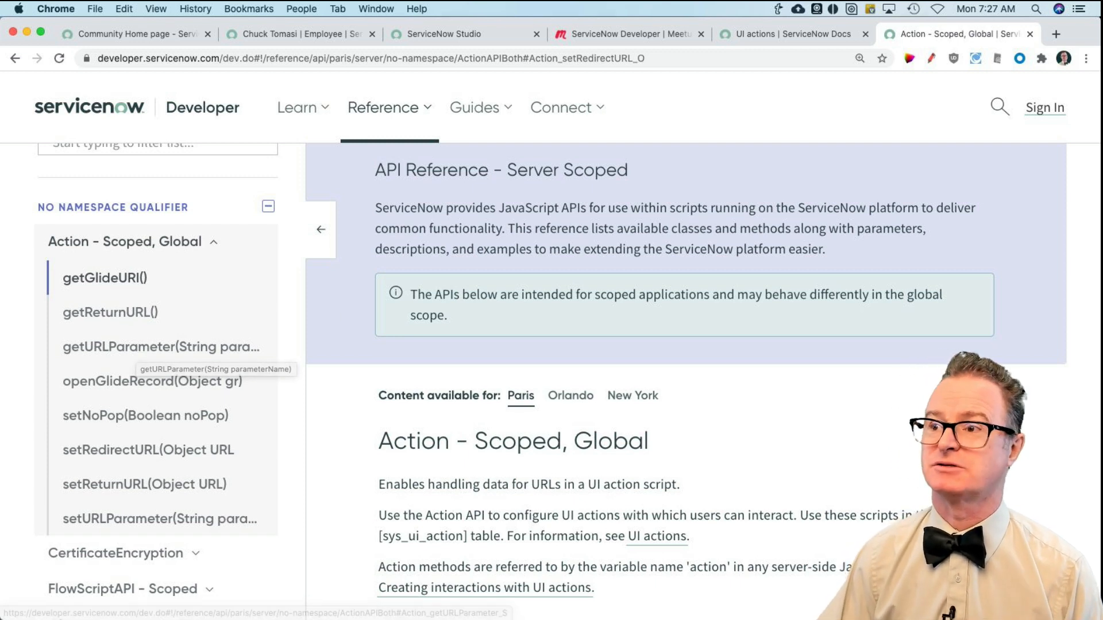
Step: Return to Studio and save the Terminate UI action with its extended script
click(462, 37)
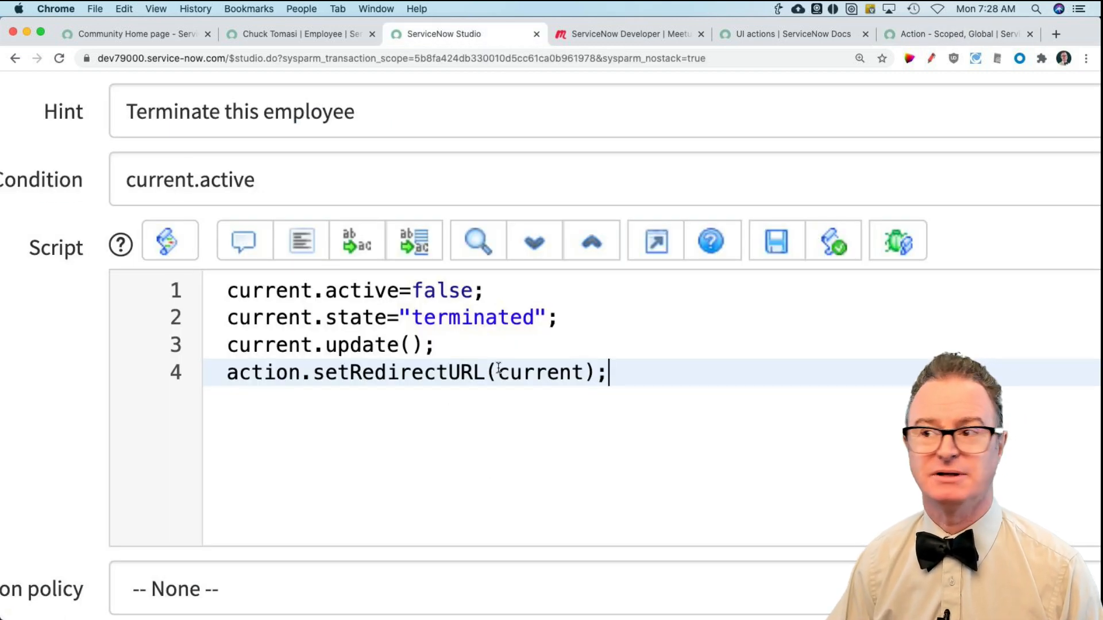
scroll(728, 82, left, 1)
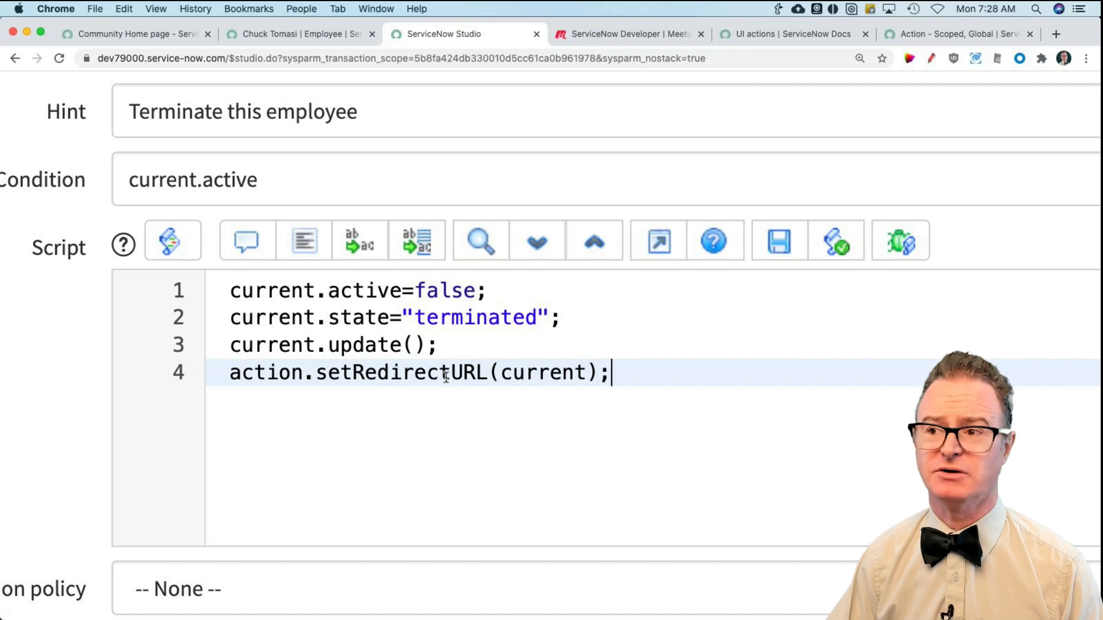
scroll(446, 376, up, 2)
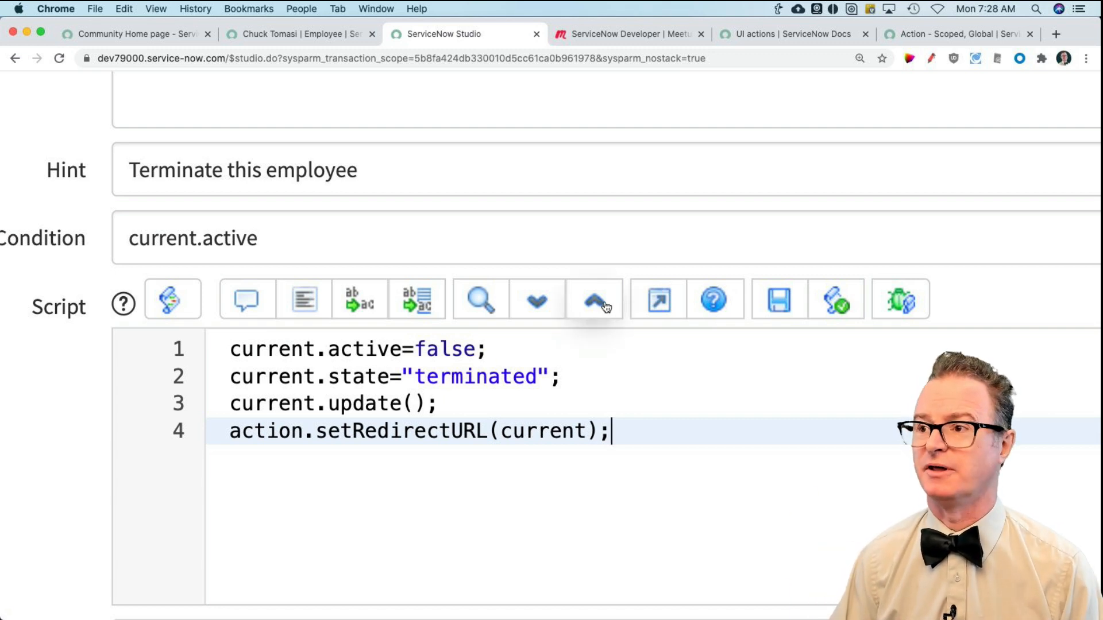
scroll(649, 94, up, 1)
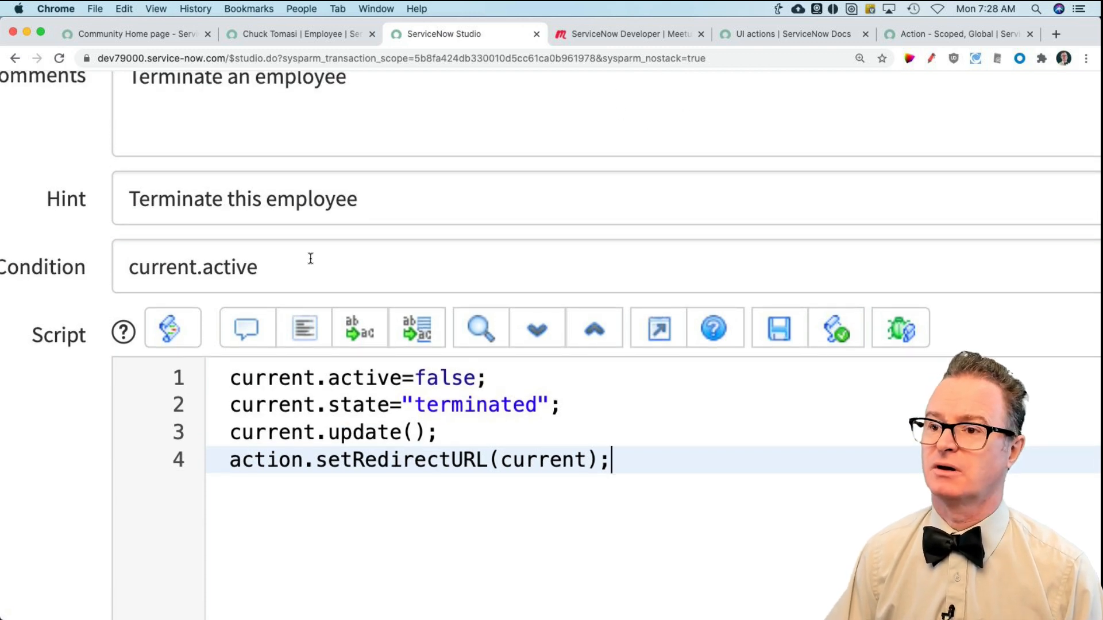
scroll(47, 219, down, 5)
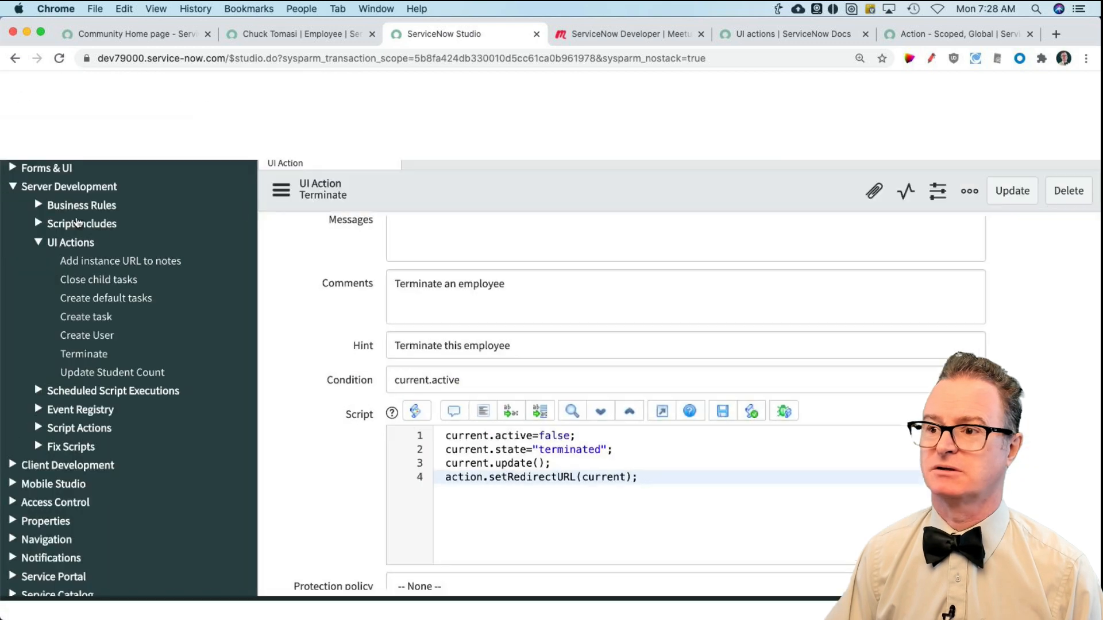
click(1022, 196)
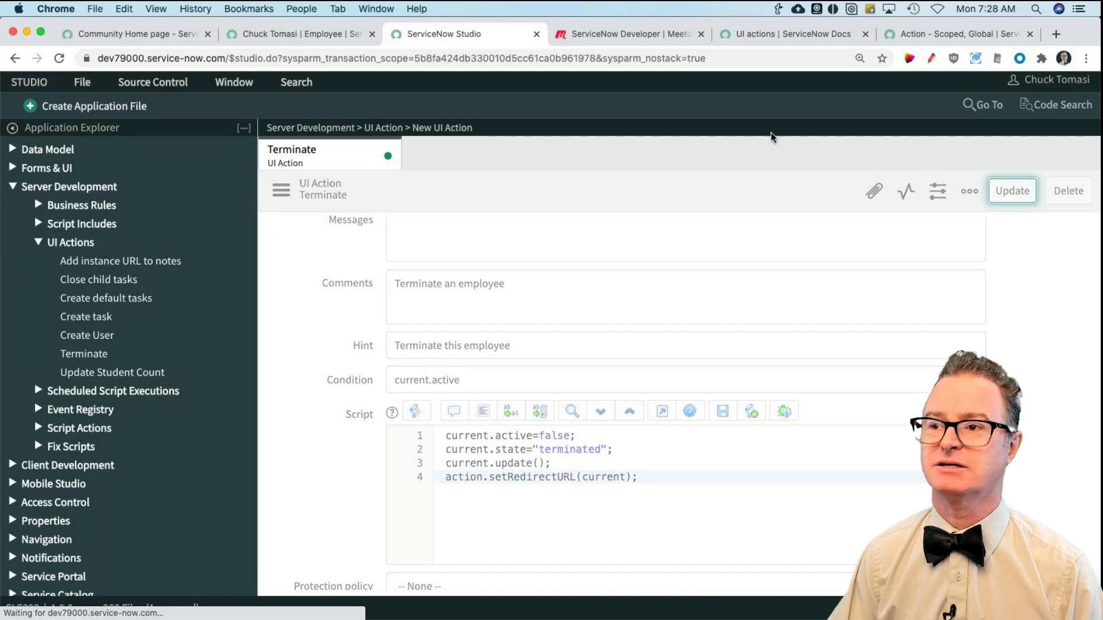
Step: Switch to the open Employee record, set its State to FTE, mark it Active and save it without leaving the form
click(277, 34)
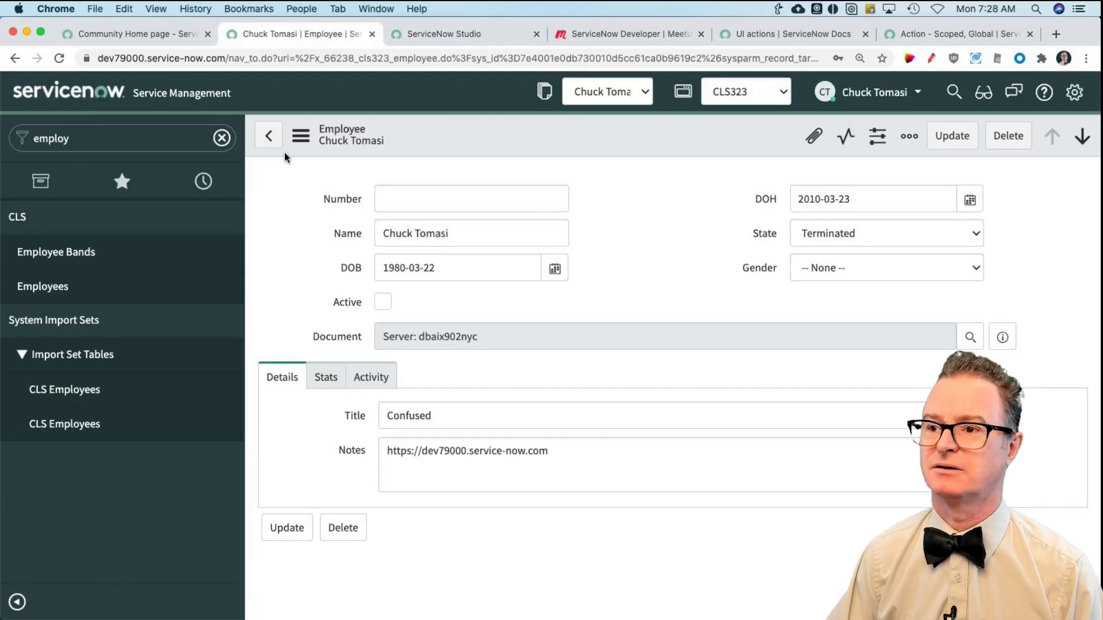
click(878, 241)
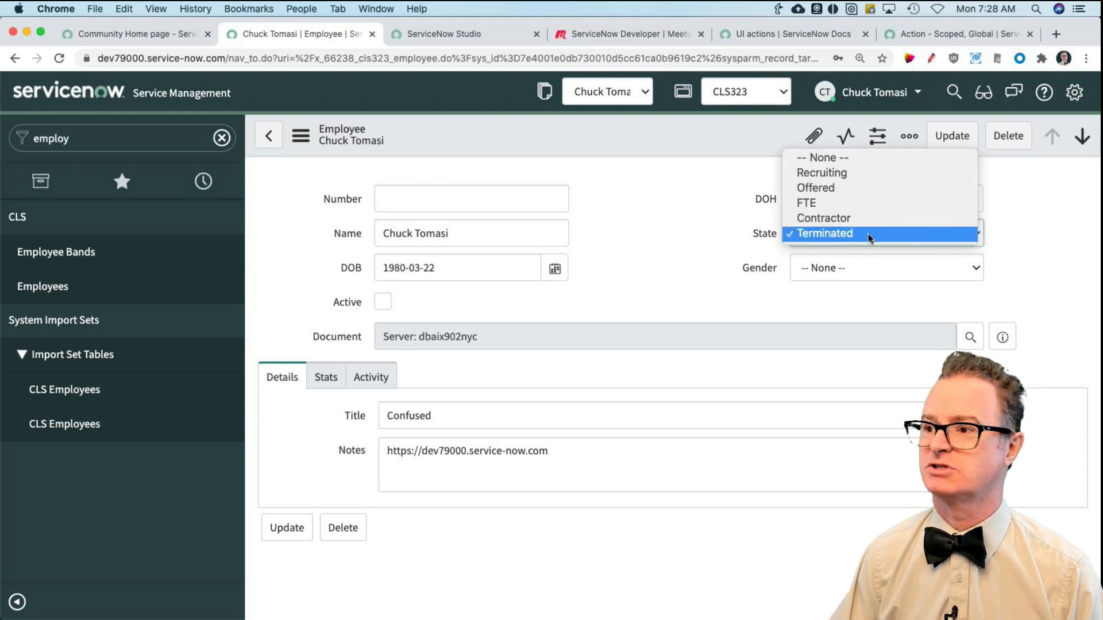
click(858, 208)
click(383, 302)
right_click(455, 139)
click(475, 143)
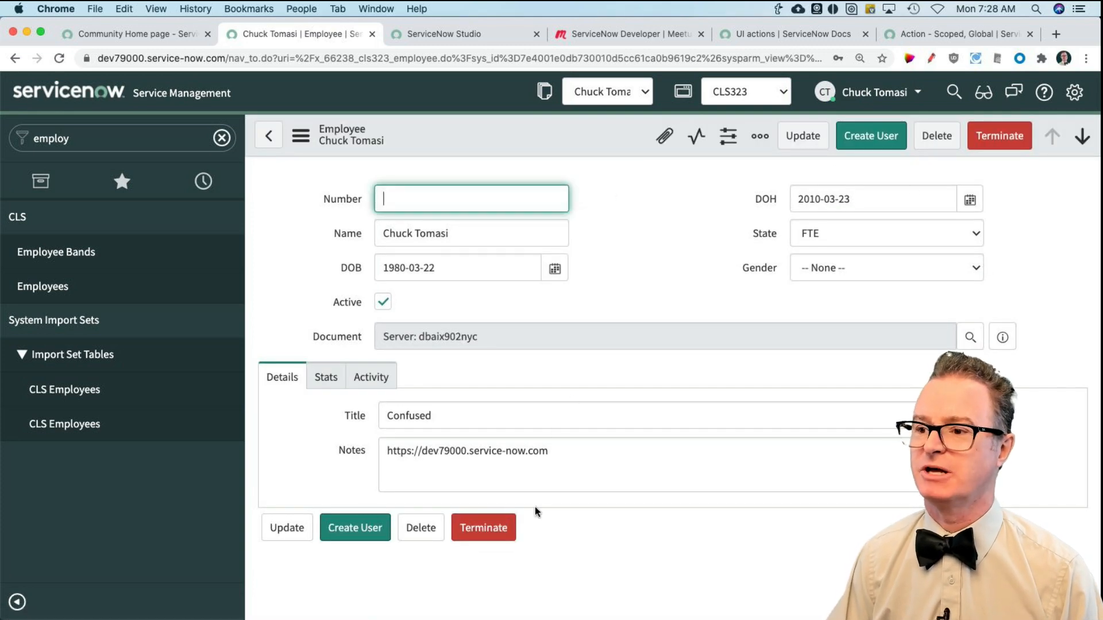
Step: Run the Terminate action on the employee record and bring up the UI action's script in Studio
click(495, 532)
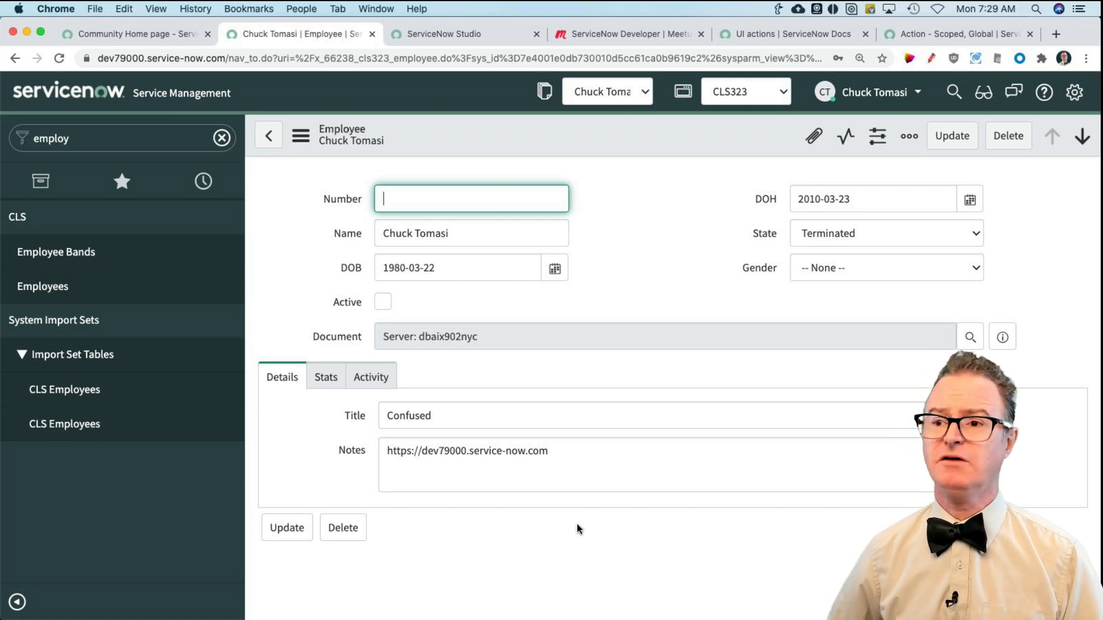
click(446, 33)
scroll(528, 419, down, 10)
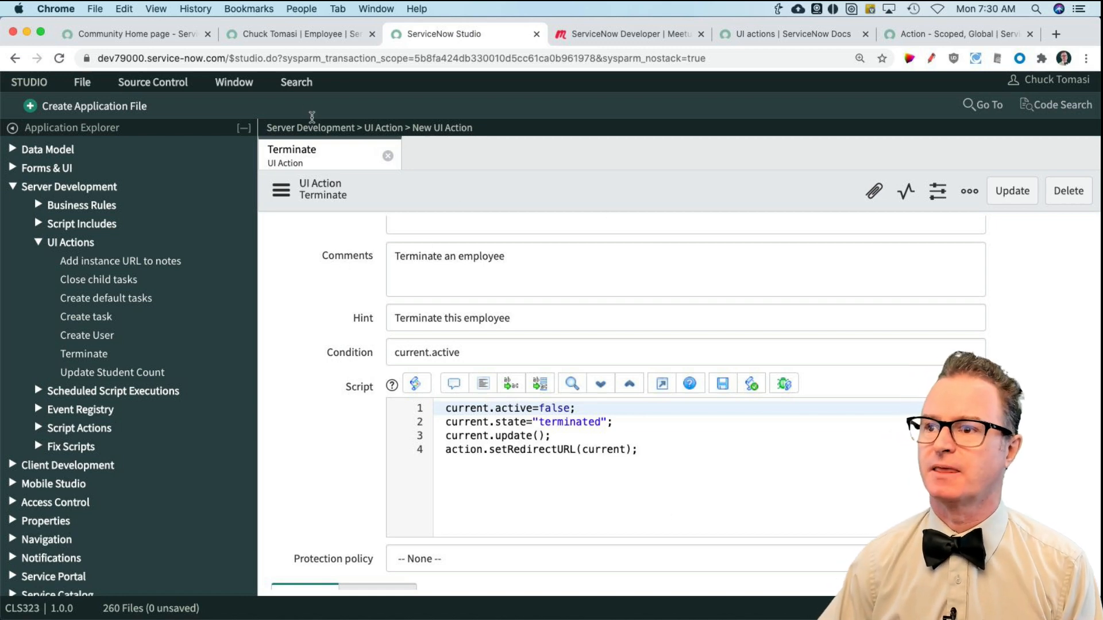
Step: Switch back to the instance, filter the application navigator for course and open the Courses list
click(268, 33)
click(137, 141)
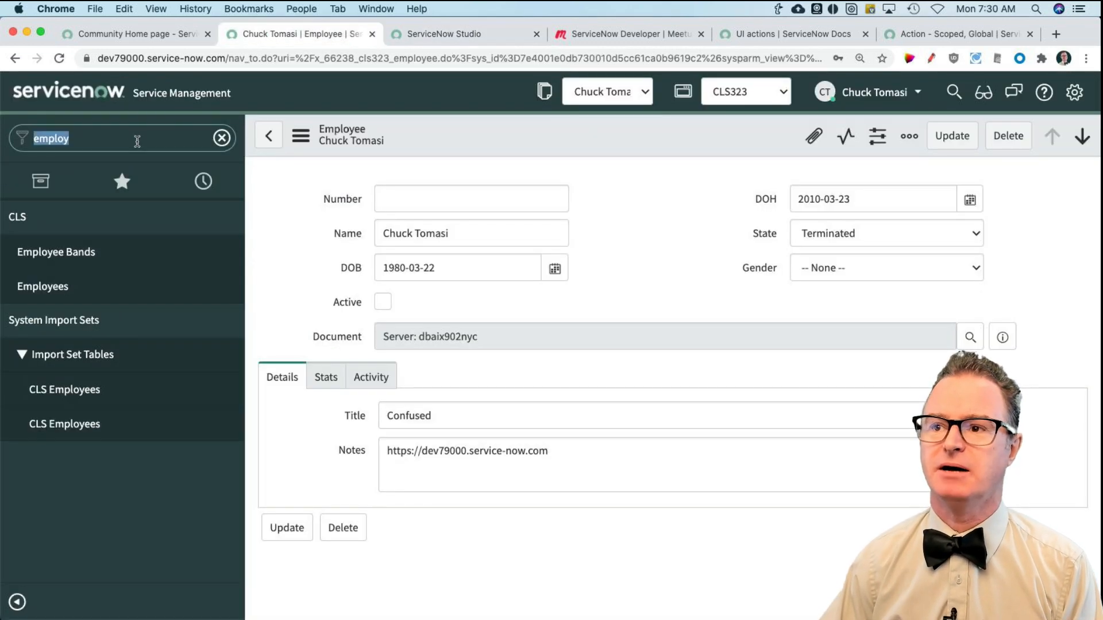
text(course)
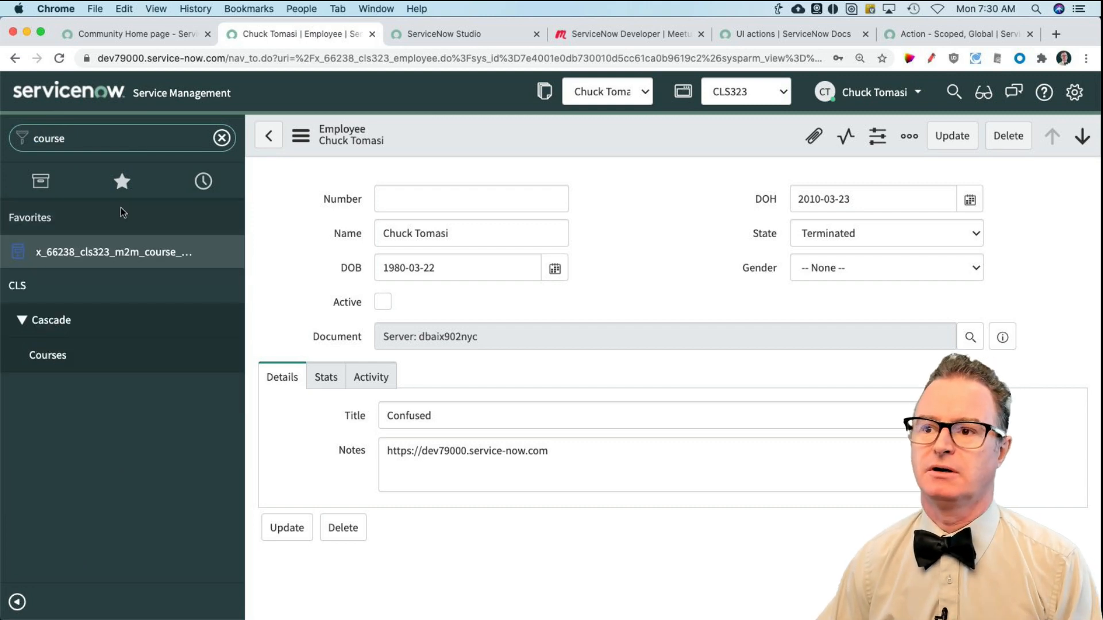
click(50, 354)
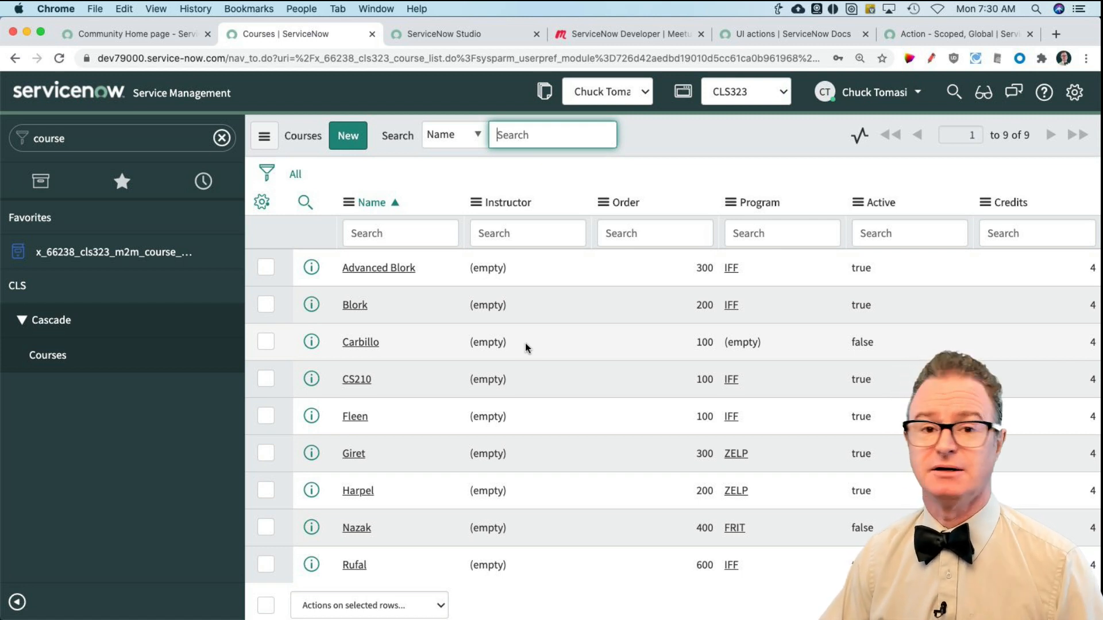
Step: Open the Carbillo course record and look at the configuration options available for its Instructor field
click(365, 345)
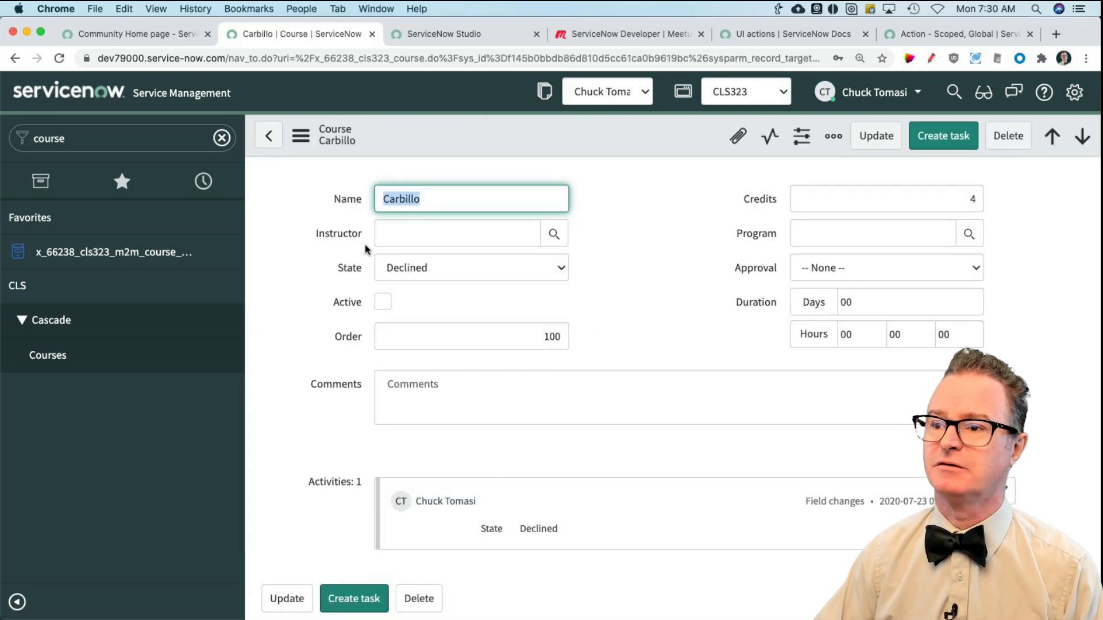
right_click(348, 238)
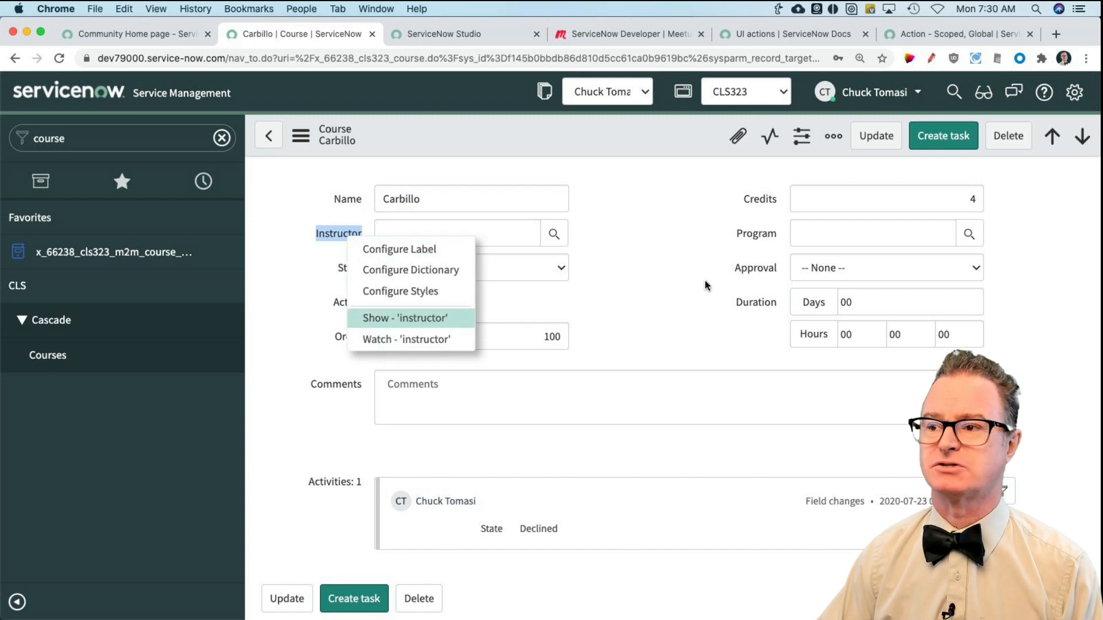
click(659, 275)
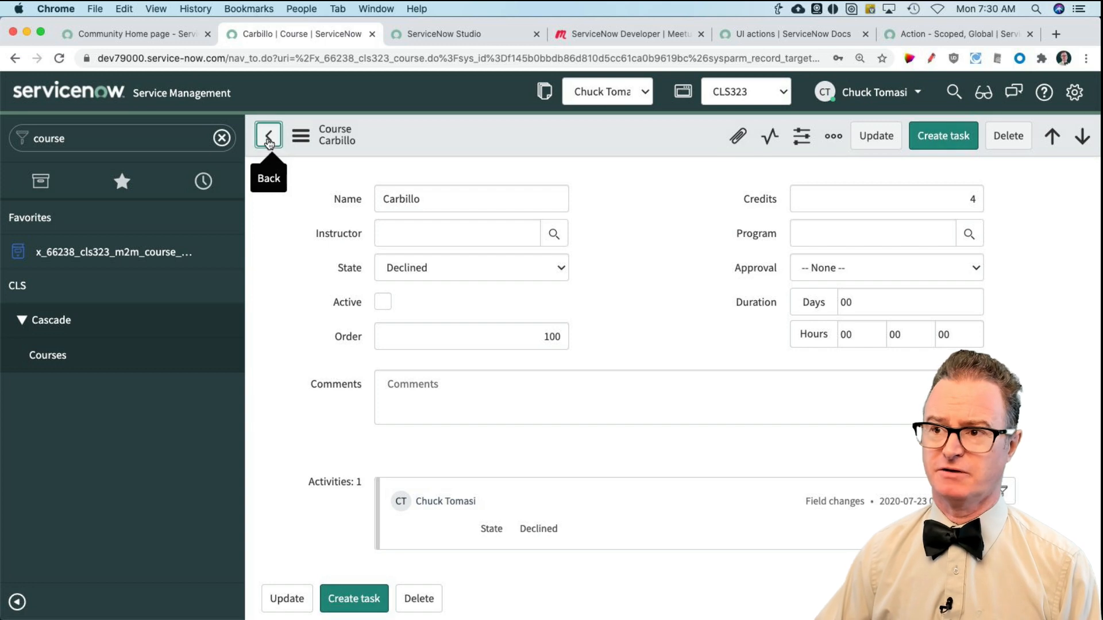
Step: Return to the Courses list, try editing Blork's Instructor inline, and look at the context options for the Advanced Blork row
click(268, 138)
double_click(519, 313)
text(c)
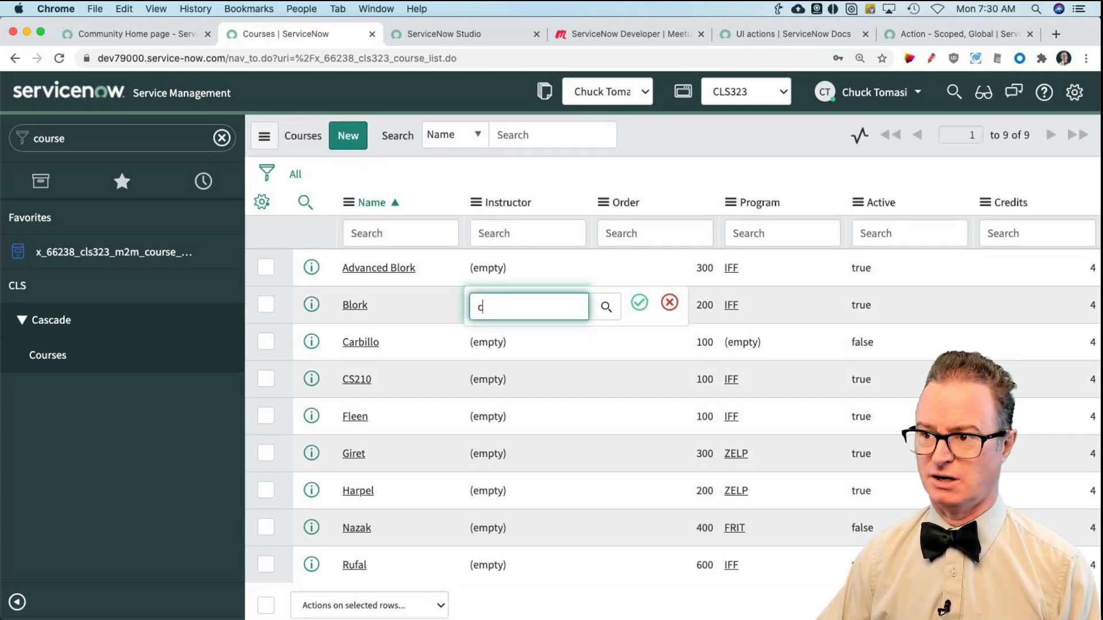
text(huck)
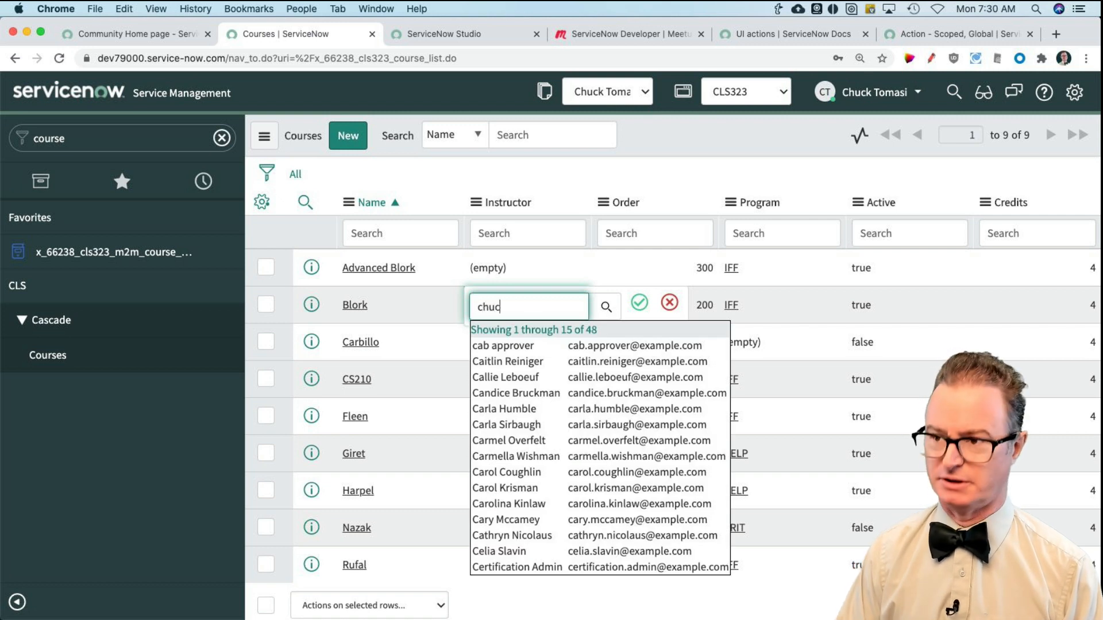
key(Escape)
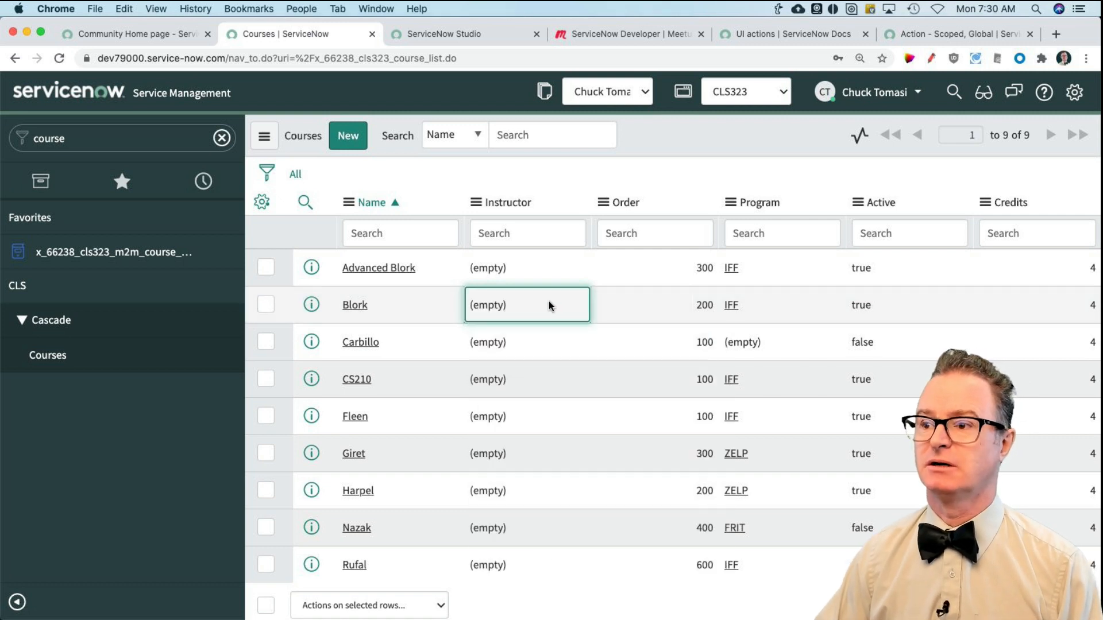
right_click(548, 269)
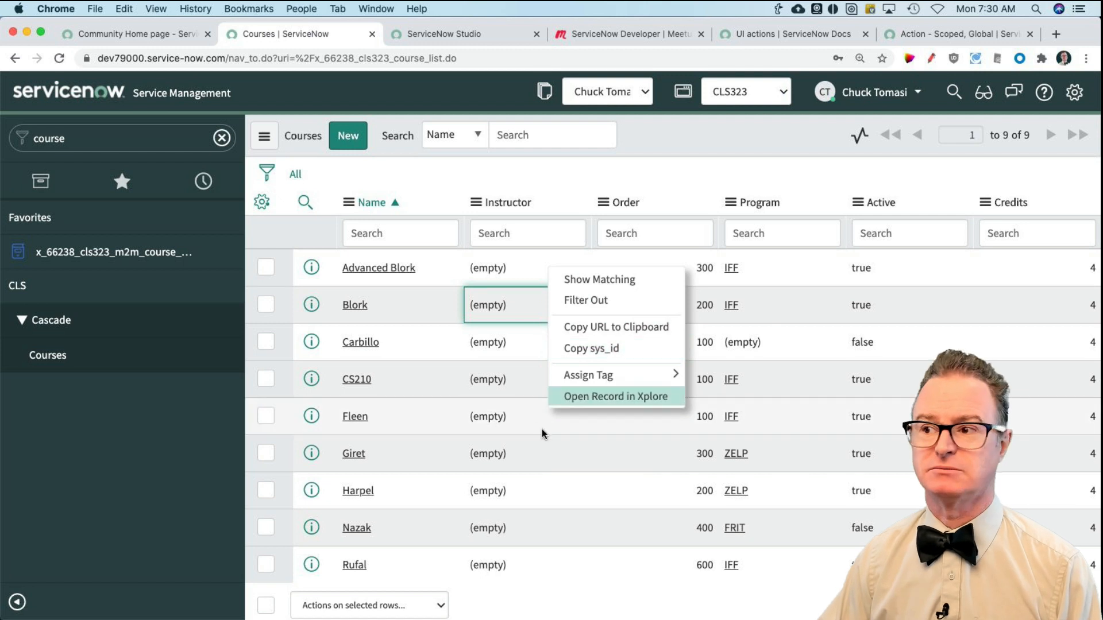
click(587, 611)
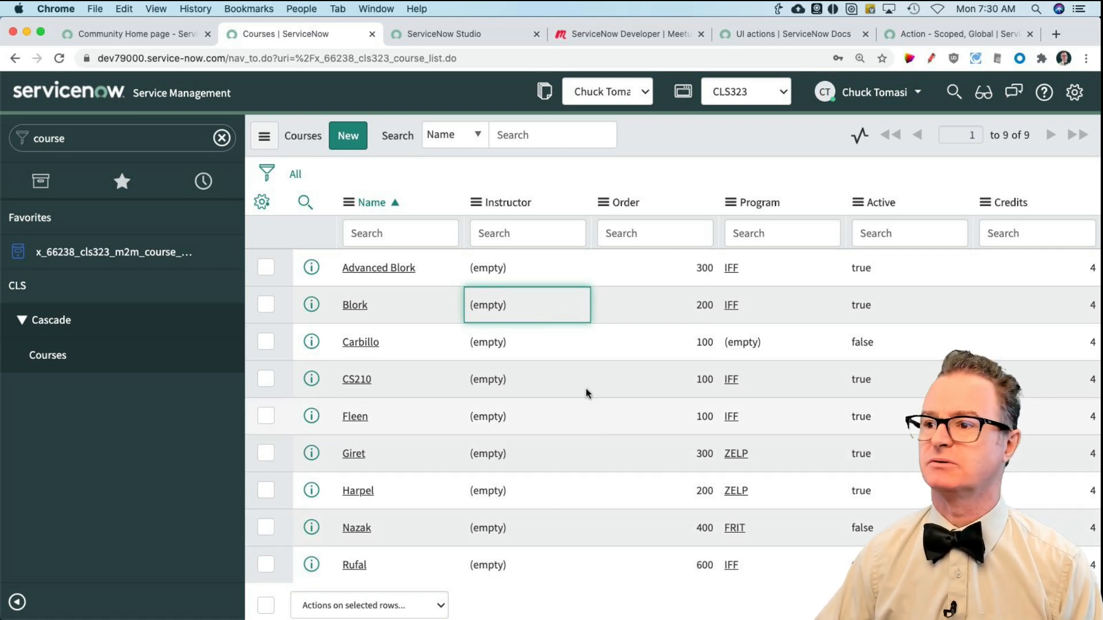
Step: Switch to Studio and create a new UI Action application file under Server Development
click(420, 34)
click(98, 107)
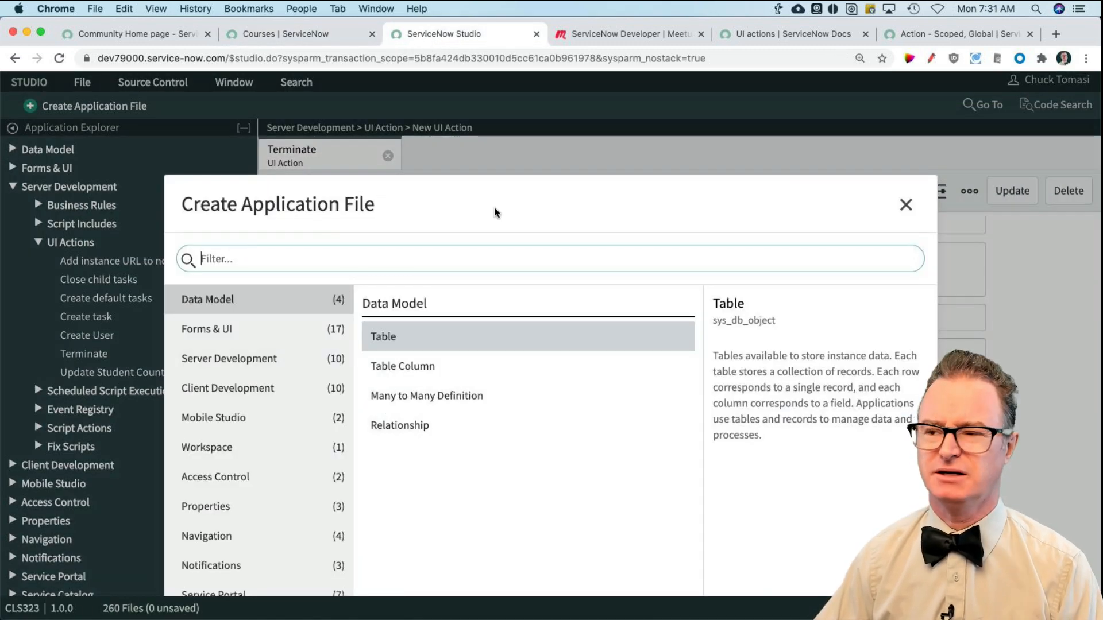
click(232, 366)
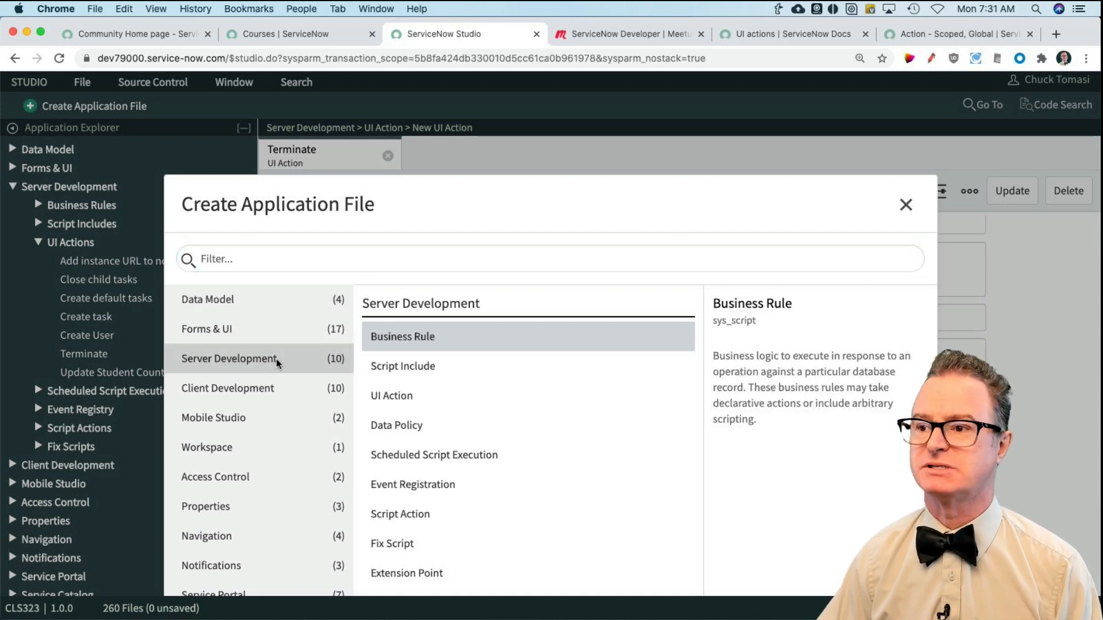
click(412, 405)
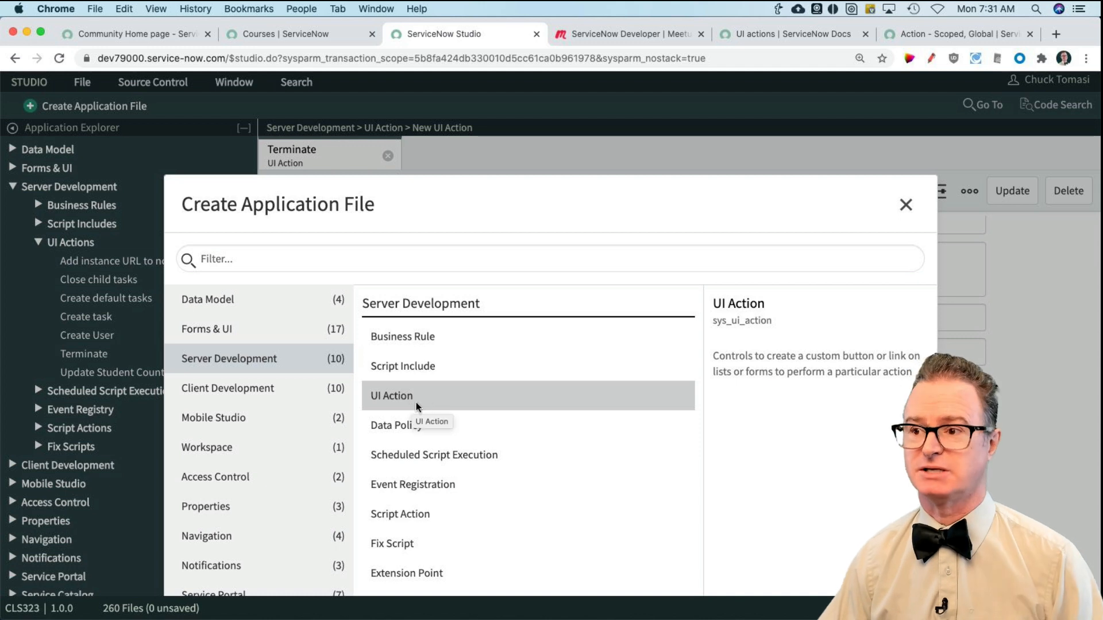
double_click(396, 396)
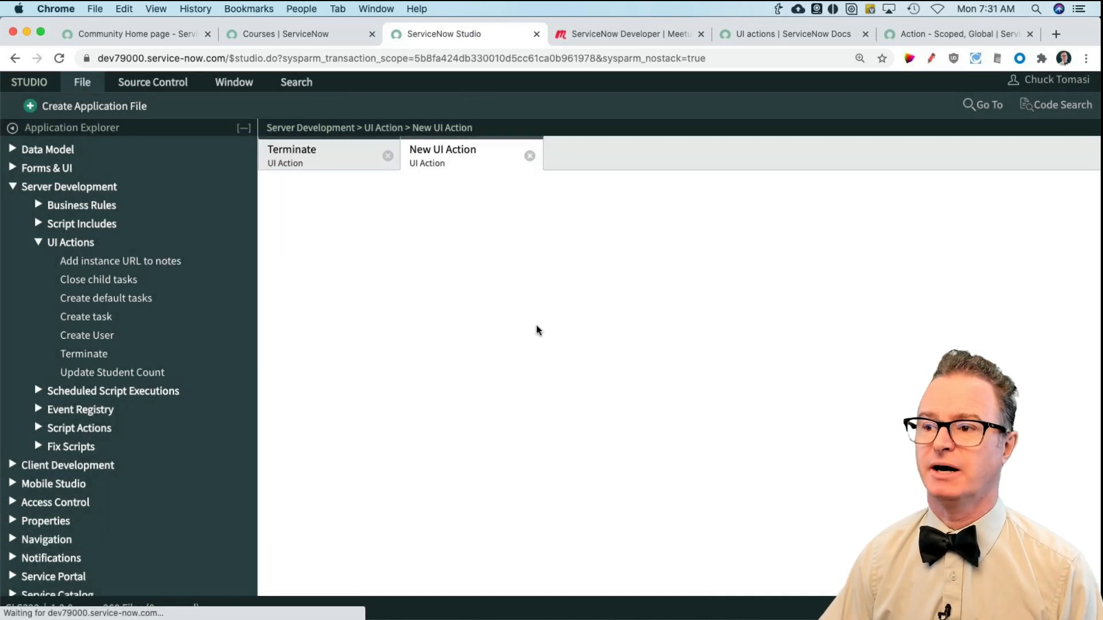
Step: Name the new UI action "Make me instructor" and set its table to Course [x_66238_cls323_course]
click(451, 256)
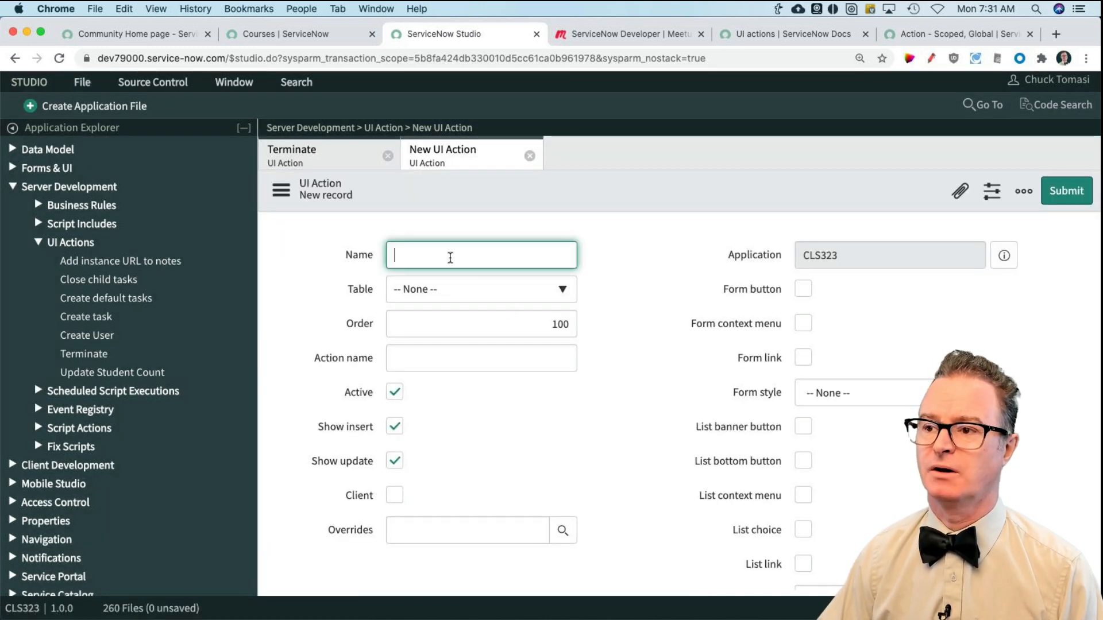
text(Ass)
key(super+a)
text(Assg)
key(BackSpace)
key(BackSpace)
key(super+a)
text(Make me instructor)
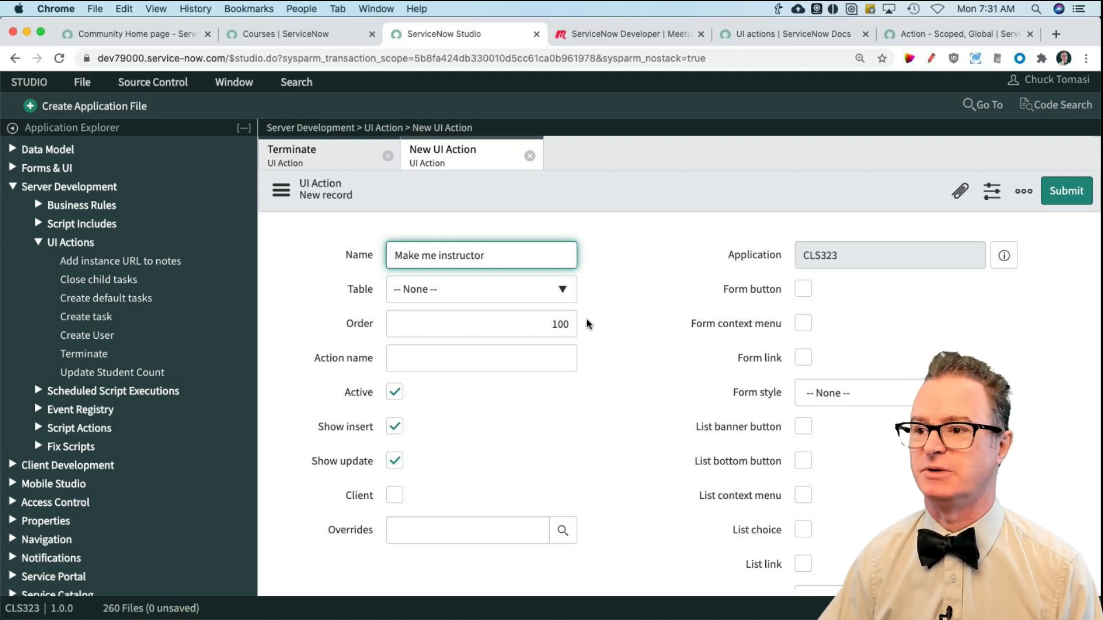
click(550, 290)
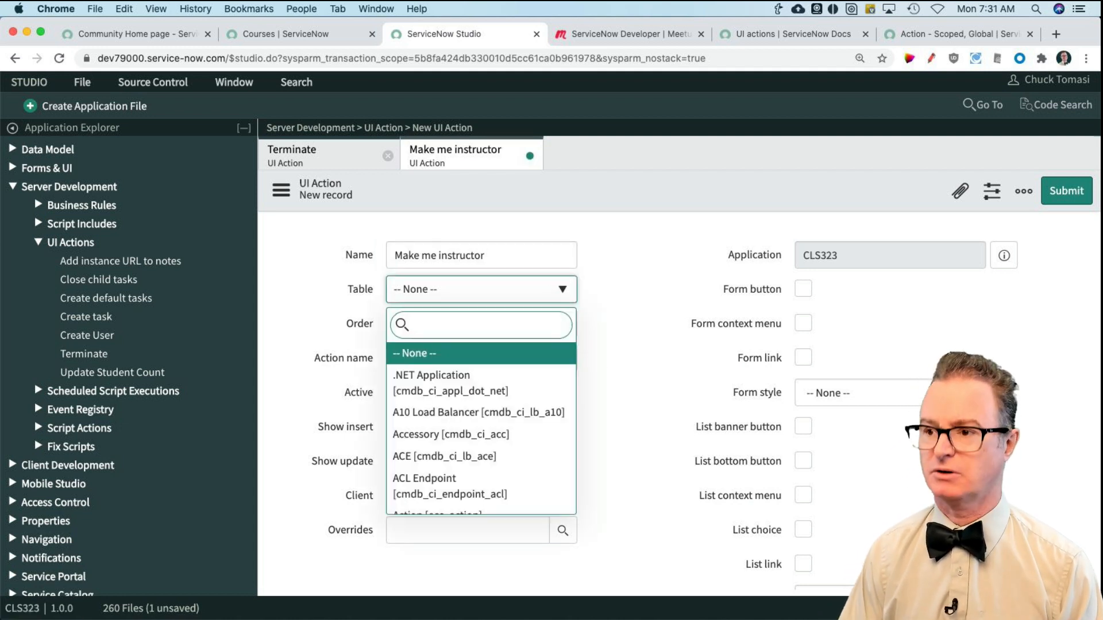
text(course)
click(482, 354)
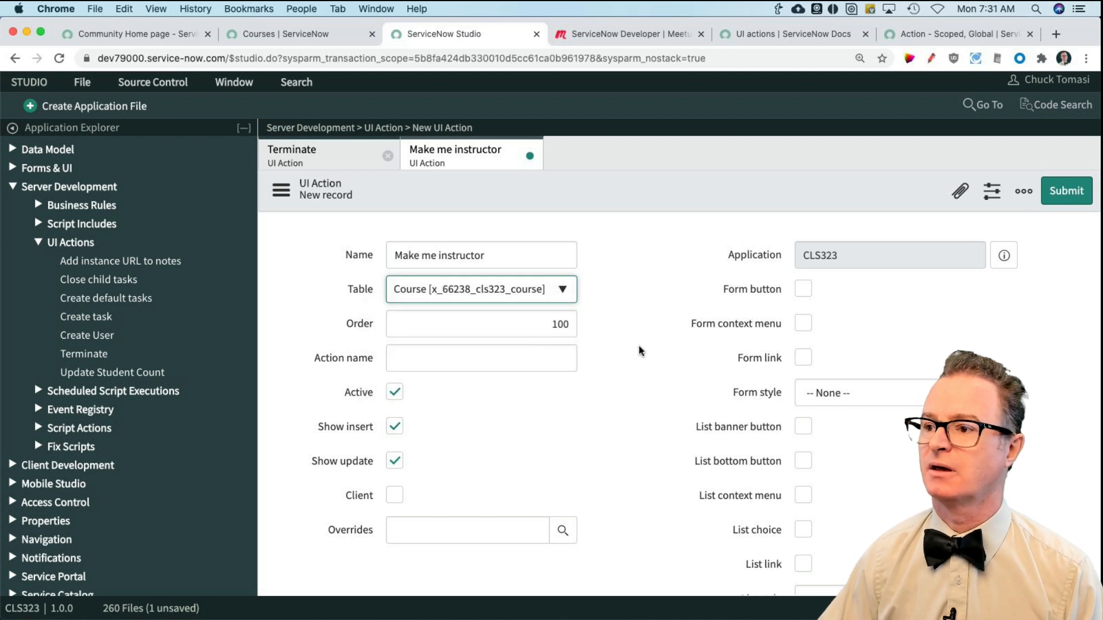
Step: Set the UI action's Action name to course_assign_instructor
click(430, 364)
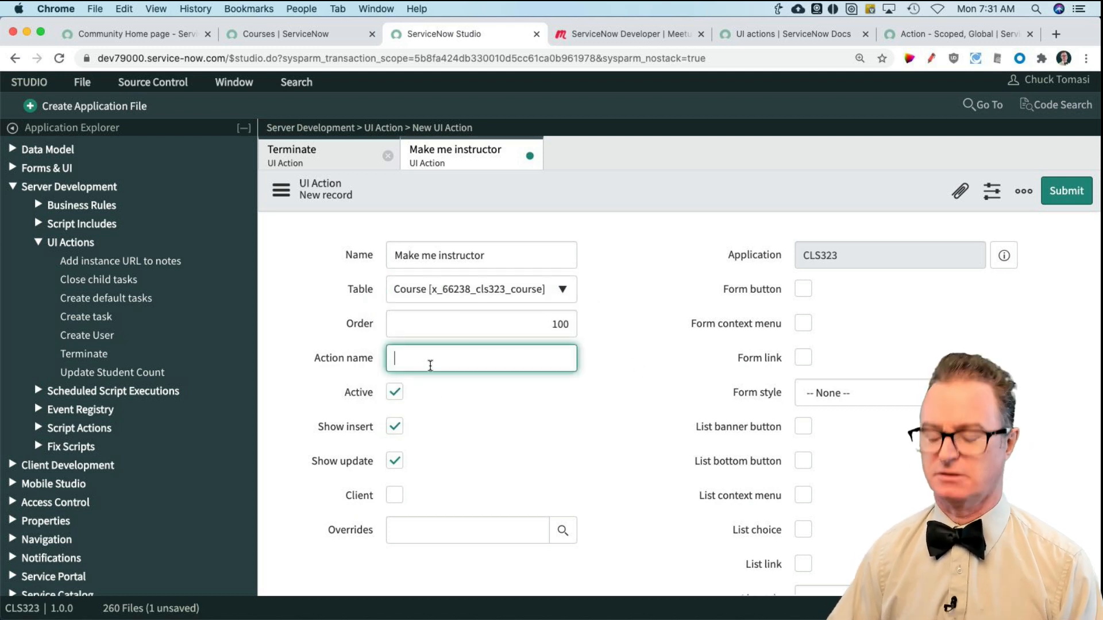
text(course_)
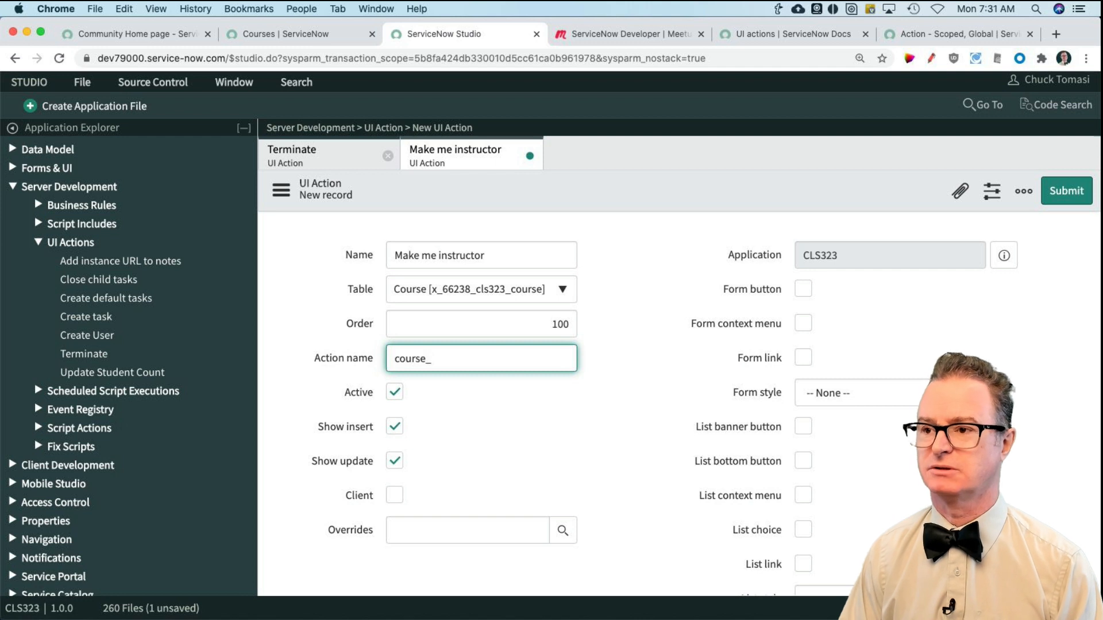
text(assign-instr)
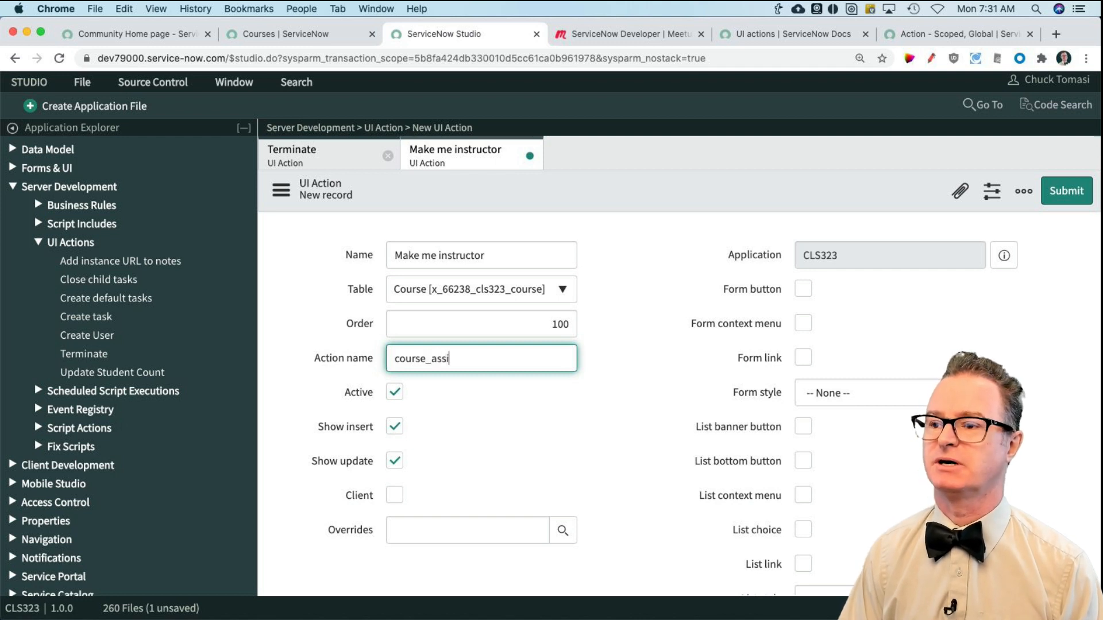
key(BackSpace)
key(BackSpace)
key(BackSpace)
key(BackSpace)
key(BackSpace)
key(BackSpace)
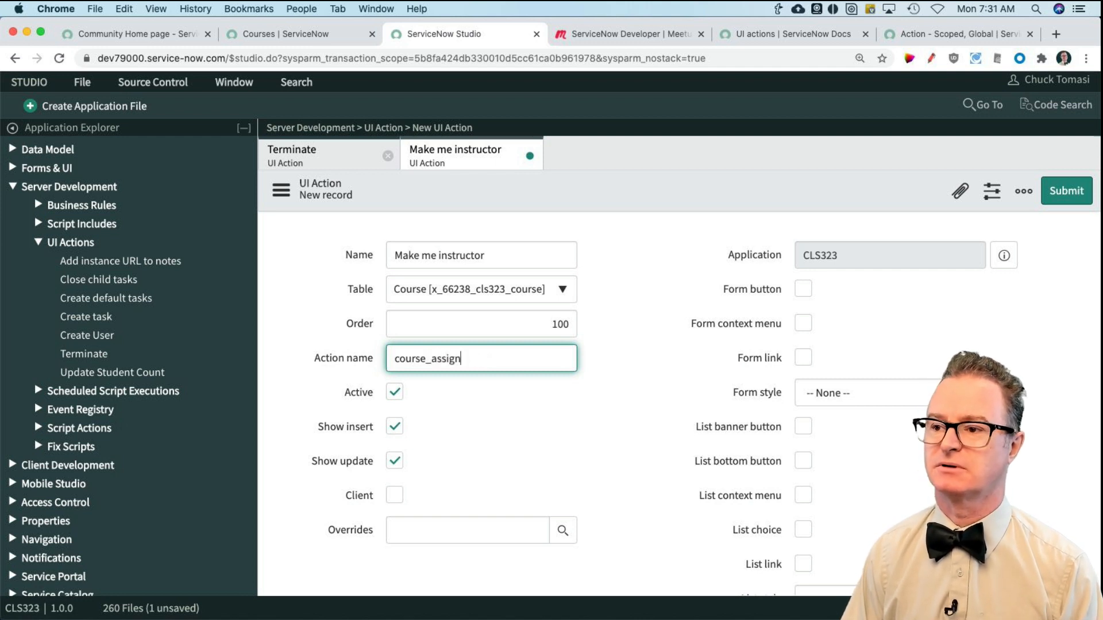
text(_instructor)
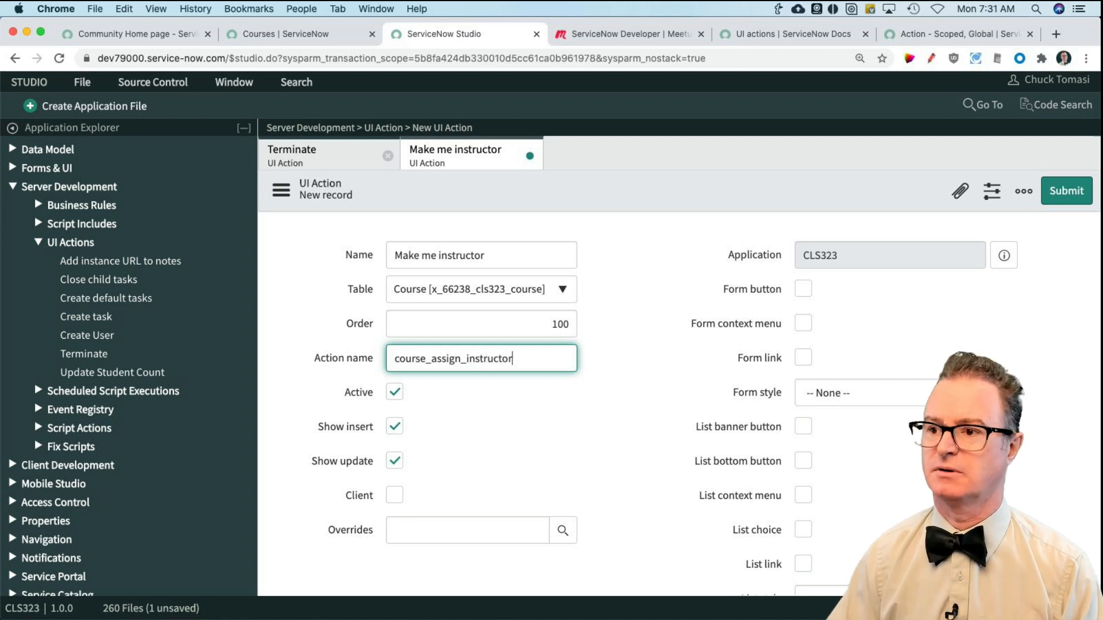
Step: Turn off Show insert for the UI action and enable List context menu
click(396, 426)
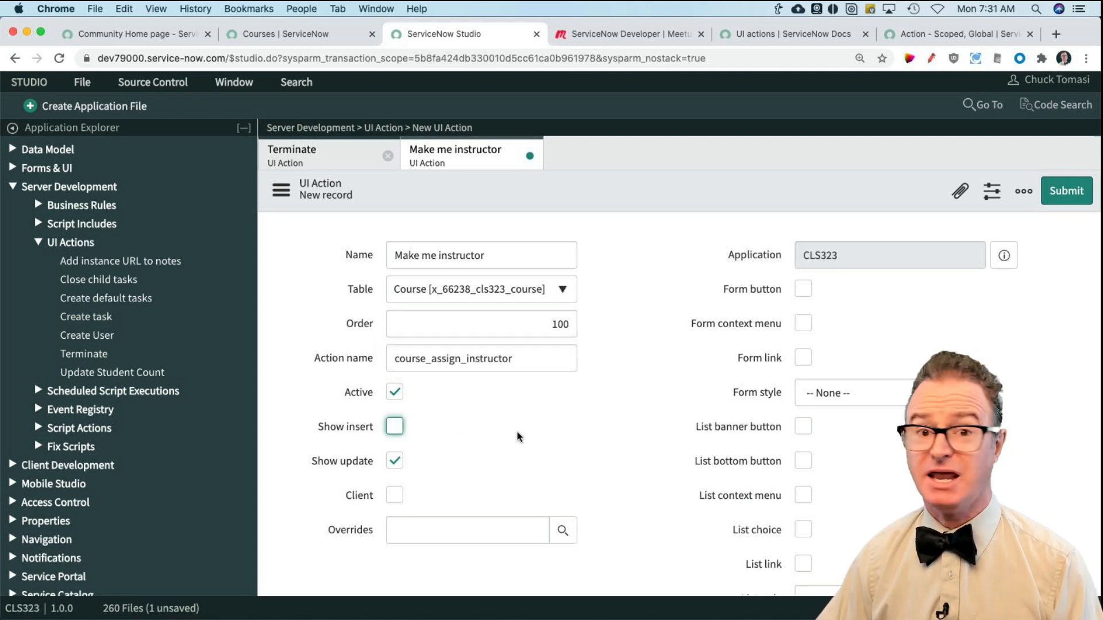
scroll(580, 443, down, 2)
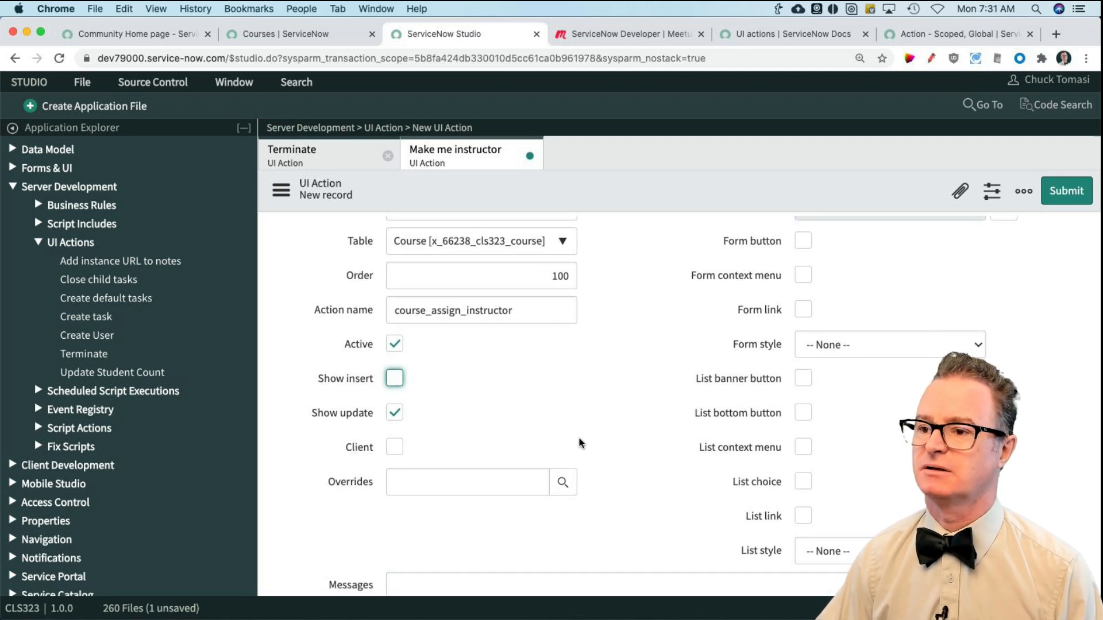
scroll(649, 387, up, 1)
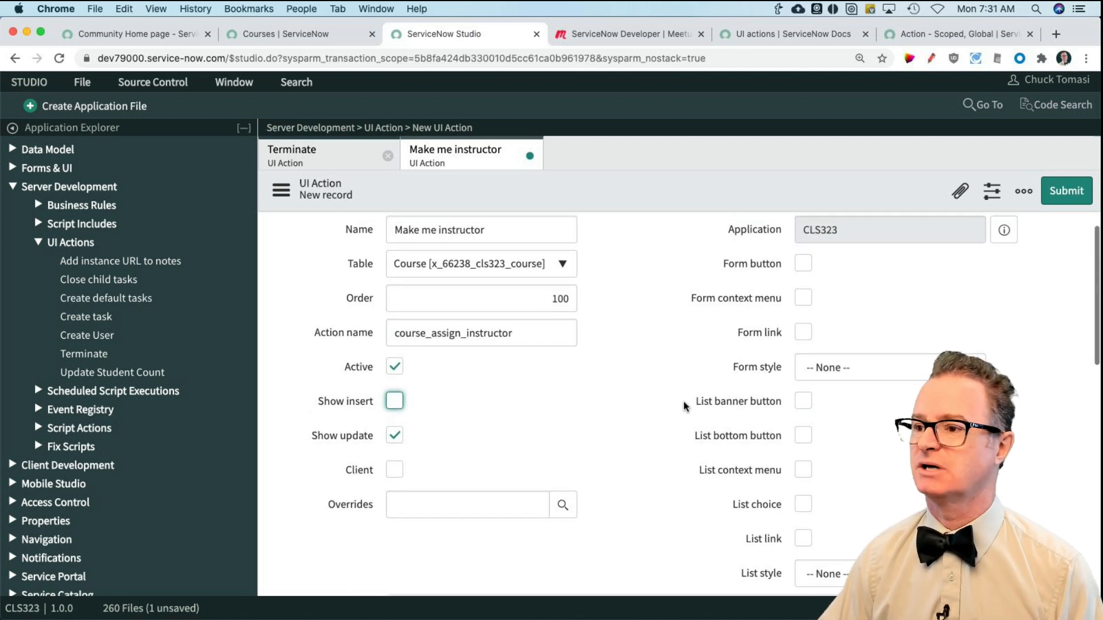
click(803, 469)
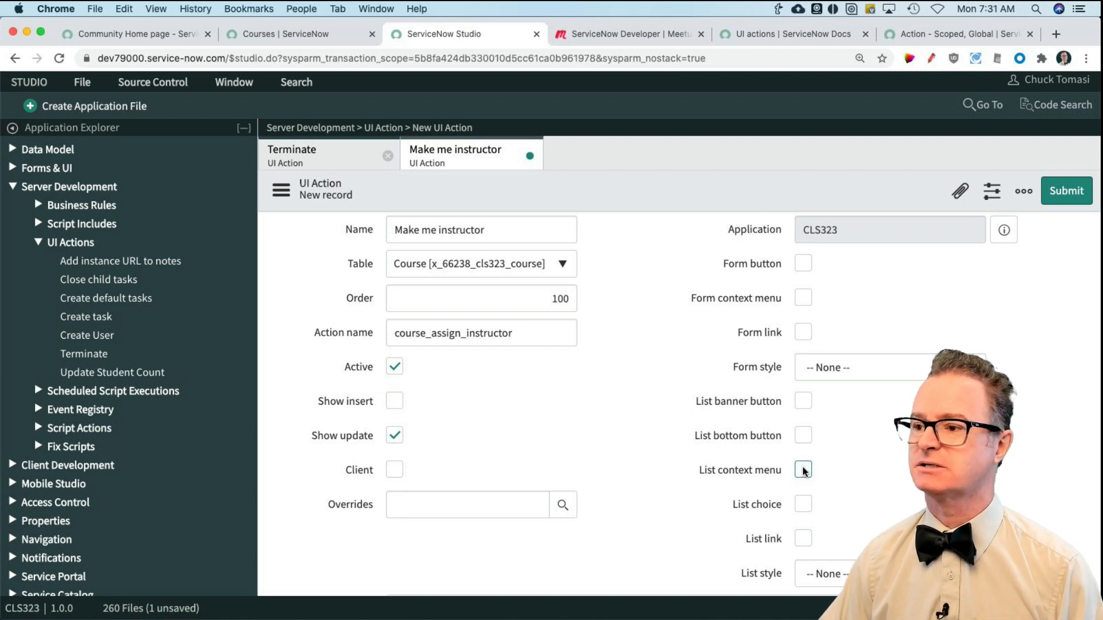
Step: Check the Courses list for the Active column, and set the UI action's Condition to current.active
scroll(636, 460, down, 3)
scroll(636, 465, down, 1)
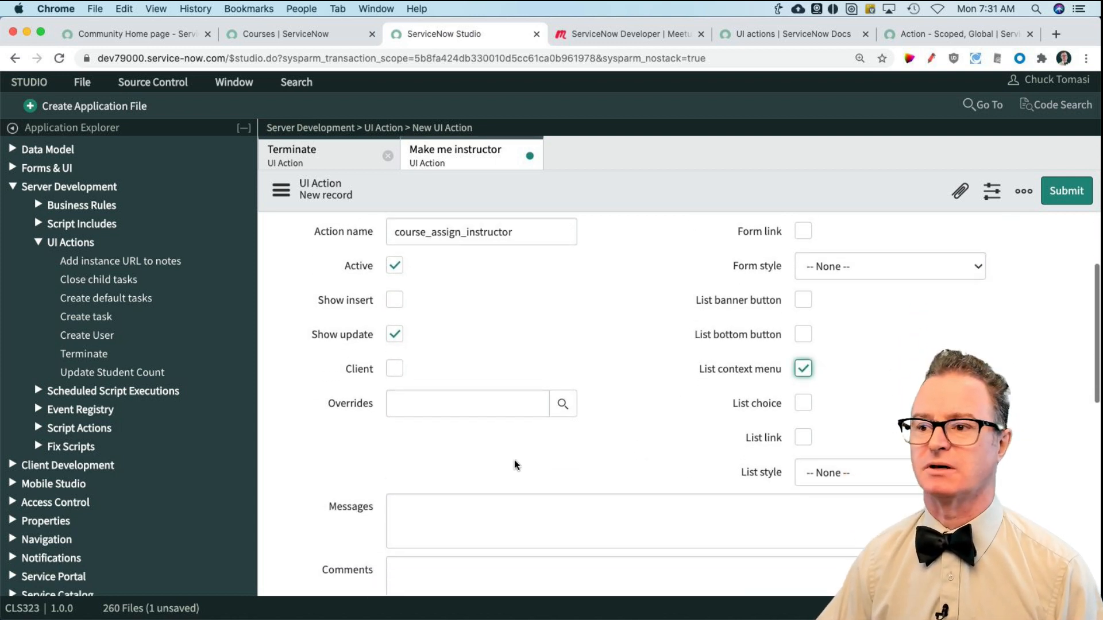
scroll(508, 458, down, 8)
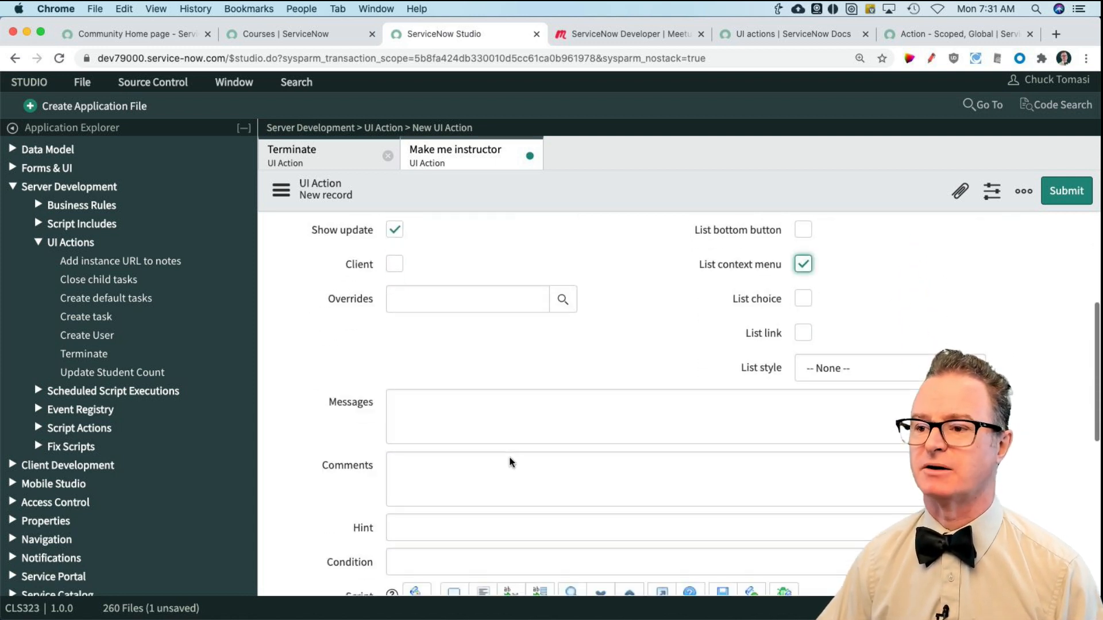
click(462, 456)
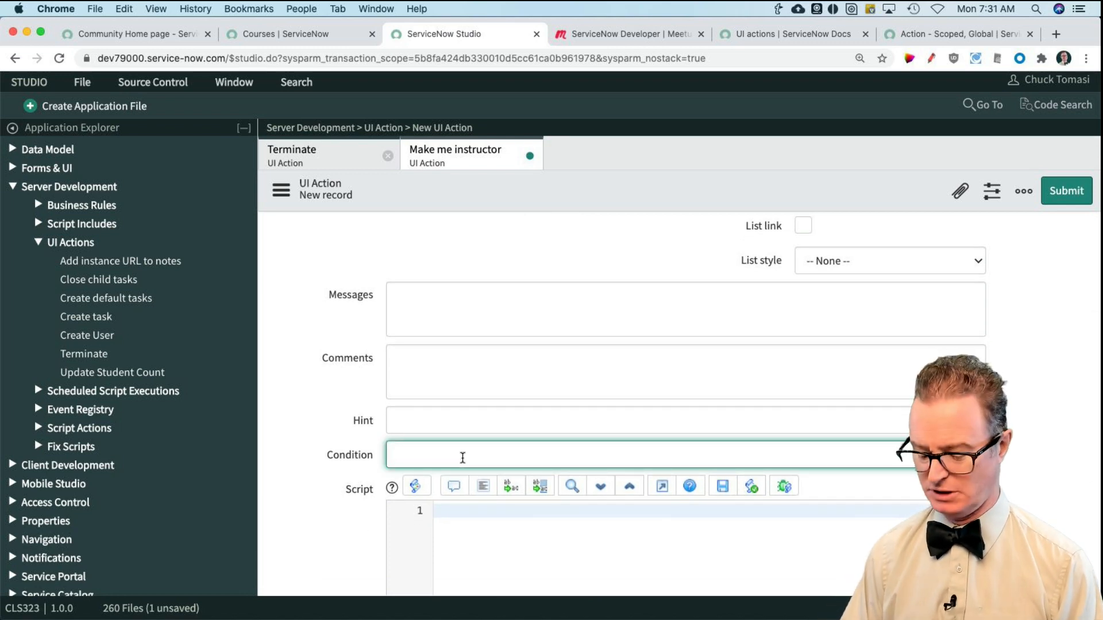
key(ctrl+shift+Tab)
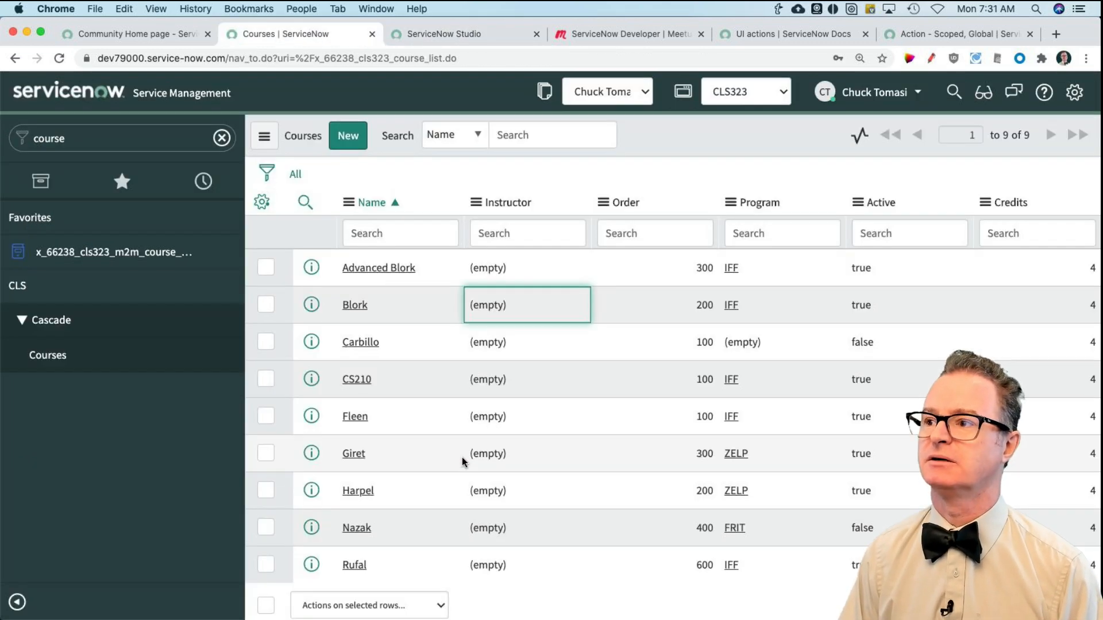
key(ctrl+Tab)
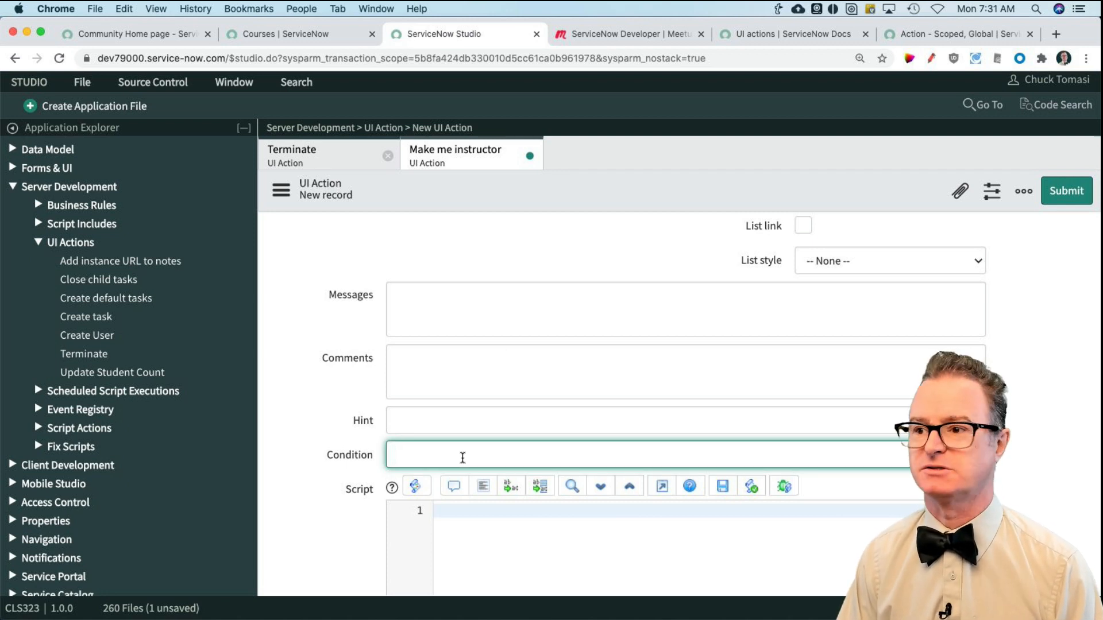
text(current.active)
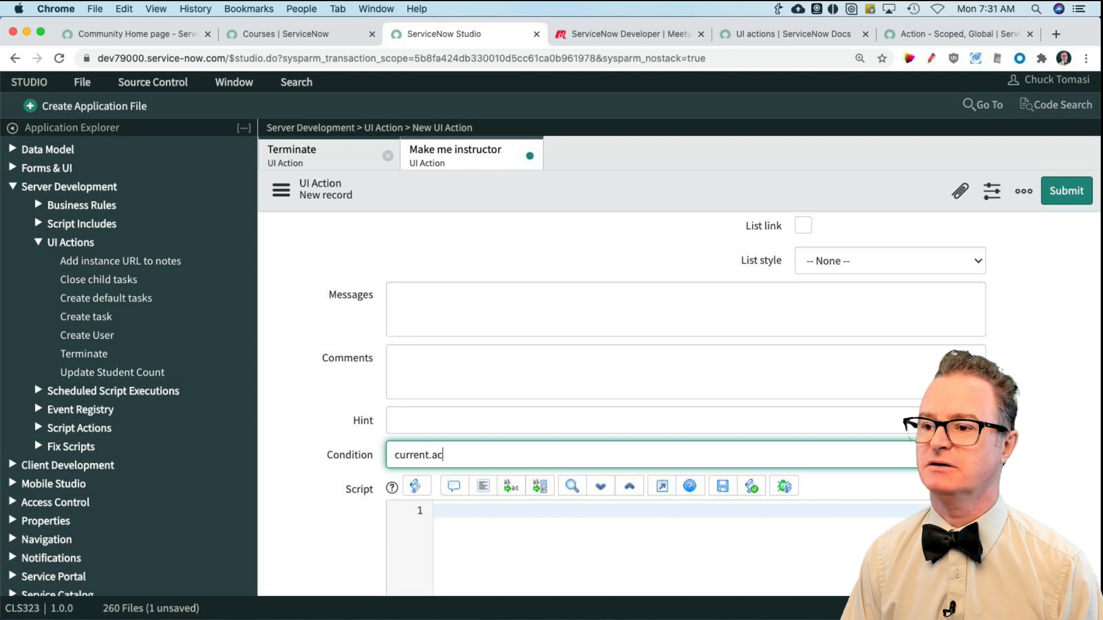
Step: Write the UI action script with the lines current.instructor = gs.getUserID(); and current.update();
scroll(330, 420, down, 2)
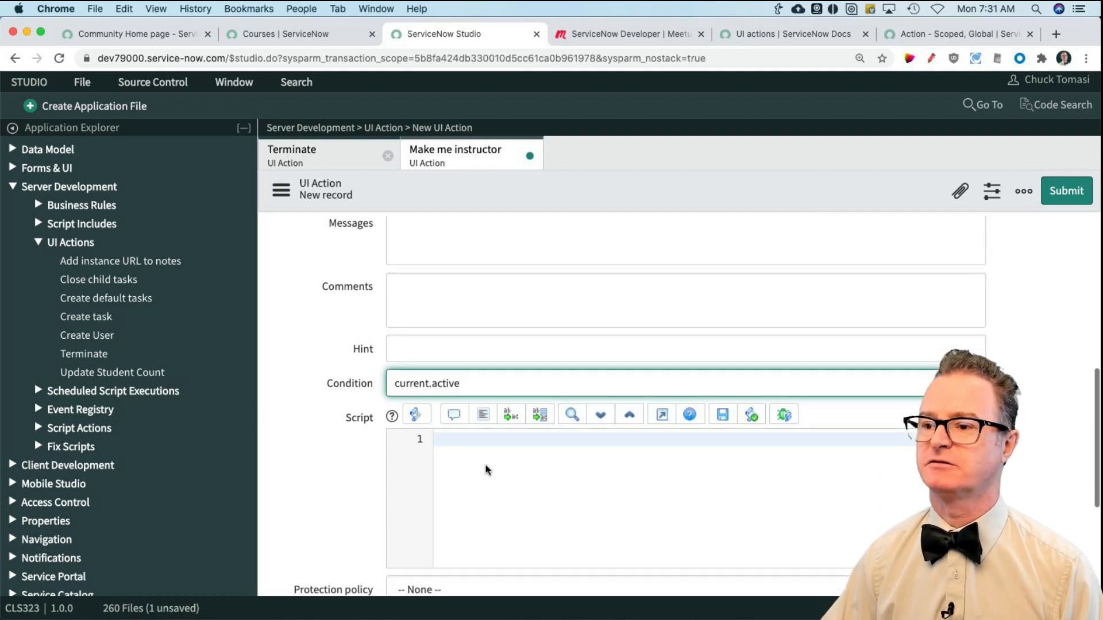
click(487, 437)
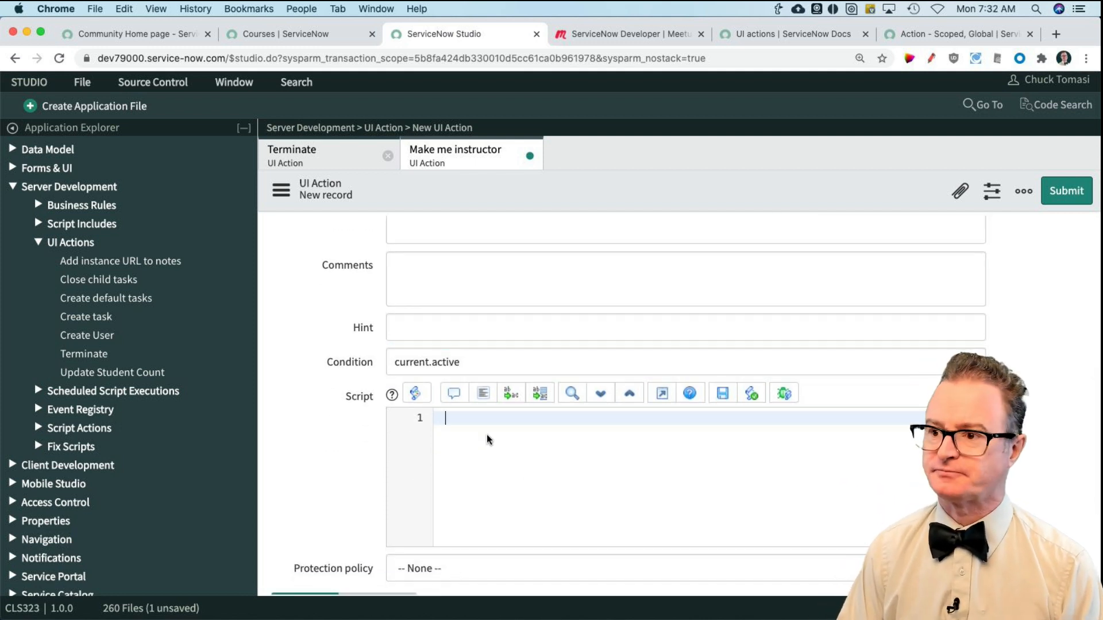
text(current.instructor)
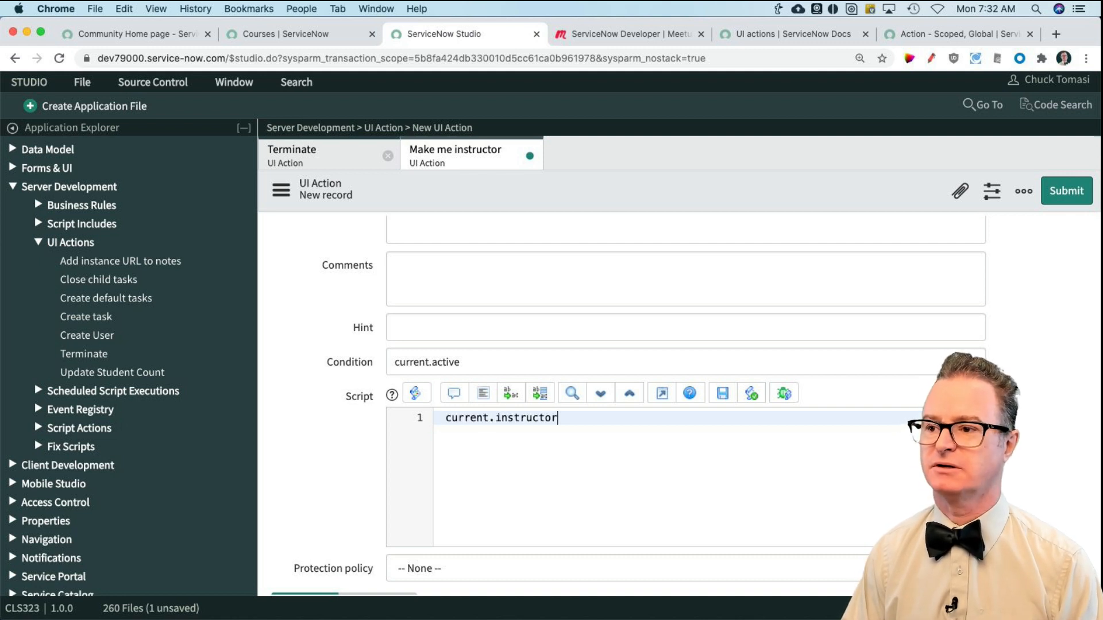
text( = gs.g)
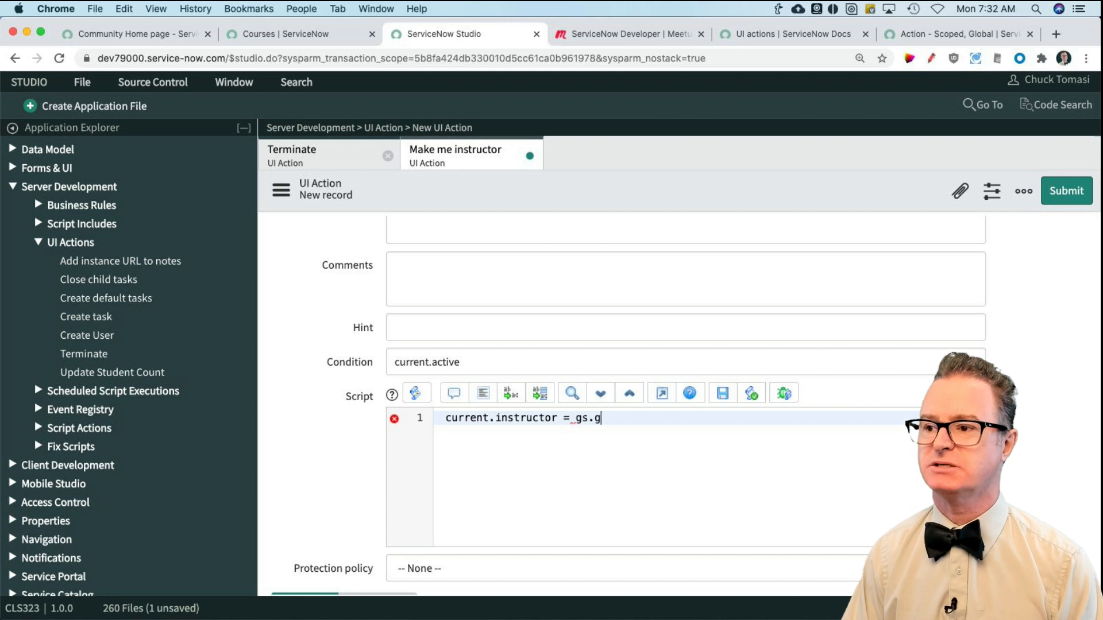
text(etUserID();)
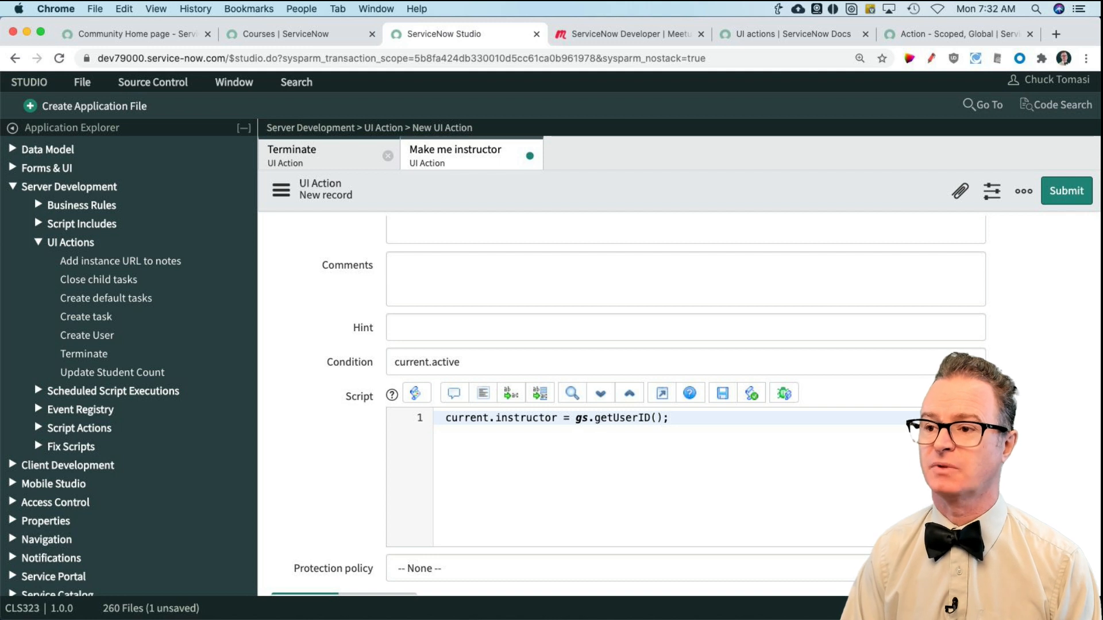
key(Return)
text(current.update()
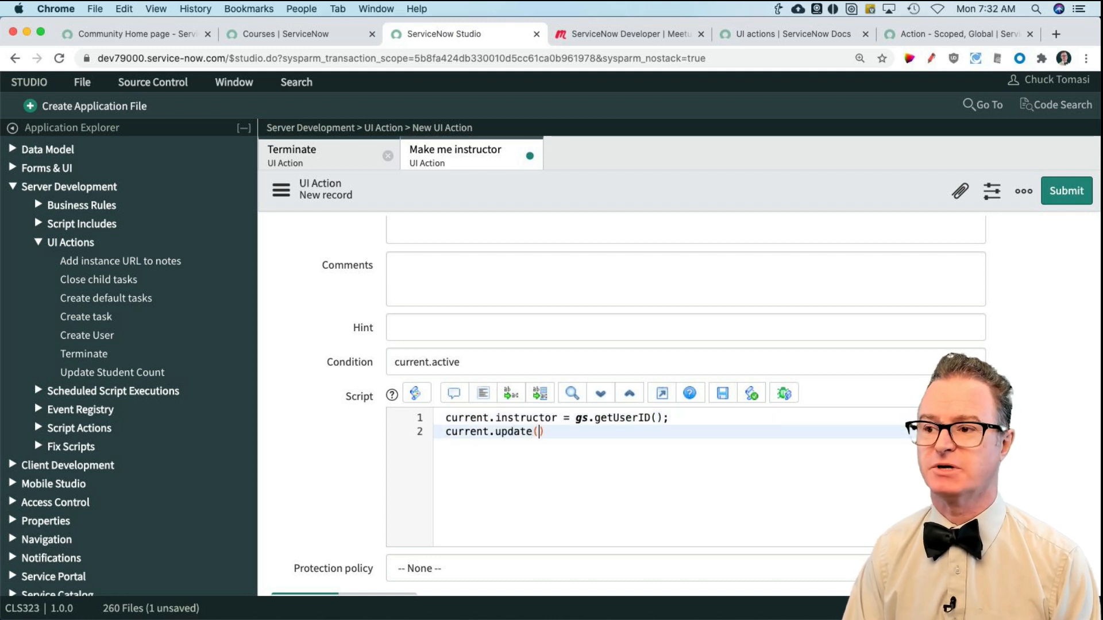
text();)
key(Return)
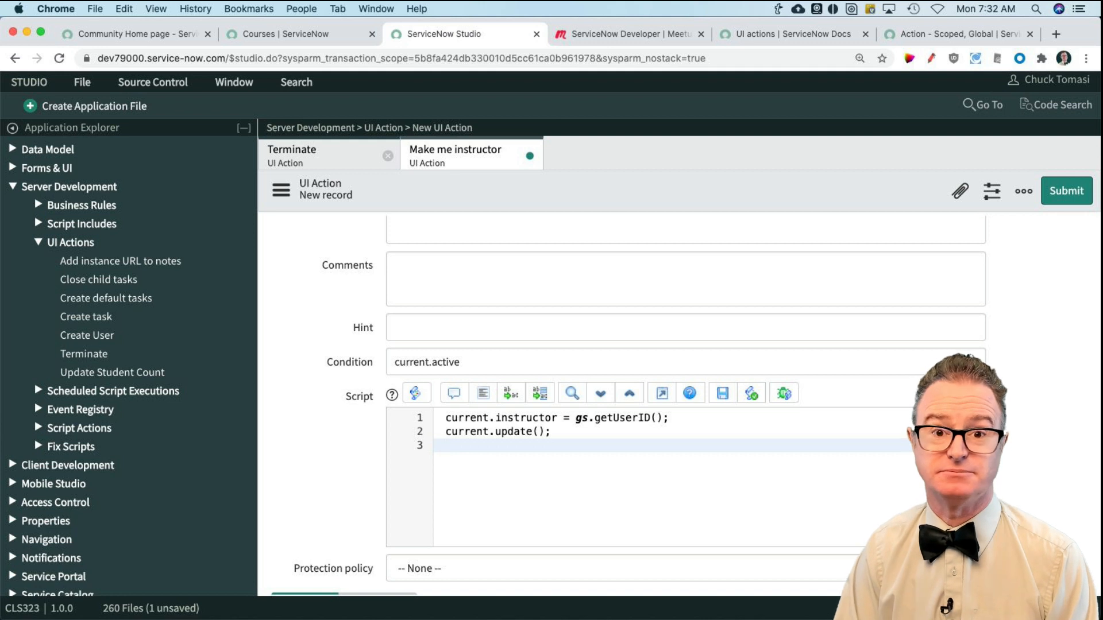
Step: Begin a third line in the UI action script with gs.addAddInfoMessage(current
text(gs)
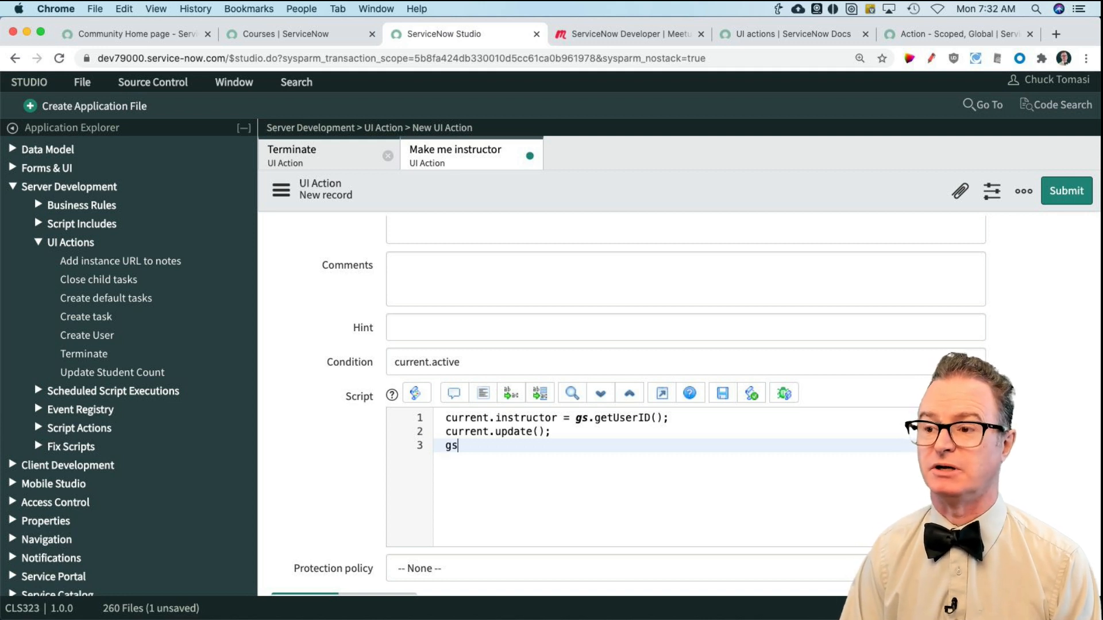
text(.addAddInfo)
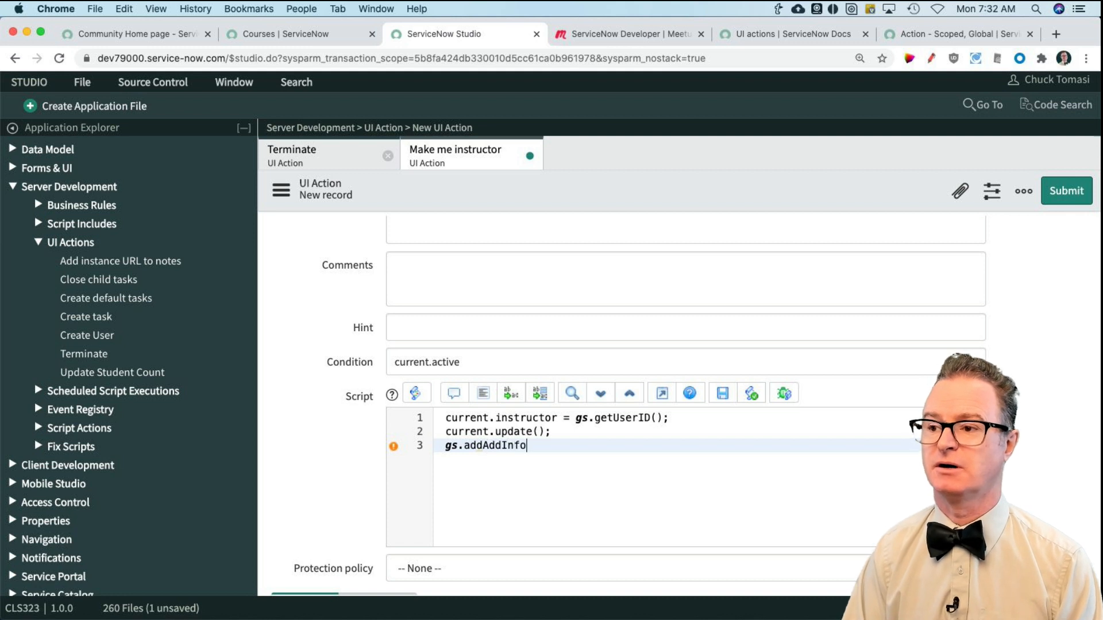
text(Mrssage()
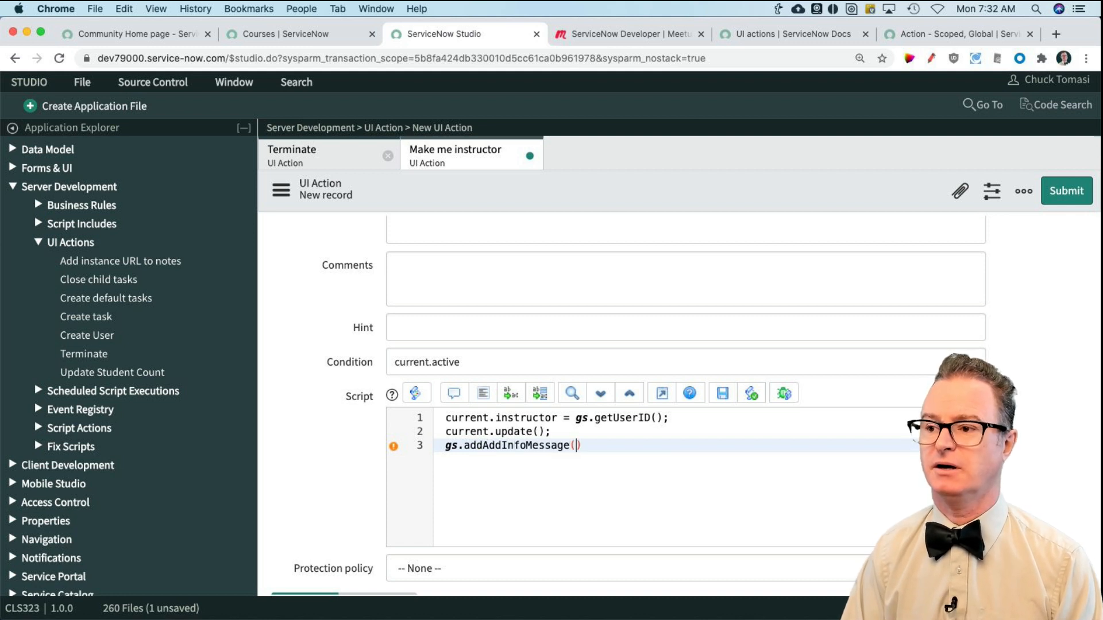
text(current.)
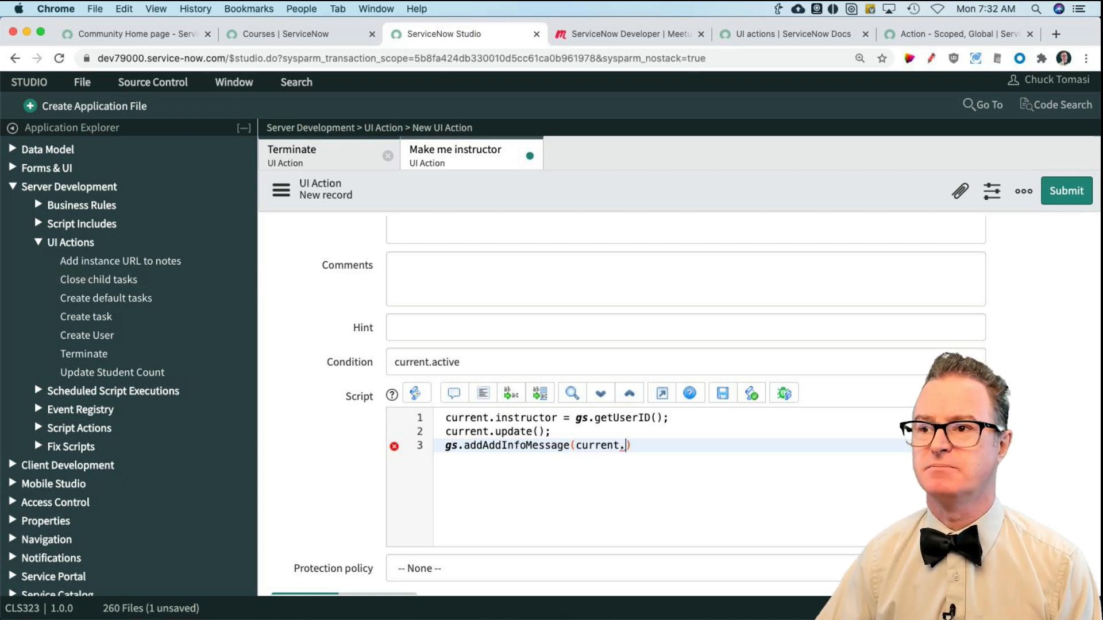
Step: Check the Courses list for the name field, and continue the message argument with current.name + ' instructor is now ' +
click(282, 34)
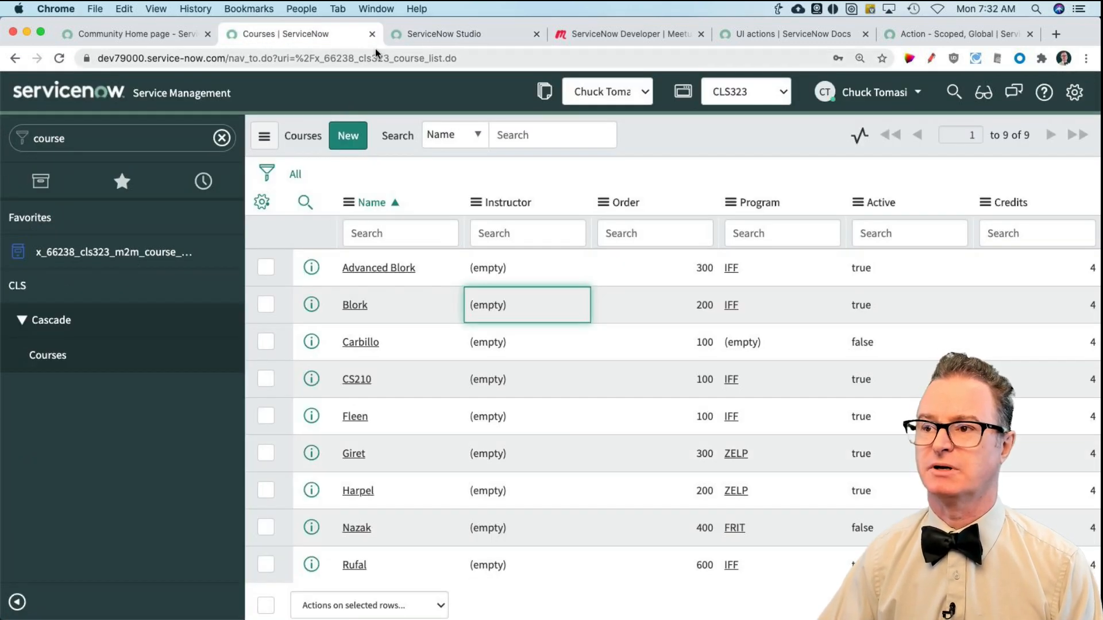
click(434, 33)
text(name +)
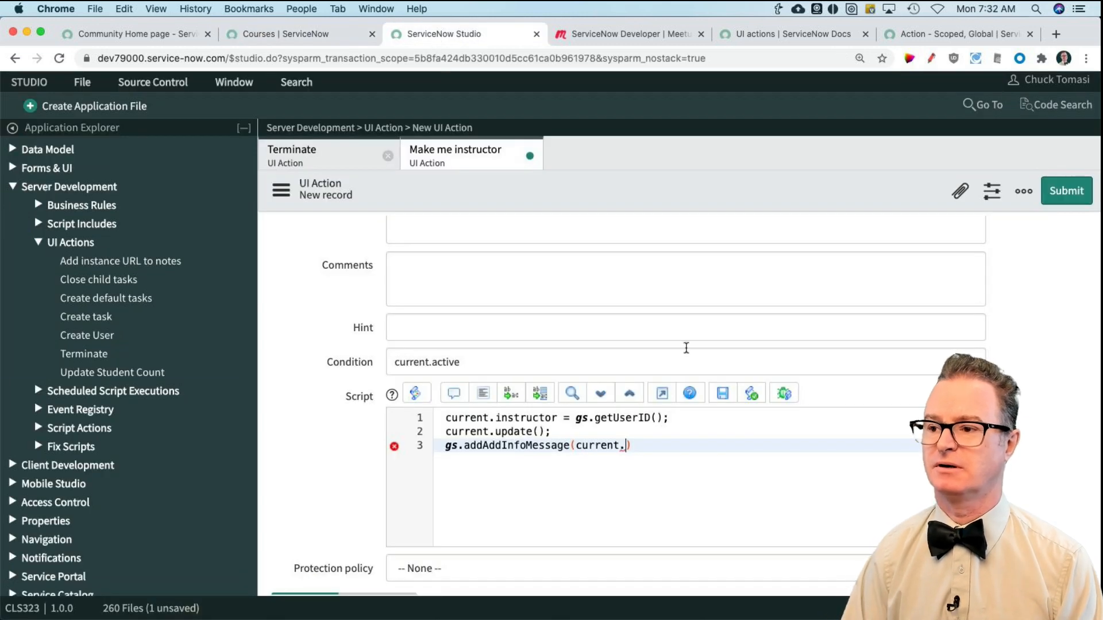
text( ' instru)
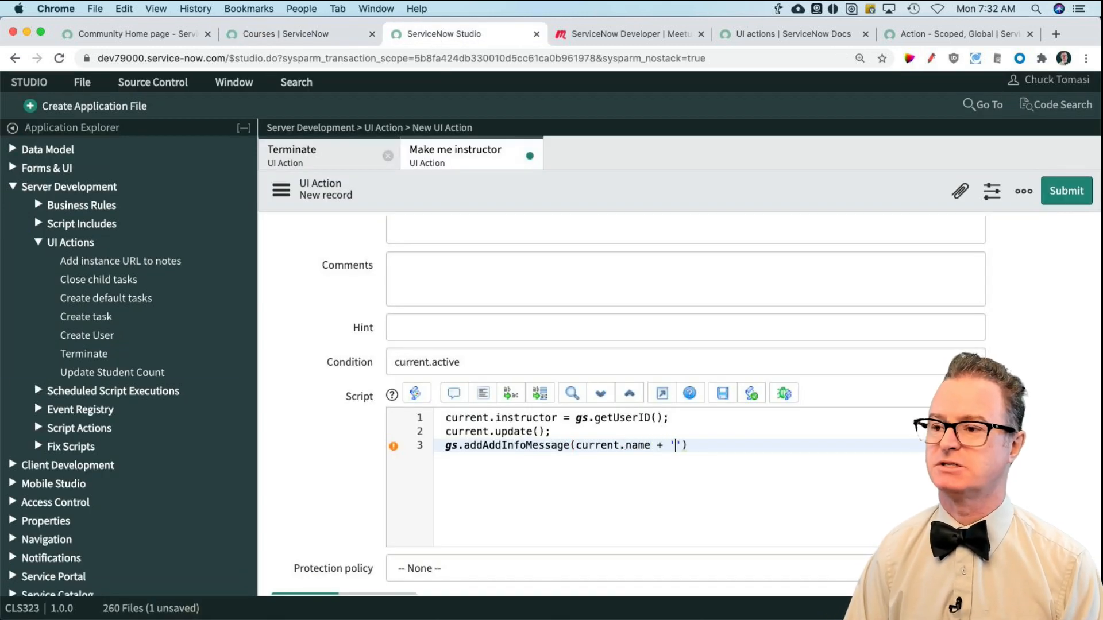
text(ctor is now)
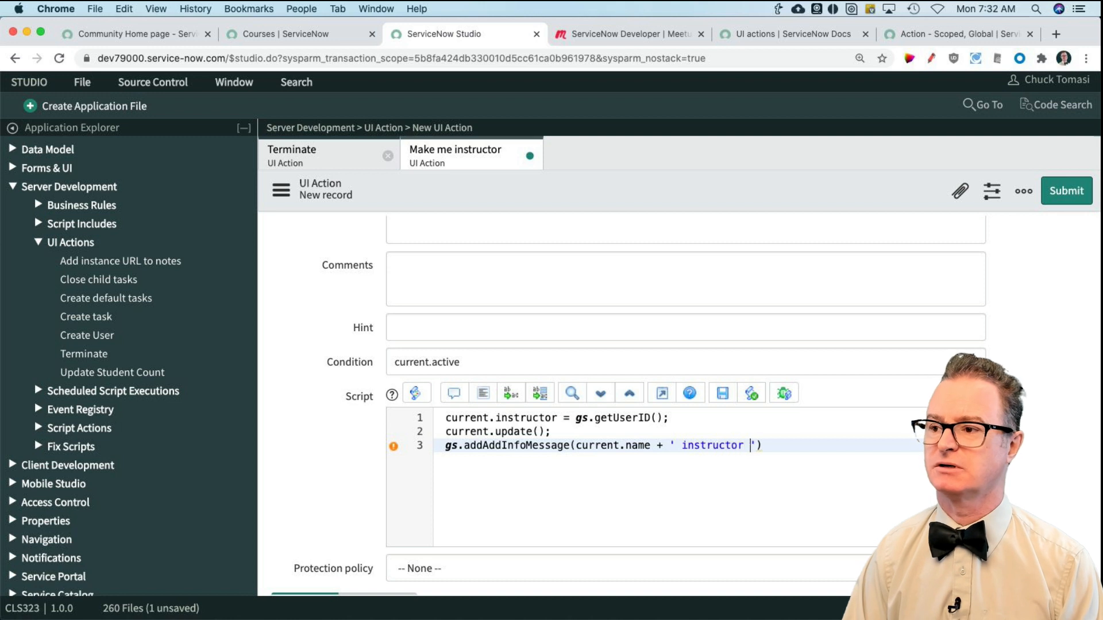
text( ' + )
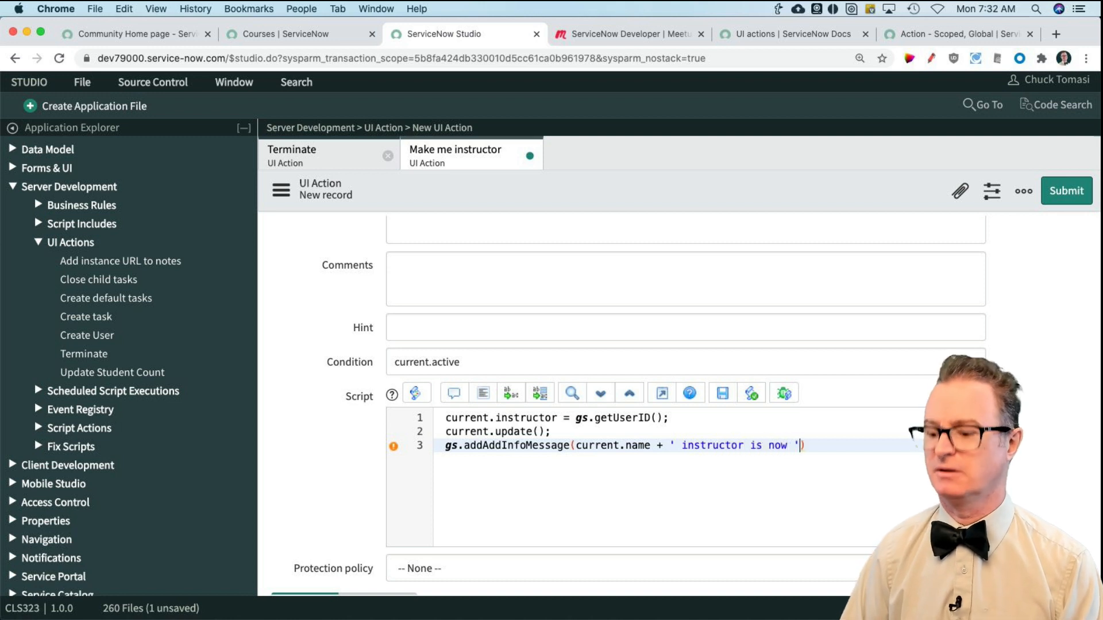
text(gs.getU)
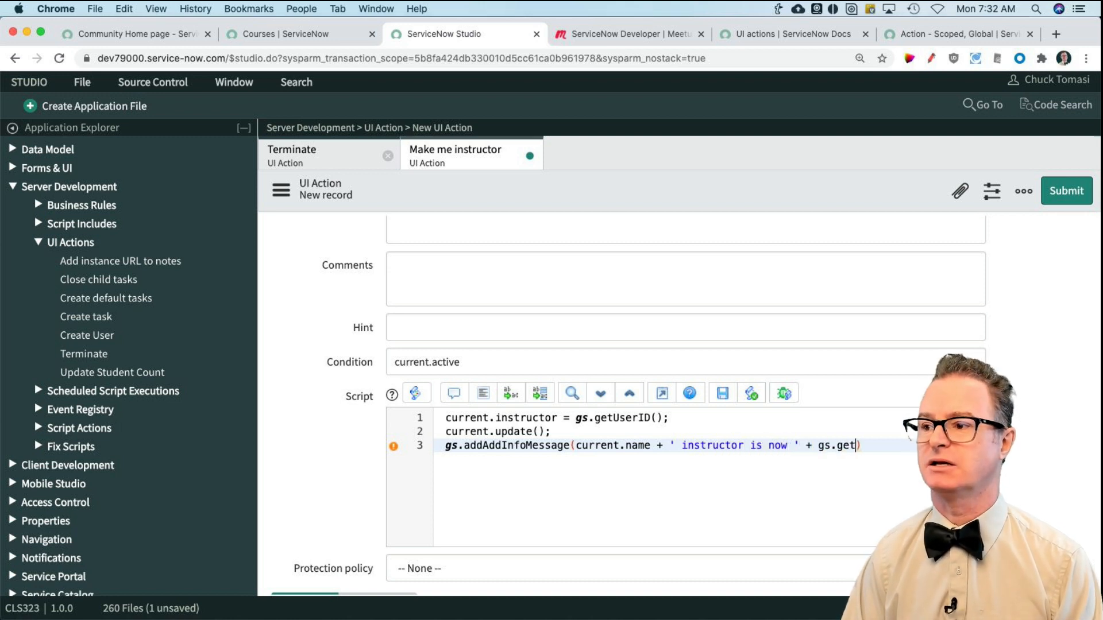
text(serDs)
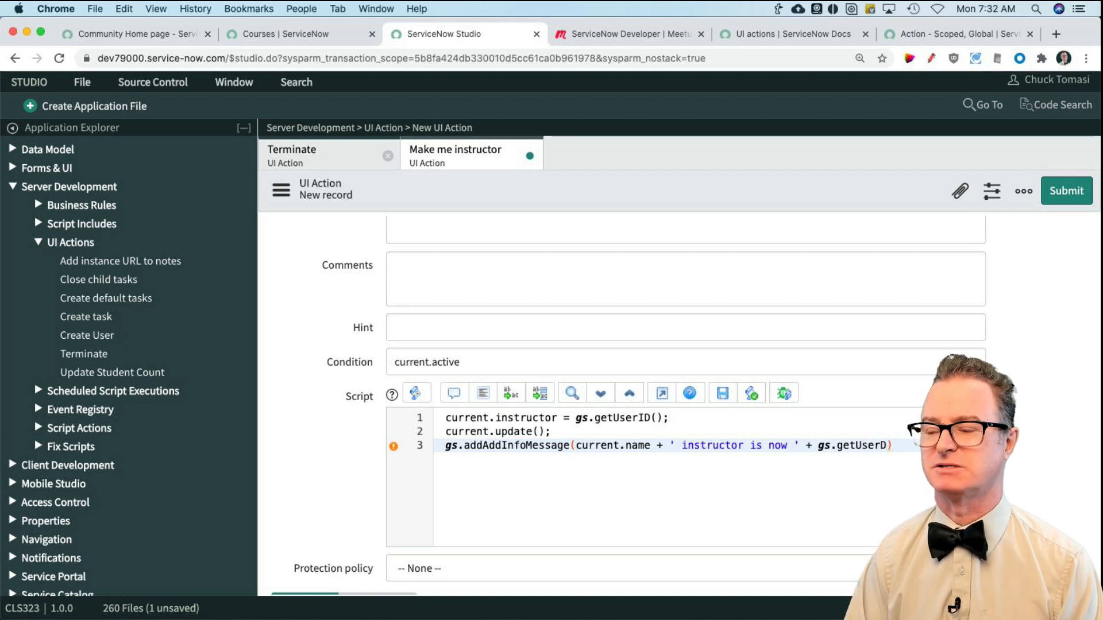
Step: Finish the message line with gs.getDisplayValue()); and submit the new UI action
key(BackSpace)
key(BackSpace)
key(BackSpace)
key(BackSpace)
key(BackSpace)
text(.get)
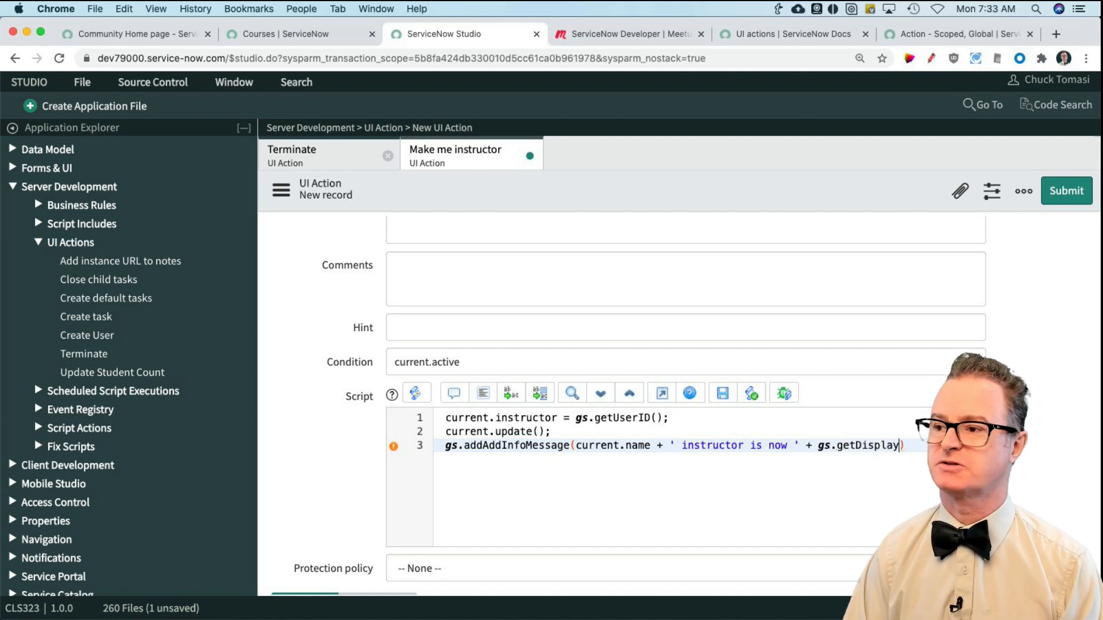
text(DisplayValue());)
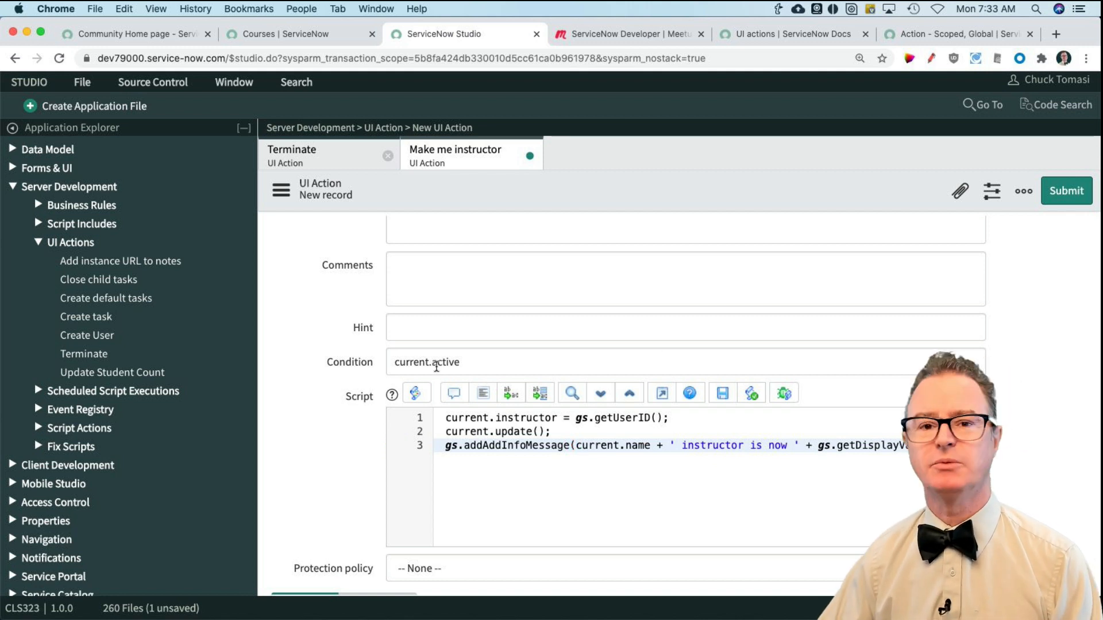
click(1076, 190)
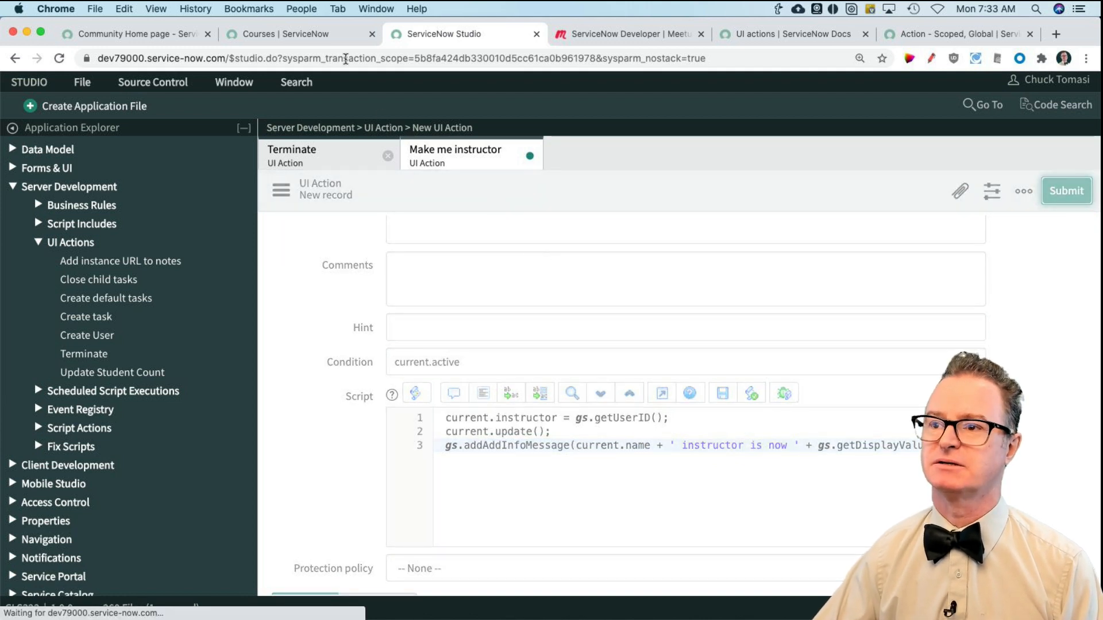
Step: Reload the Courses list and run Make me instructor on the Blork course
click(298, 36)
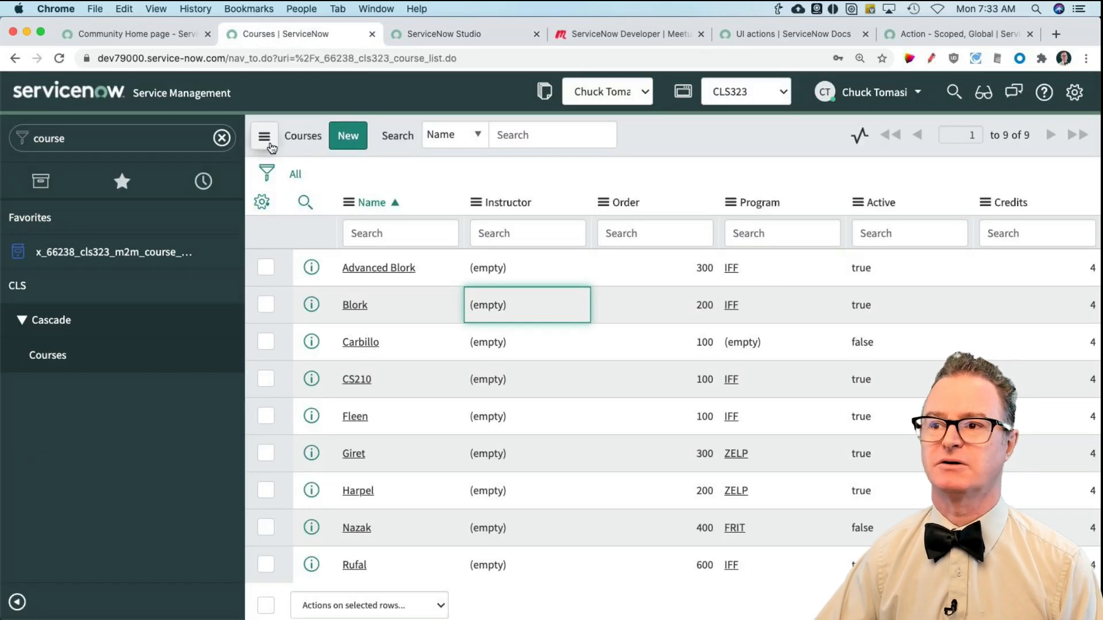
click(265, 136)
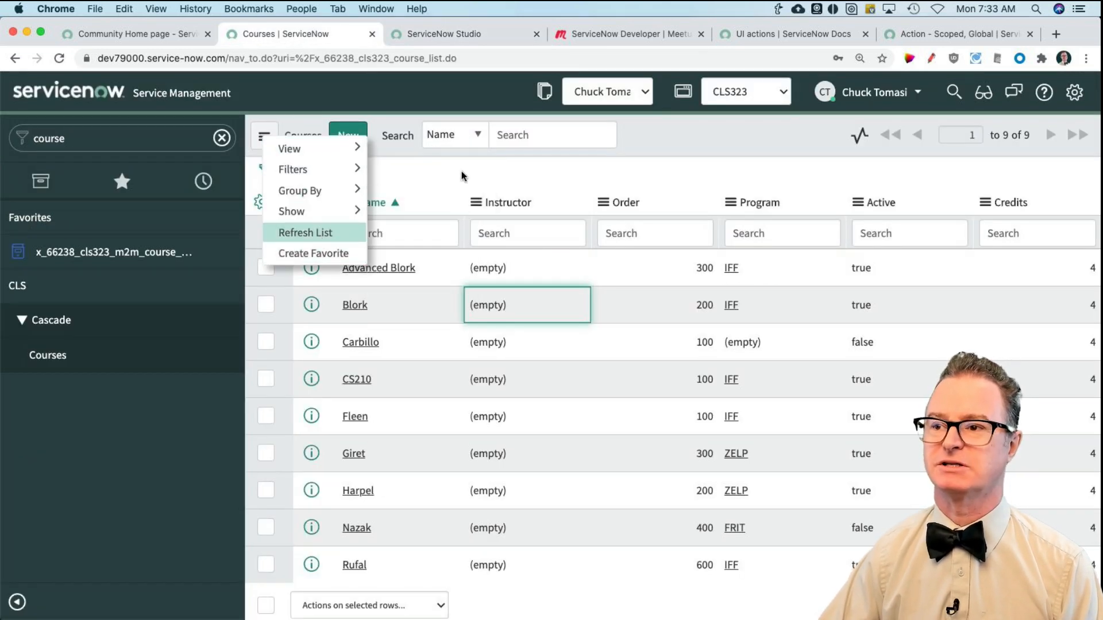
click(320, 235)
click(393, 188)
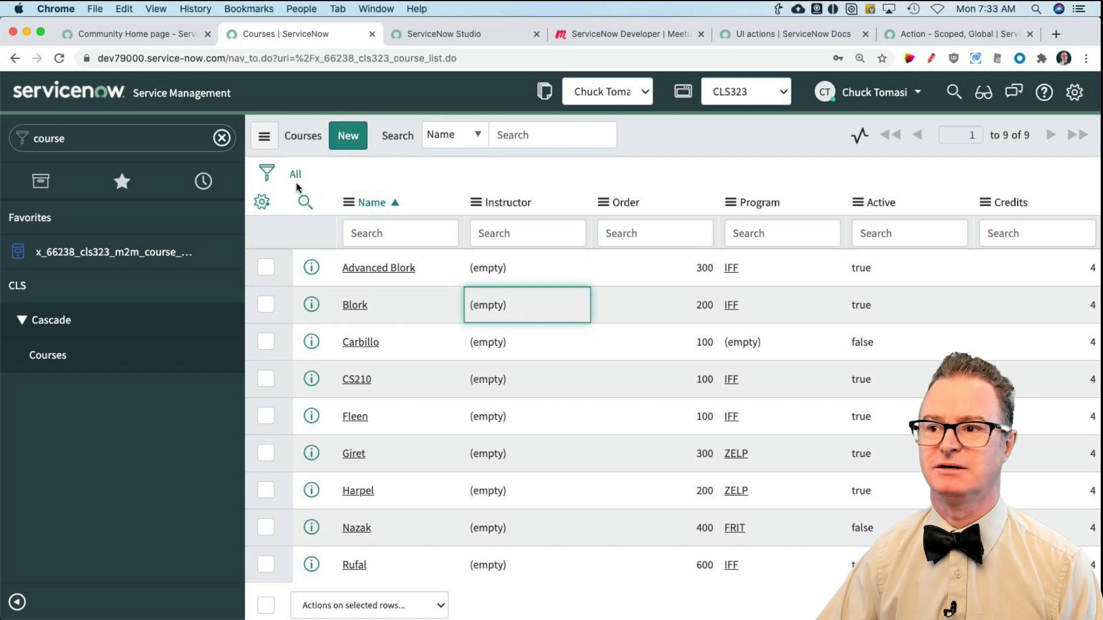
click(297, 175)
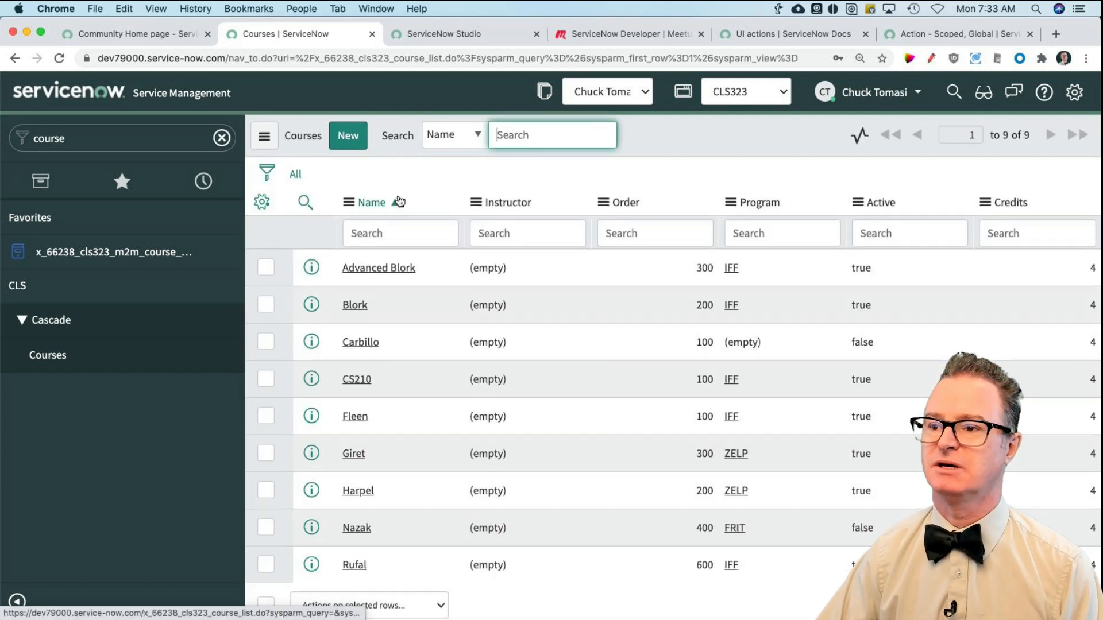
right_click(530, 307)
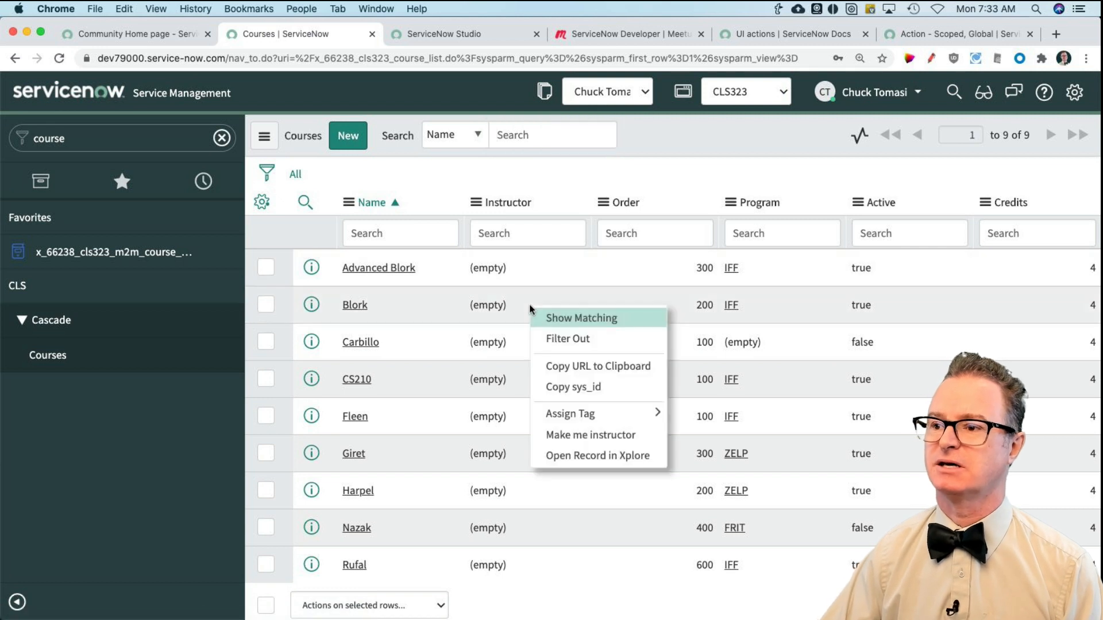
click(597, 437)
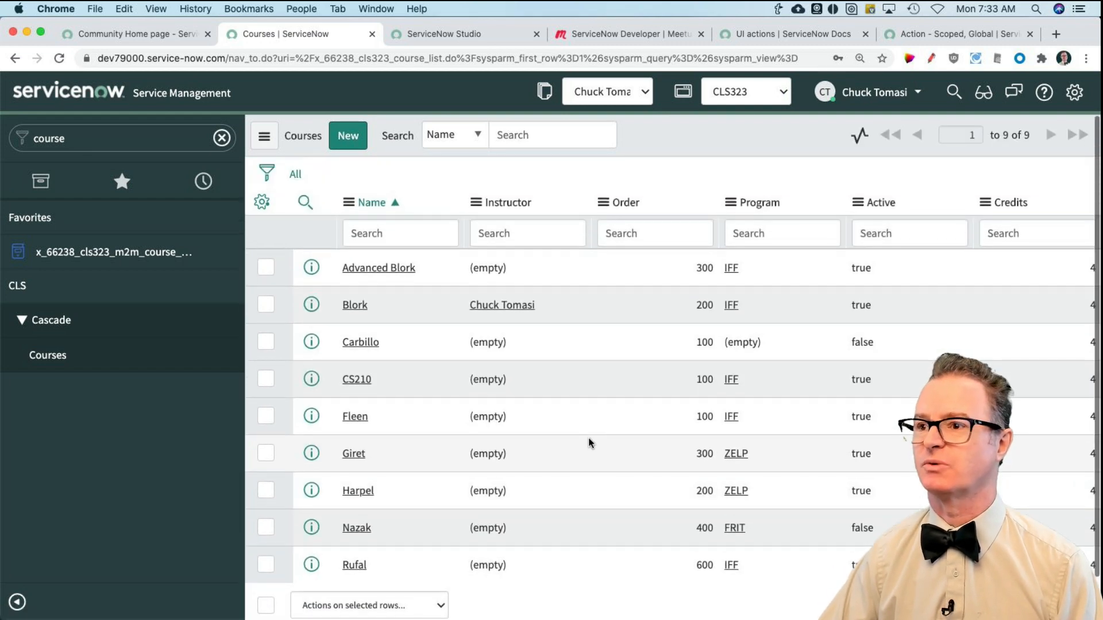
Step: Open the full system log and examine the newest warning's message about the UI action script
click(122, 181)
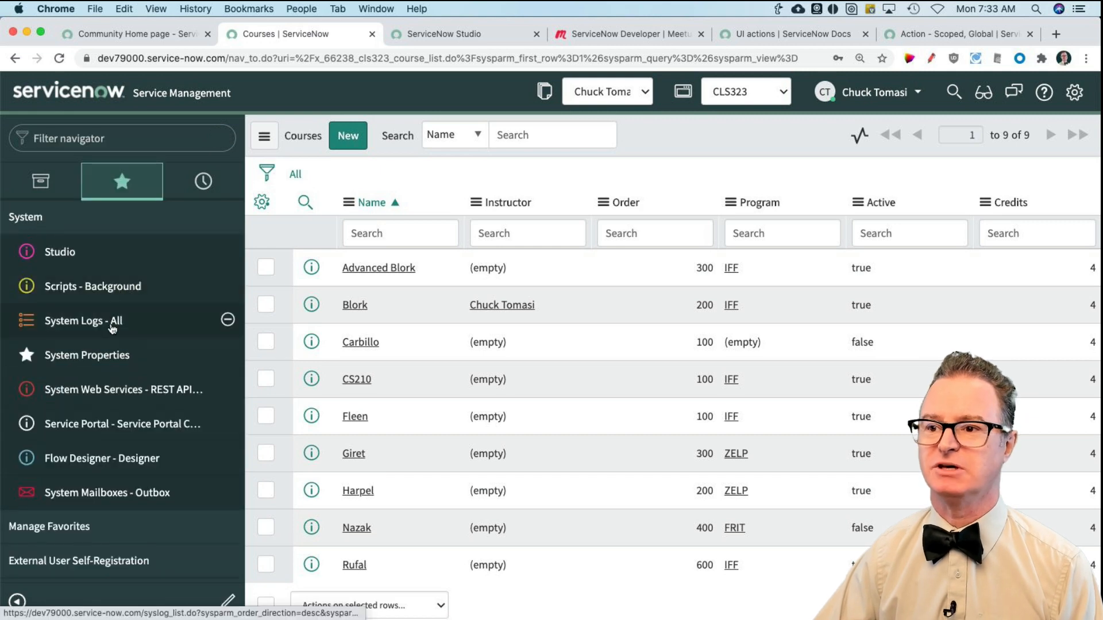
click(112, 322)
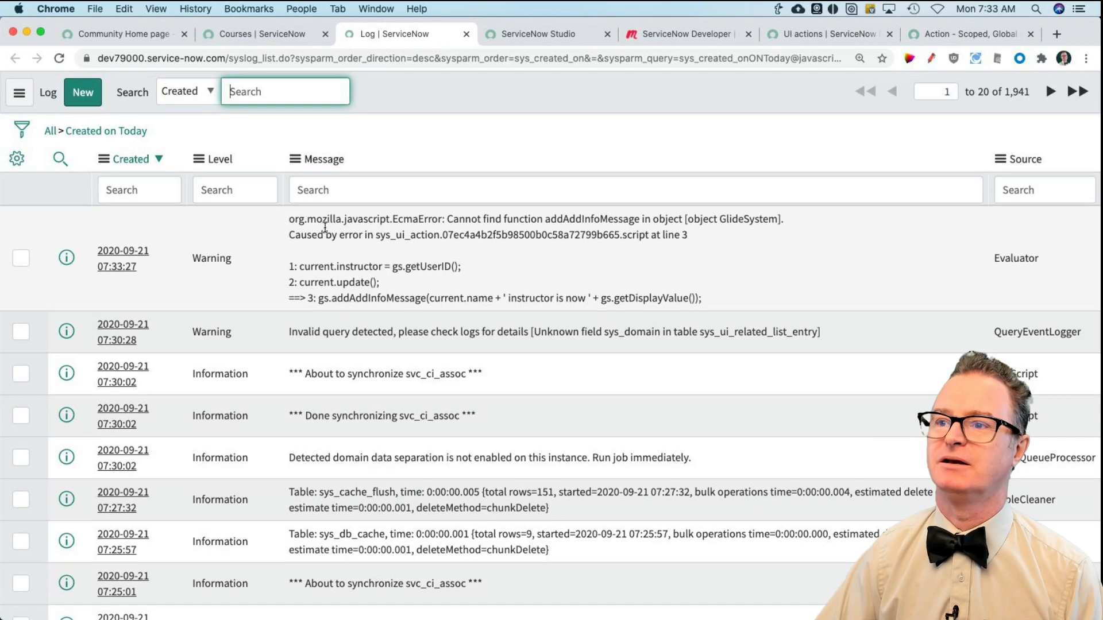
drag(342, 298, 431, 299)
click(619, 214)
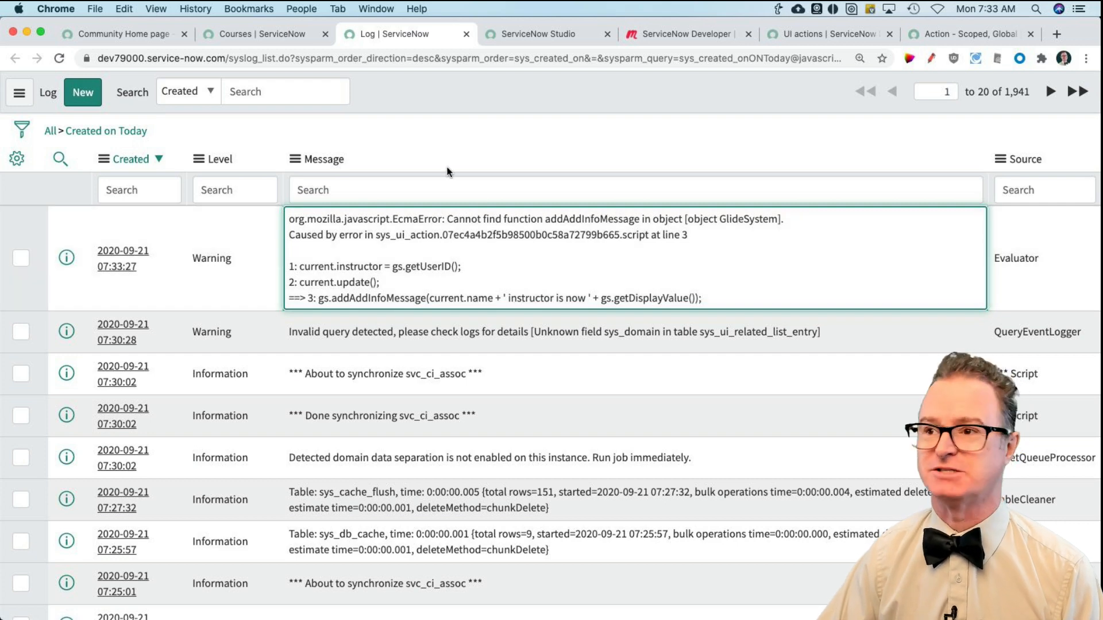
Step: Correct the method on line 3 of the Make me instructor script to gs.addInfoMessage and update the UI action
click(278, 41)
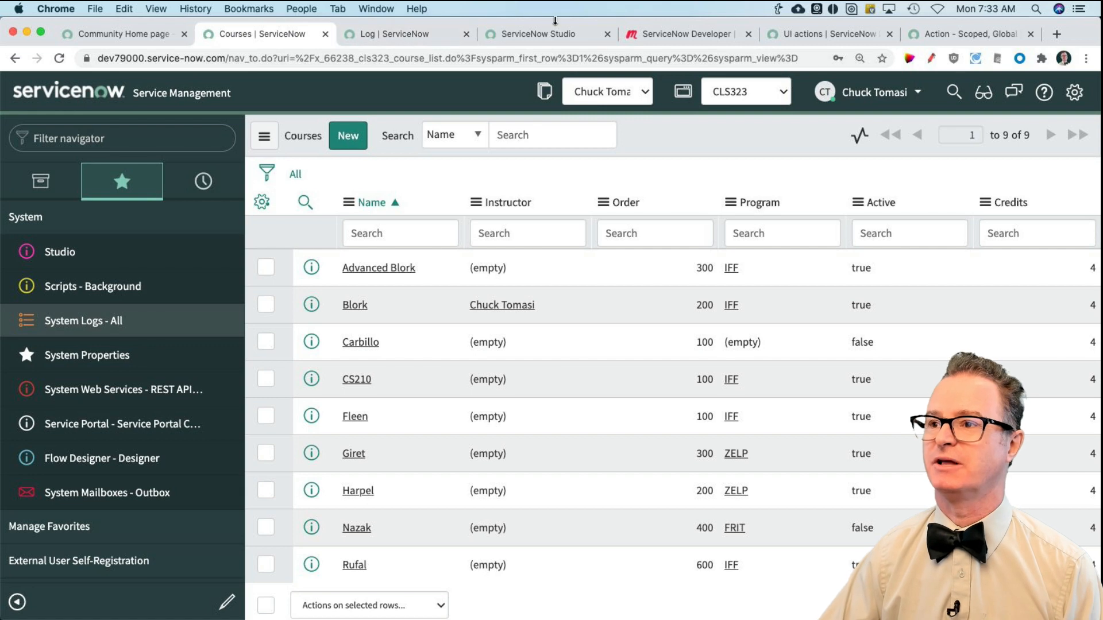
click(546, 33)
scroll(515, 429, down, 3)
scroll(514, 429, down, 5)
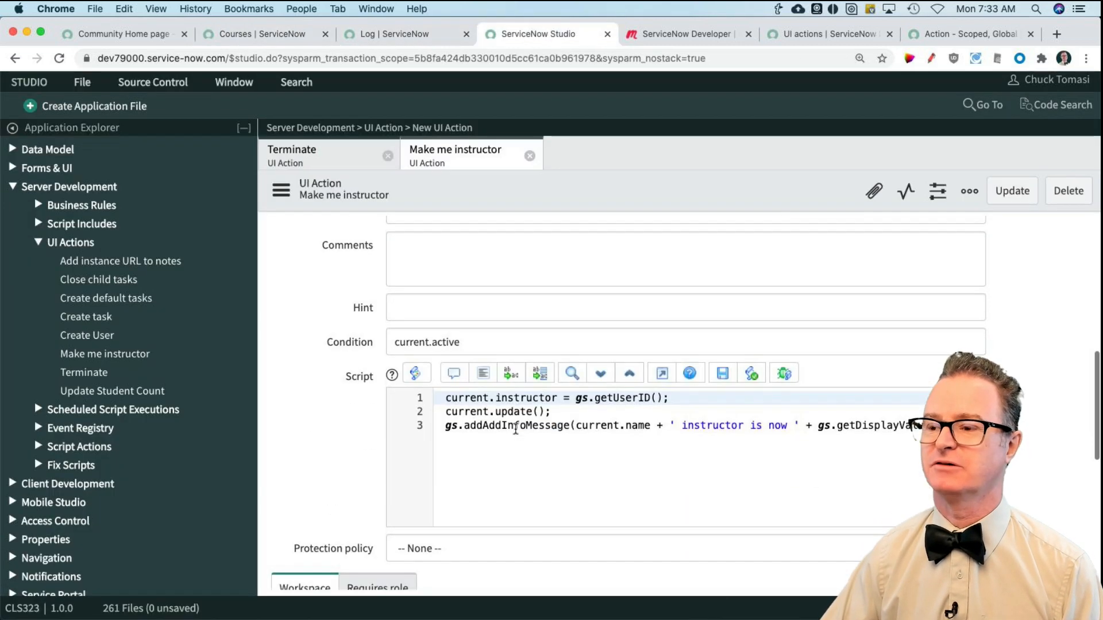
click(503, 426)
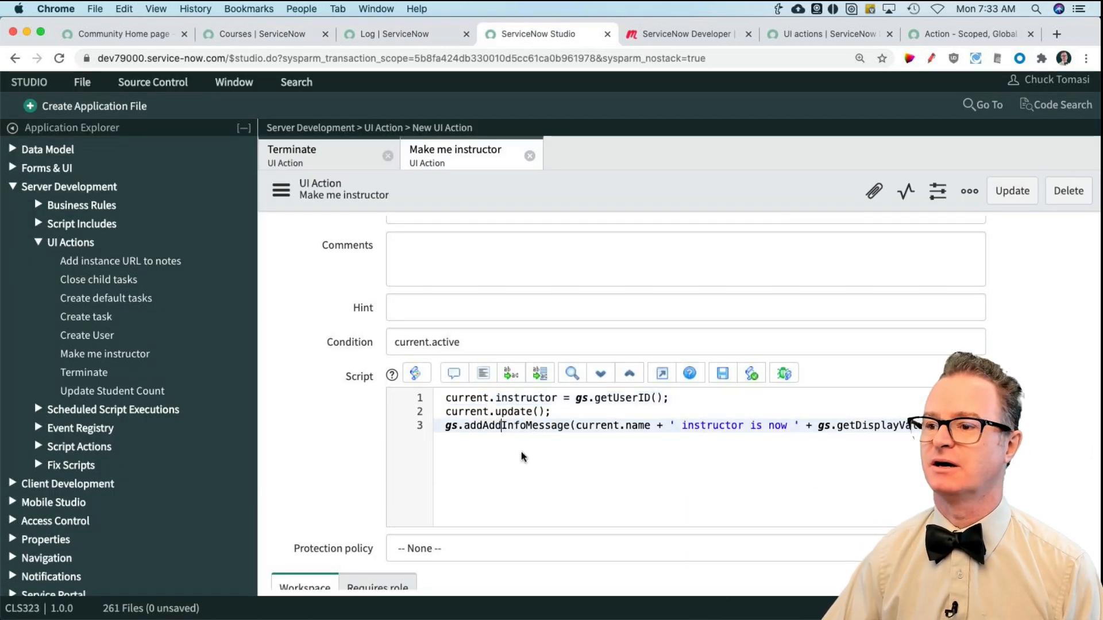
key(BackSpace)
key(BackSpace)
key(BackSpace)
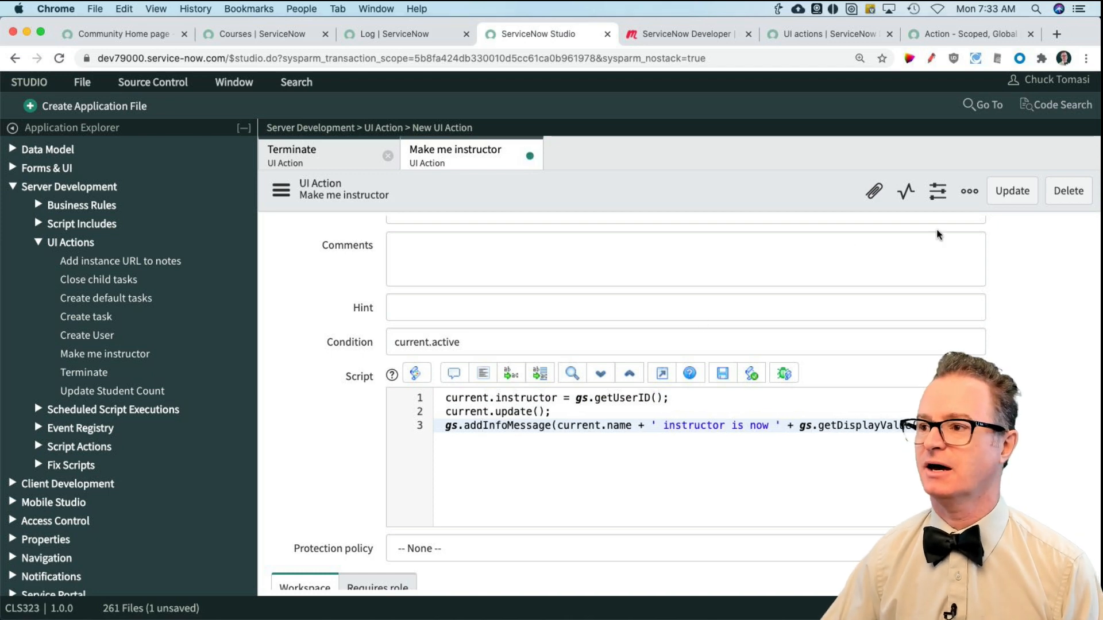
click(1001, 204)
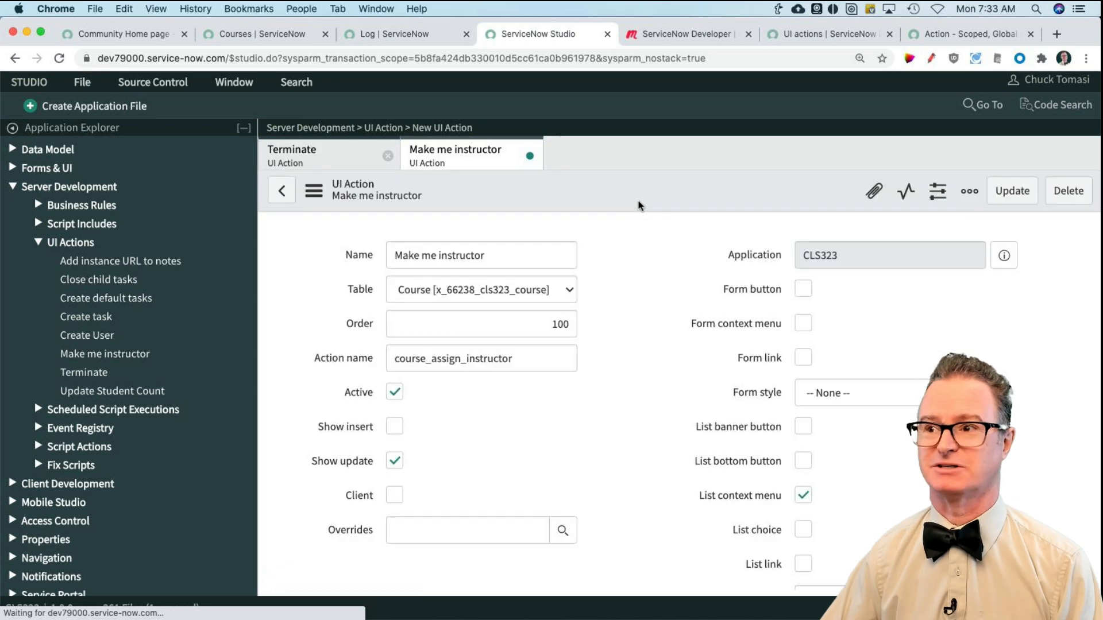
Step: Reload the Courses list and try to run Make me instructor on the inactive Carbillo course
click(284, 37)
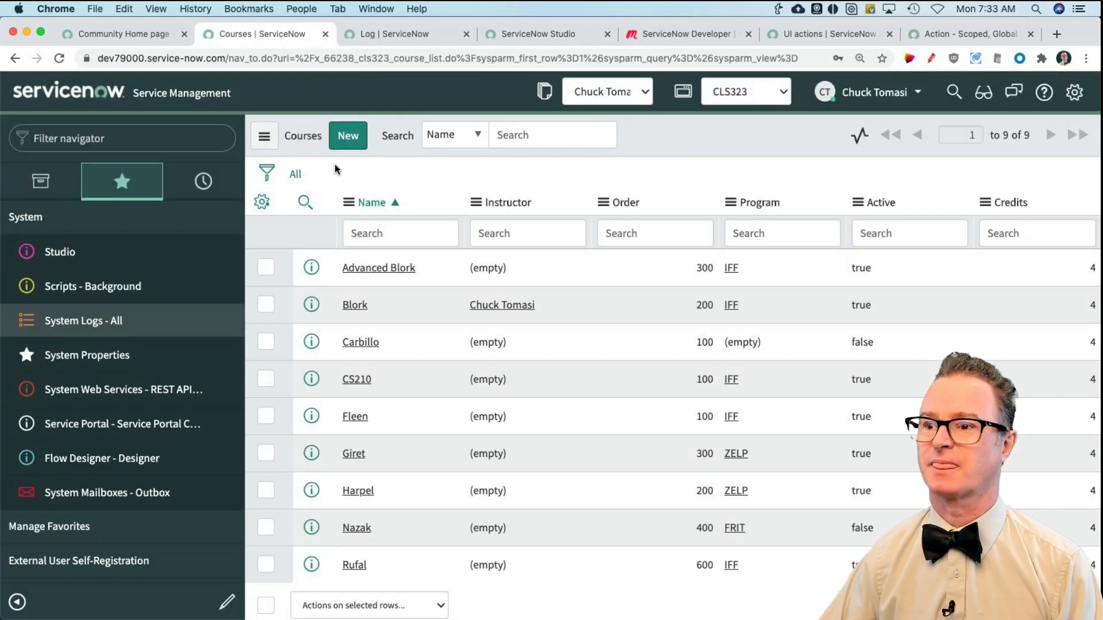
click(296, 175)
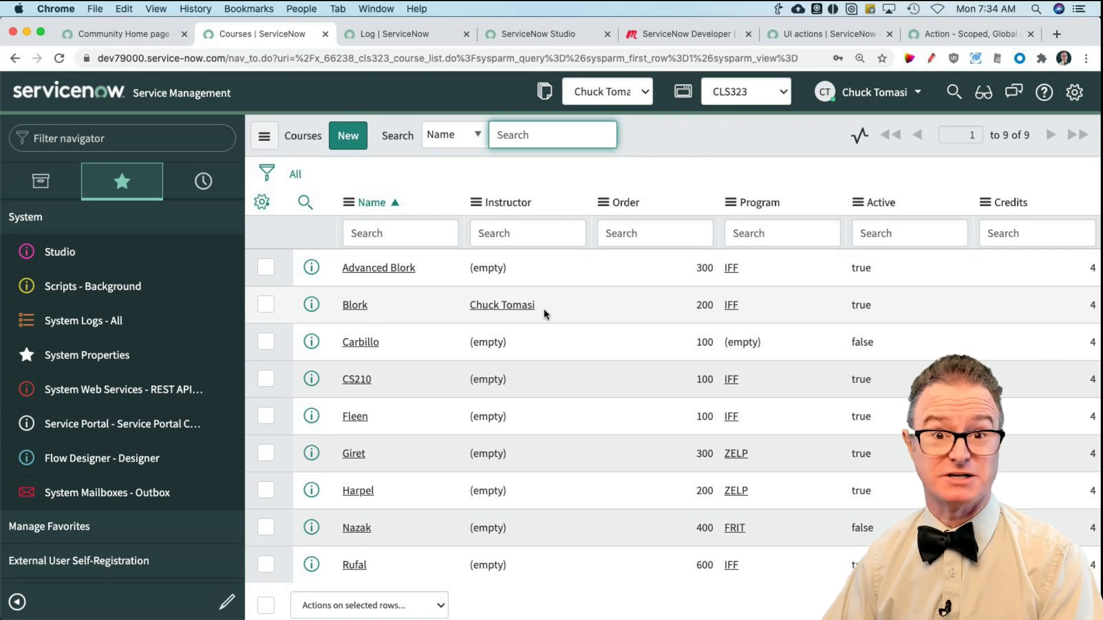
right_click(519, 343)
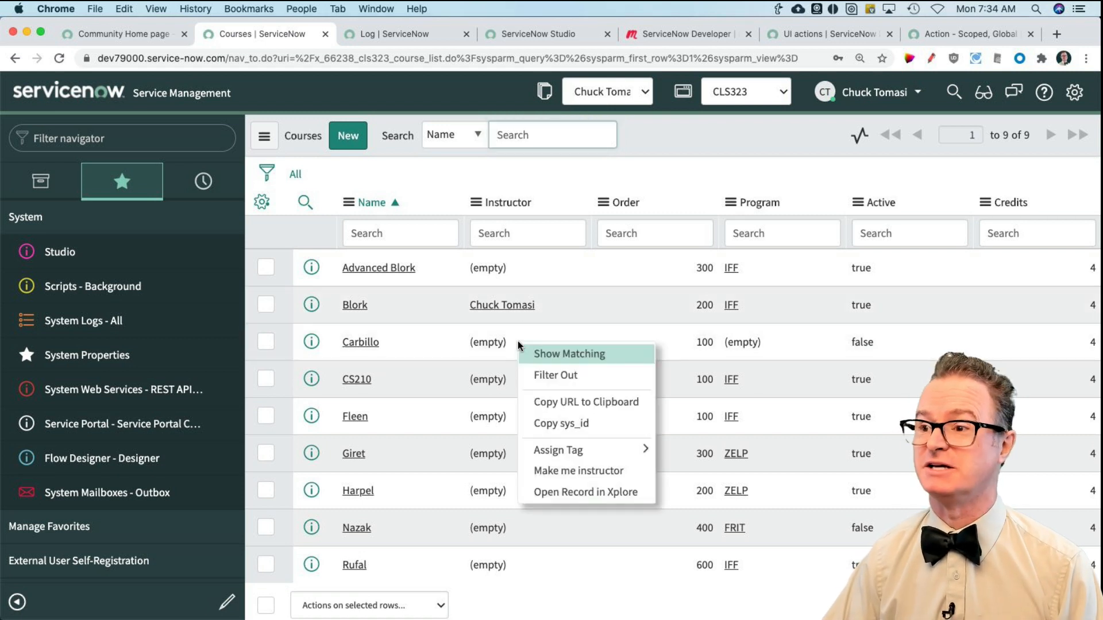
click(580, 472)
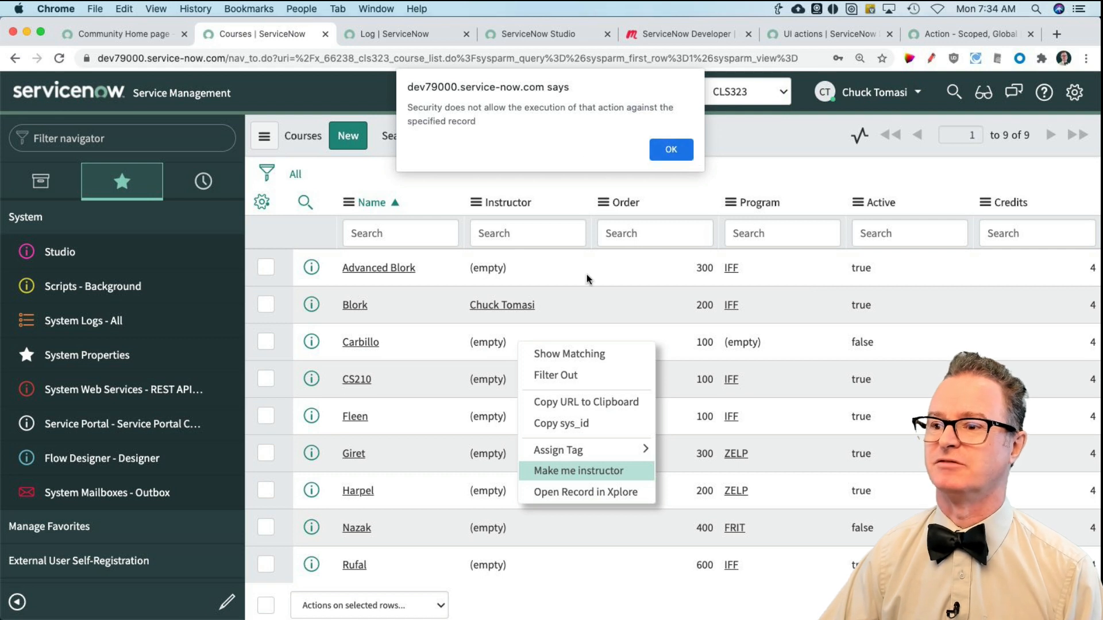
click(669, 152)
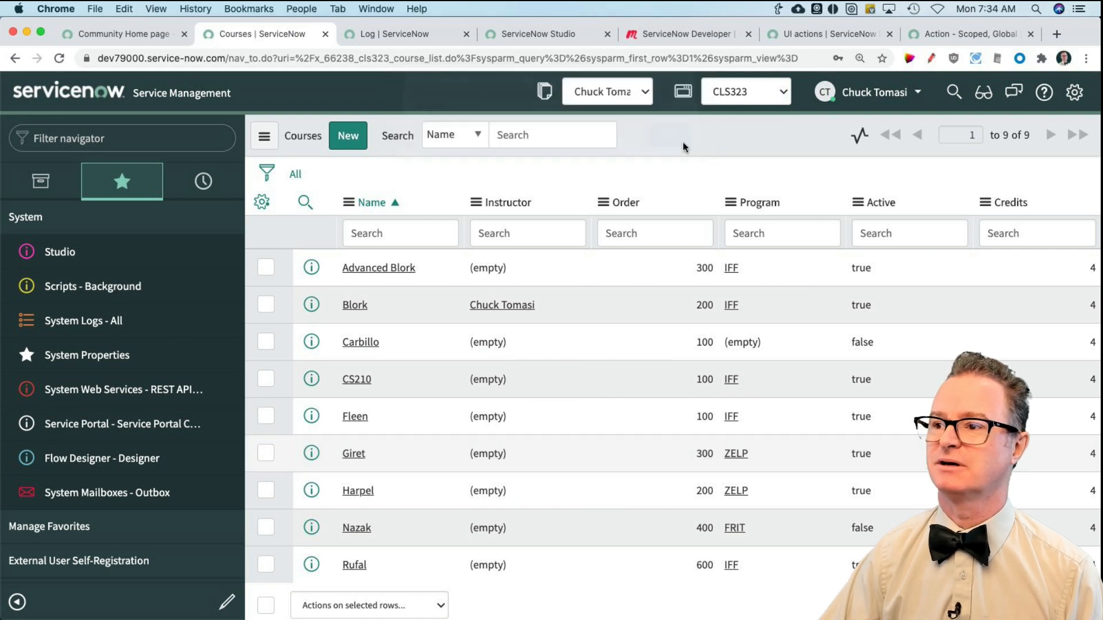
Step: Run Make me instructor on the Advanced Blork course
right_click(520, 266)
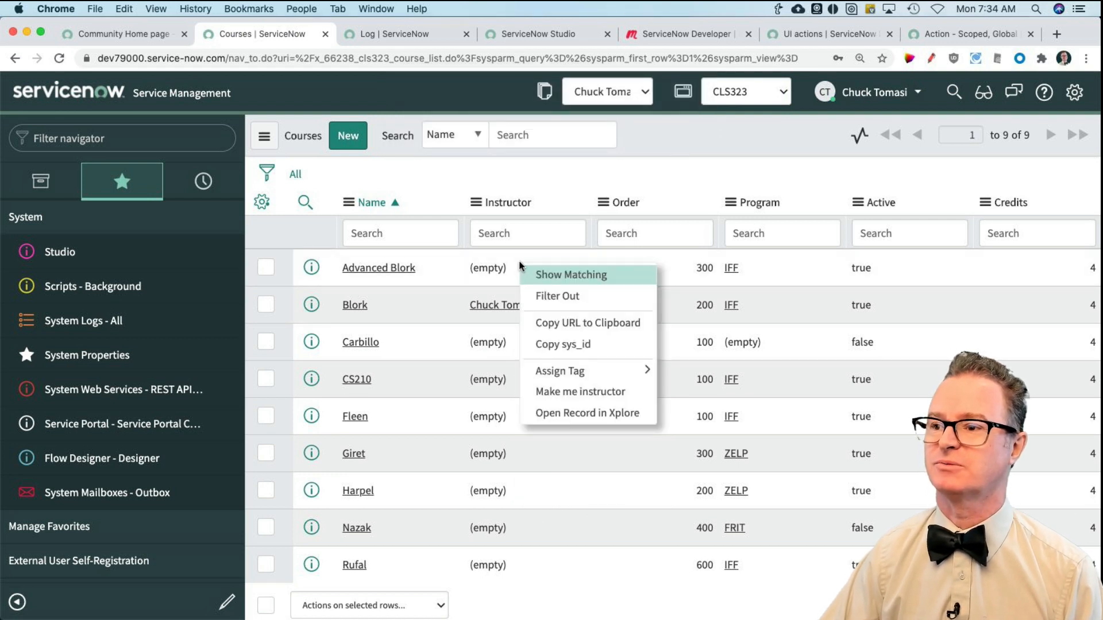
click(591, 392)
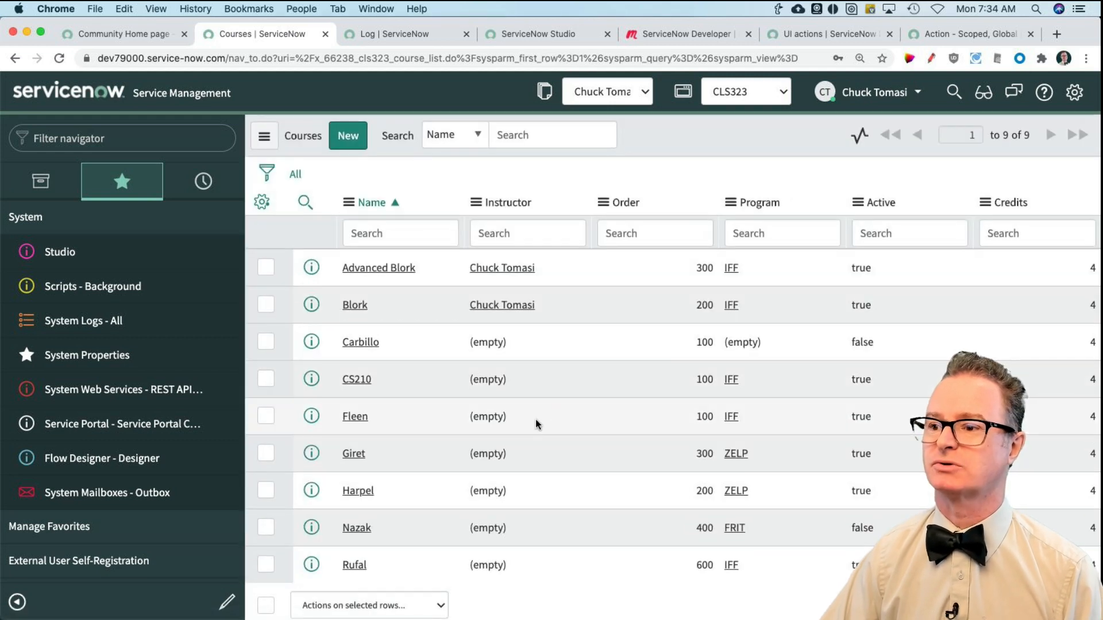
Step: Run Make me instructor on the Fleen course and refresh today's system log entries to check for script warnings
right_click(519, 426)
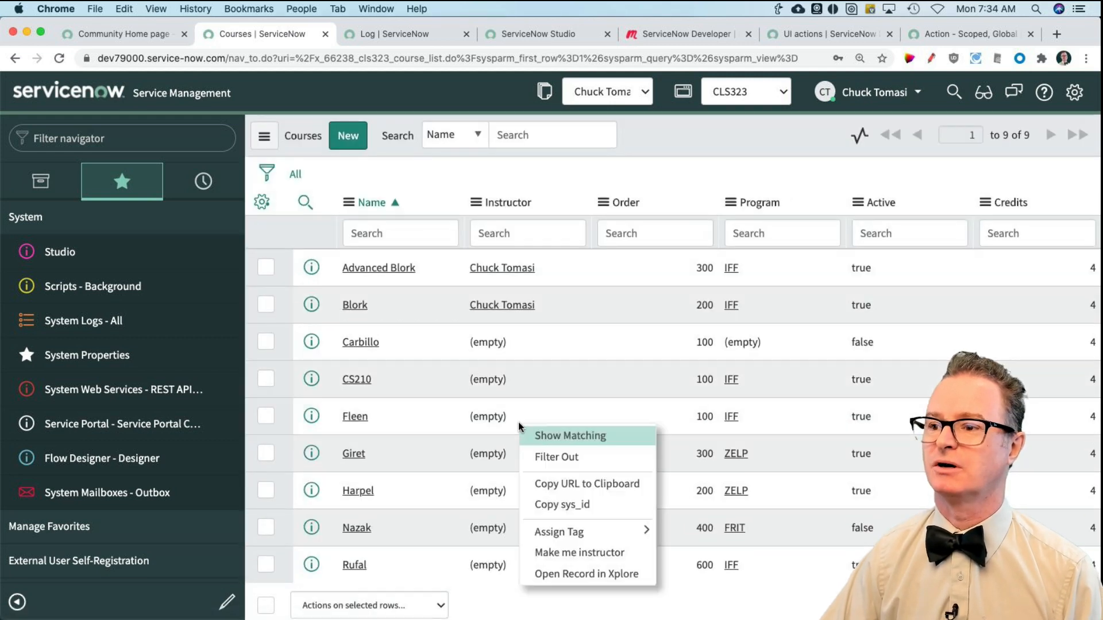
click(612, 555)
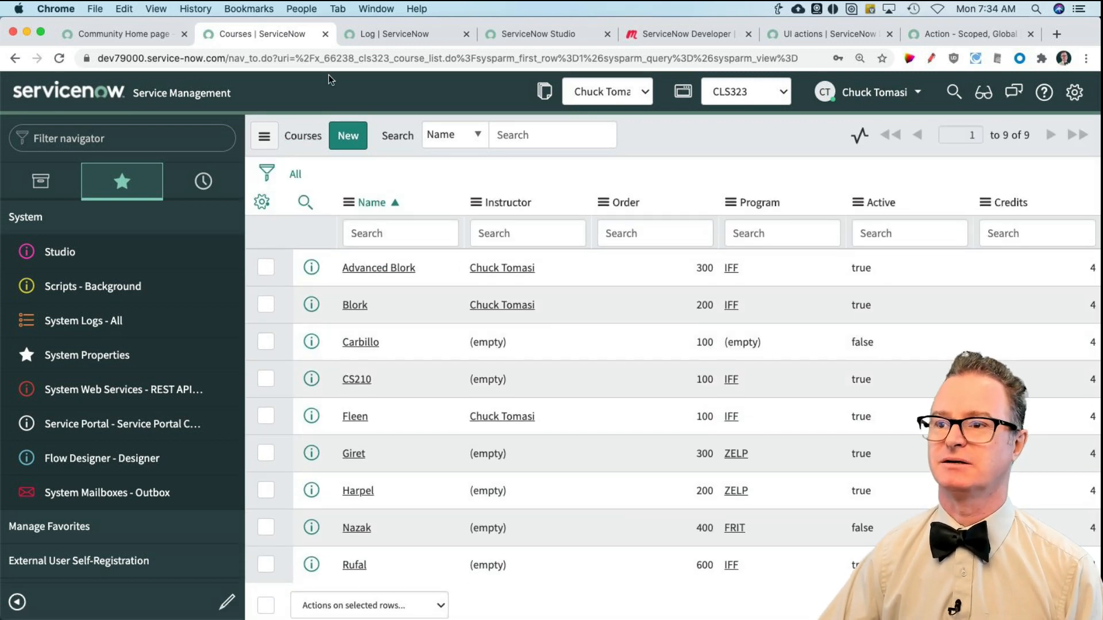
click(367, 36)
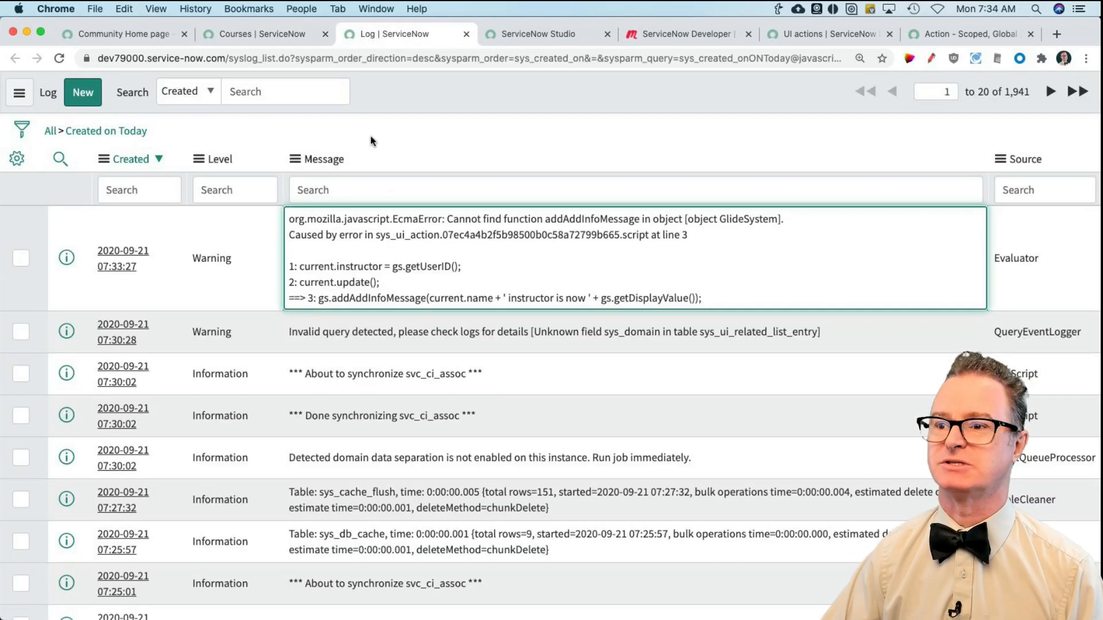
click(137, 131)
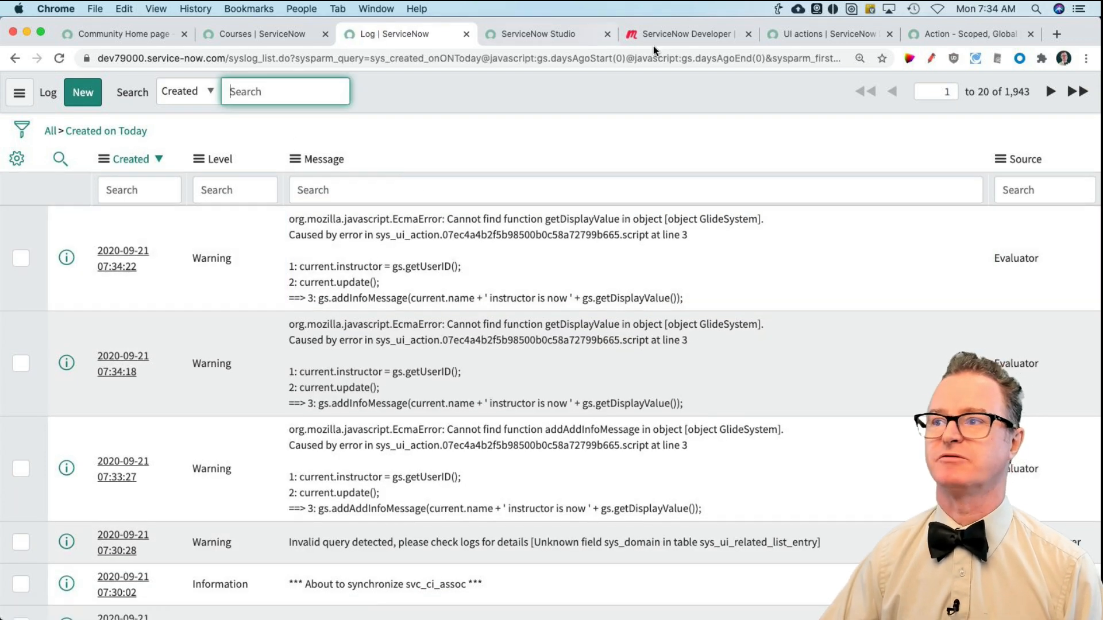
Step: Filter the Server Scoped API reference for glidesystem and look through its methods for one that returns the user's display name
click(947, 37)
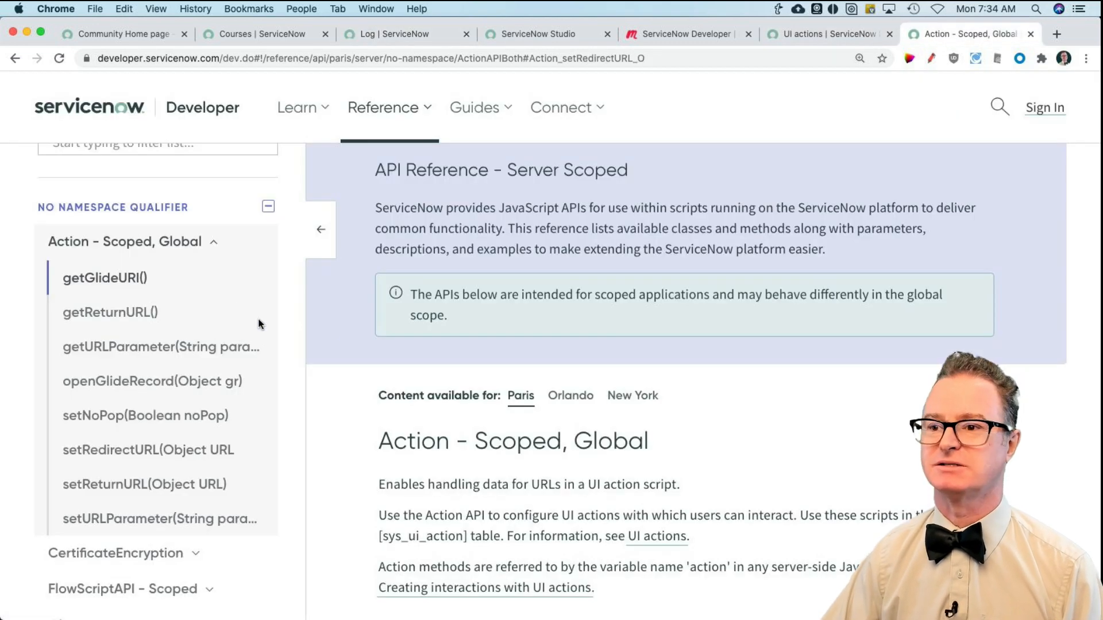
scroll(164, 238, up, 4)
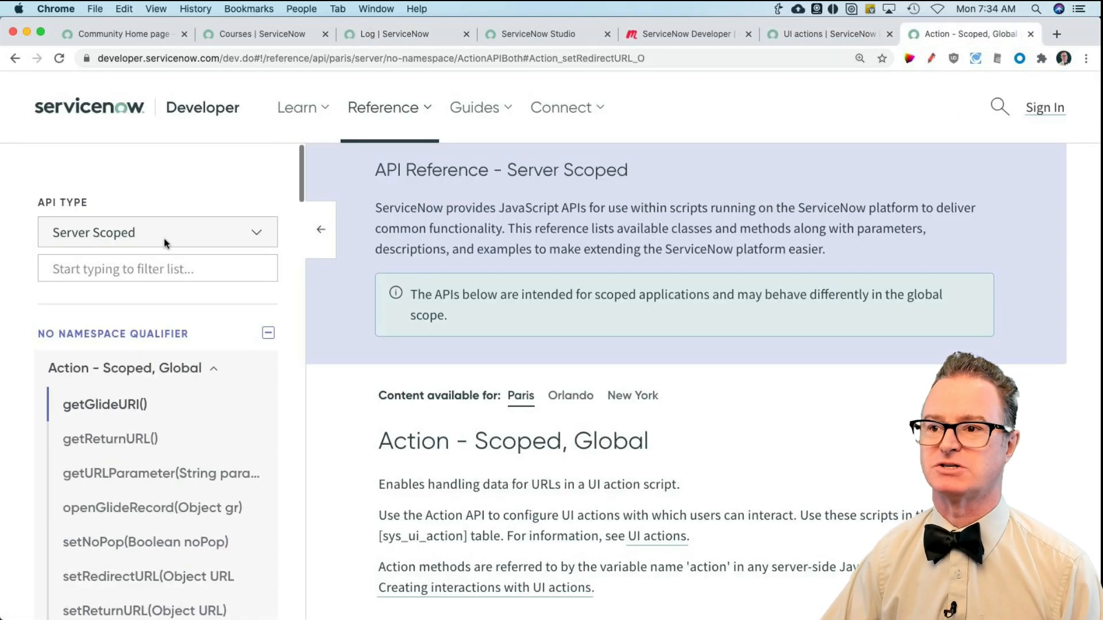
click(146, 273)
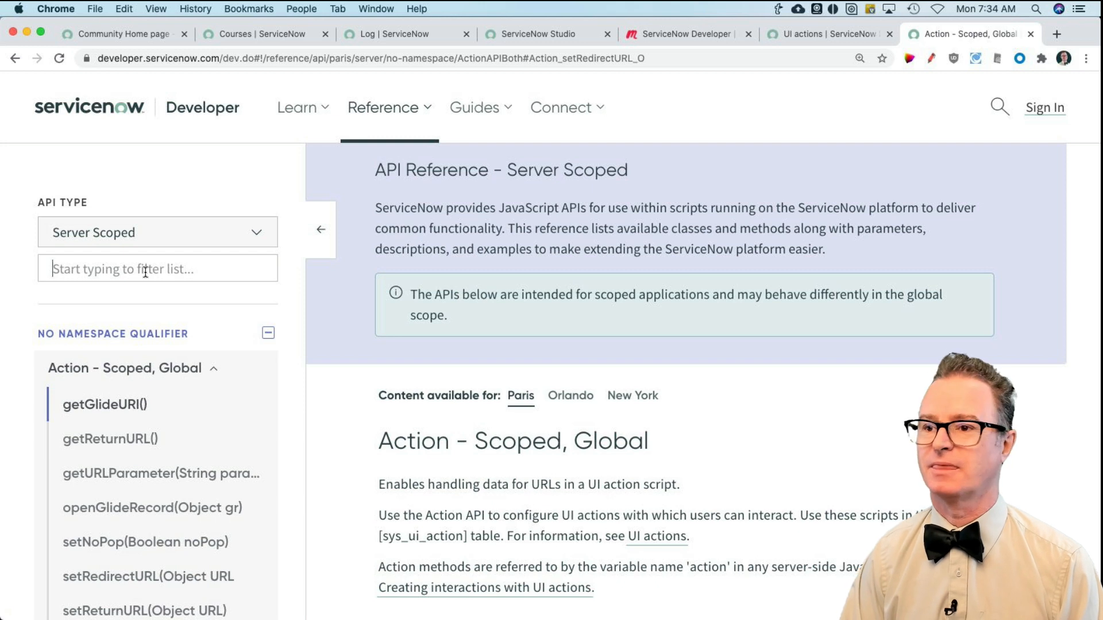
text(glidesystem)
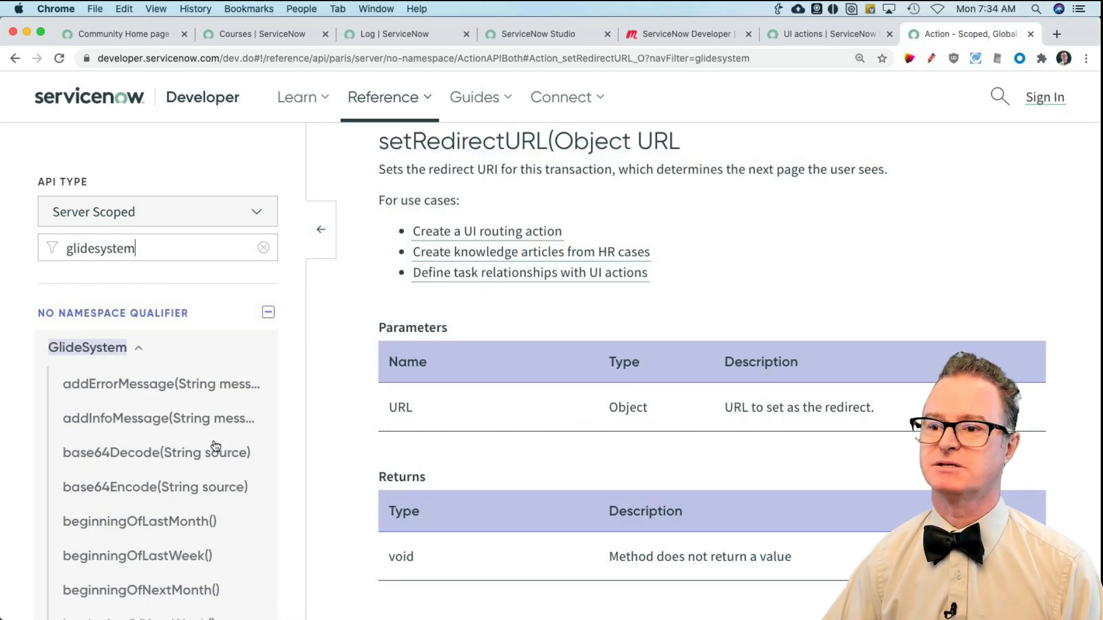
scroll(209, 446, down, 5)
scroll(209, 446, down, 13)
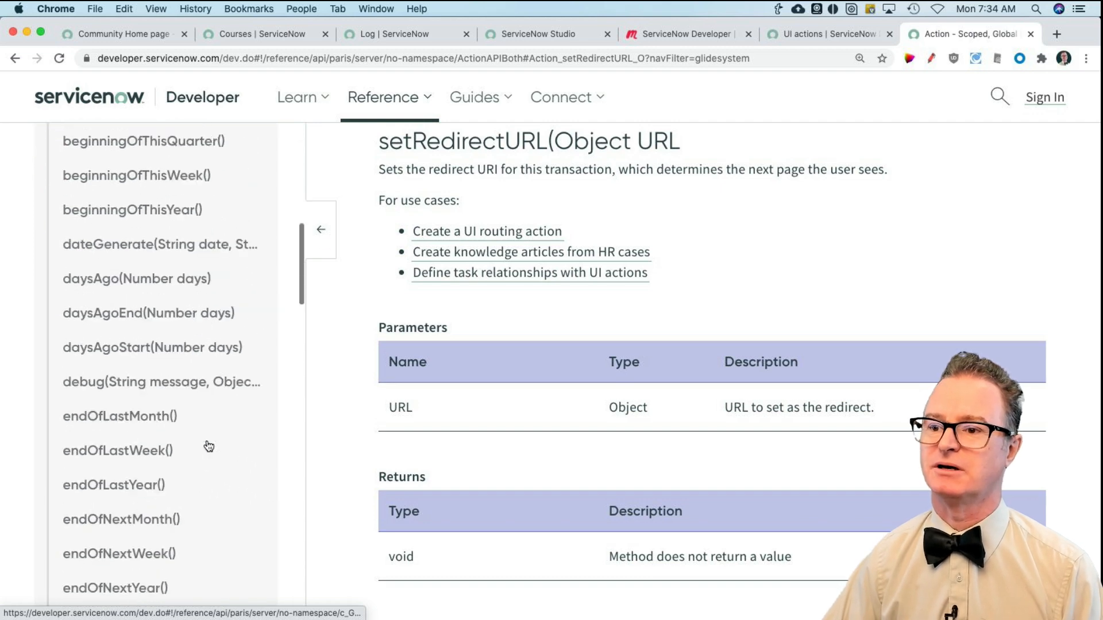
scroll(209, 446, down, 6)
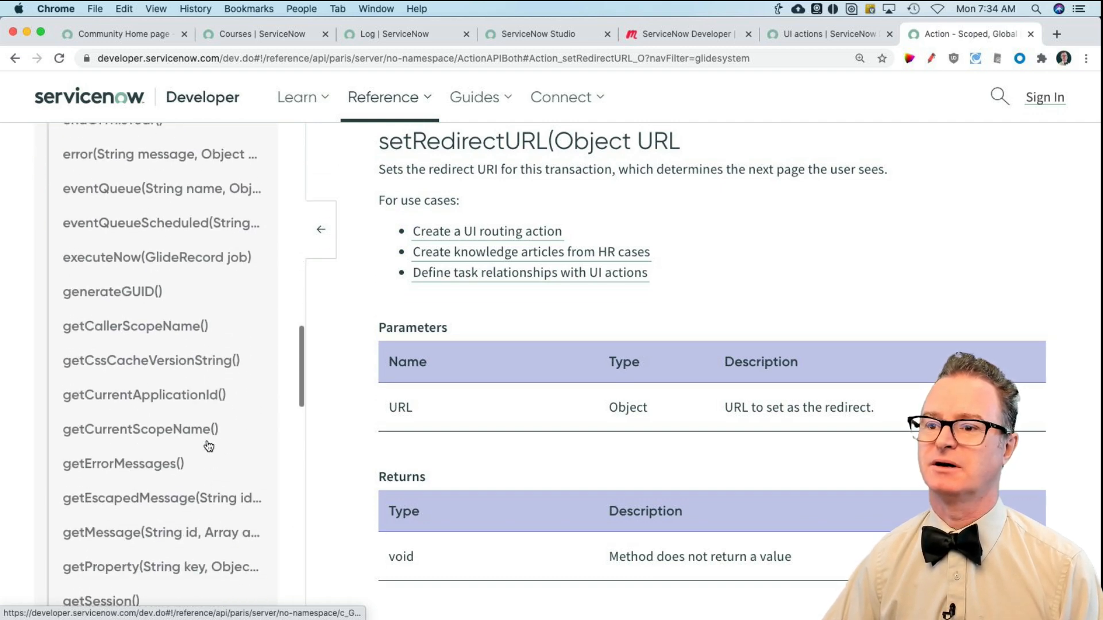
scroll(208, 446, down, 4)
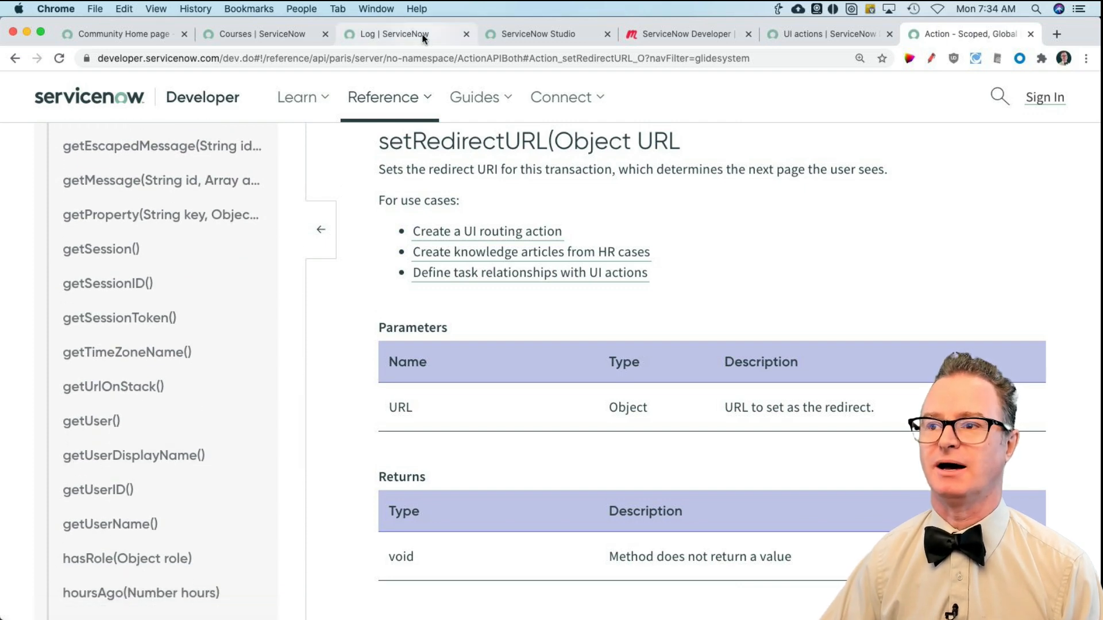
Step: Replace getDisplayValue with getUserDisplayName on line 3 of the Make me instructor script and update the UI action
click(548, 32)
scroll(641, 294, down, 10)
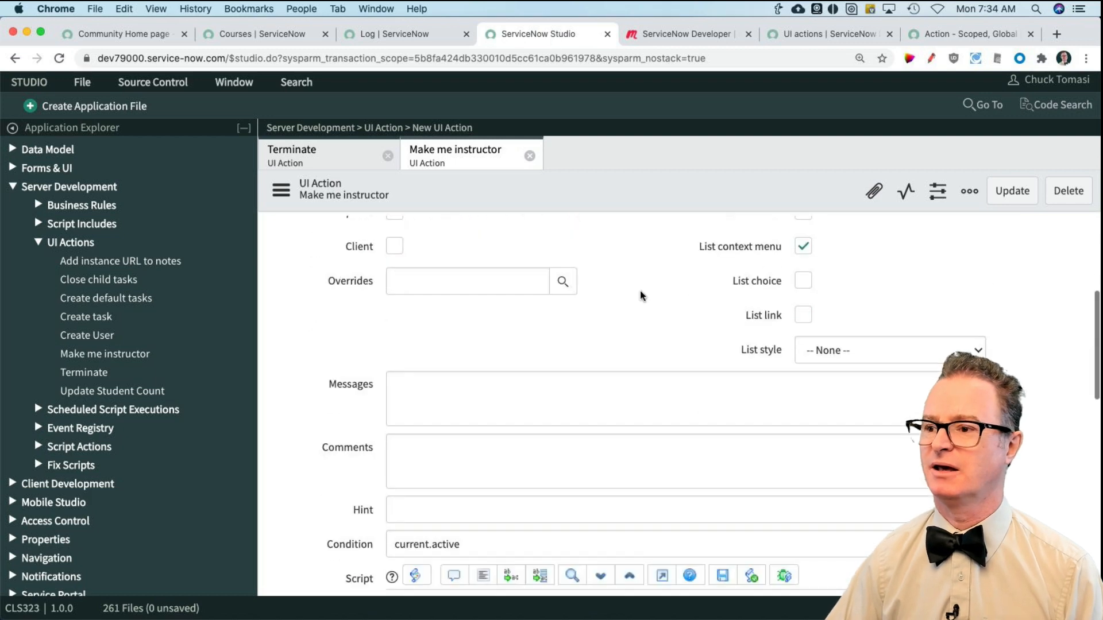
double_click(845, 352)
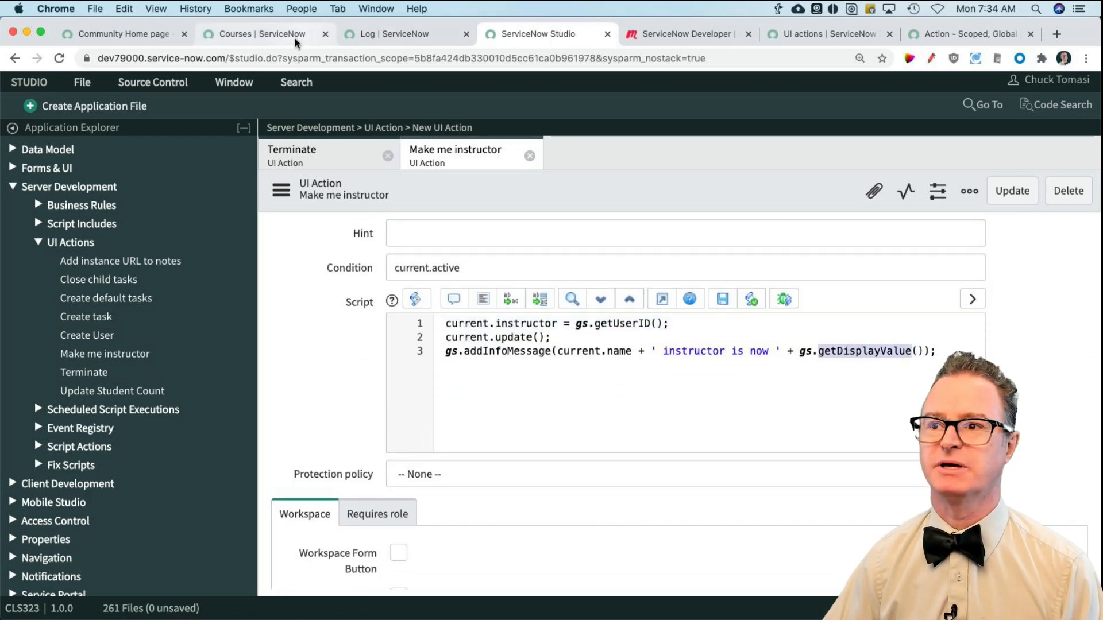
click(954, 33)
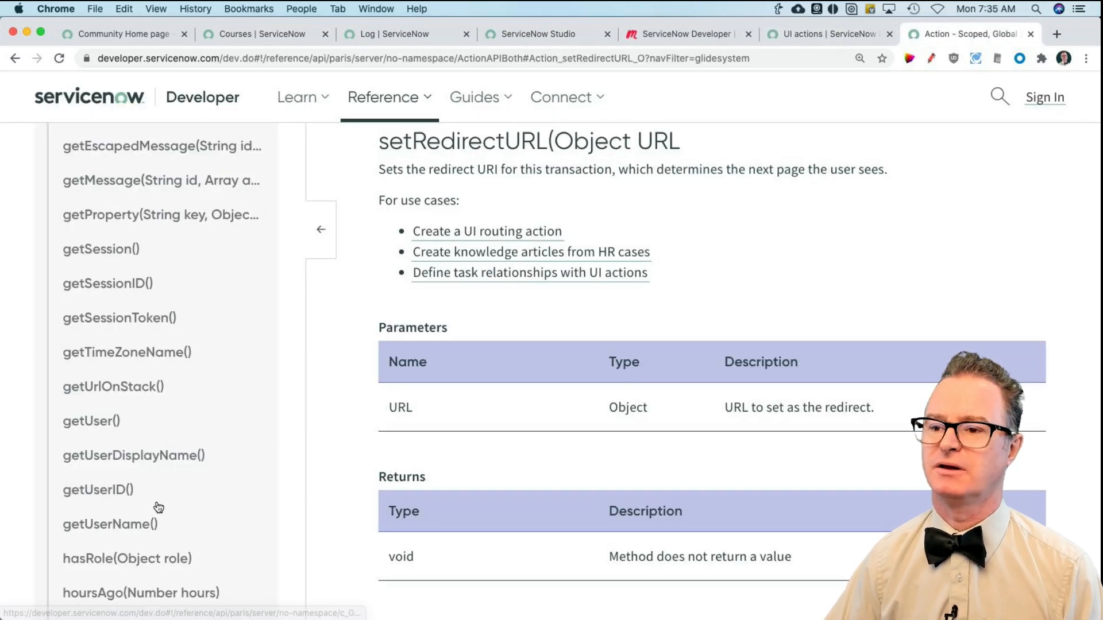
scroll(161, 506, down, 2)
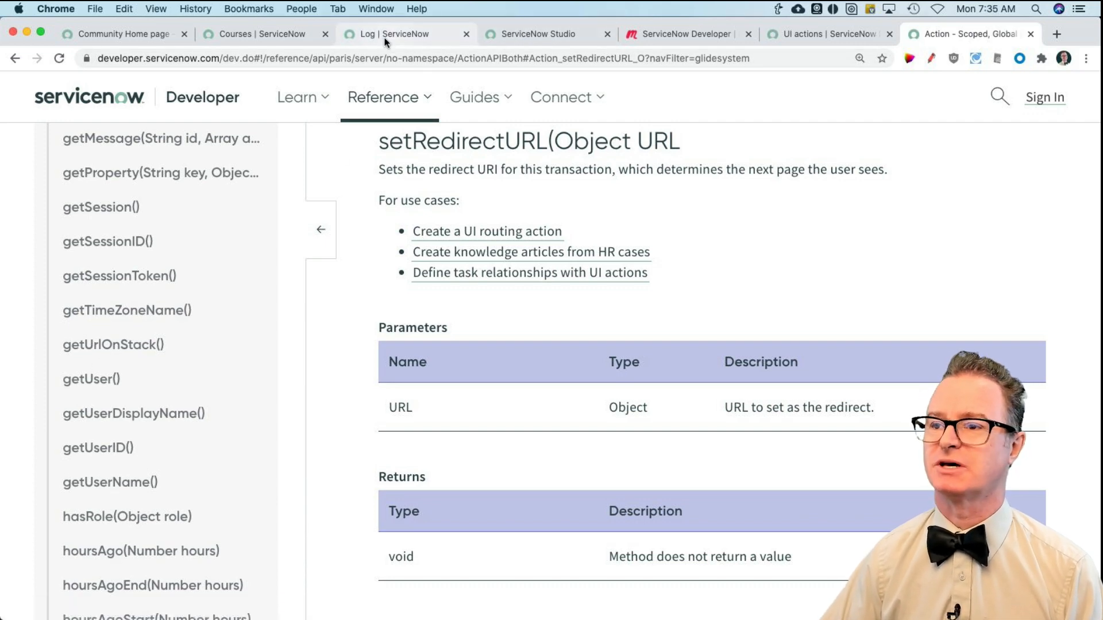
click(506, 35)
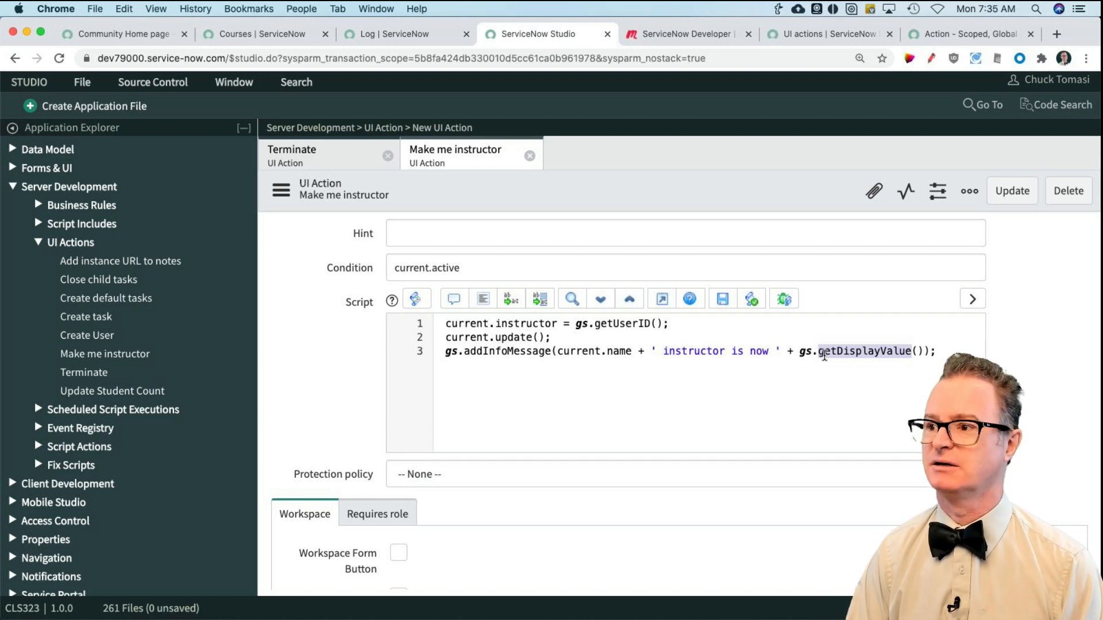
text(getUserDIsplay)
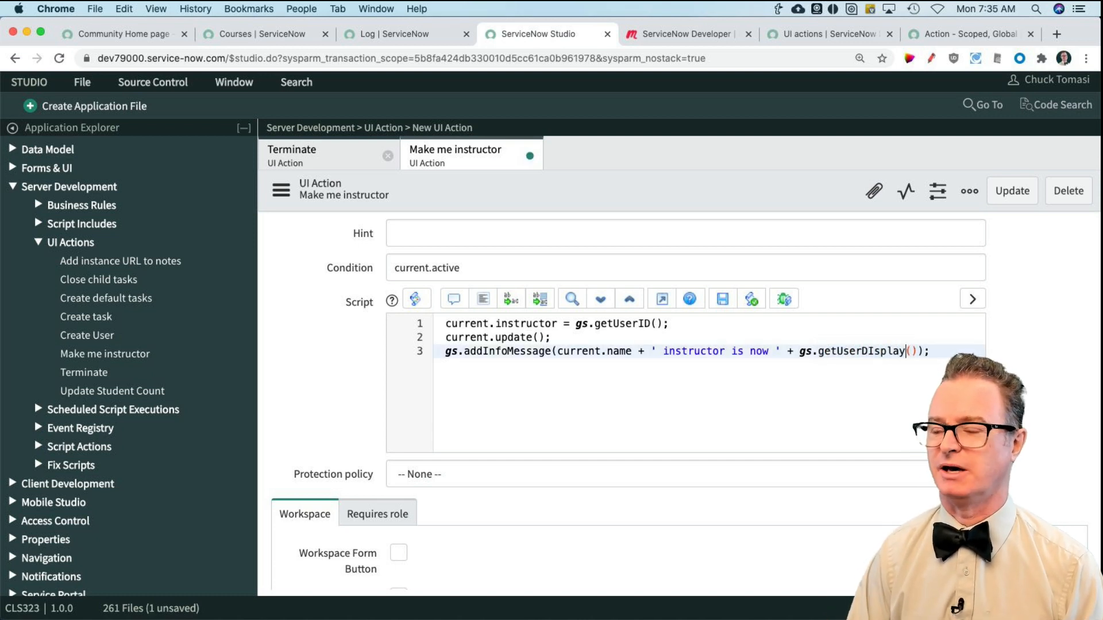
text(ispl)
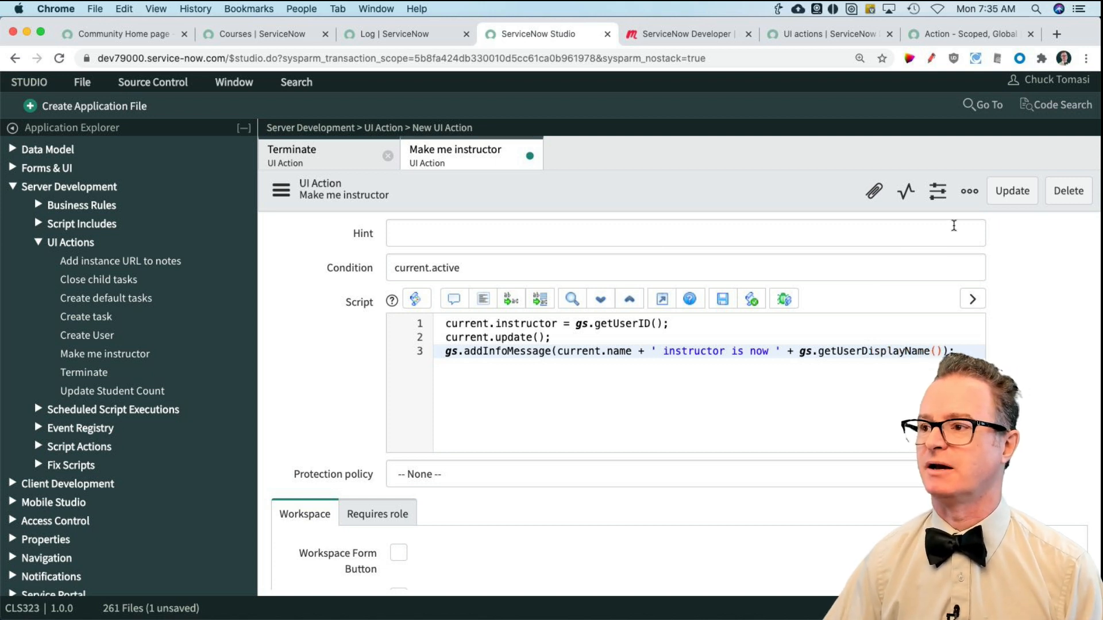
click(996, 198)
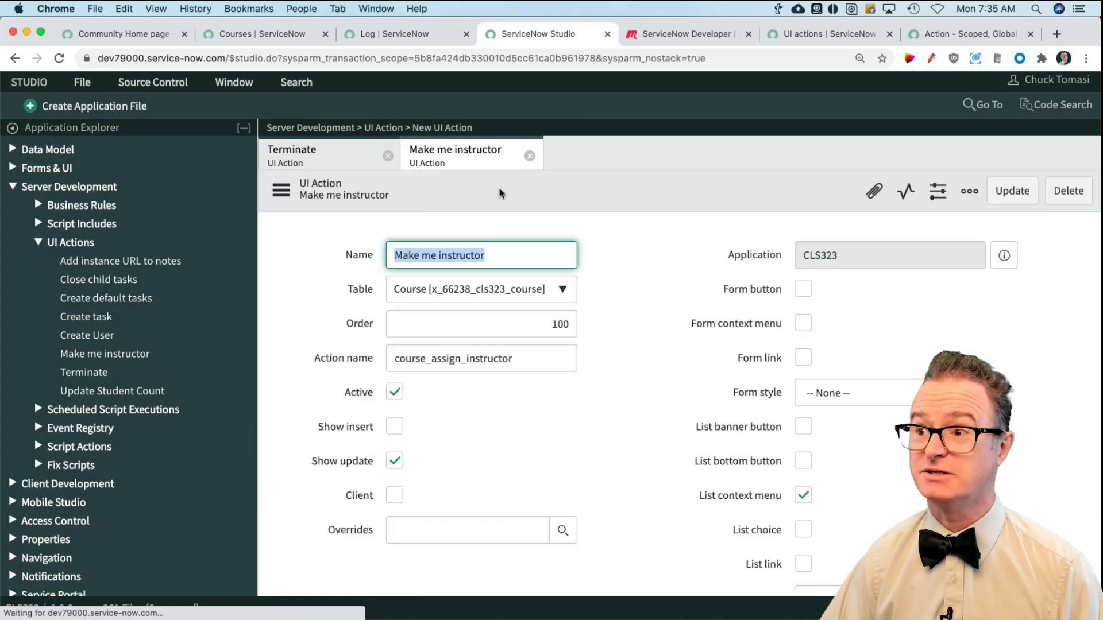
Step: Reload the full Courses list, try to run Make me instructor on the Carbillo course, and dismiss the alert
click(247, 33)
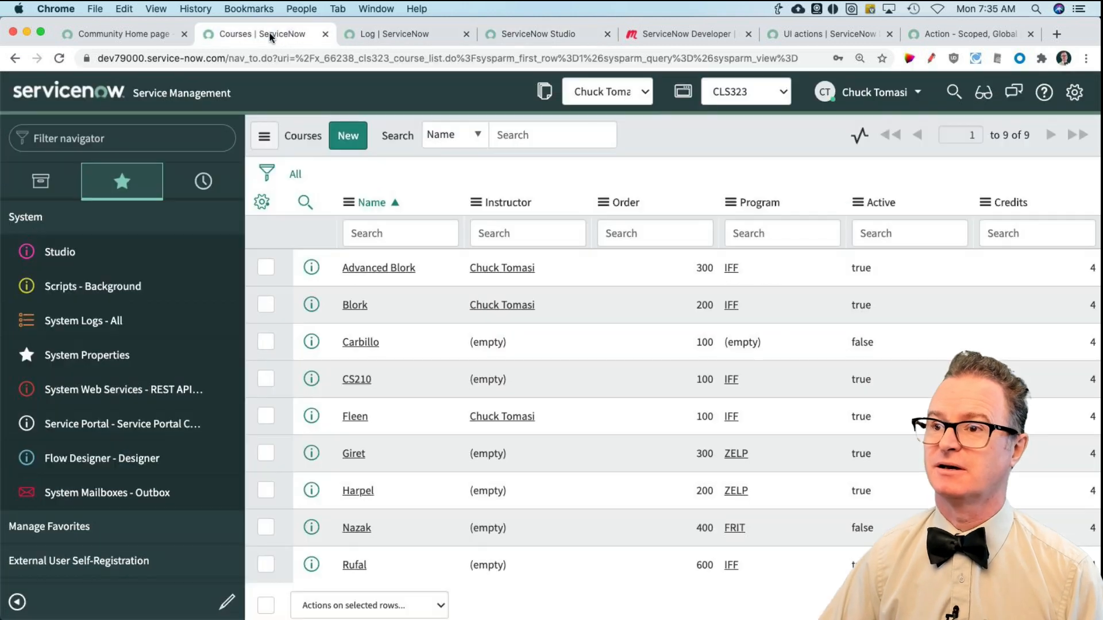
click(295, 175)
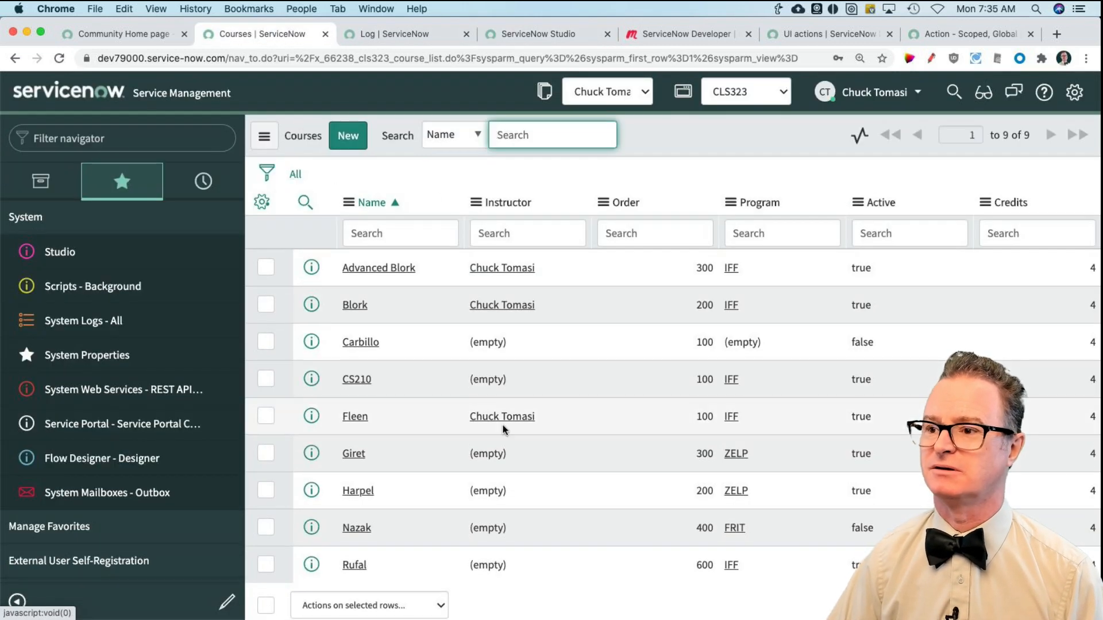
right_click(514, 347)
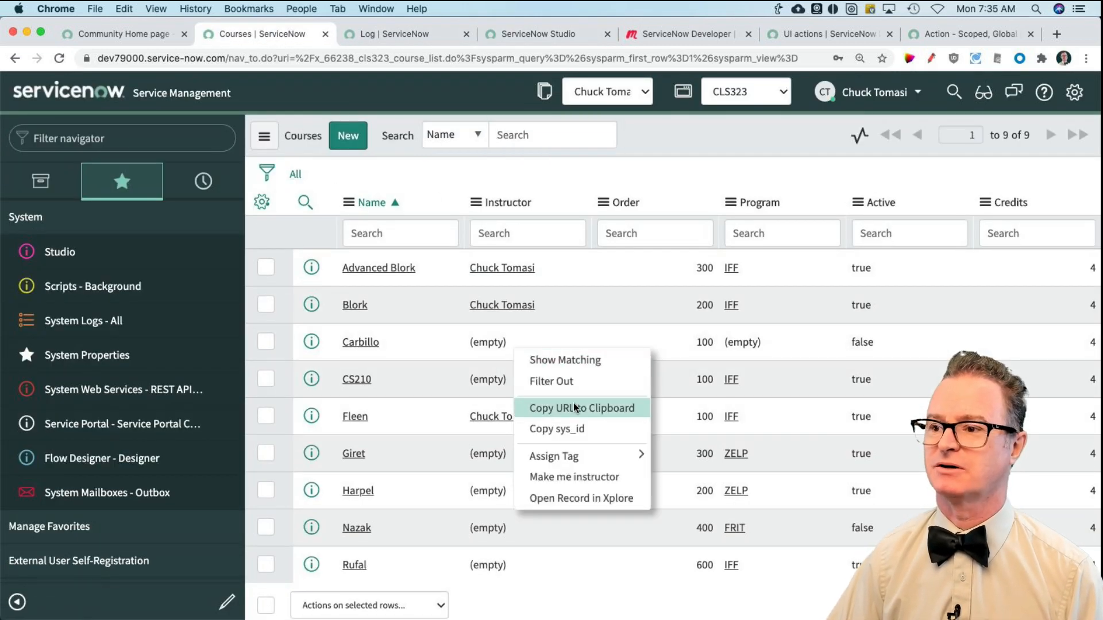
click(594, 478)
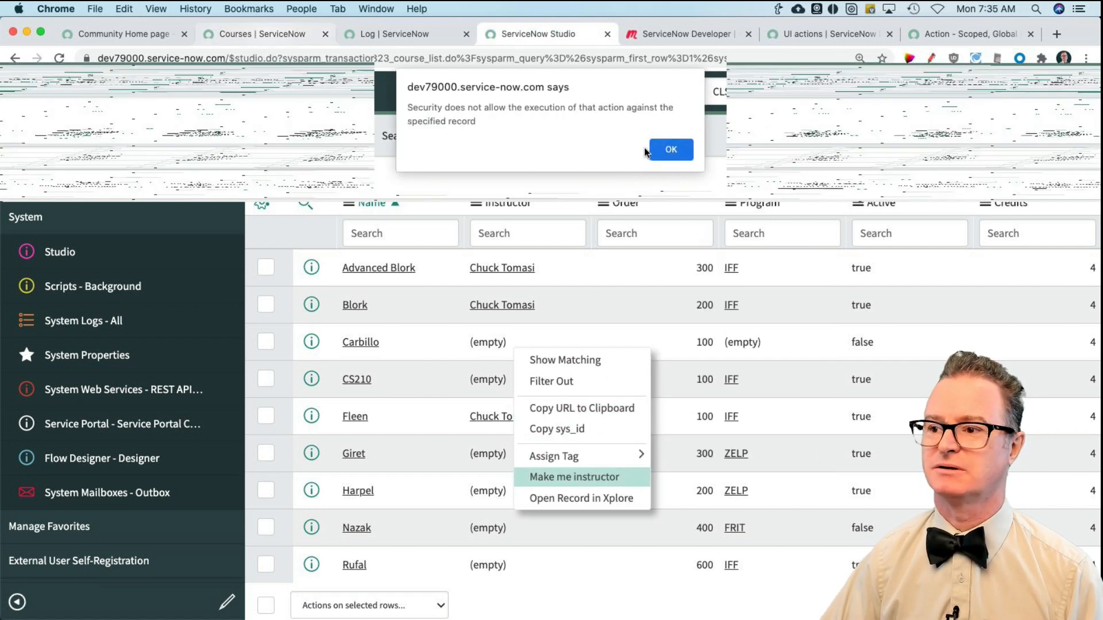
click(678, 153)
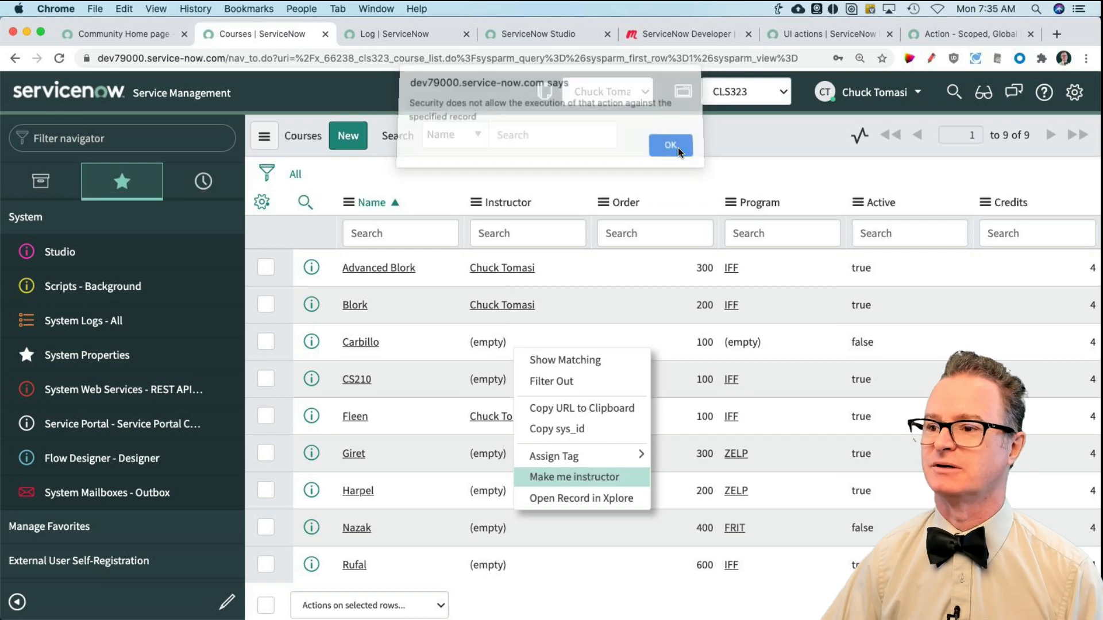
Step: Try to run Make me instructor on the inactive Nazak course and dismiss the alert
right_click(516, 523)
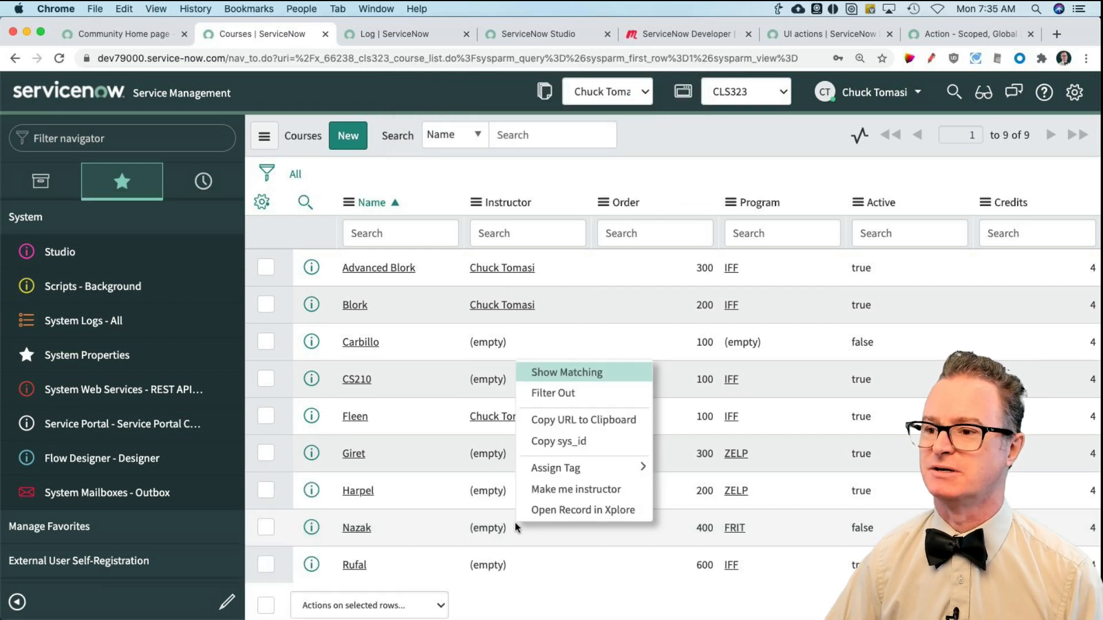
click(550, 493)
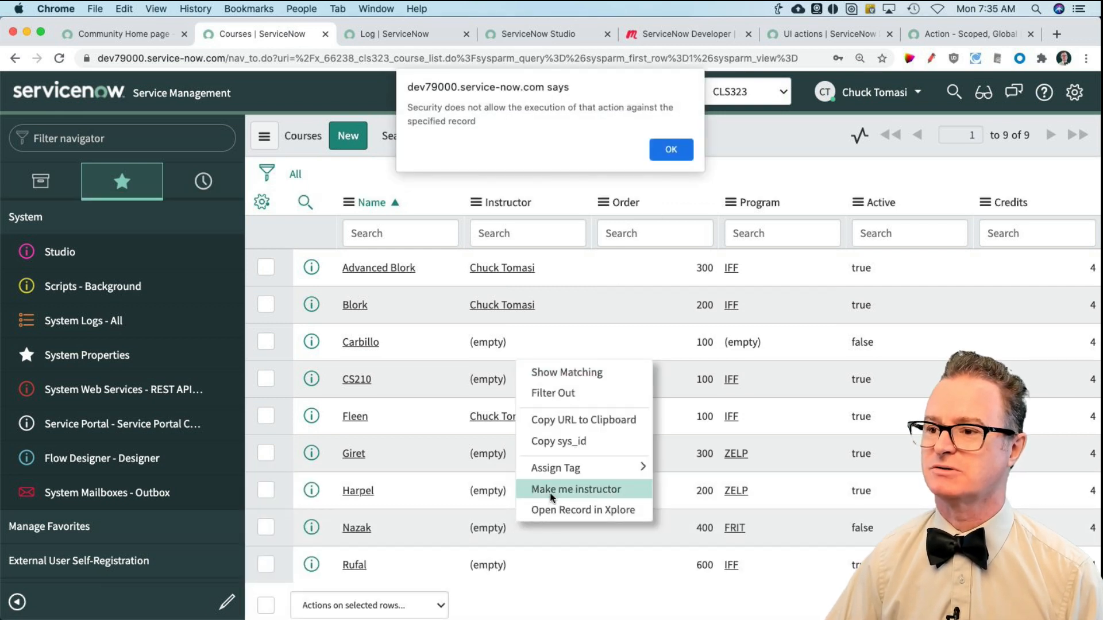
click(670, 151)
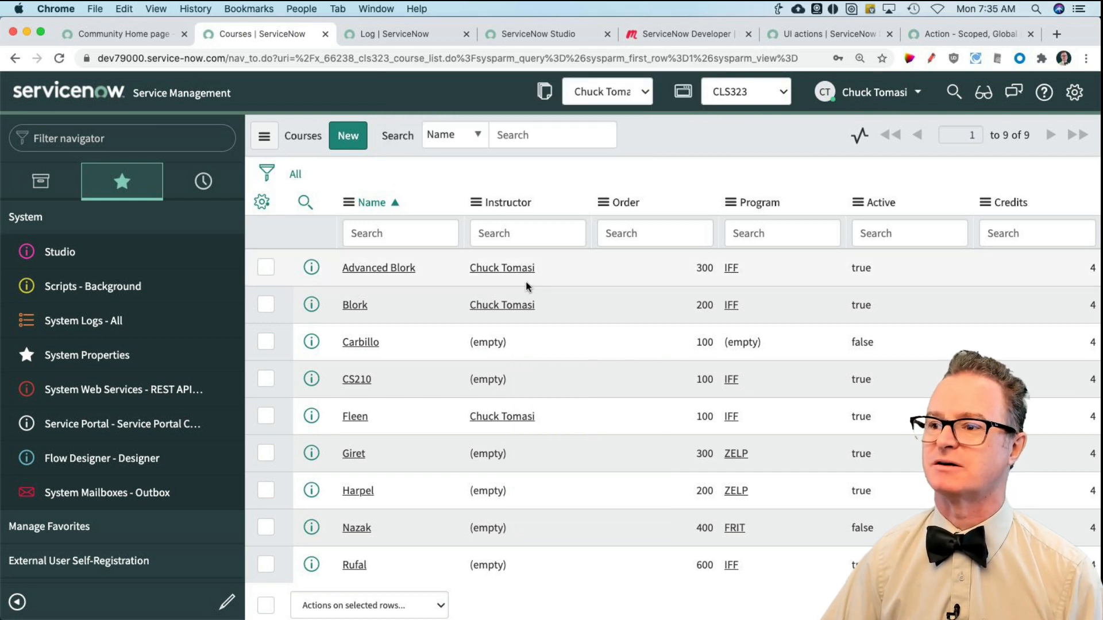
Step: Clear the Instructor field of the Advanced Blork course directly in the list
click(540, 280)
double_click(540, 280)
key(BackSpace)
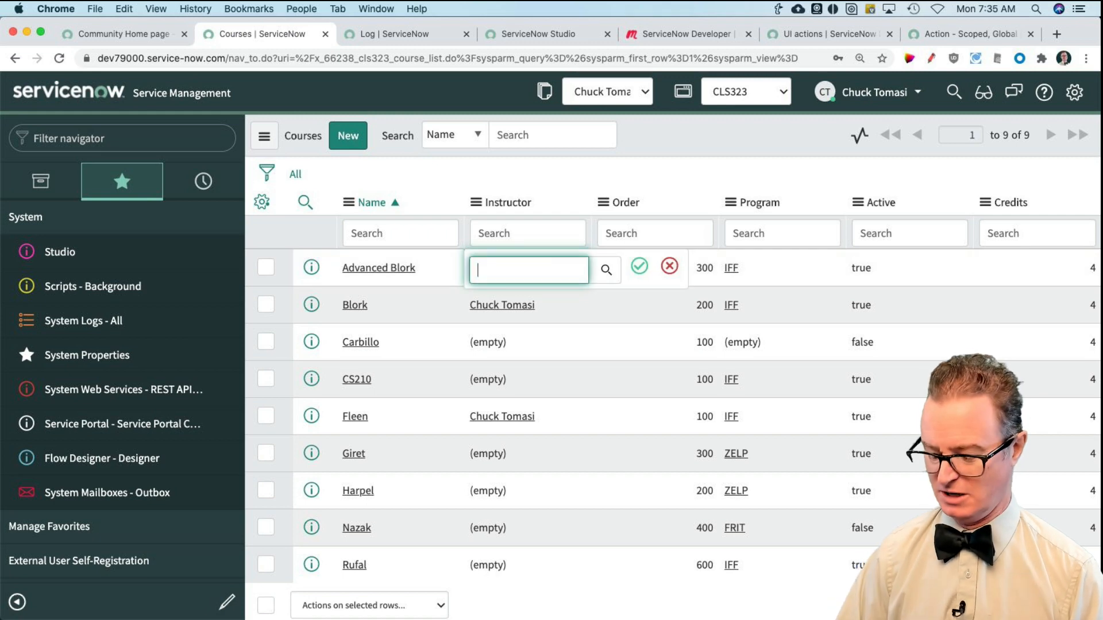
key(Return)
Step: Run Make me instructor on the Advanced Blork course and dismiss the info message
right_click(542, 260)
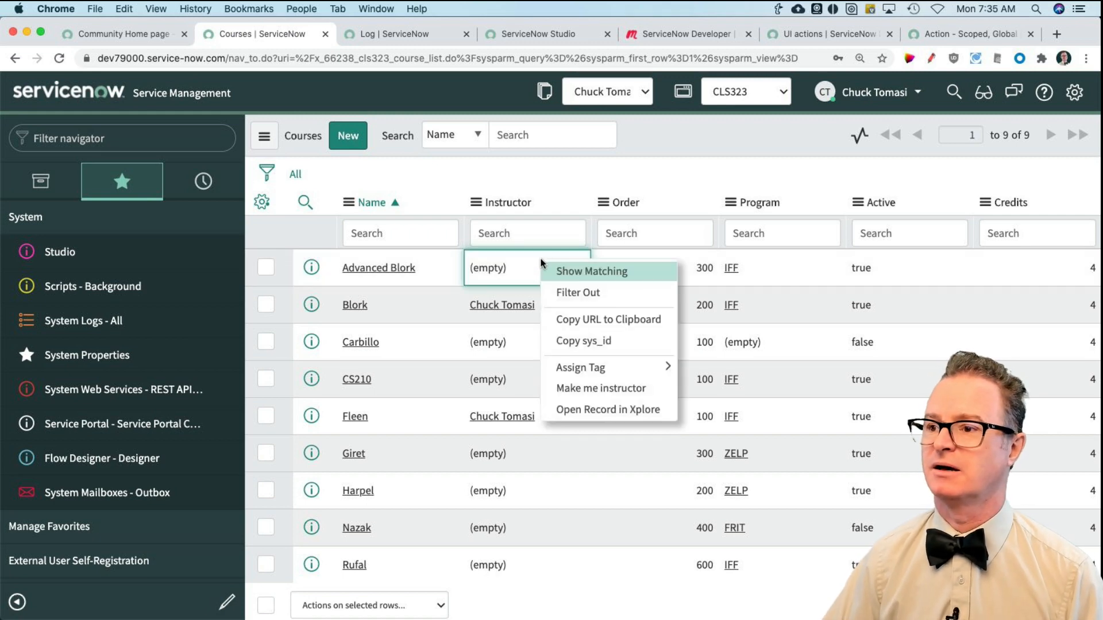
click(637, 392)
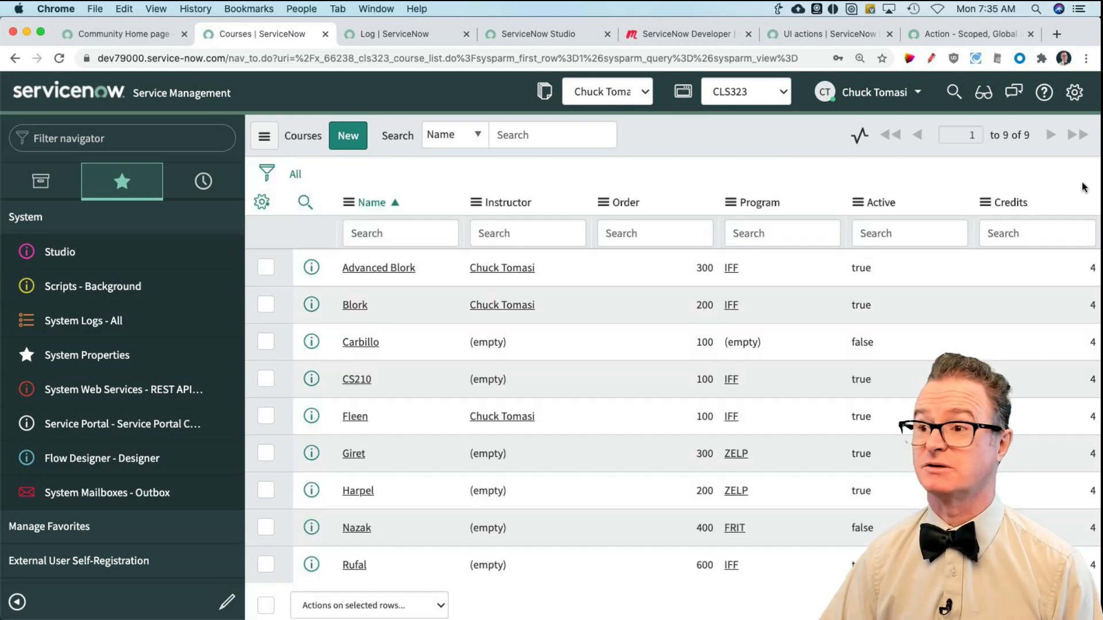
click(1079, 180)
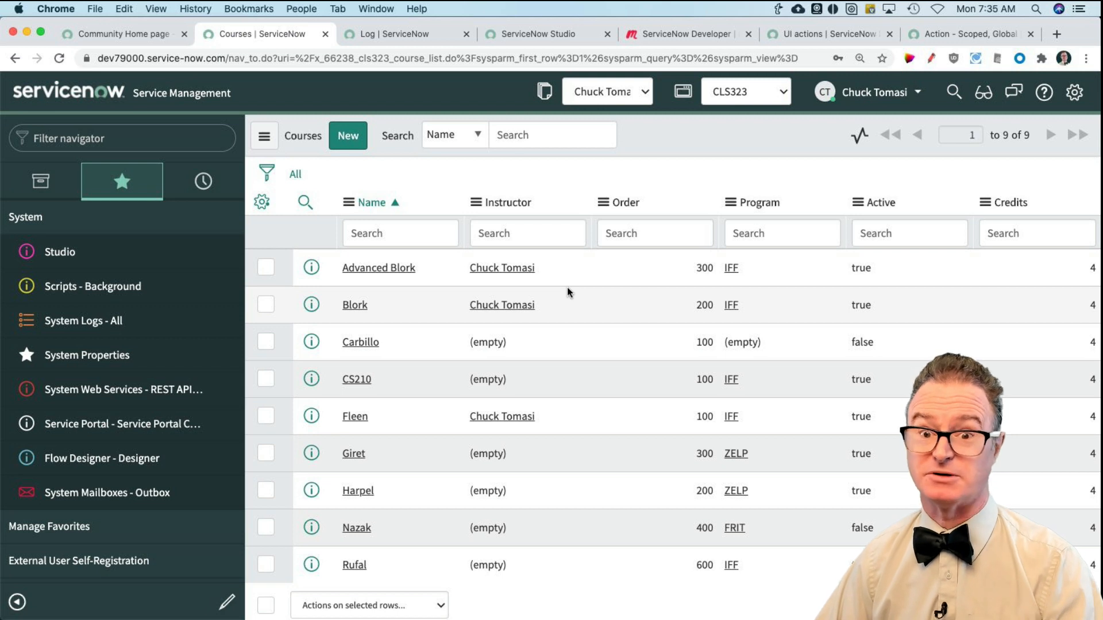
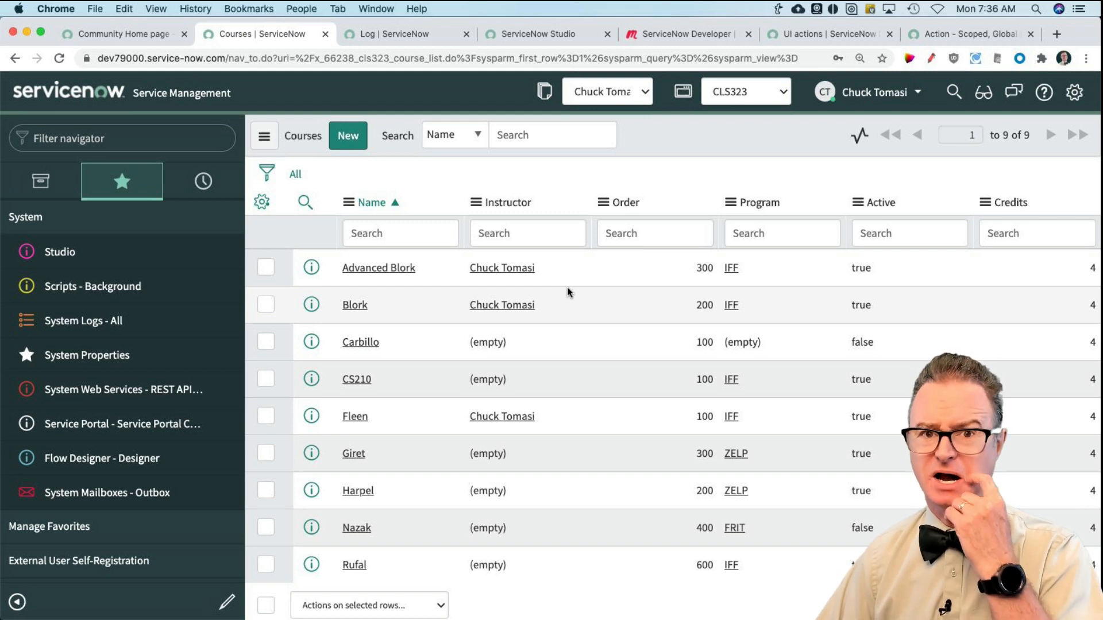
Step: Switch to Studio and show the XML of the Make me instructor UI action
click(562, 40)
scroll(656, 241, down, 1)
scroll(658, 242, up, 1)
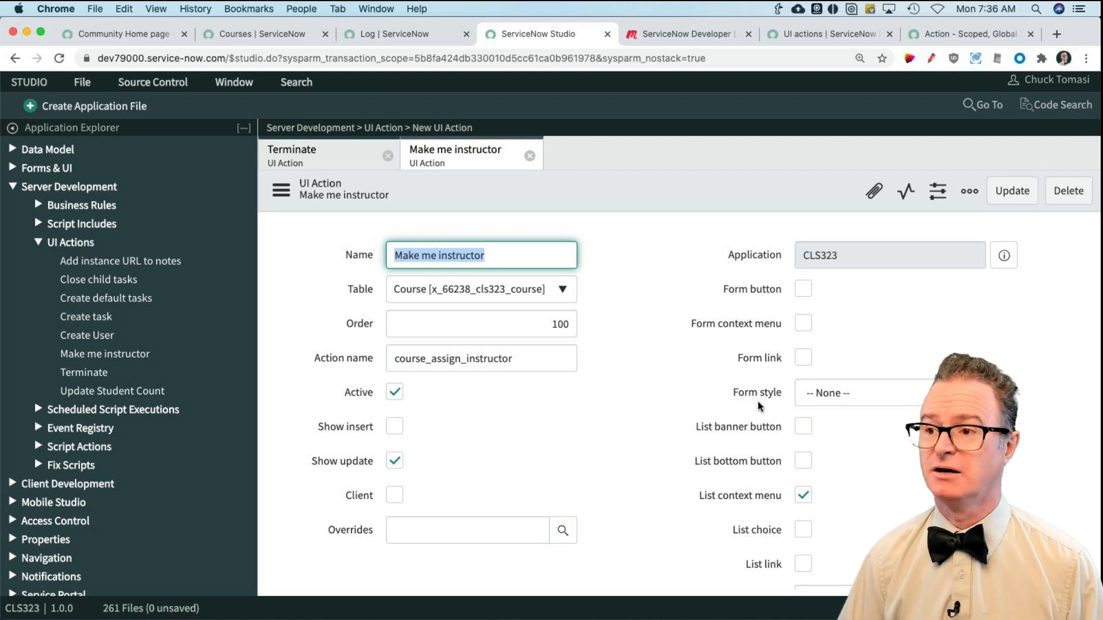
click(281, 193)
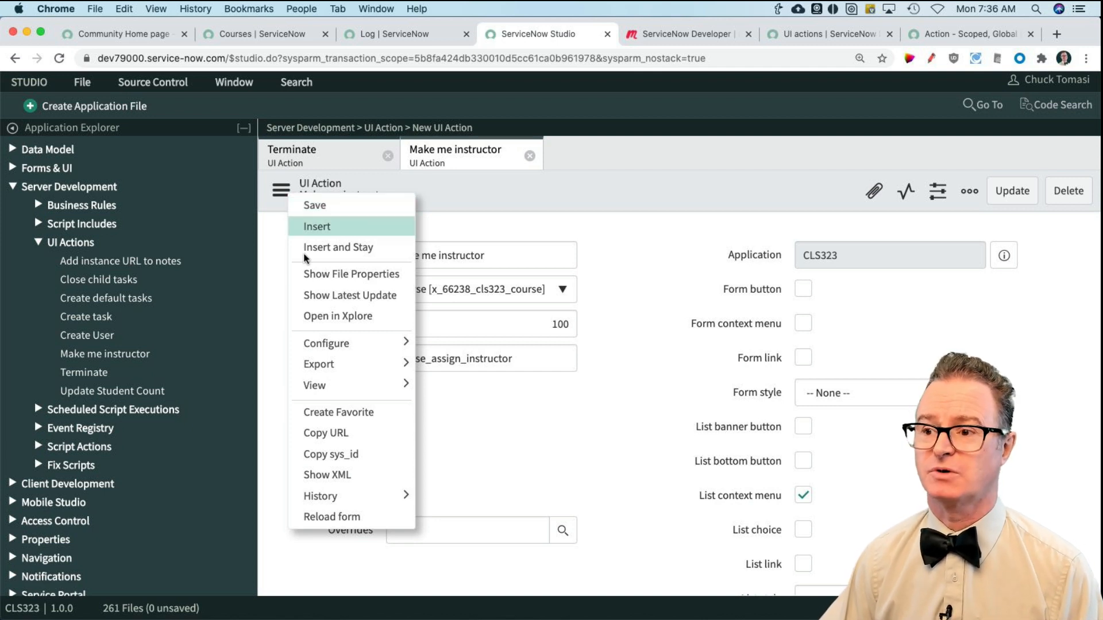
click(345, 456)
click(277, 198)
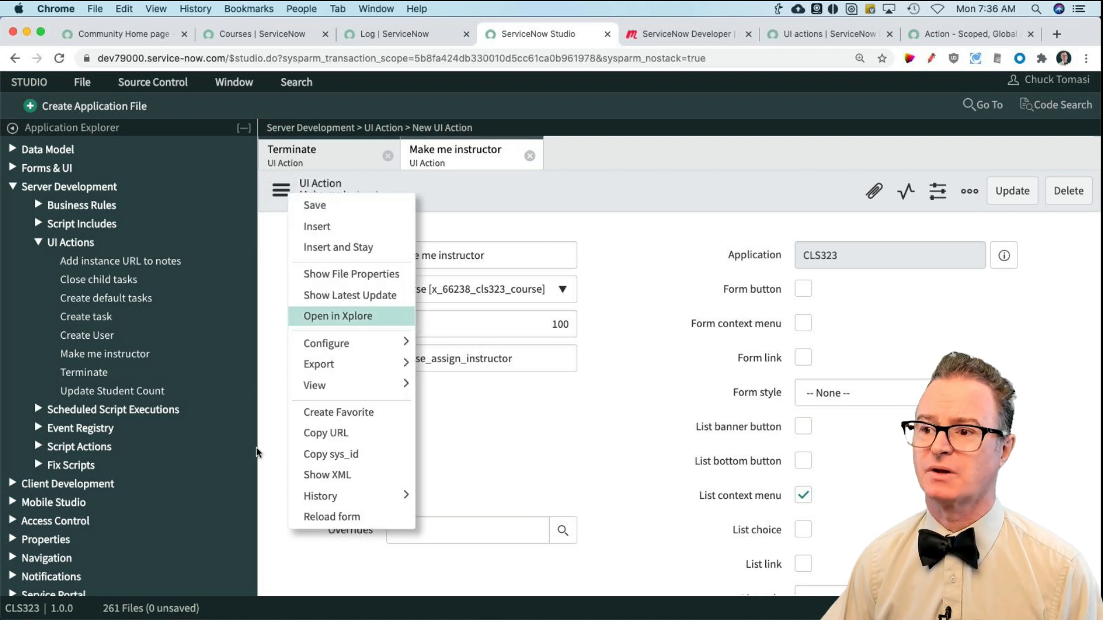
click(322, 455)
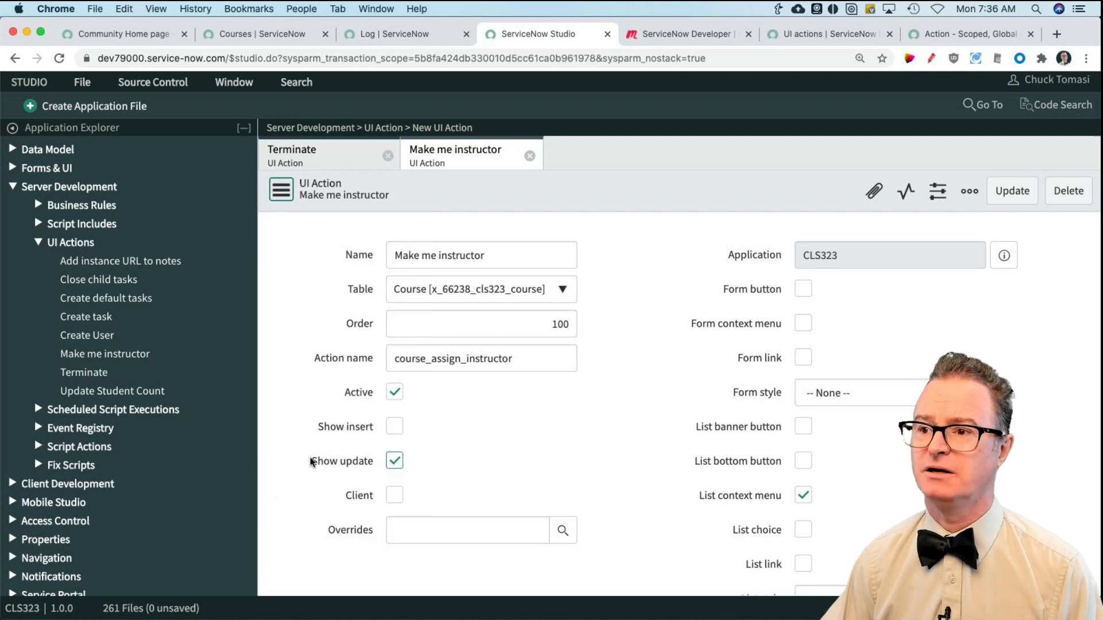
click(280, 192)
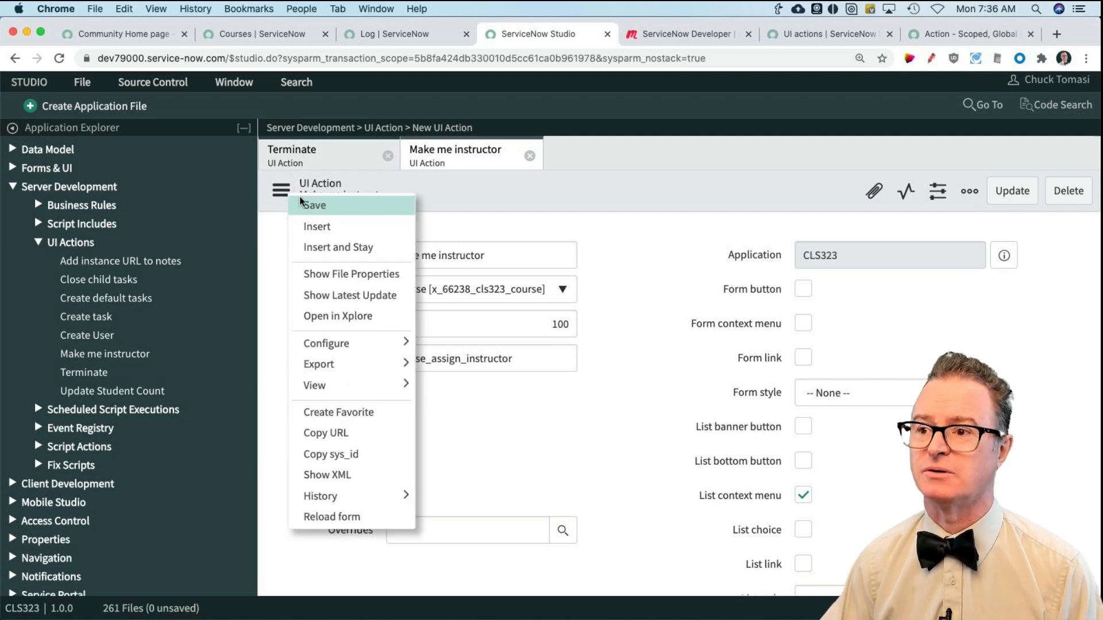
click(340, 475)
Step: Examine the form_action, form_button and list_action values in the UI action's XML, and close the XML window
drag(479, 389, 896, 618)
scroll(277, 353, down, 5)
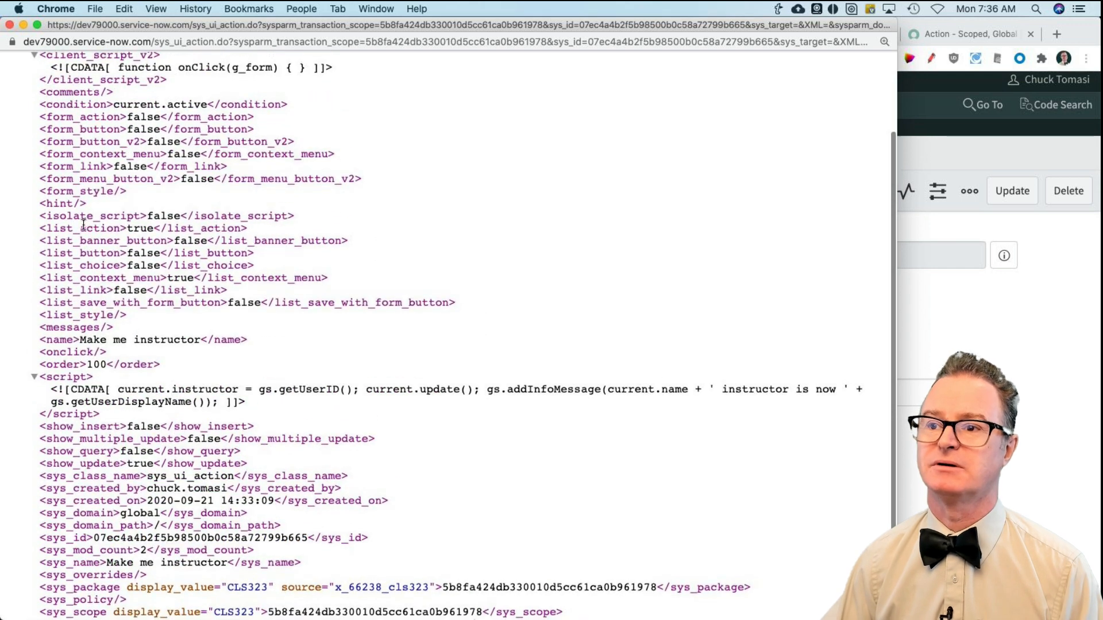
drag(40, 120, 260, 131)
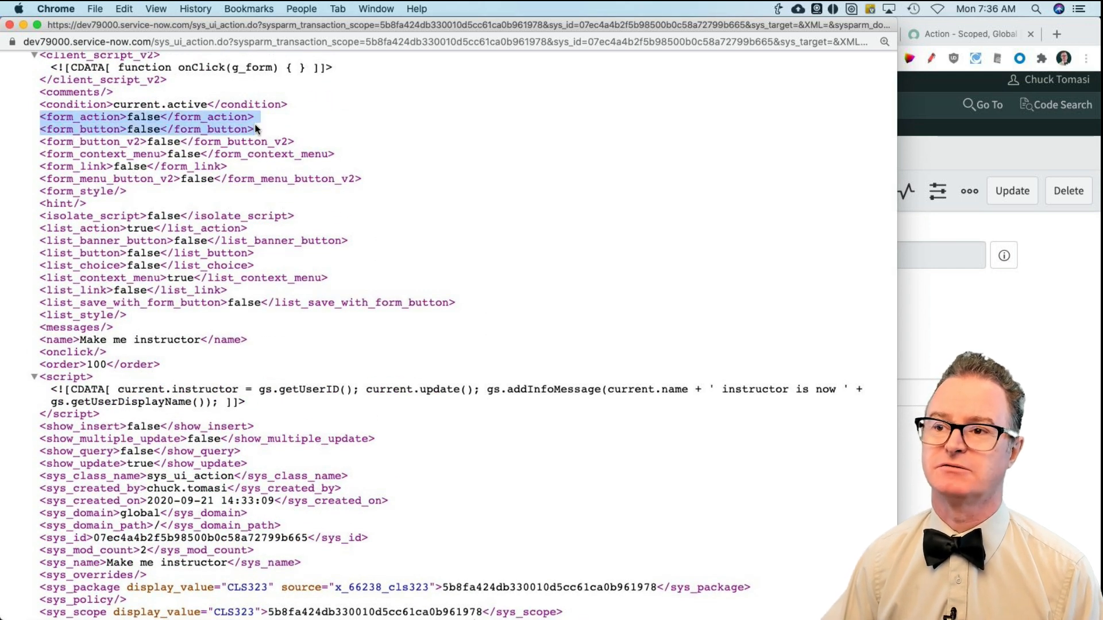
key(super+equal)
key(super+equal)
scroll(156, 240, left, 2)
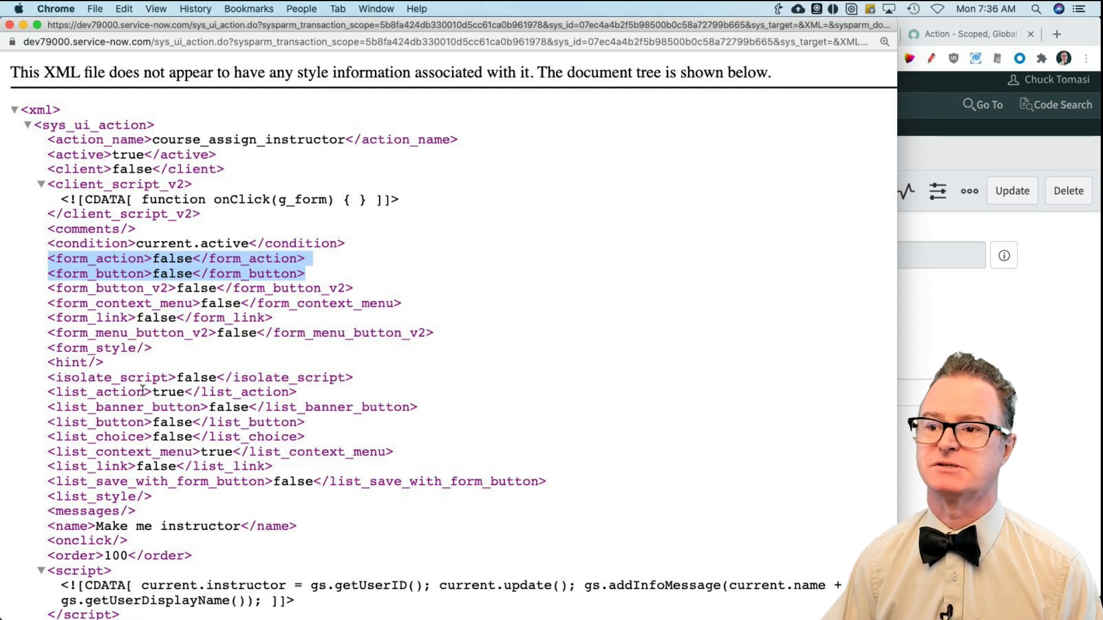
drag(97, 393, 316, 398)
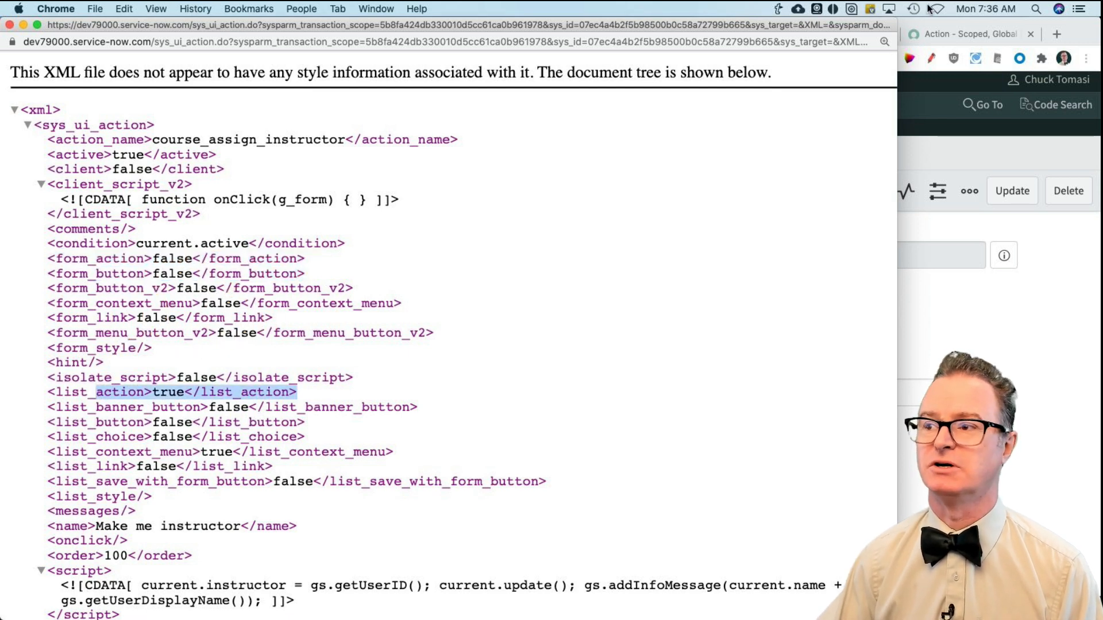
click(9, 24)
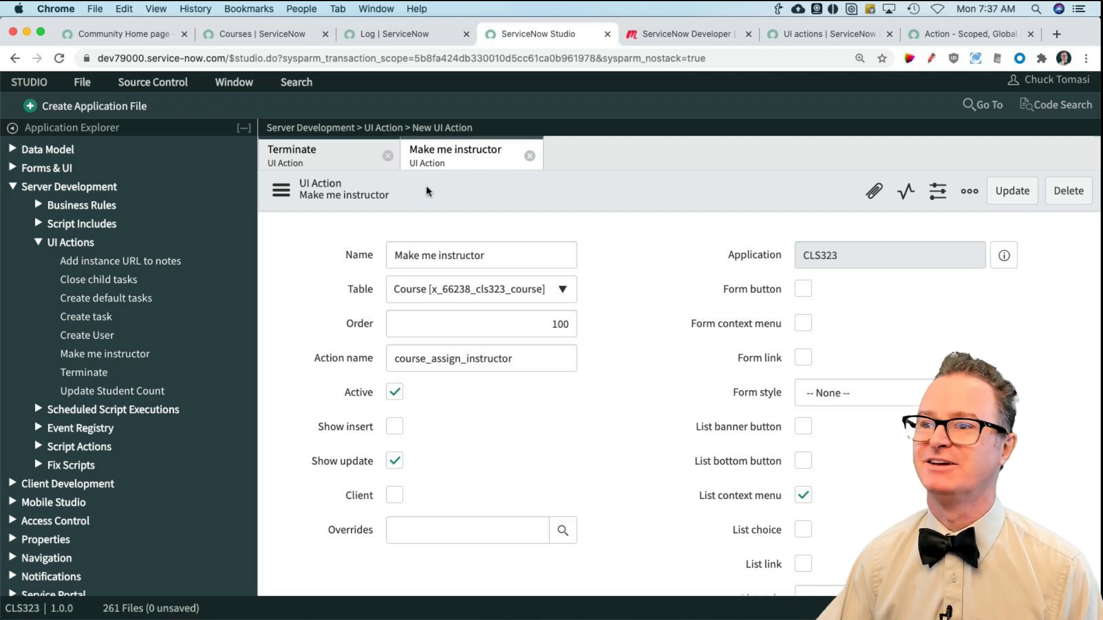
Step: Return to the Courses list and check which actions are offered for selected rows
click(263, 34)
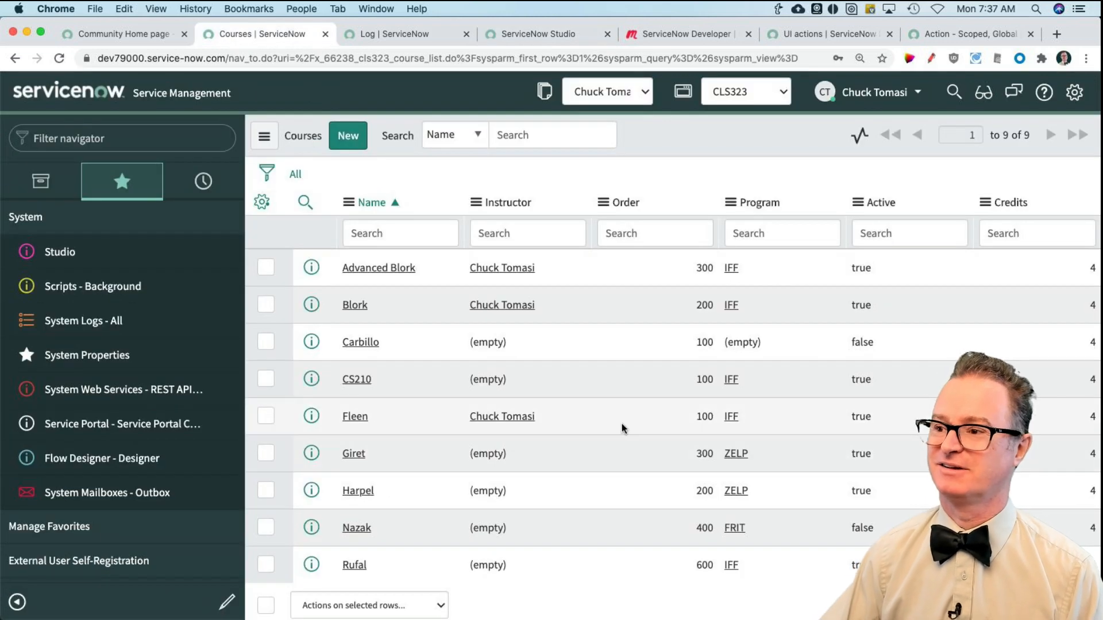
click(868, 528)
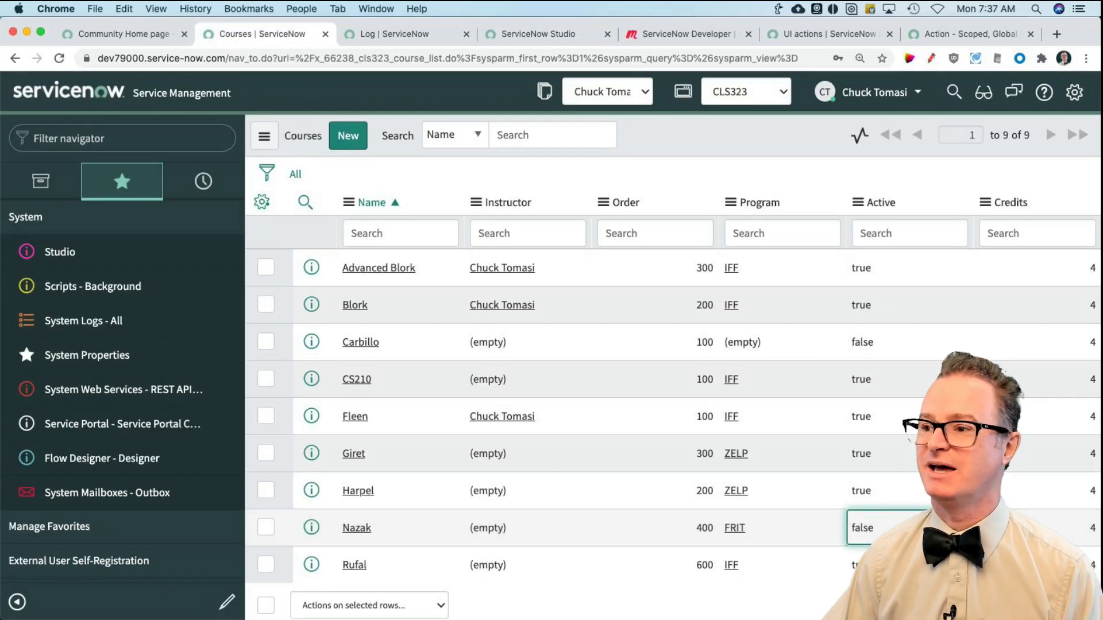
click(884, 351)
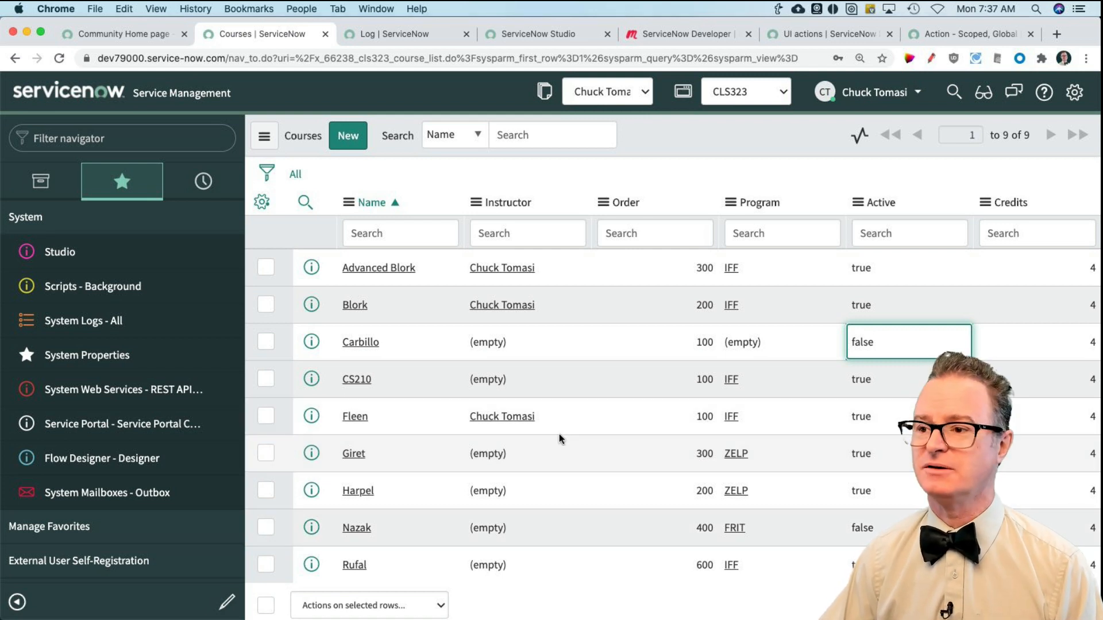
scroll(580, 454, down, 2)
click(438, 557)
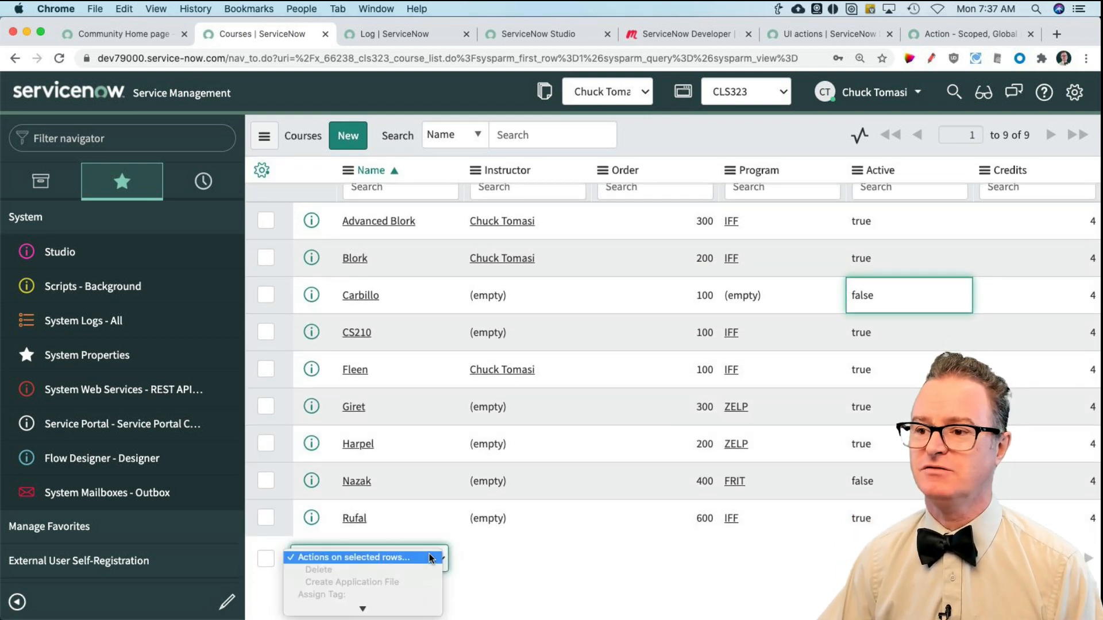
click(494, 569)
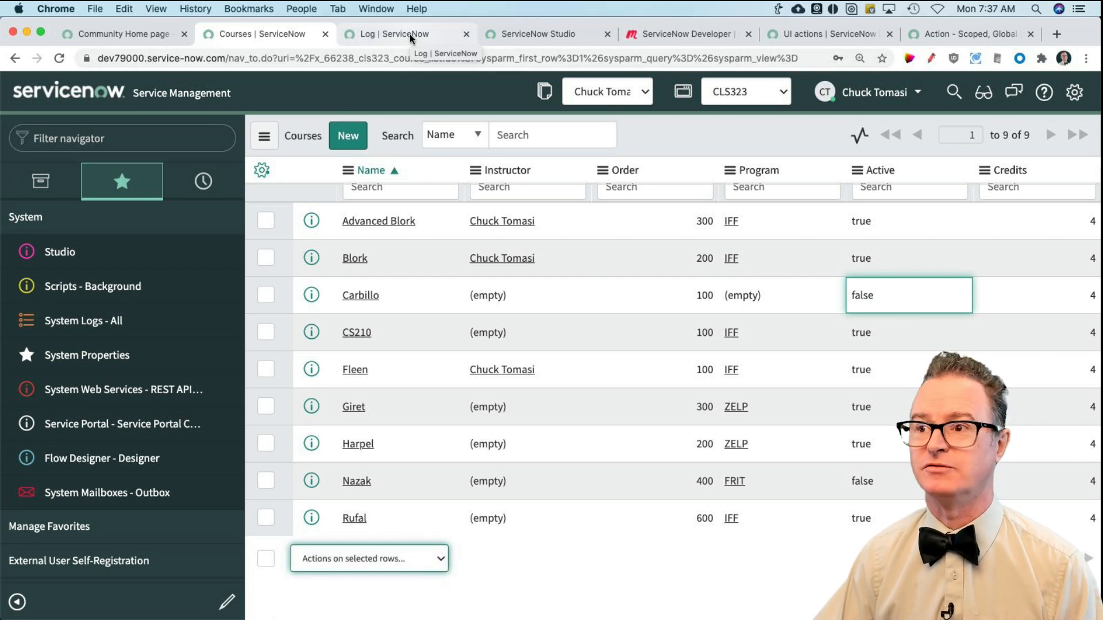
Step: Change the Make me instructor UI action in Studio from List context menu to List choice and save it
click(530, 44)
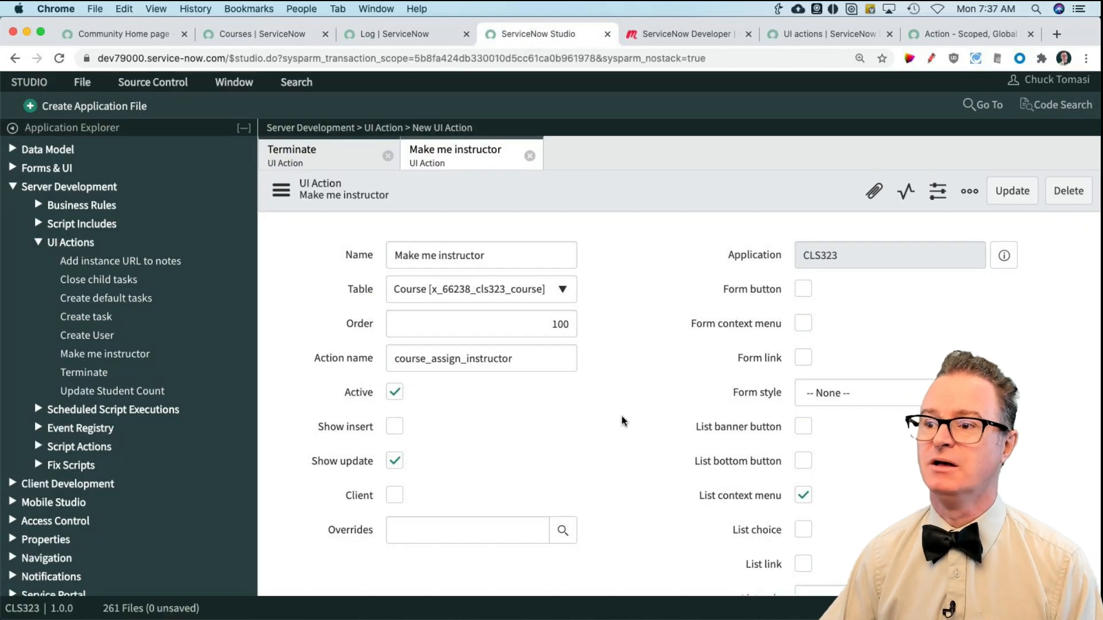
scroll(621, 421, down, 2)
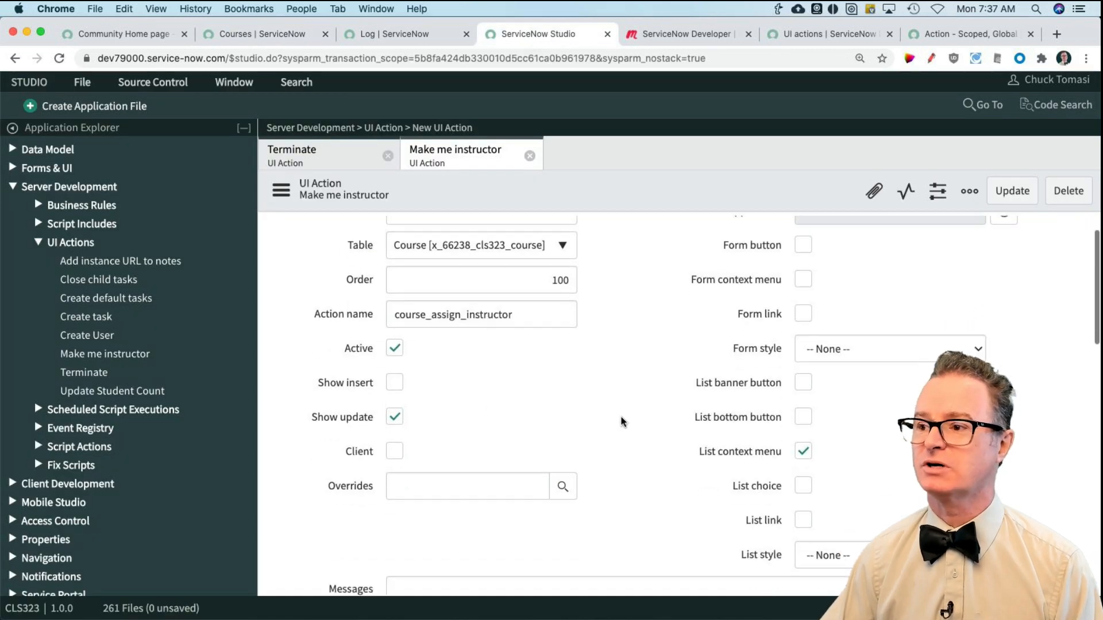
click(802, 450)
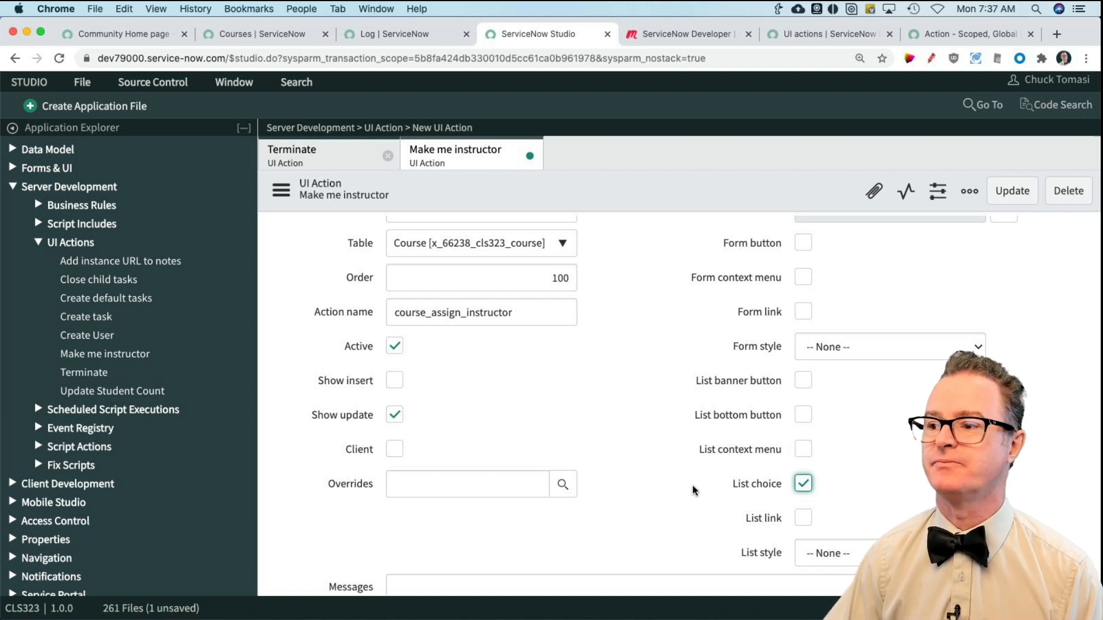
click(1011, 192)
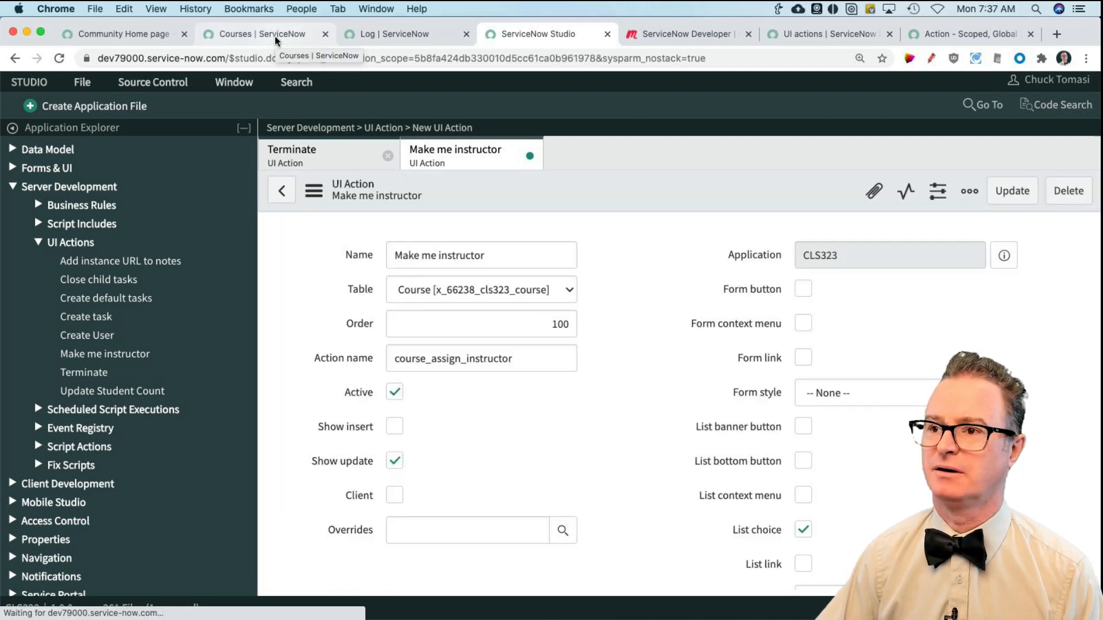
Step: Clear the Instructor field of the Advanced Blork and Blork courses together, directly in the Courses list
click(275, 35)
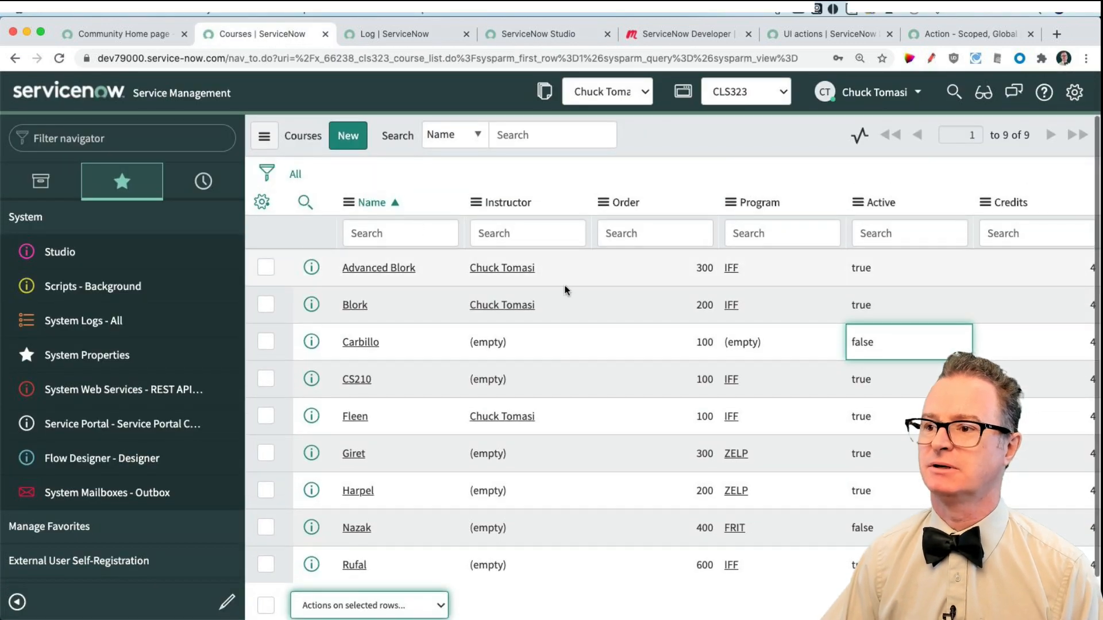
click(555, 271)
click(557, 315)
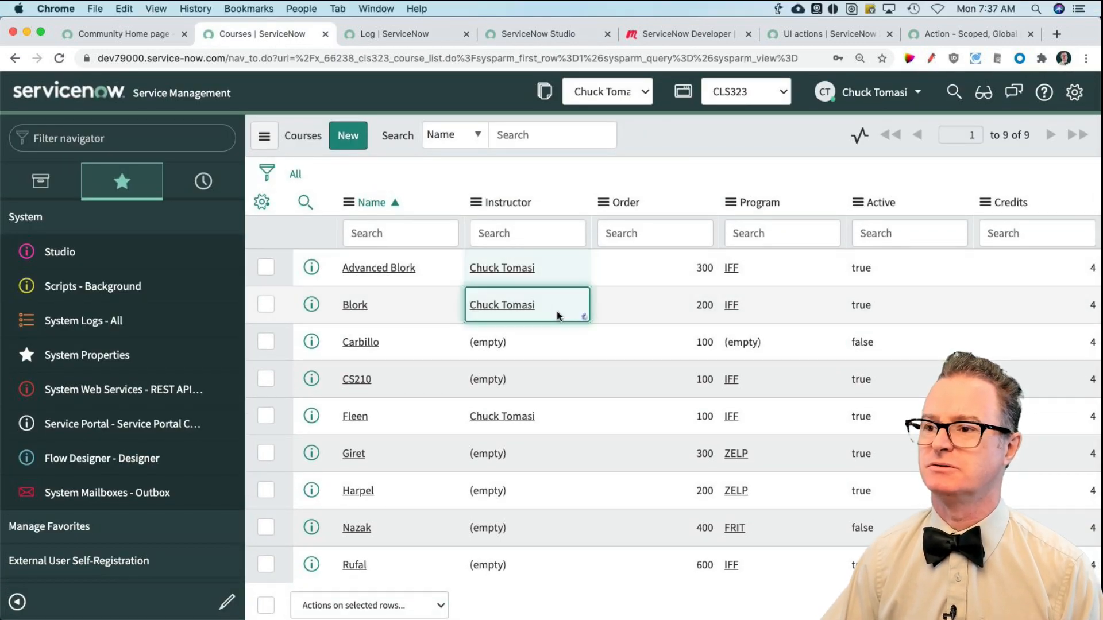
double_click(557, 315)
key(BackSpace)
key(Return)
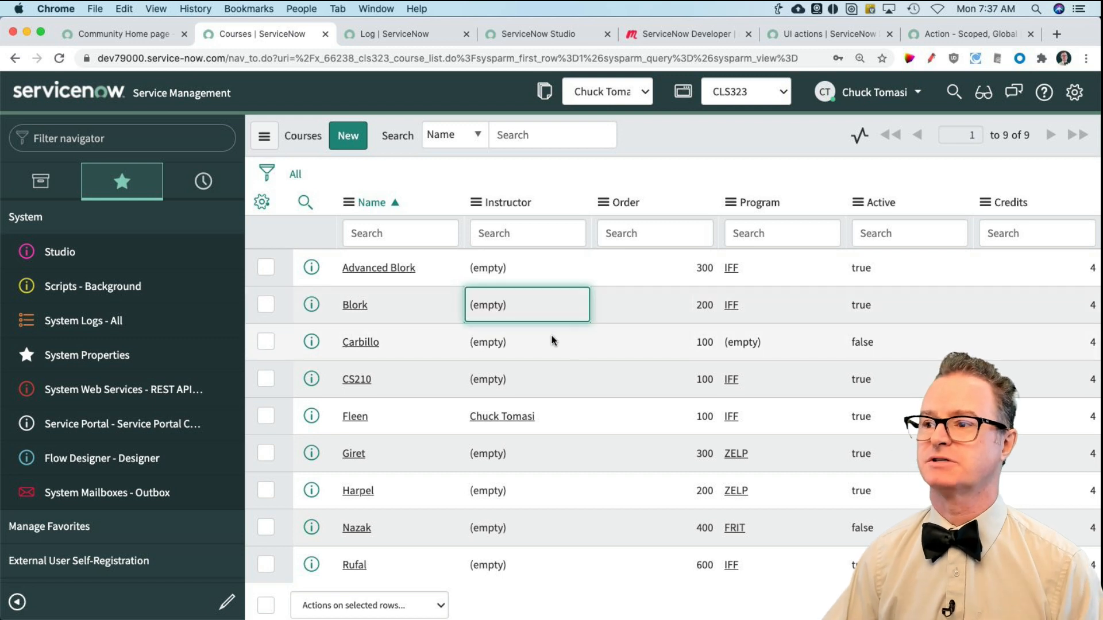
Step: Set the Instructor field of the inactive Carbillo course to the current user directly in the list
double_click(534, 344)
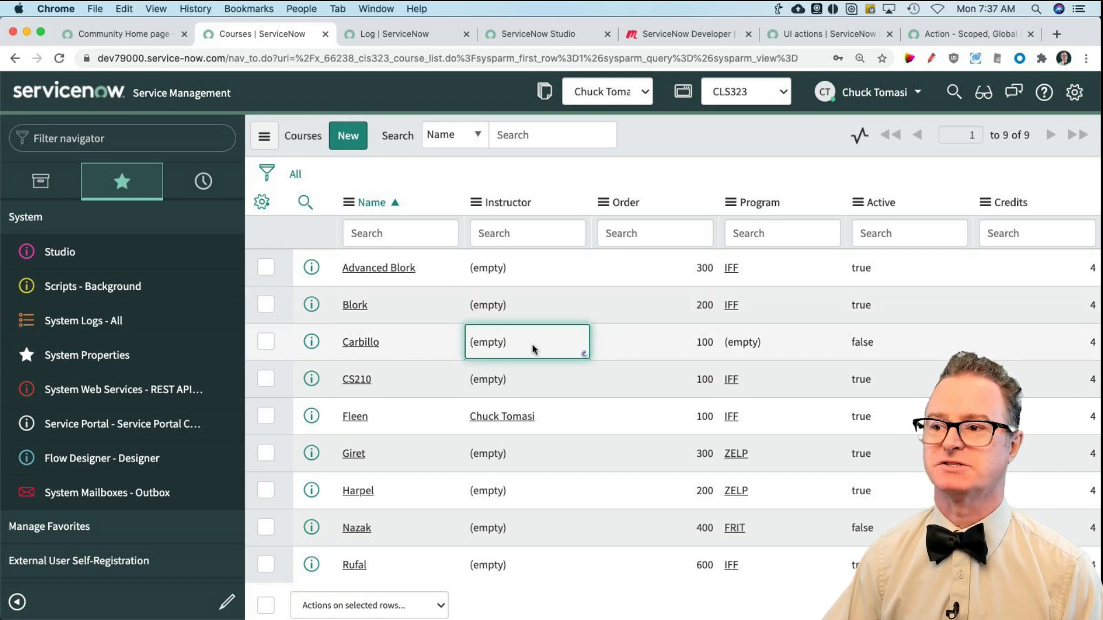
text(chu)
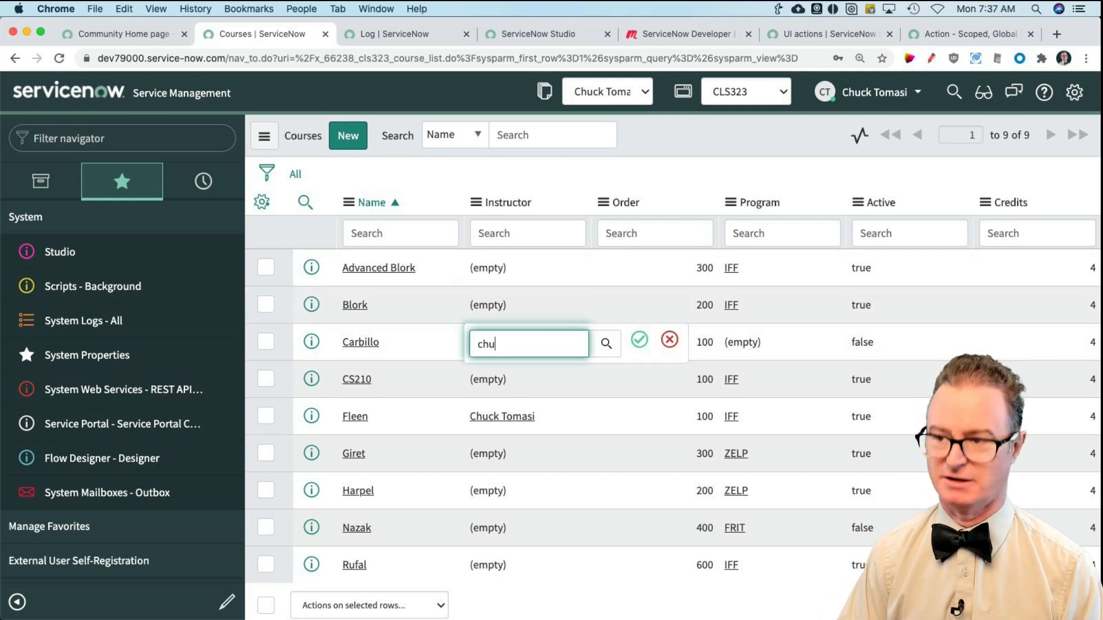
text(ck)
key(Return)
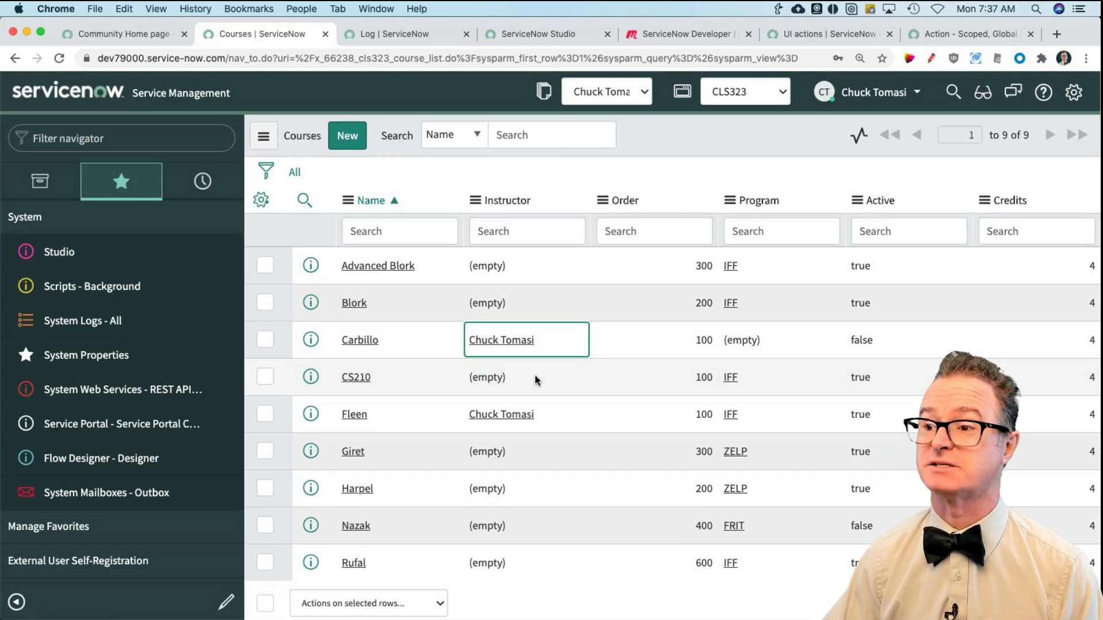
Step: Clear the Instructor field of the Fleen course directly in the list
click(543, 423)
double_click(544, 422)
key(BackSpace)
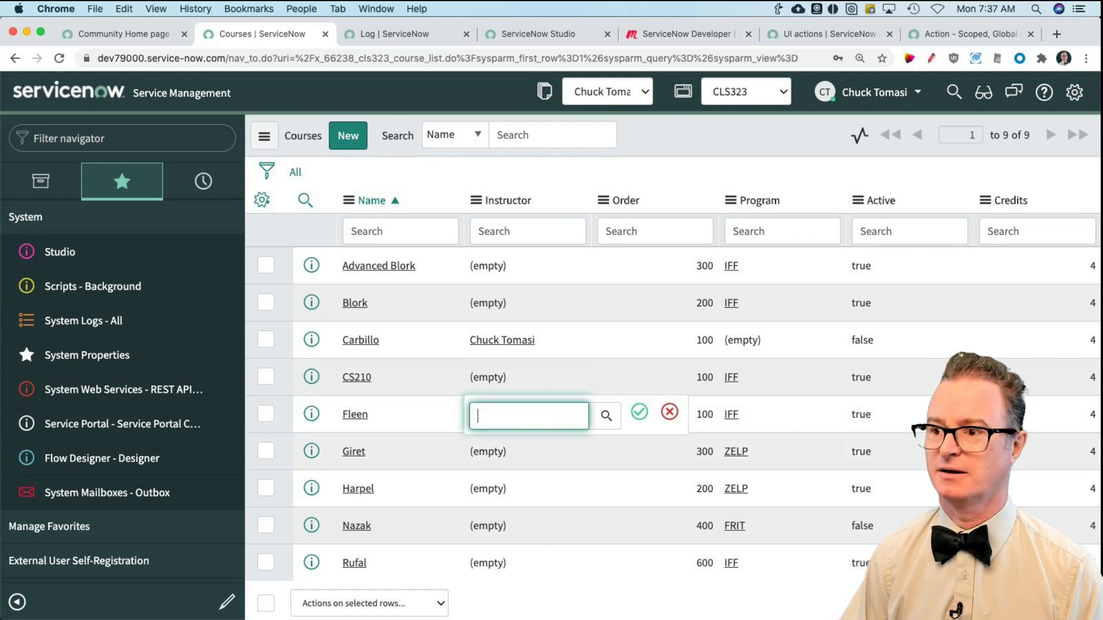
key(Return)
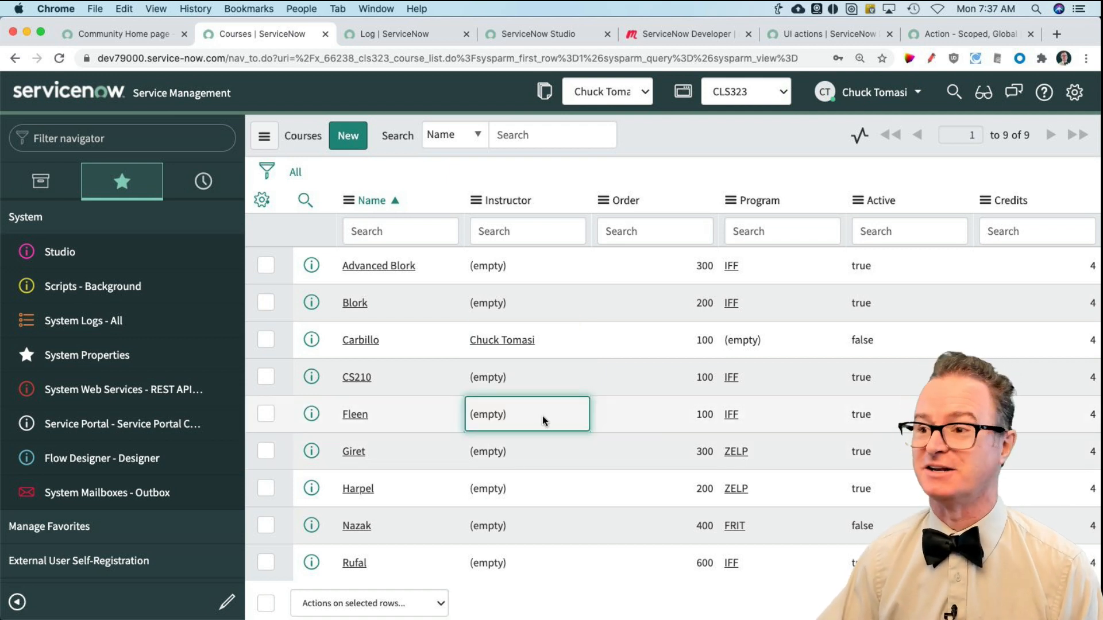
Step: Reload the Courses list and check the actions on selected rows for Make me instructor with no course selected
scroll(529, 440, down, 2)
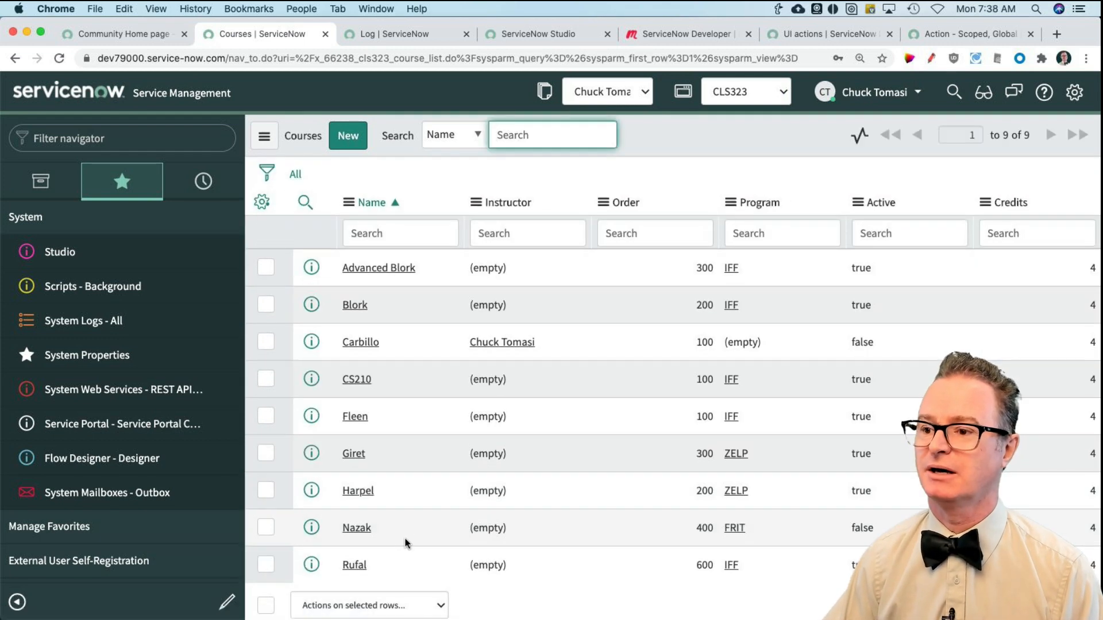
scroll(408, 543, down, 2)
click(416, 556)
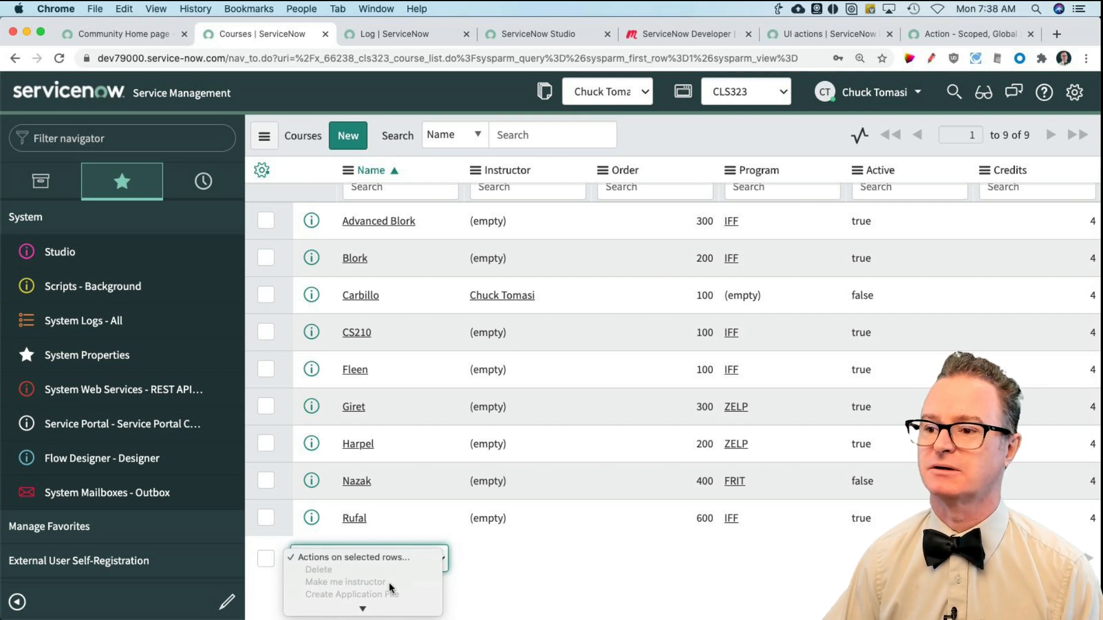
click(464, 575)
scroll(465, 575, up, 3)
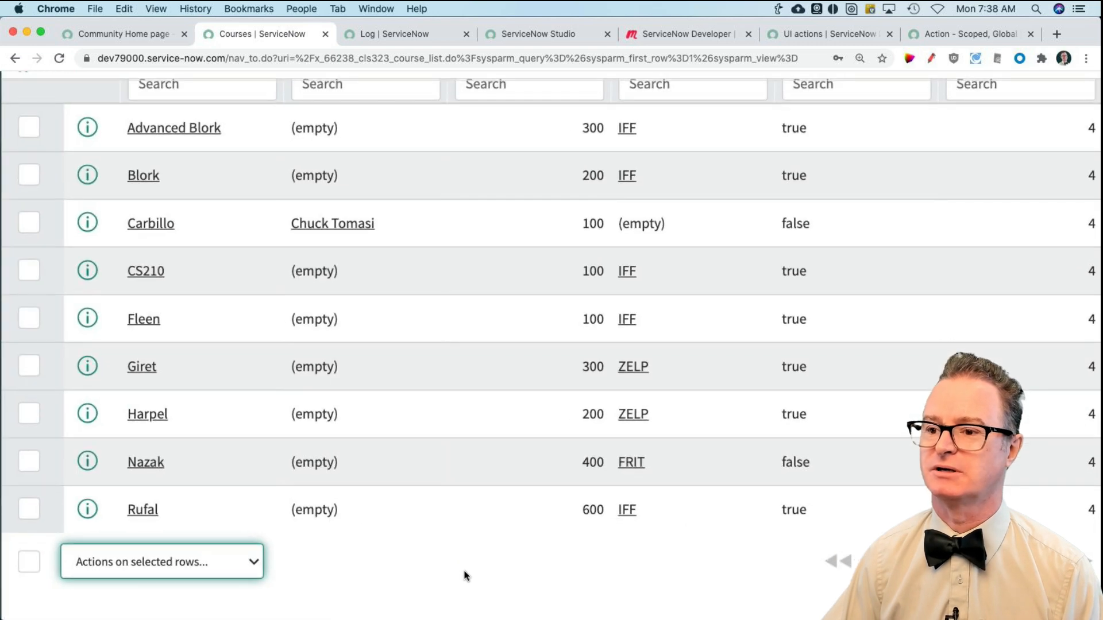
scroll(307, 544, down, 1)
click(230, 541)
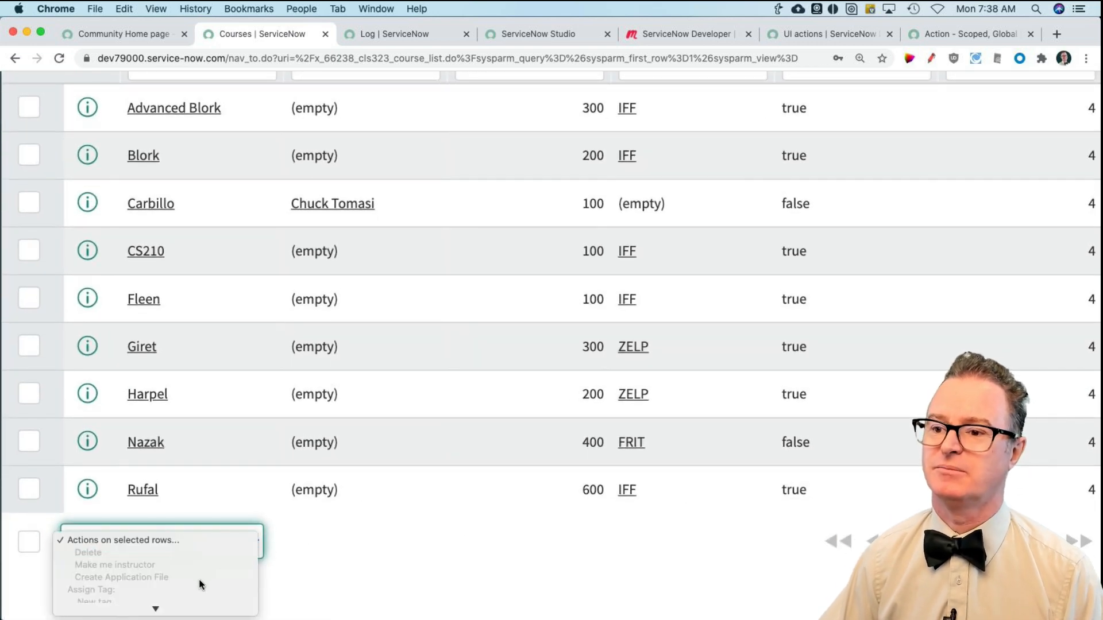
click(357, 563)
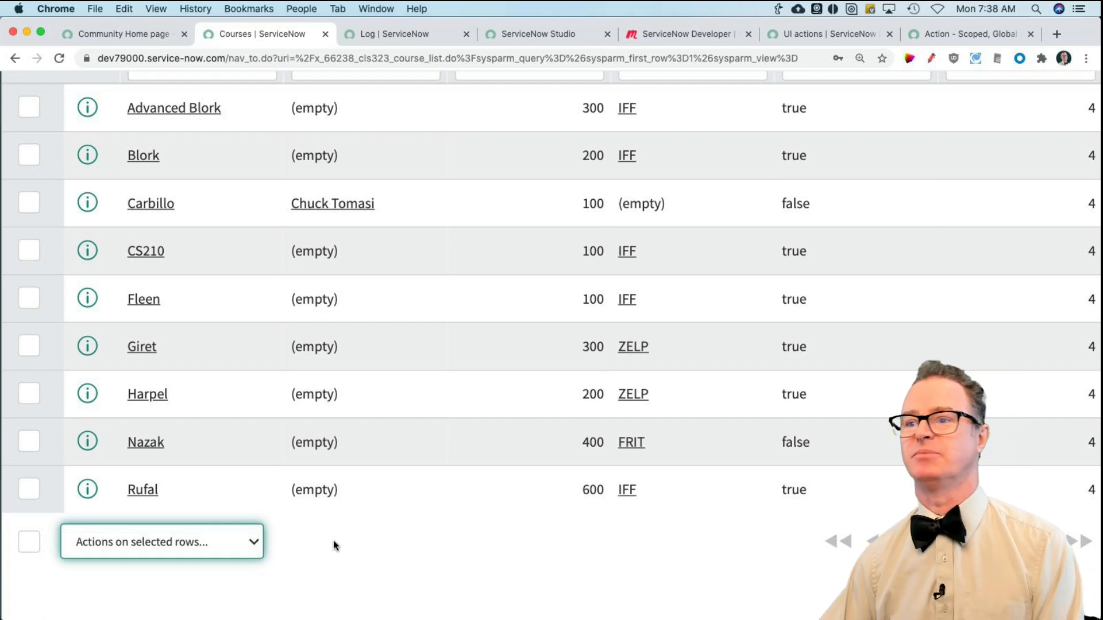
key(super+minus)
key(super+minus)
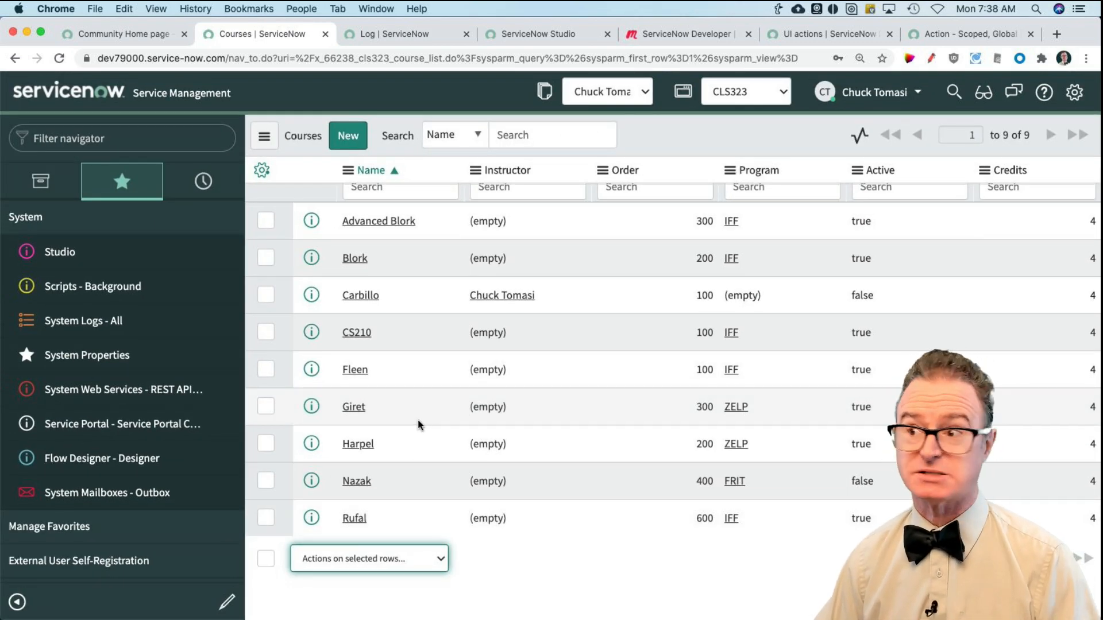
Step: Select the Harpel and Nazak courses and run Make me instructor on the selected rows
click(266, 444)
click(266, 481)
click(363, 559)
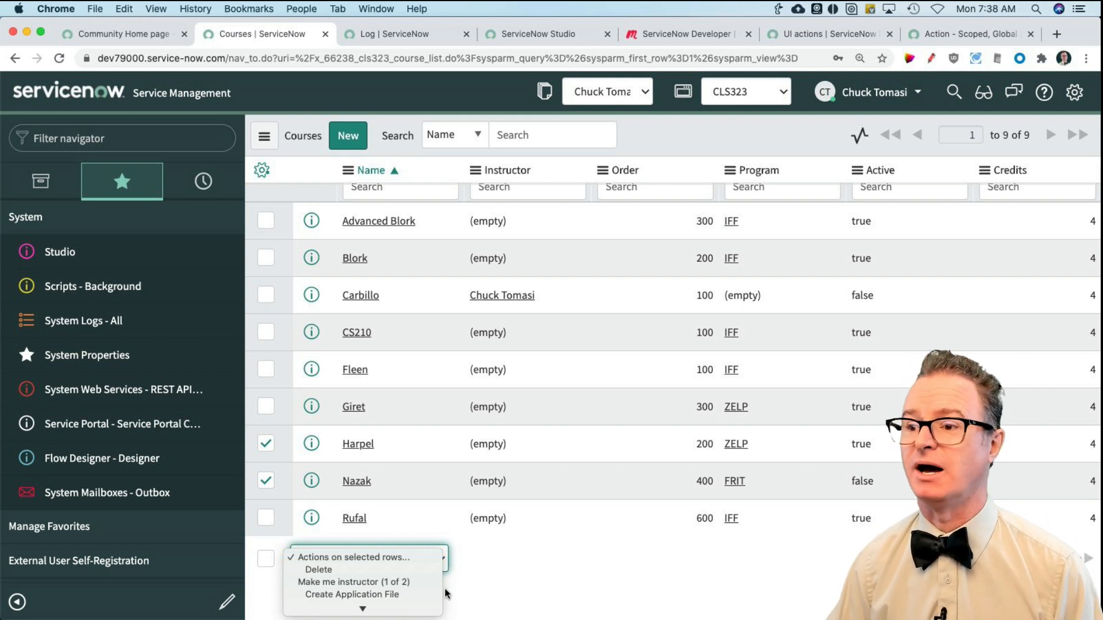
click(407, 583)
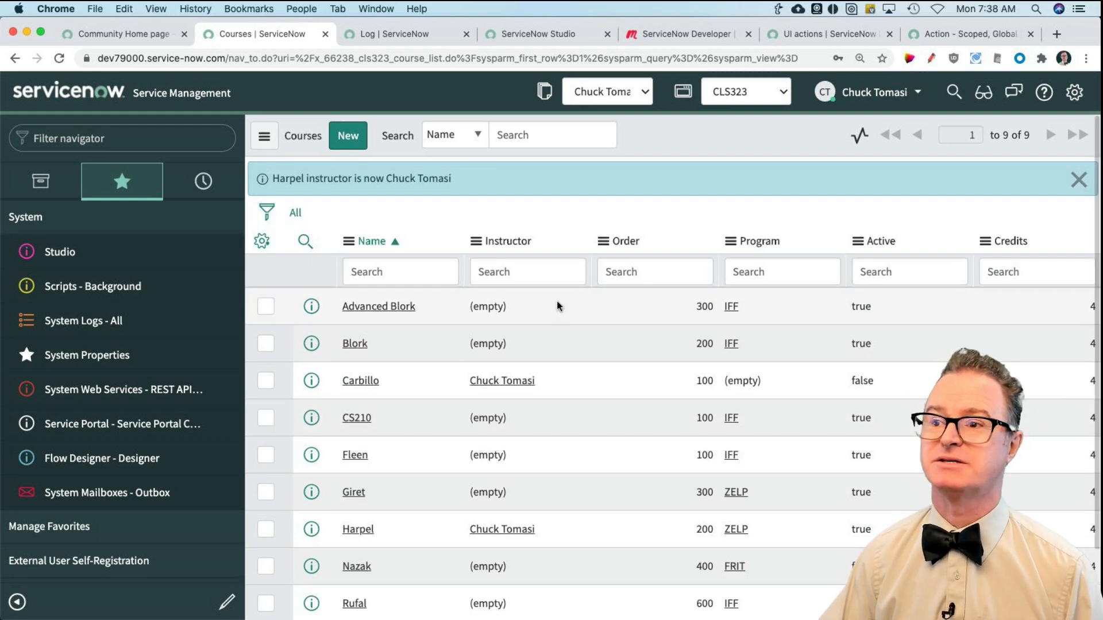
Step: Dismiss the instructor message on the Courses list and create a new UI Action application file in Studio
click(1079, 184)
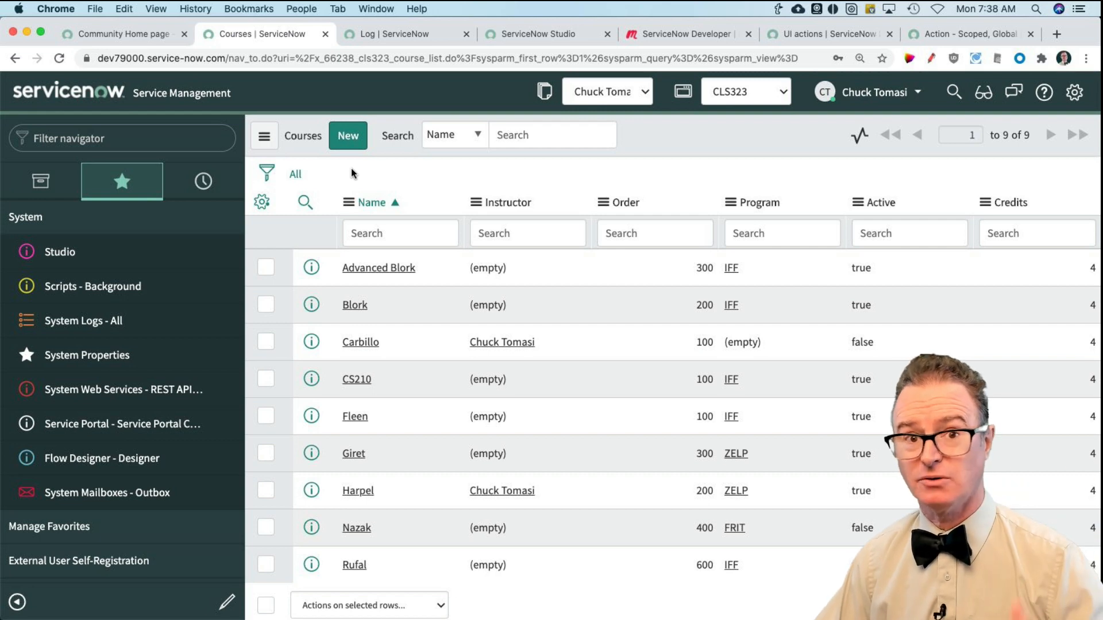
click(505, 34)
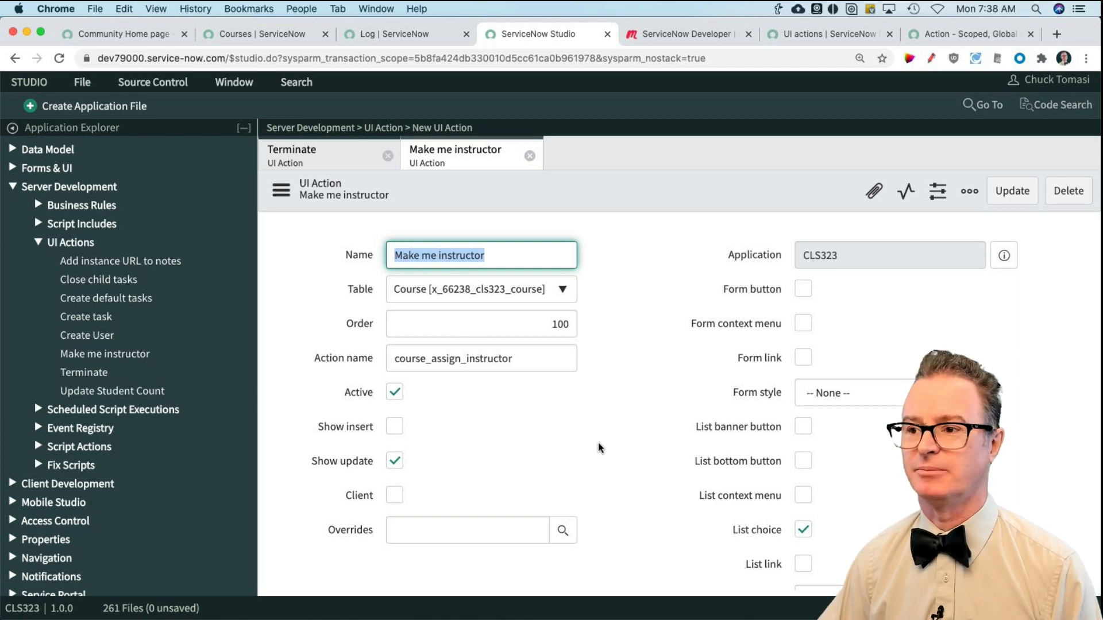
click(95, 105)
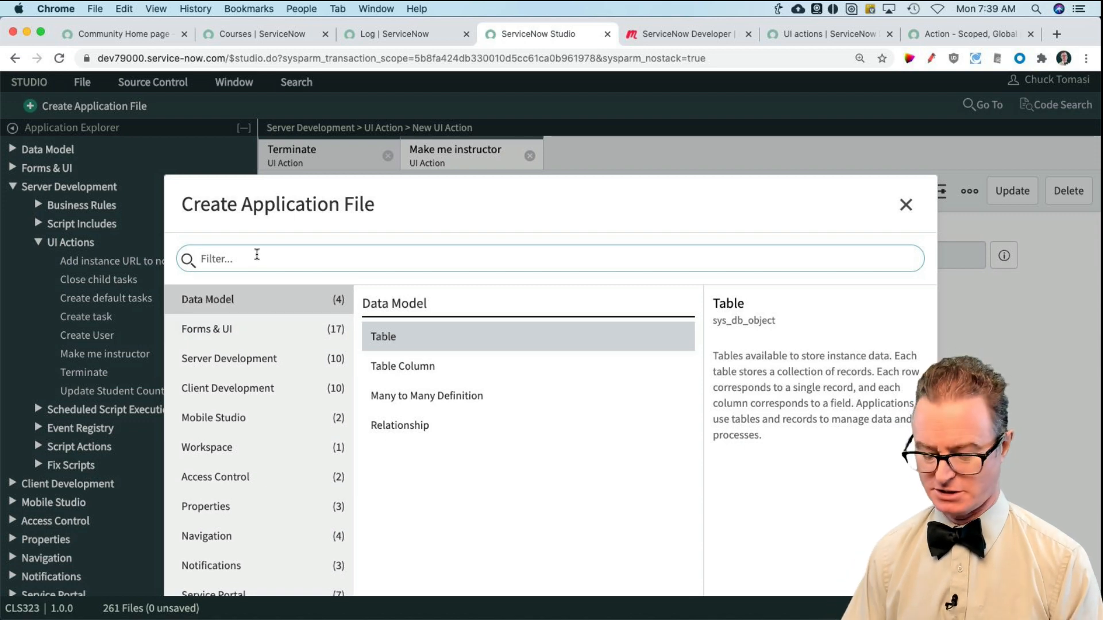
text(ui ac)
click(421, 337)
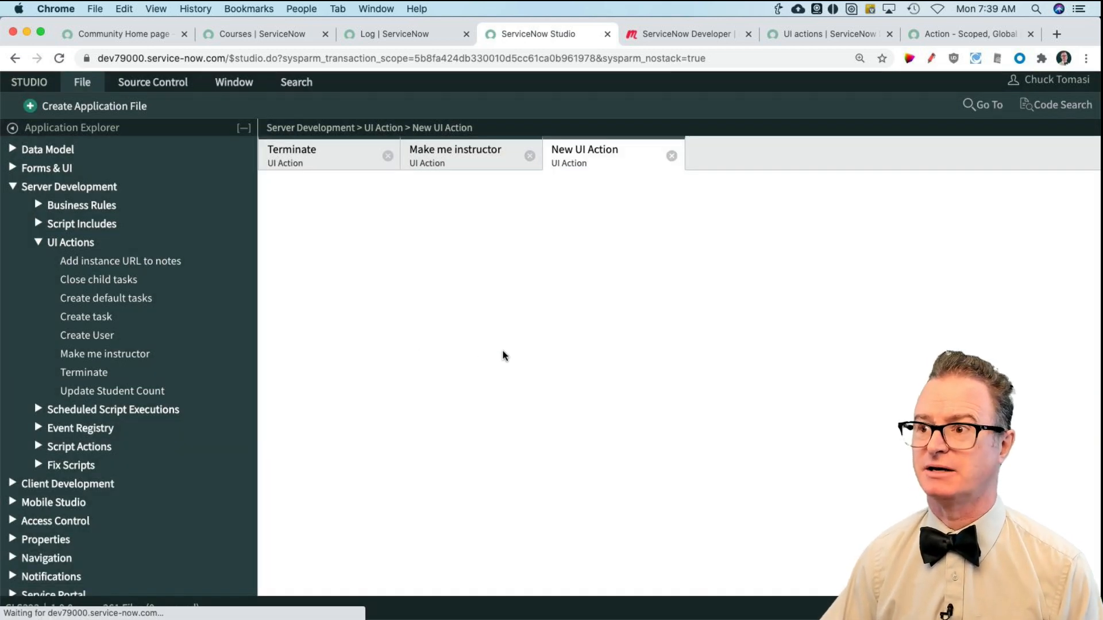
Step: Name the new UI action "Display message" and set its table to Course [x_66238_cls323_course]
click(472, 259)
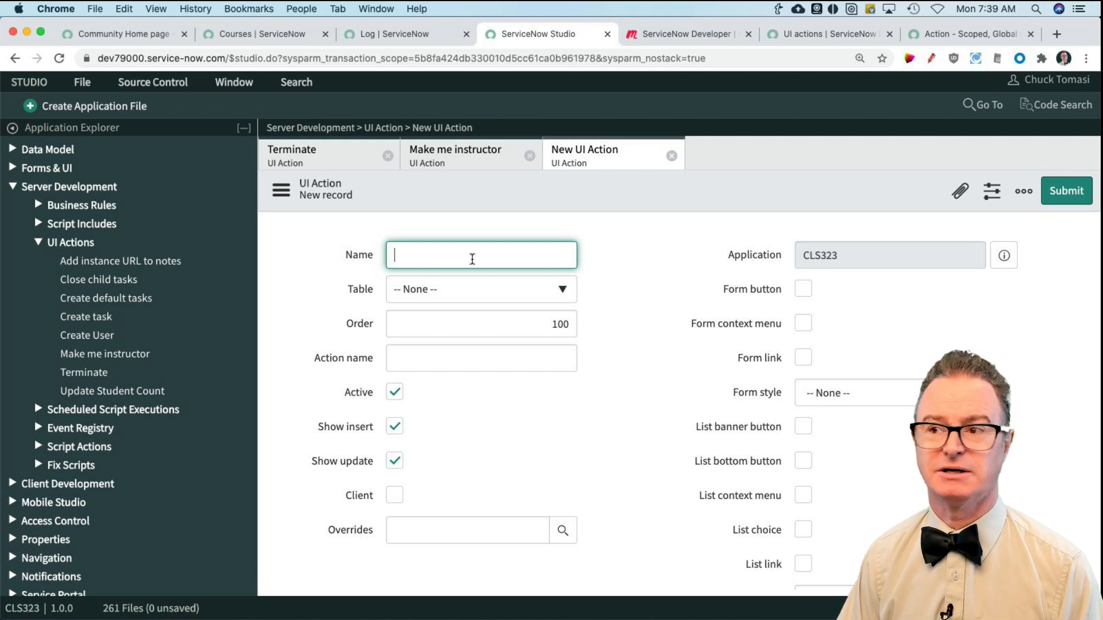
text(Displa)
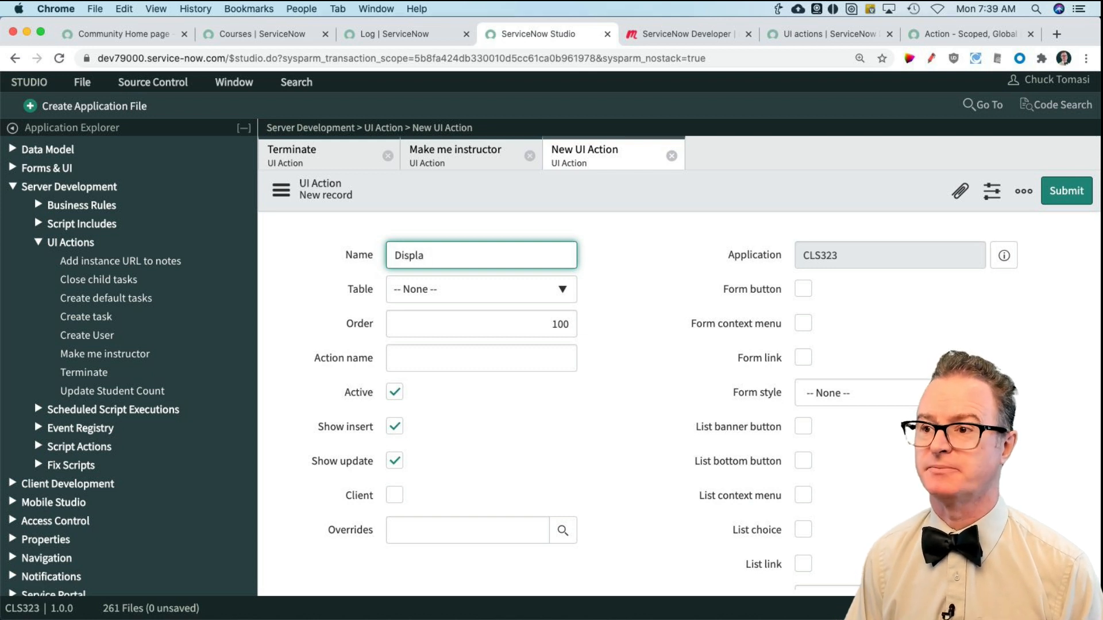
text(y message)
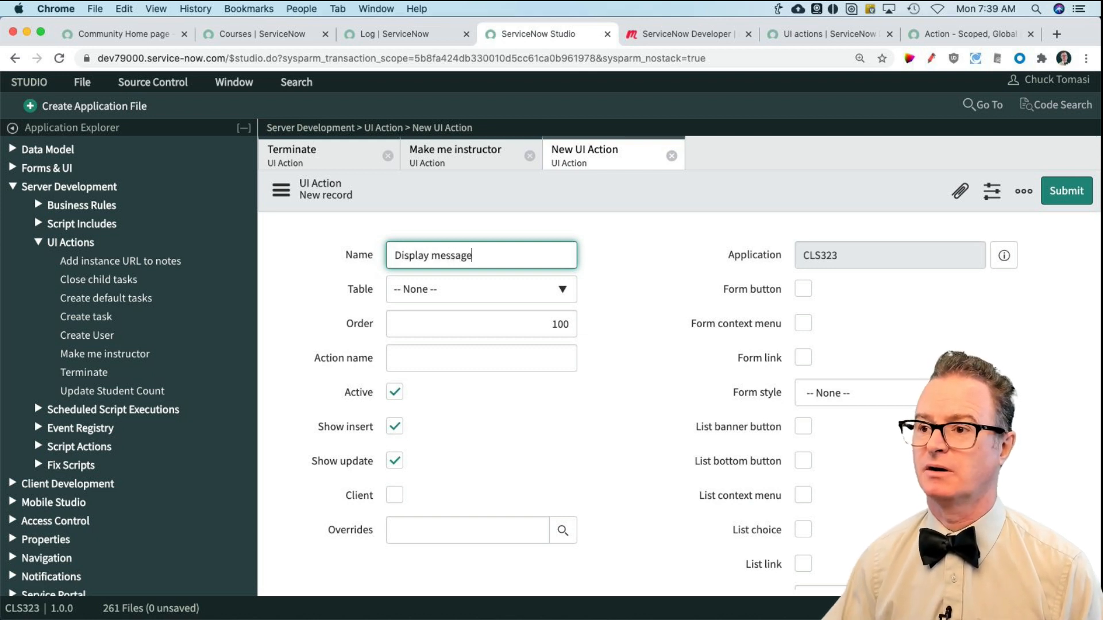
click(510, 289)
text(course)
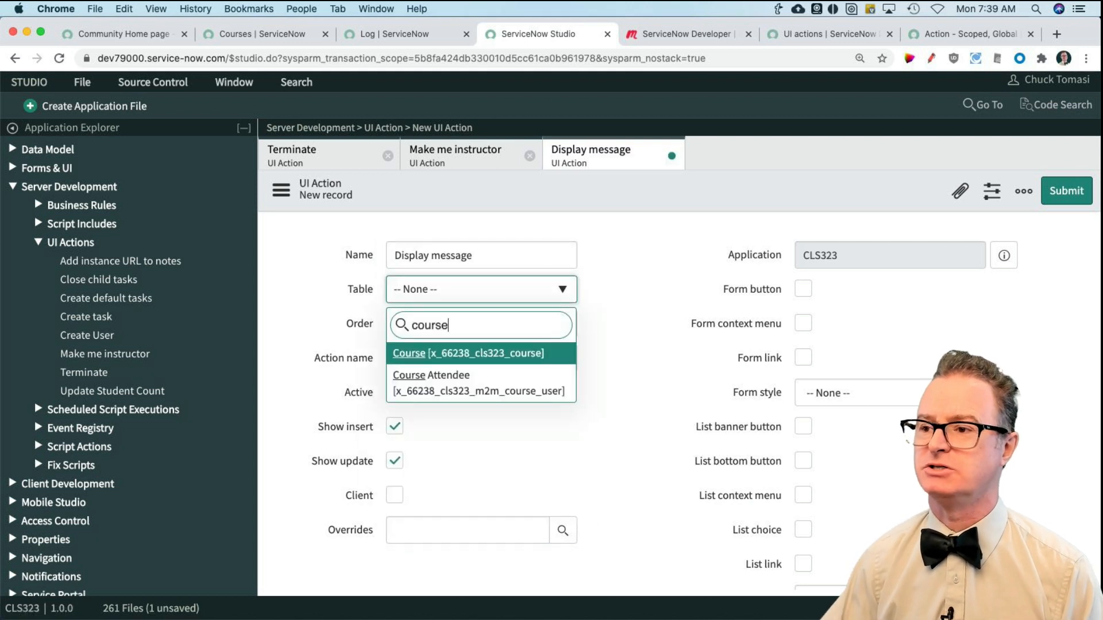
click(493, 361)
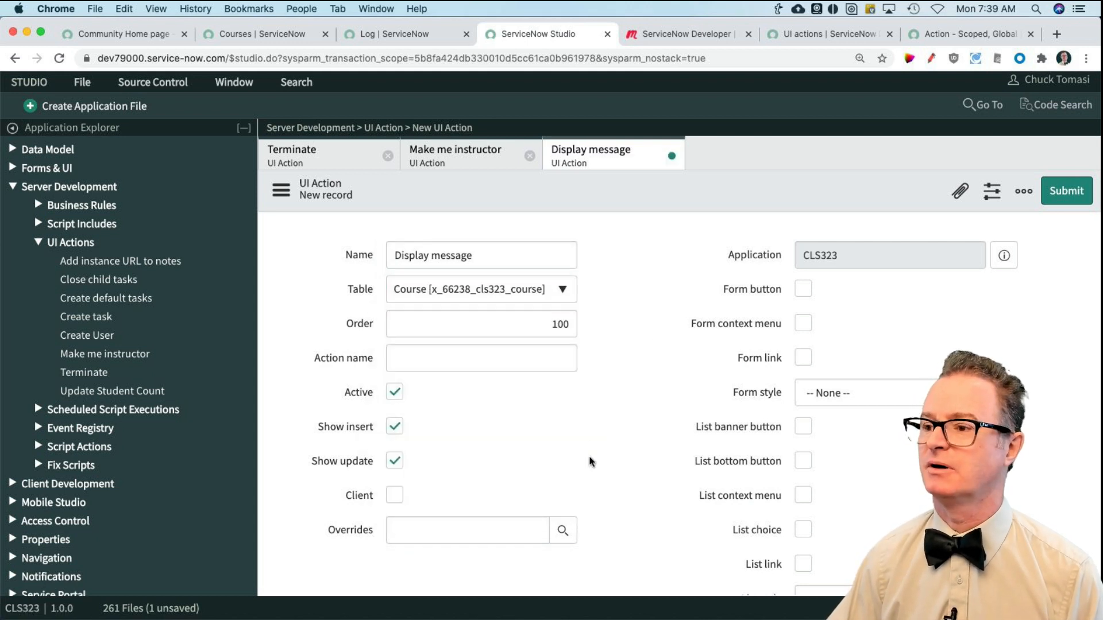
Step: Enable List banner button, disable Show insert, and set the action name to course_message
scroll(591, 461, down, 2)
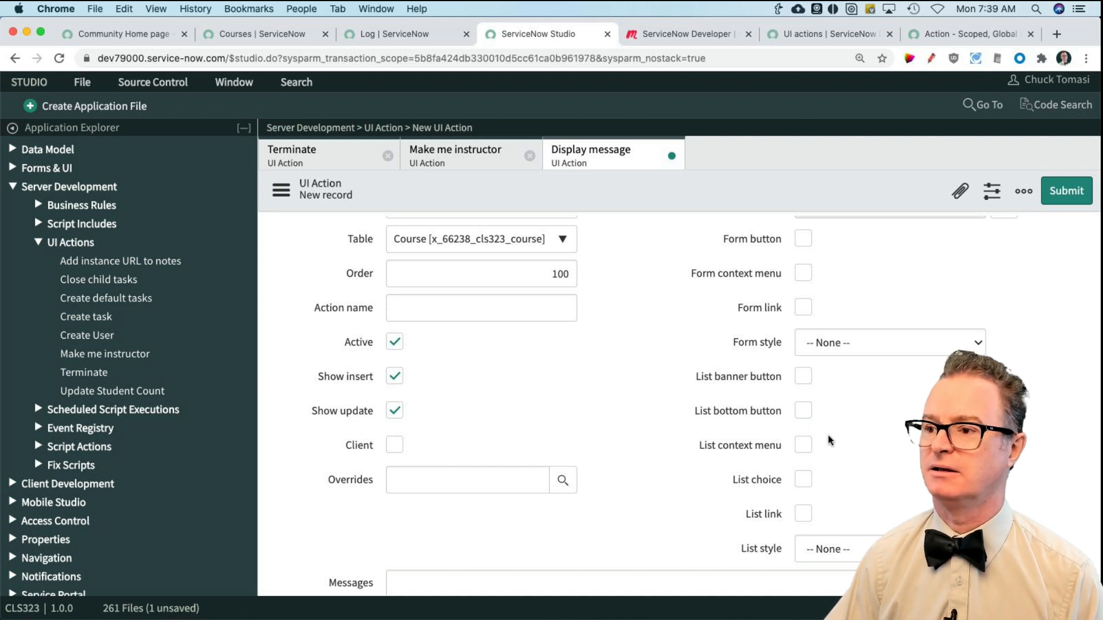
click(800, 379)
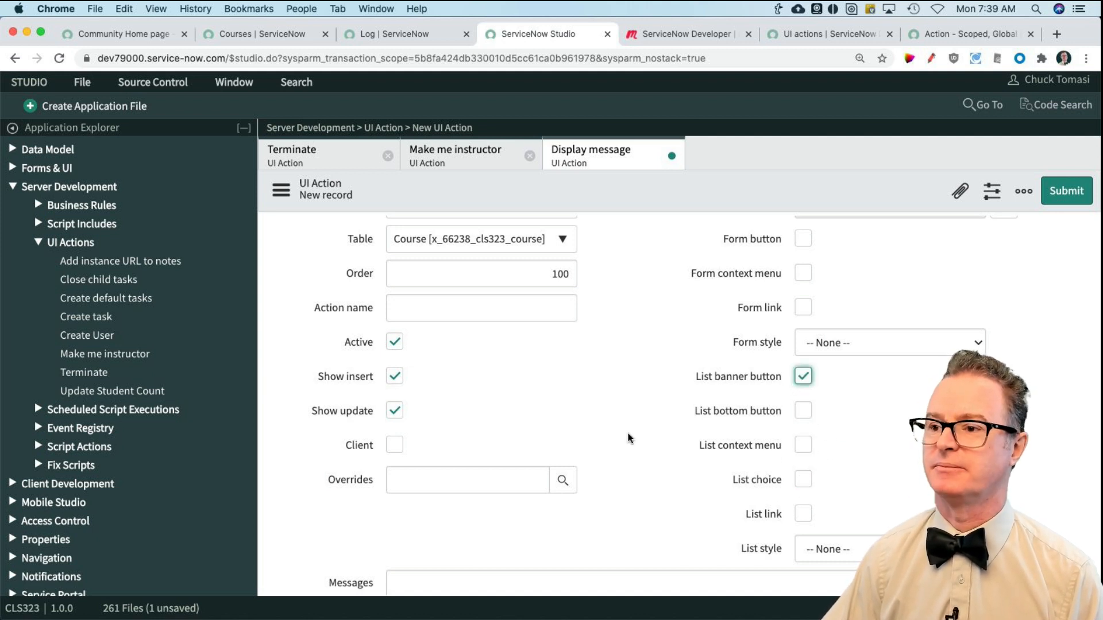
click(395, 376)
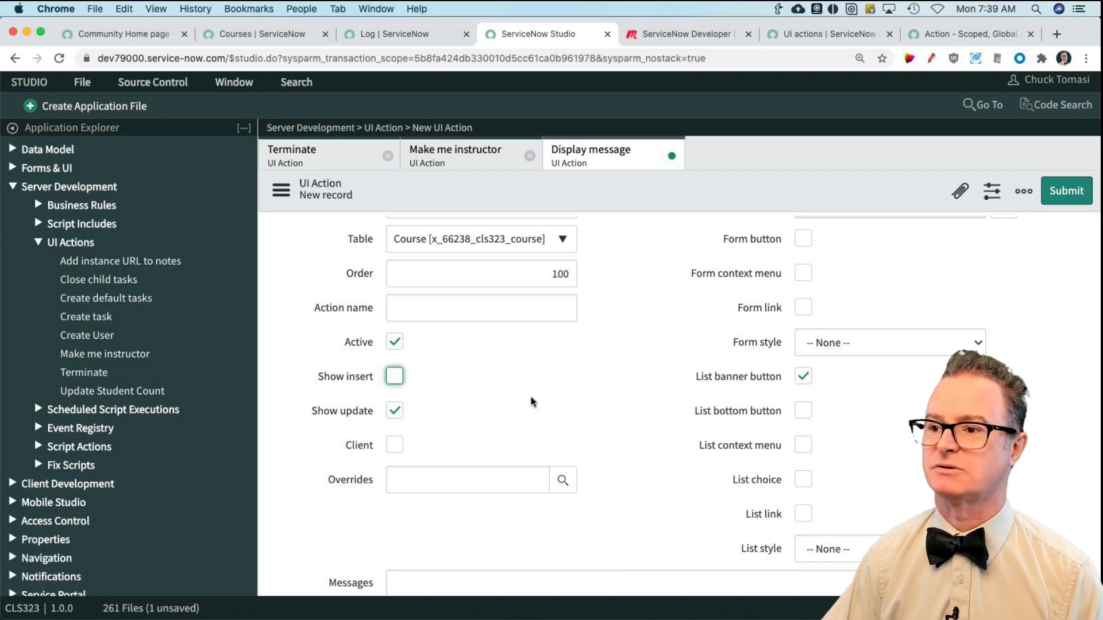
click(459, 313)
text(course)
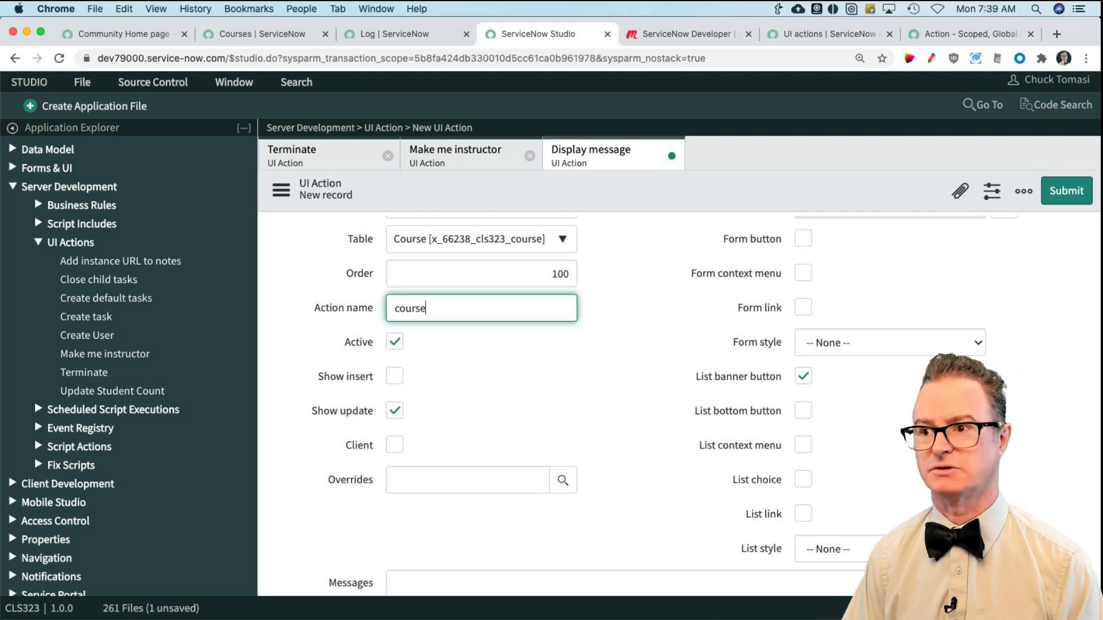
text(_message)
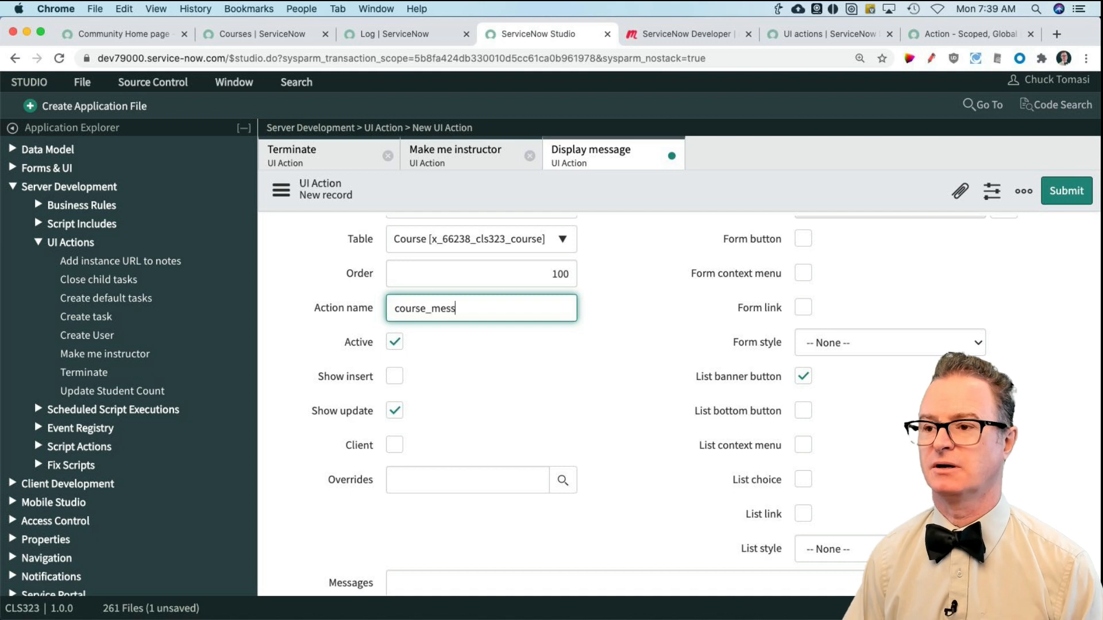
click(654, 448)
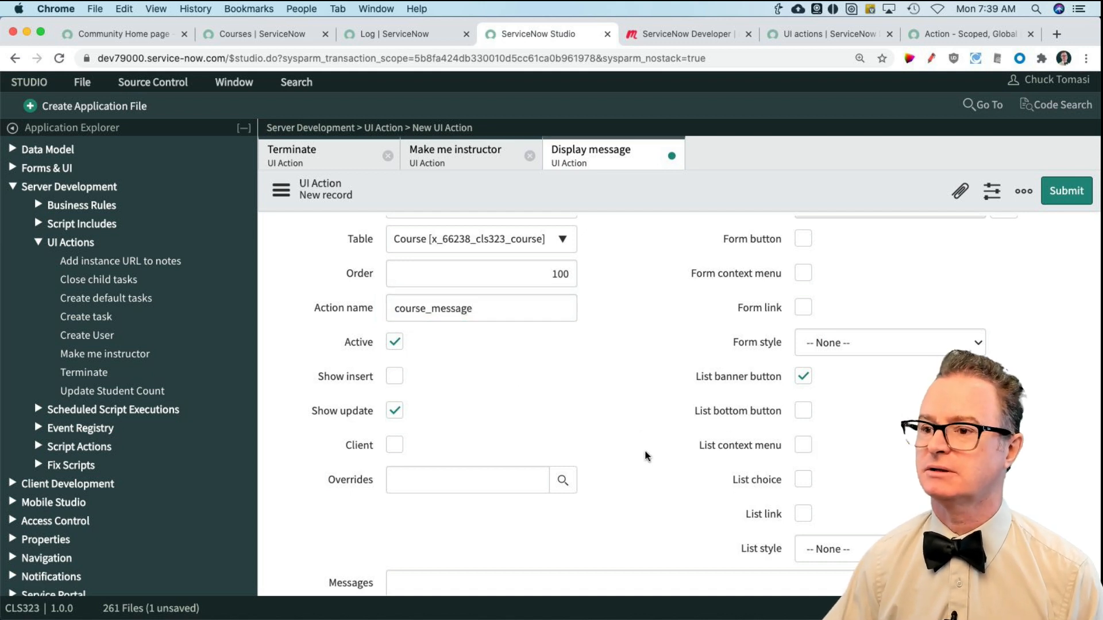
Step: Enter the script gs.addInfoMessage('Displaying message'); for the UI action and submit the record
scroll(647, 456, down, 6)
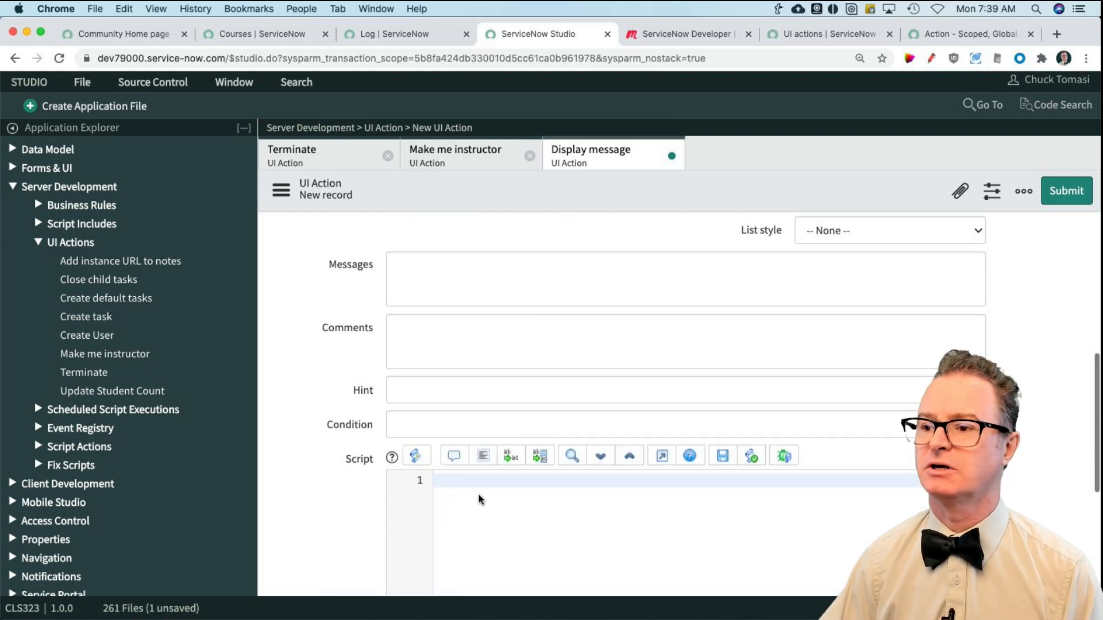
click(478, 493)
text(gs.ad)
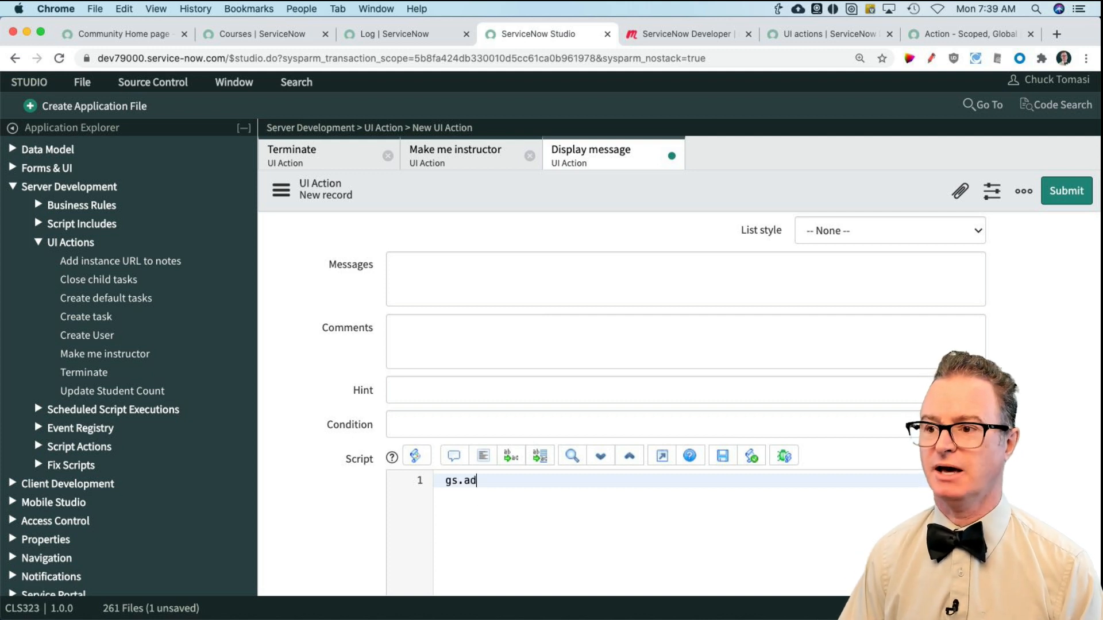
text(dInfoMessage(')
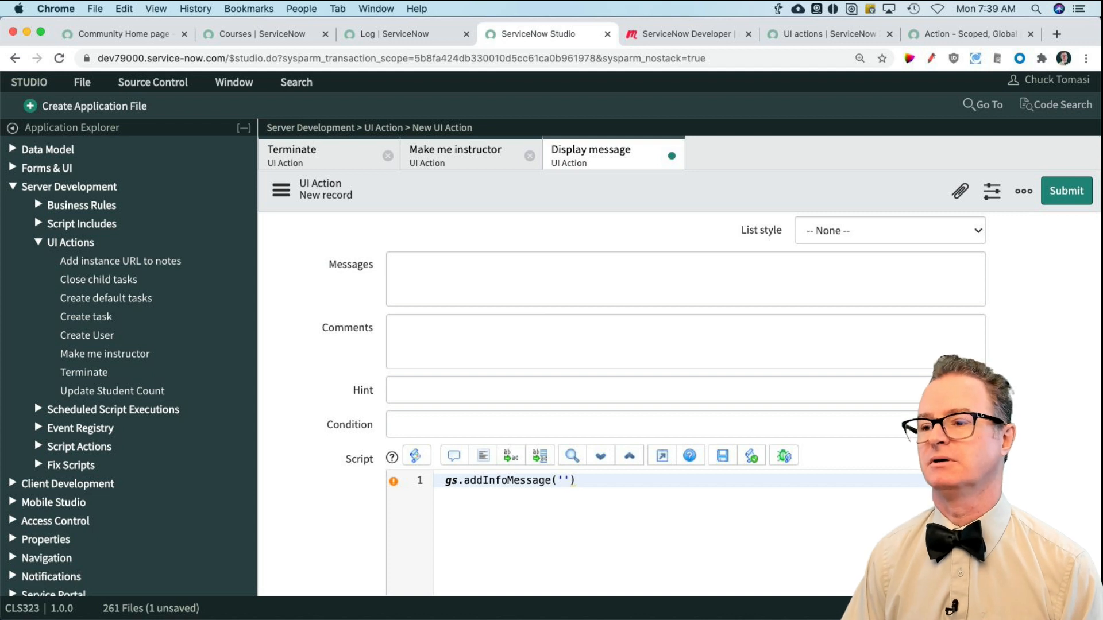
text(Displ)
text(ayed)
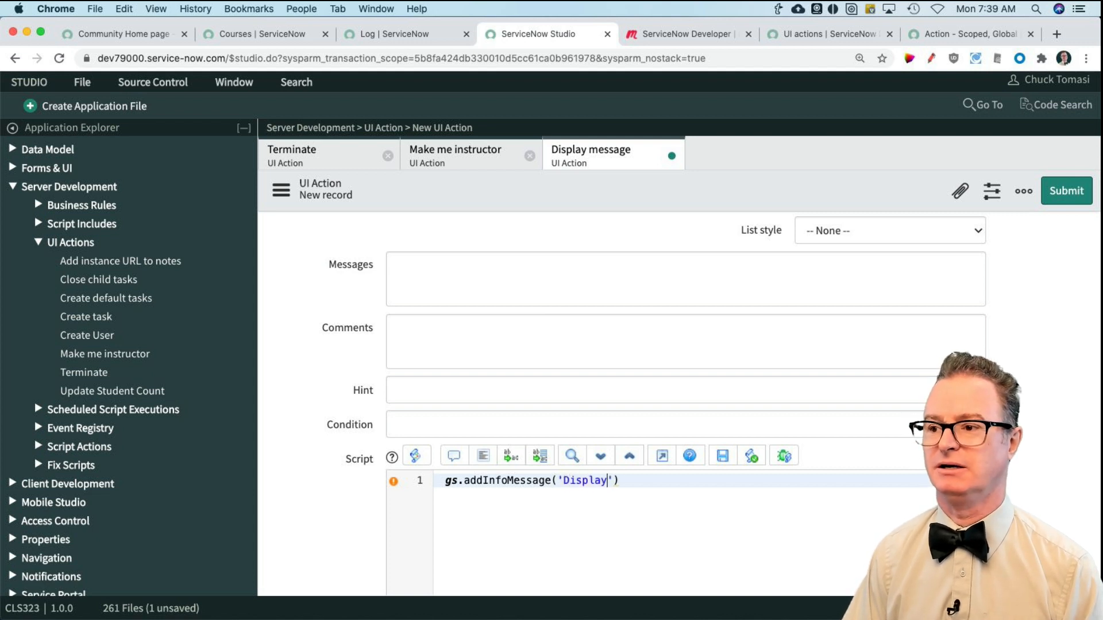
key(BackSpace)
key(BackSpace)
text(ing message)
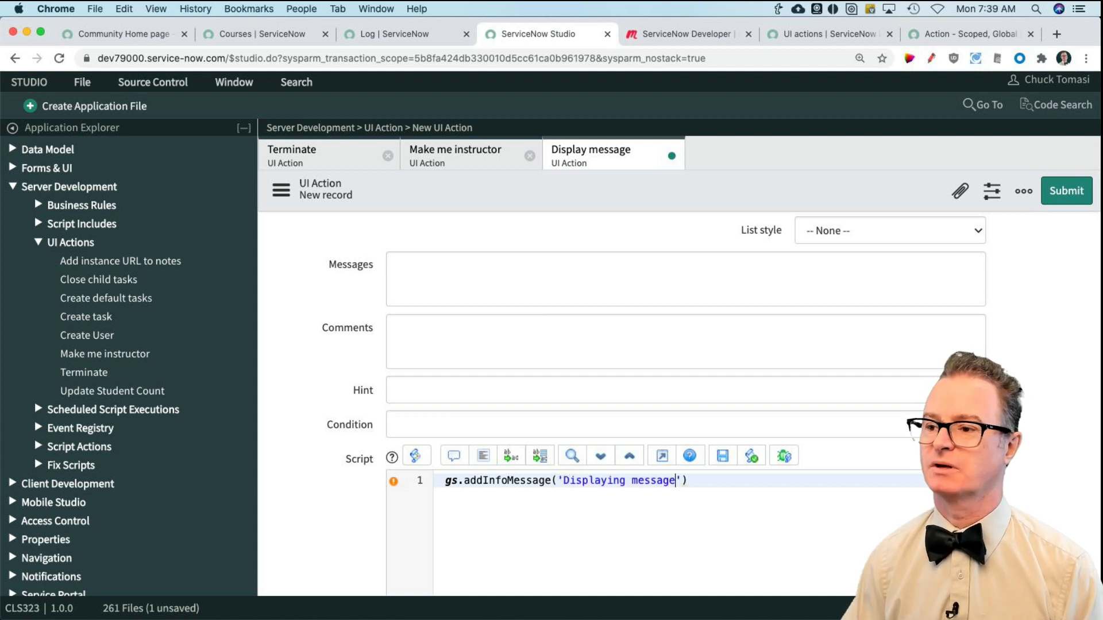
click(731, 483)
text(;)
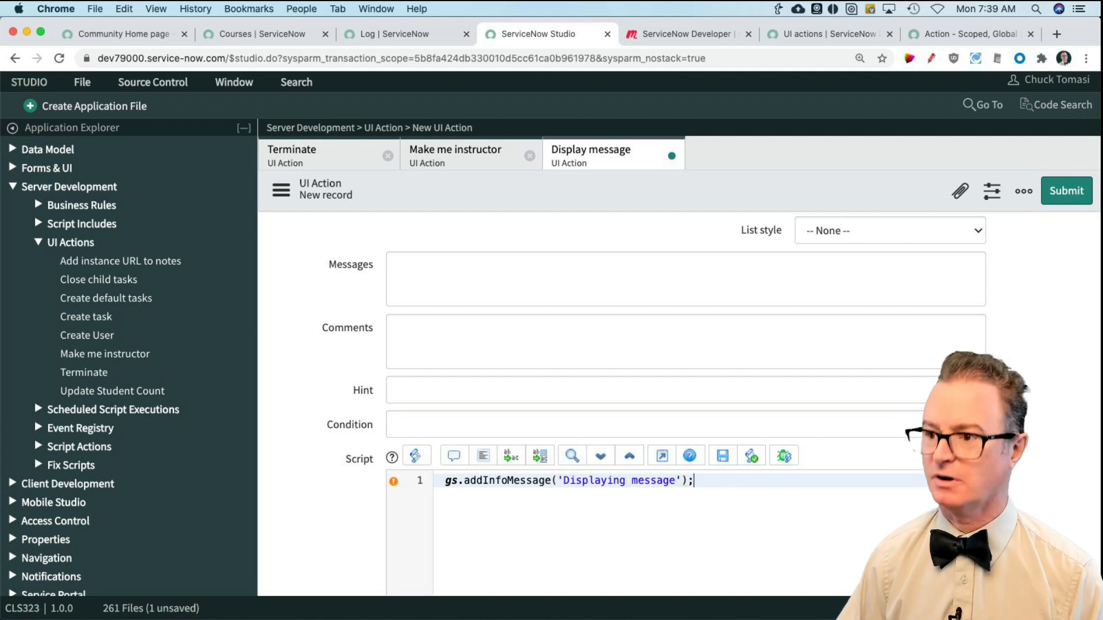
click(1068, 192)
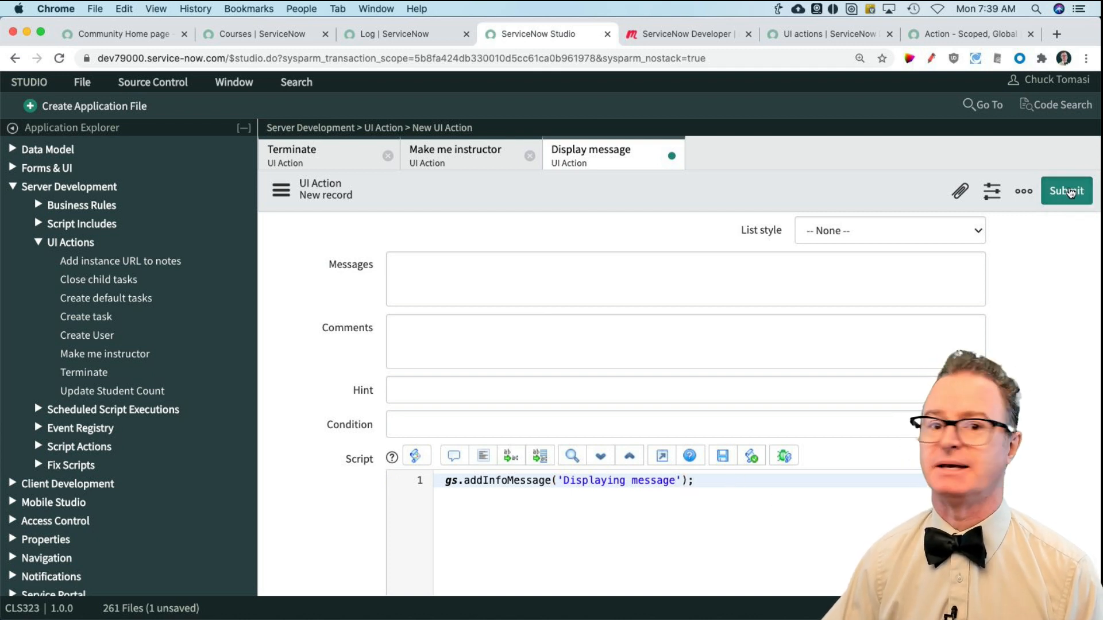
Step: Test the Display message action on the Courses list with no course selected and dismiss the alert
click(260, 33)
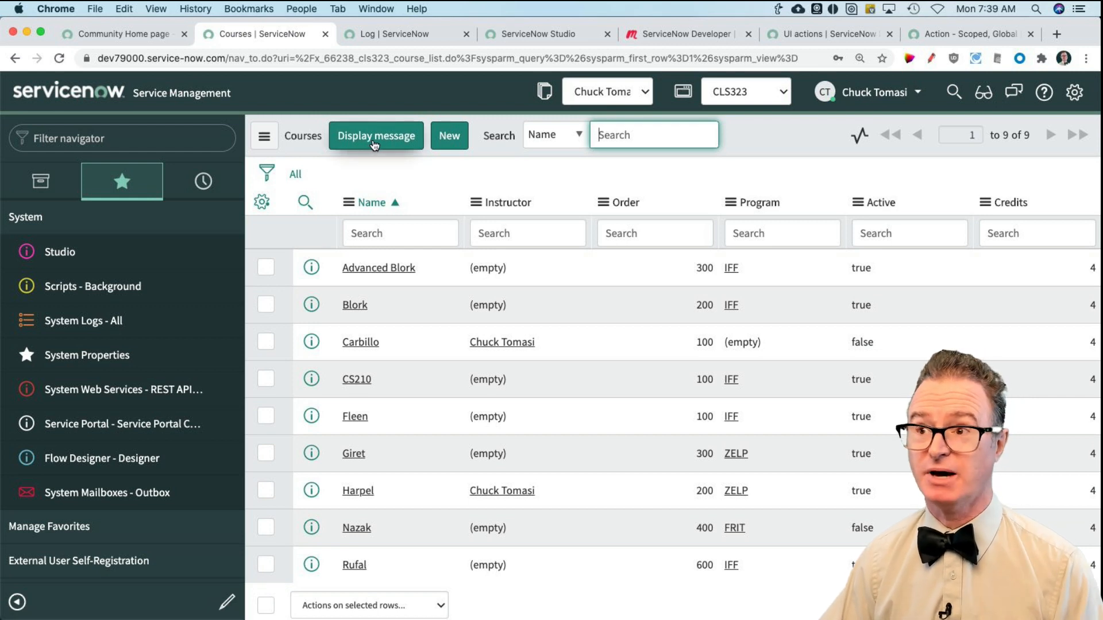
click(375, 142)
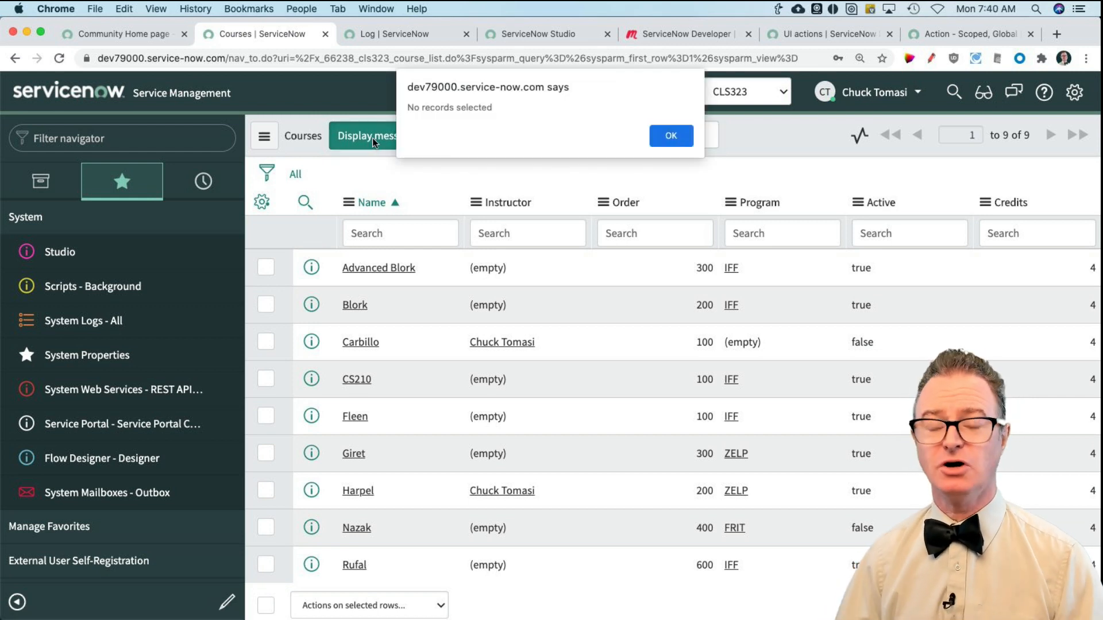
click(671, 137)
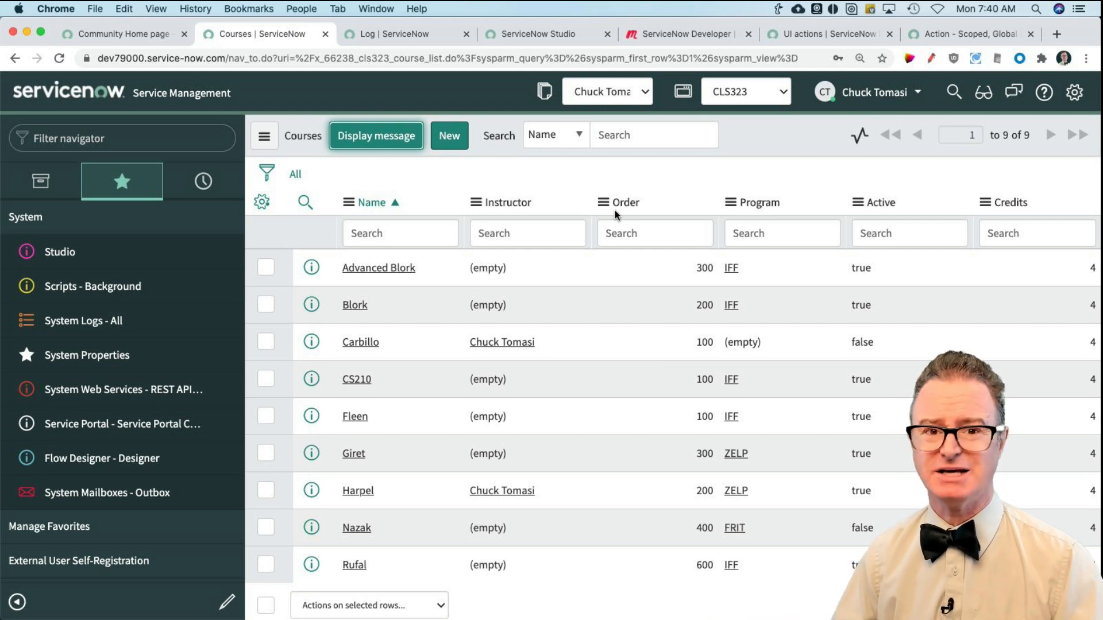
Step: Select the Advanced Blork course, run Display message on it, and dismiss the resulting message
click(264, 269)
click(361, 137)
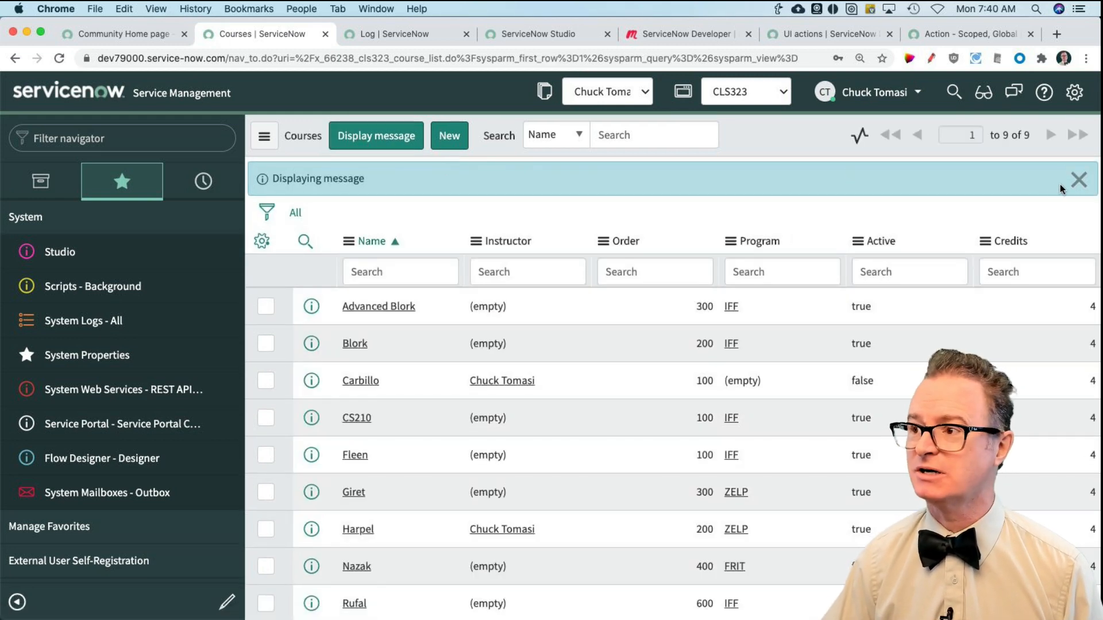
click(1079, 180)
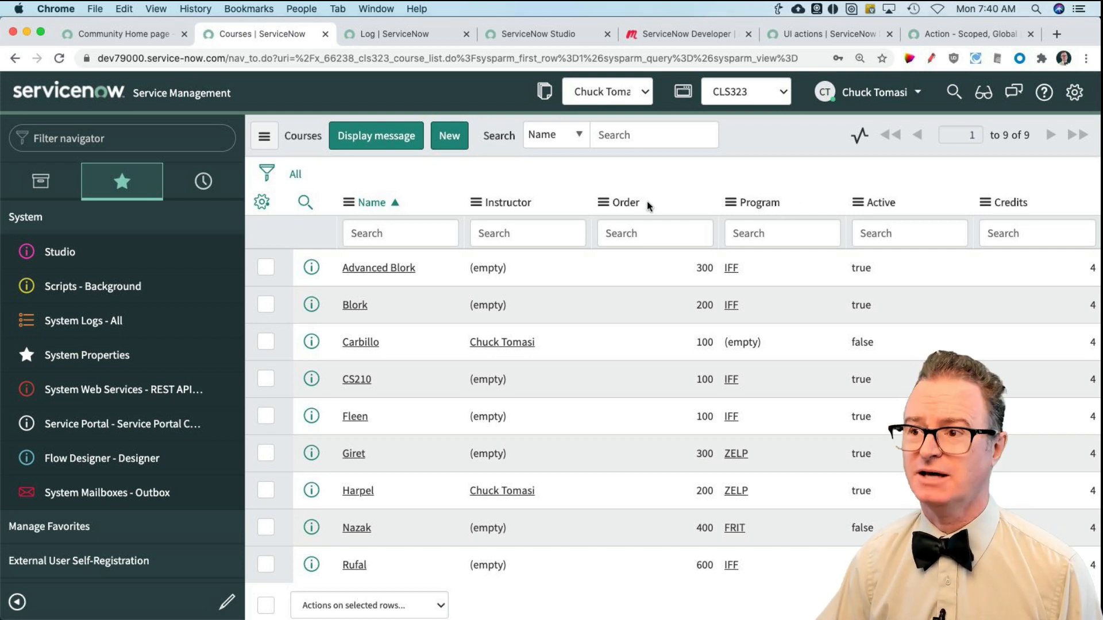
Step: Change the Display message UI action's action name to sysverb_course_message in Studio
click(538, 36)
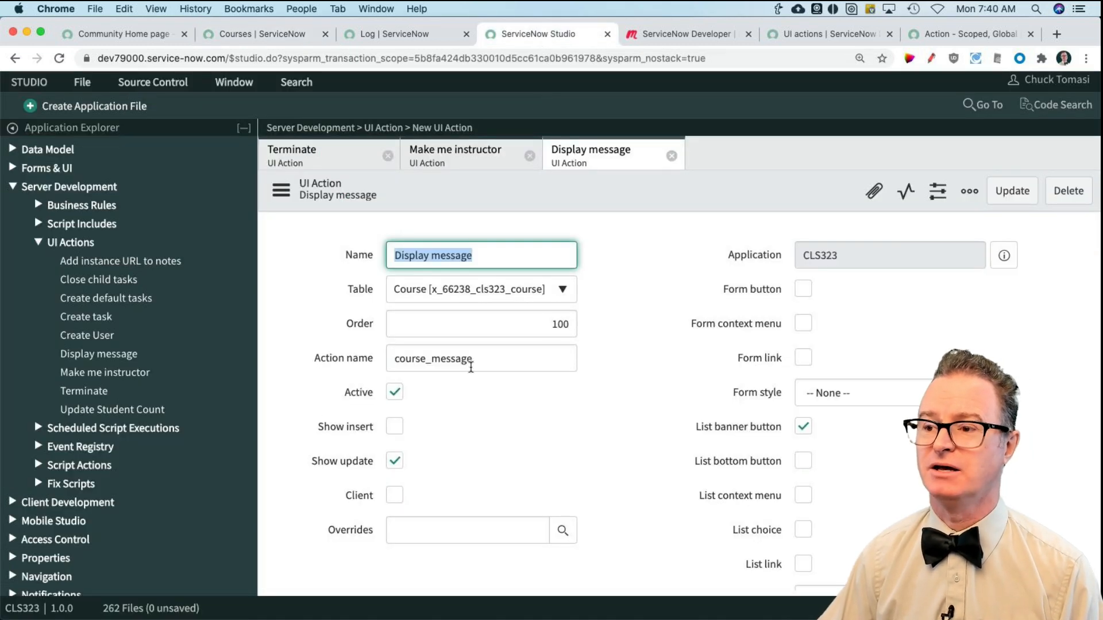
drag(472, 361, 385, 359)
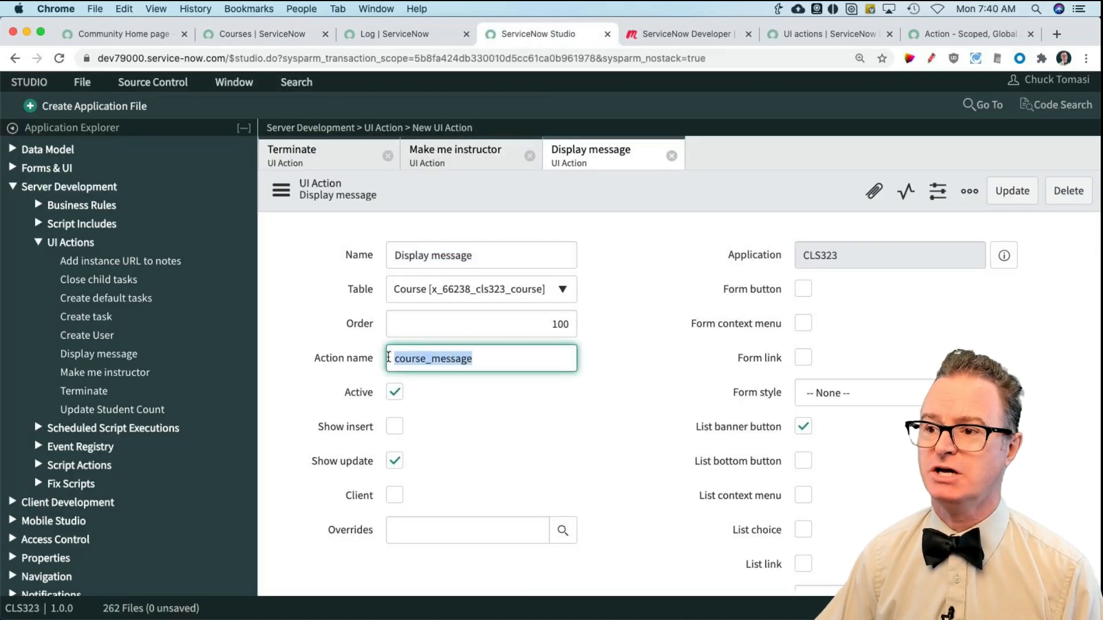
key(Left)
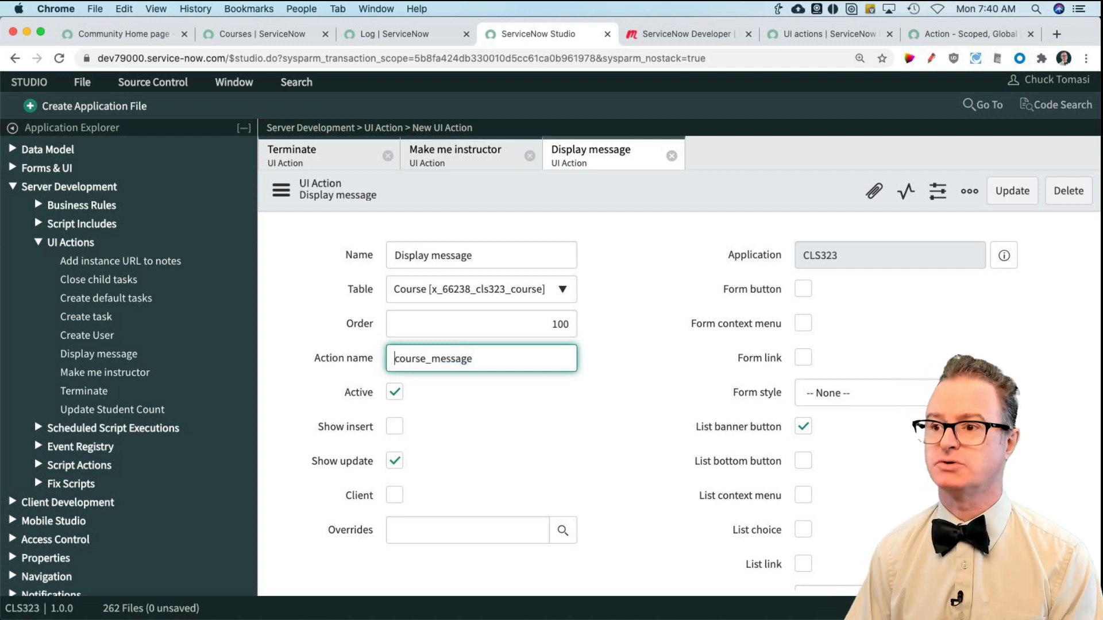
text(sysver_)
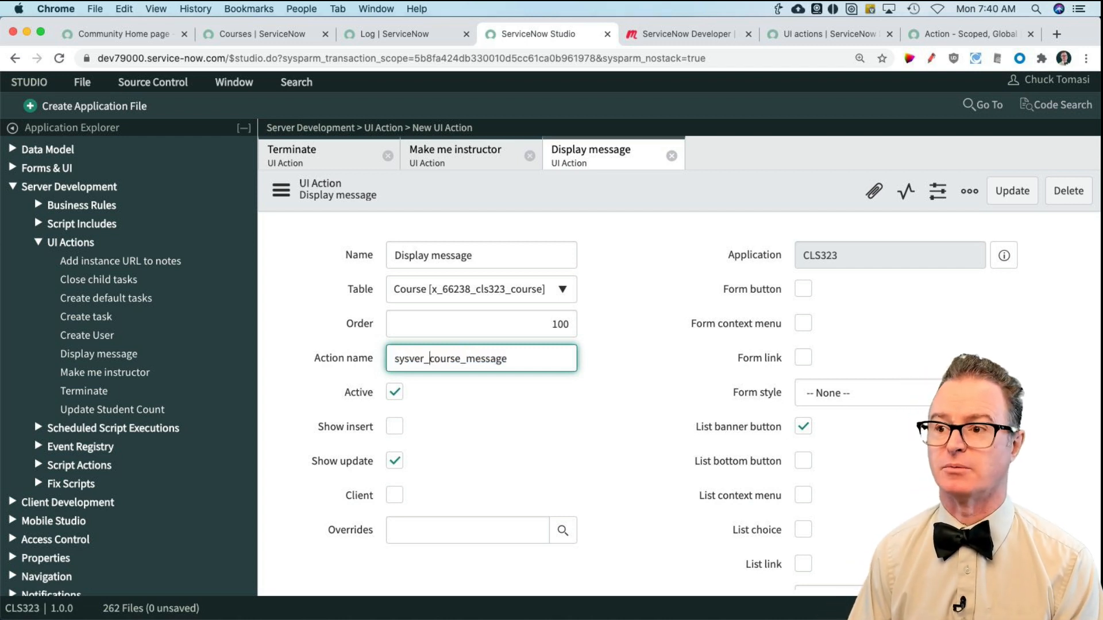
key(BackSpace)
text(b_)
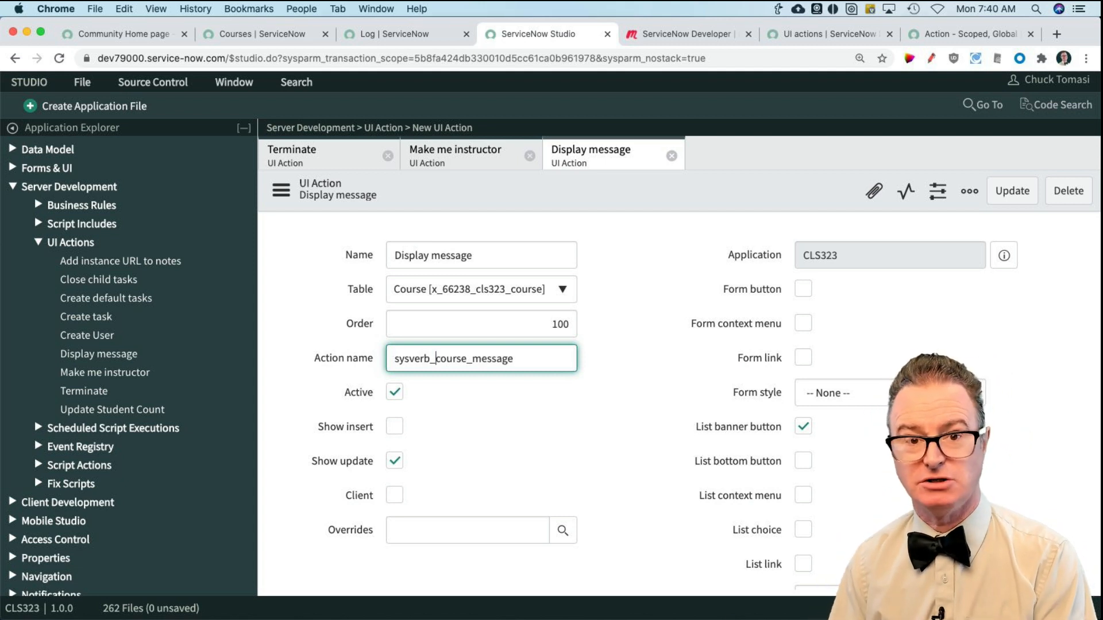
Step: Switch from Studio to the main instance and open the System Definition UI Actions list, searching the navigator for ui act
click(262, 35)
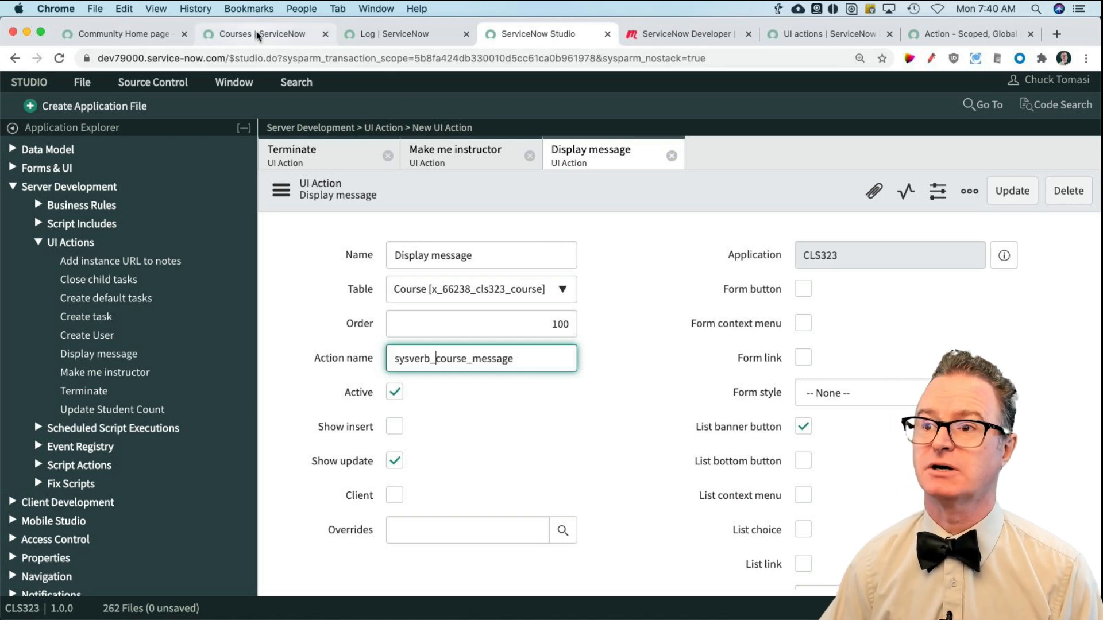
click(91, 141)
text(u)
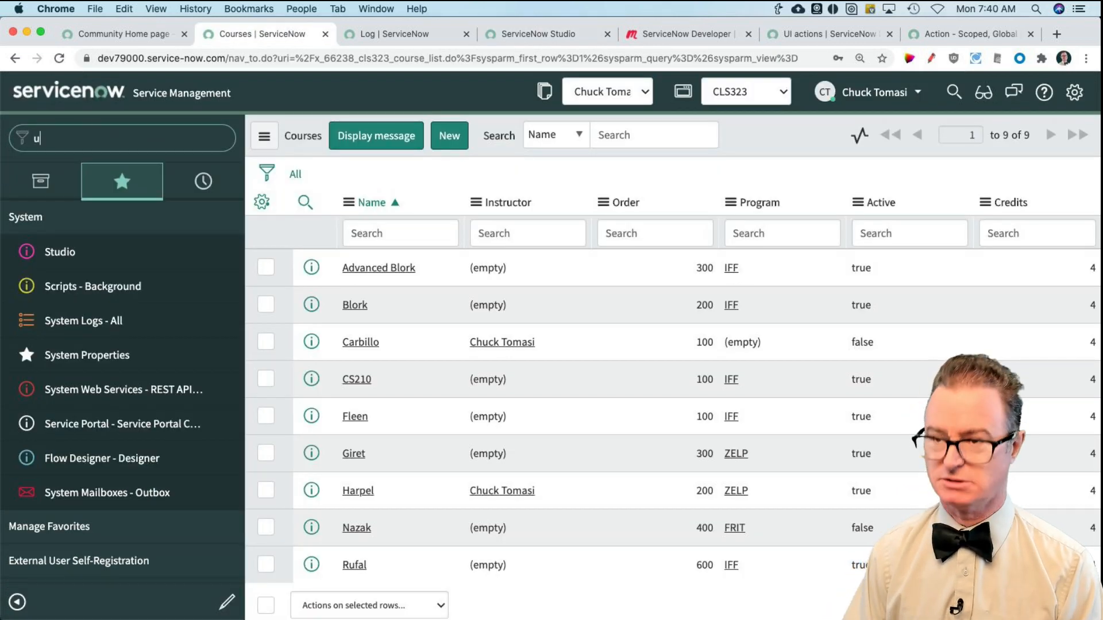
text(i act)
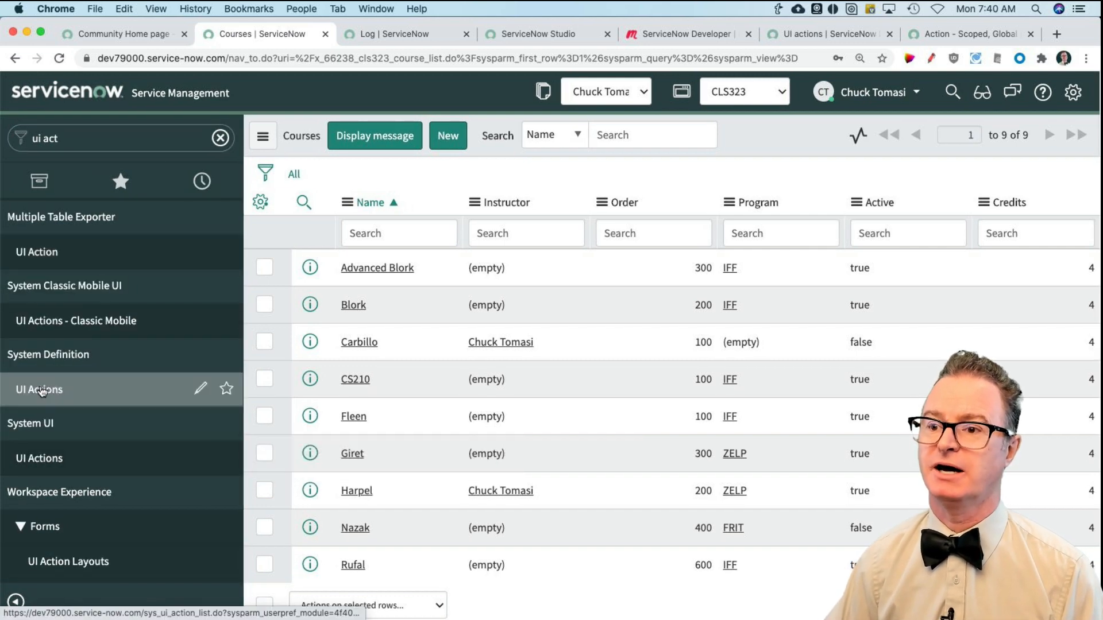
click(40, 389)
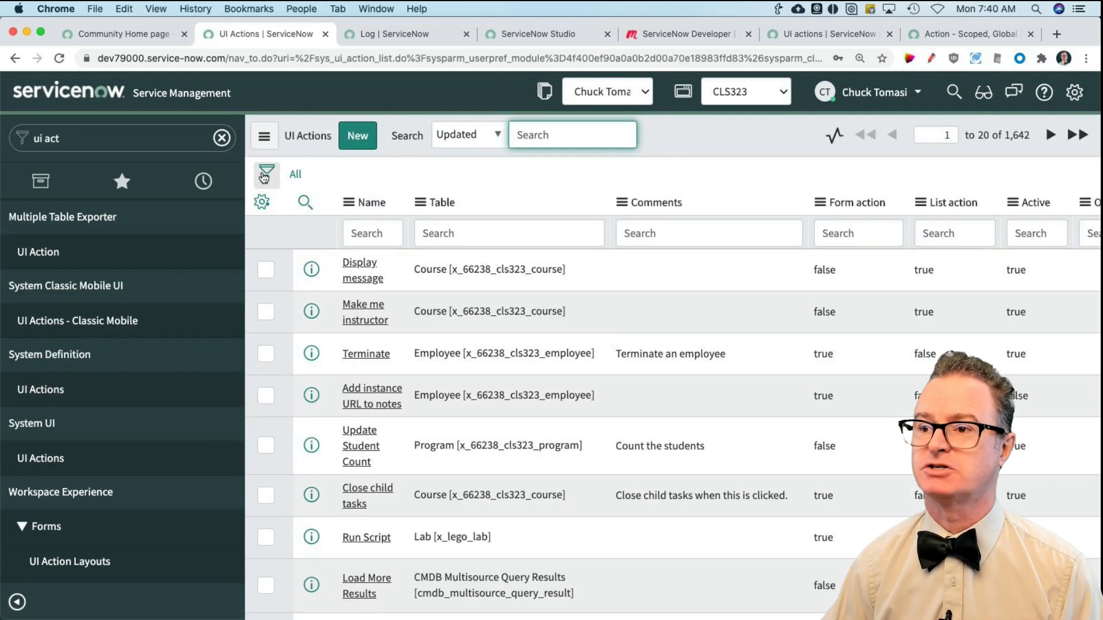
Step: Filter the UI Actions list to records whose Action name starts with sysverb_
click(265, 173)
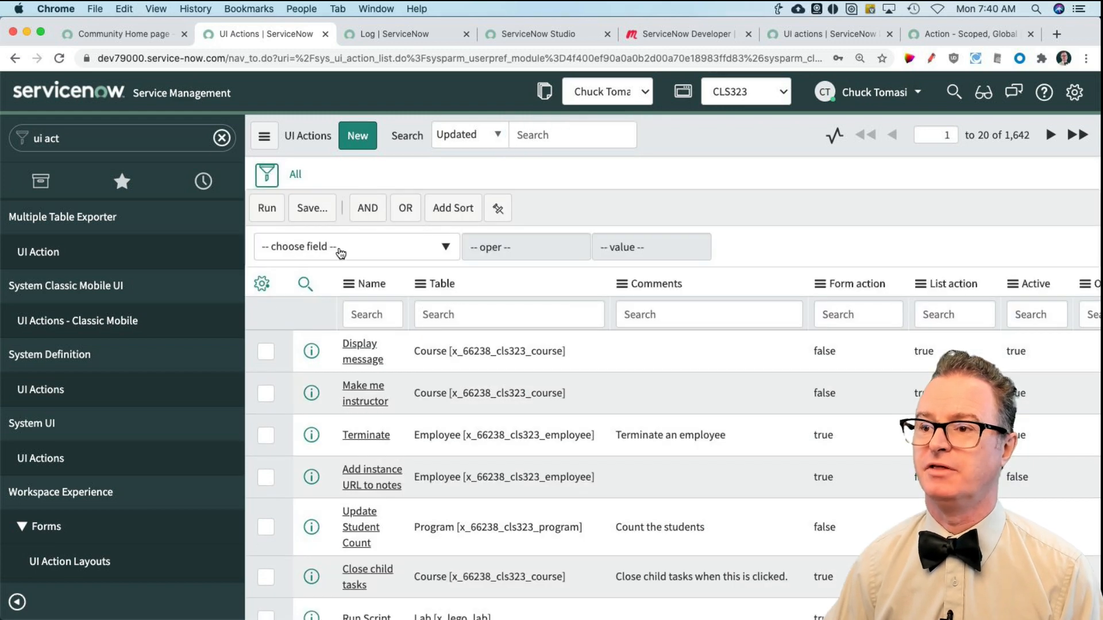
click(339, 248)
text(action)
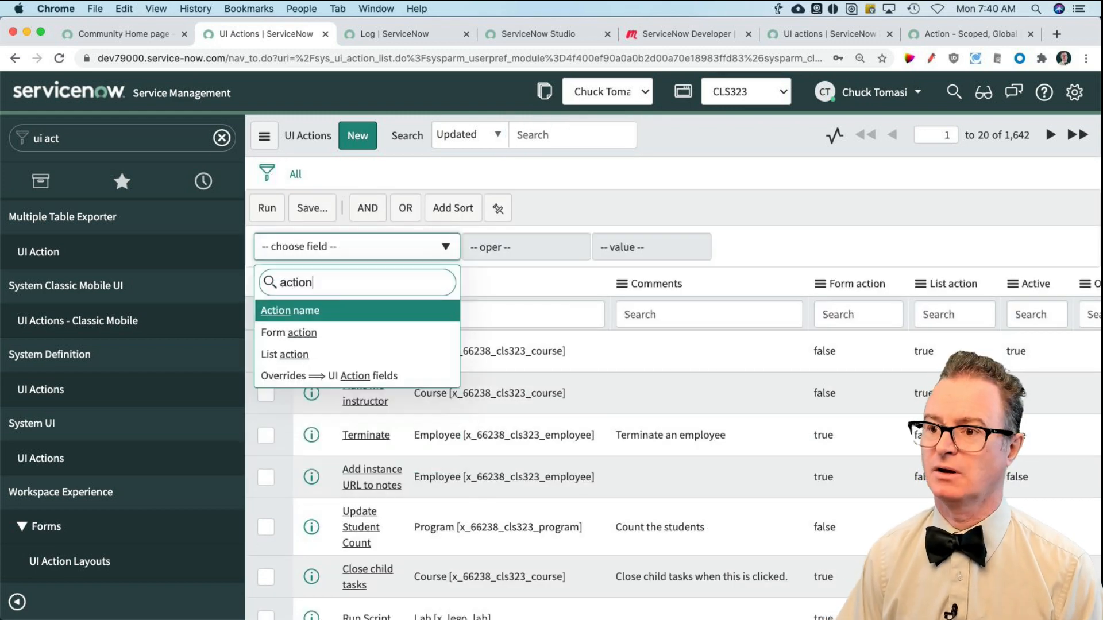
key(Return)
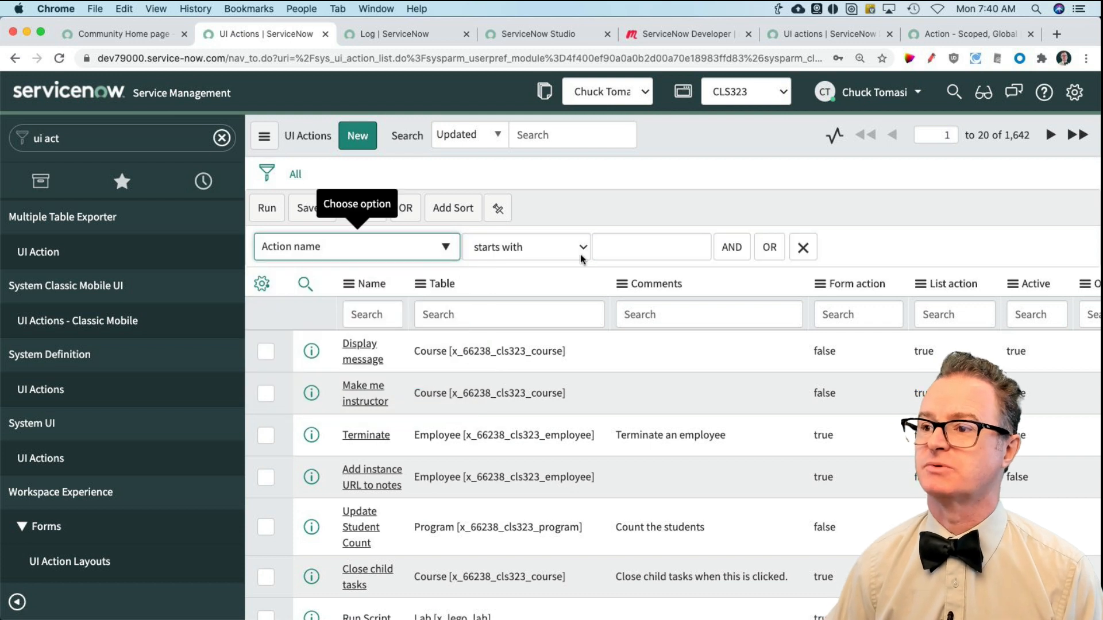
text(sysv)
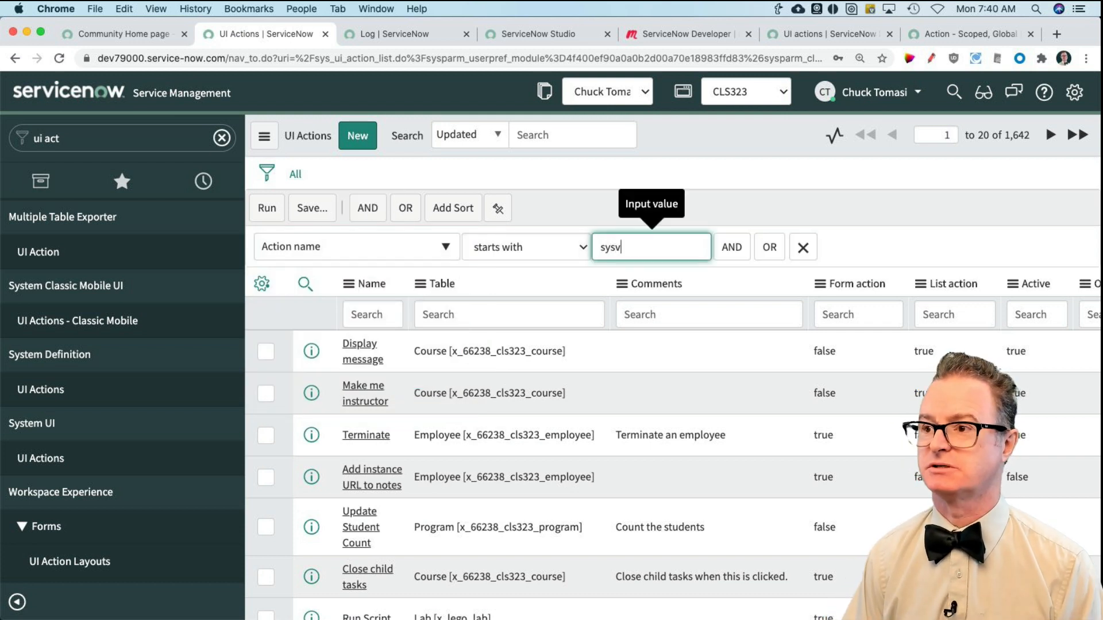
text(erb_)
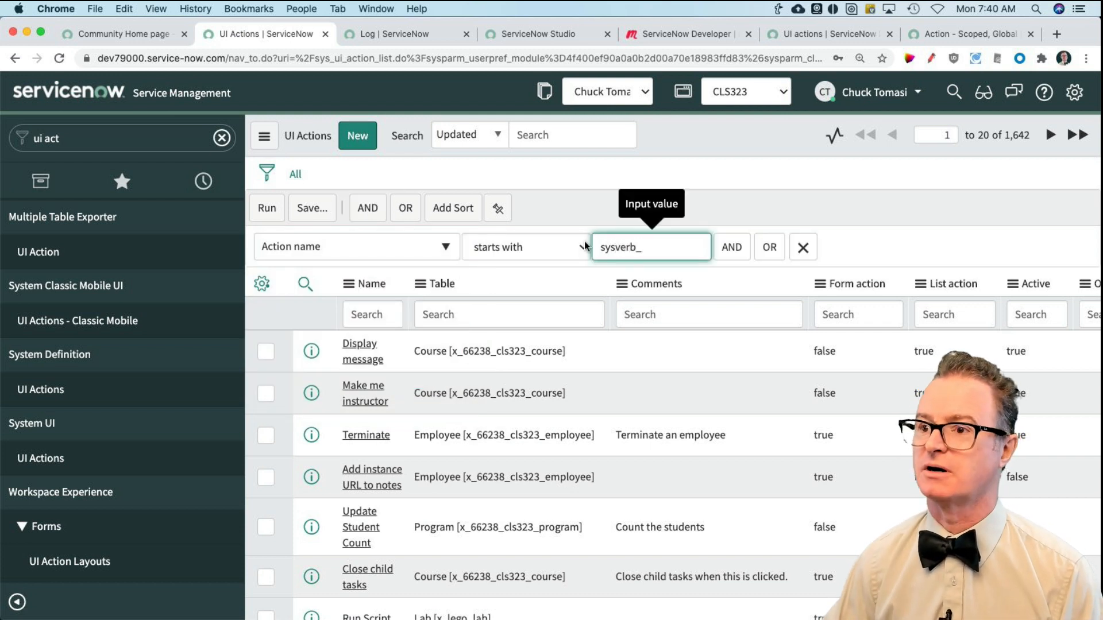
click(267, 208)
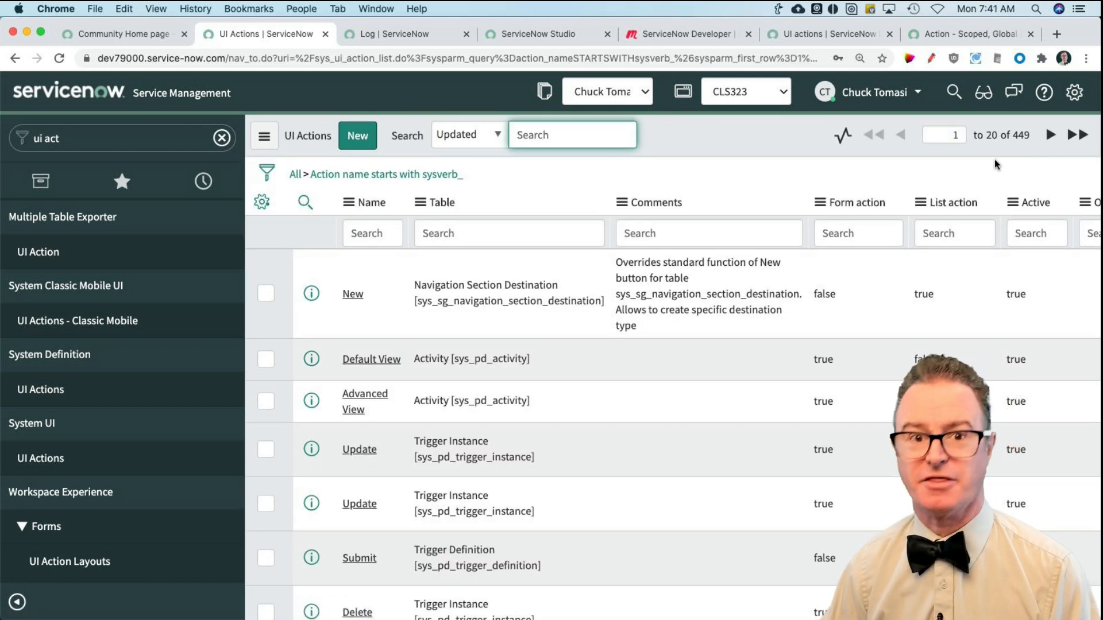
Step: Add the Action name column to the UI Actions list, placing it directly after Table
scroll(696, 253, down, 1)
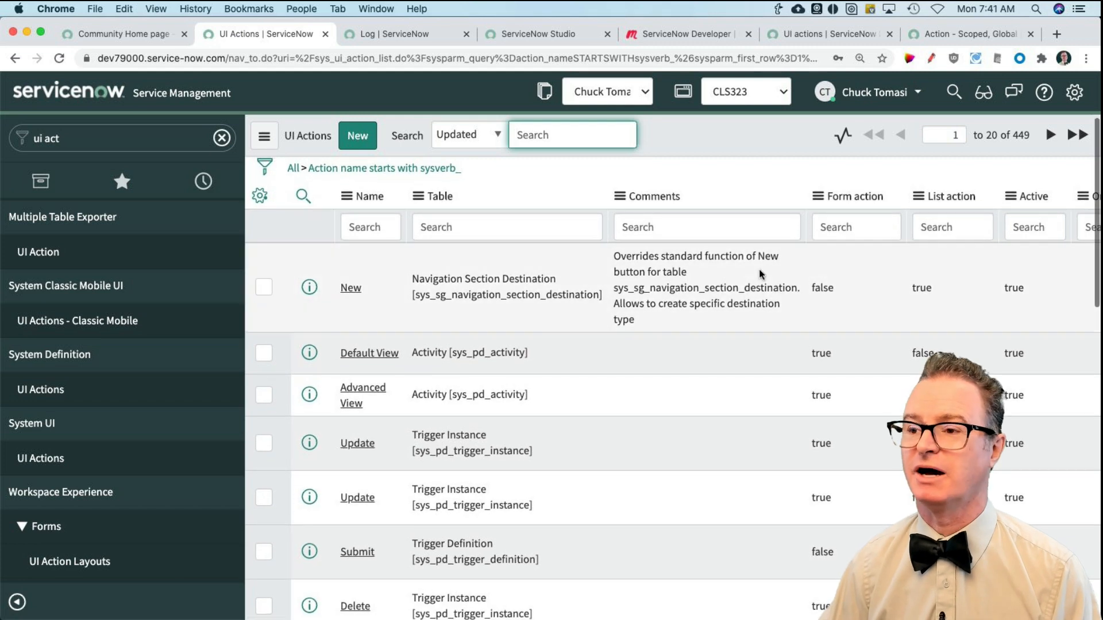
click(260, 196)
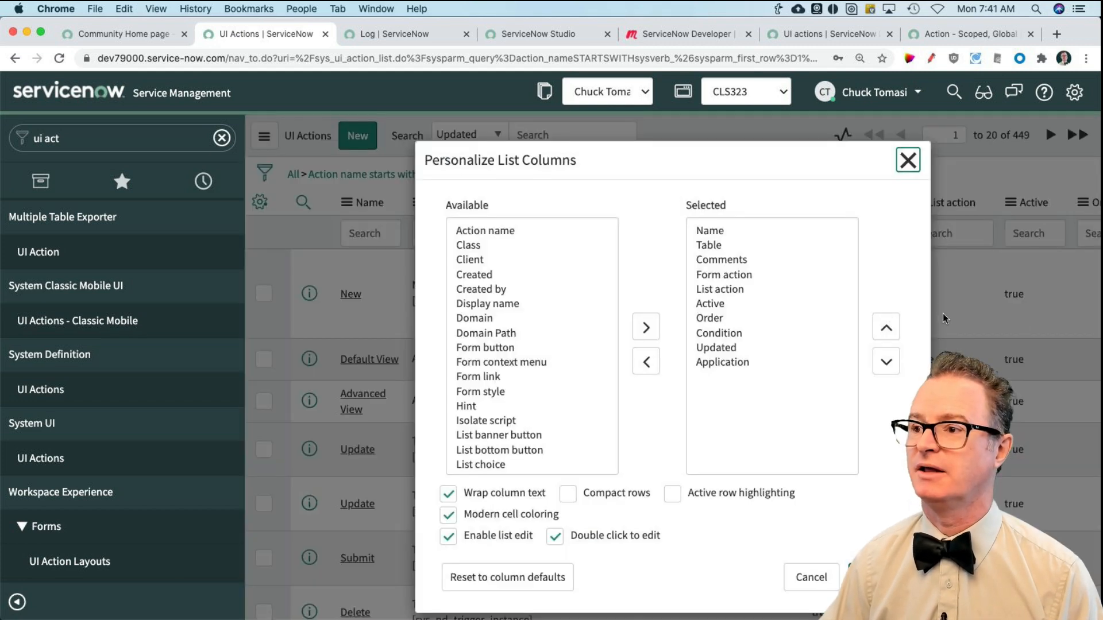
click(502, 232)
double_click(502, 232)
click(888, 330)
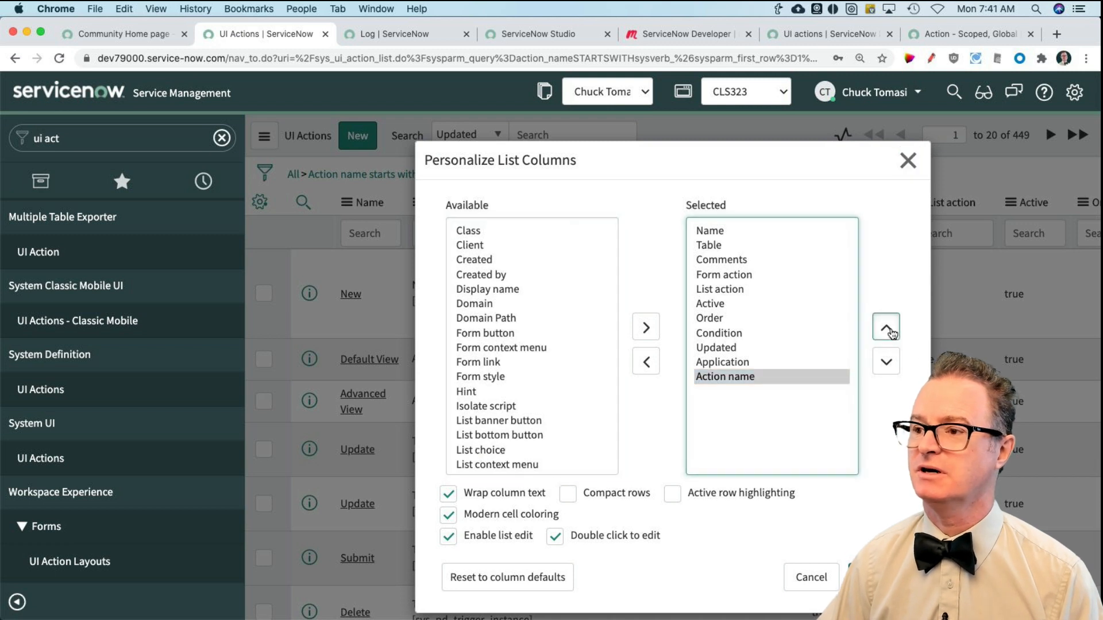
click(889, 330)
click(889, 329)
click(889, 330)
click(889, 330)
click(889, 330)
click(888, 330)
click(889, 330)
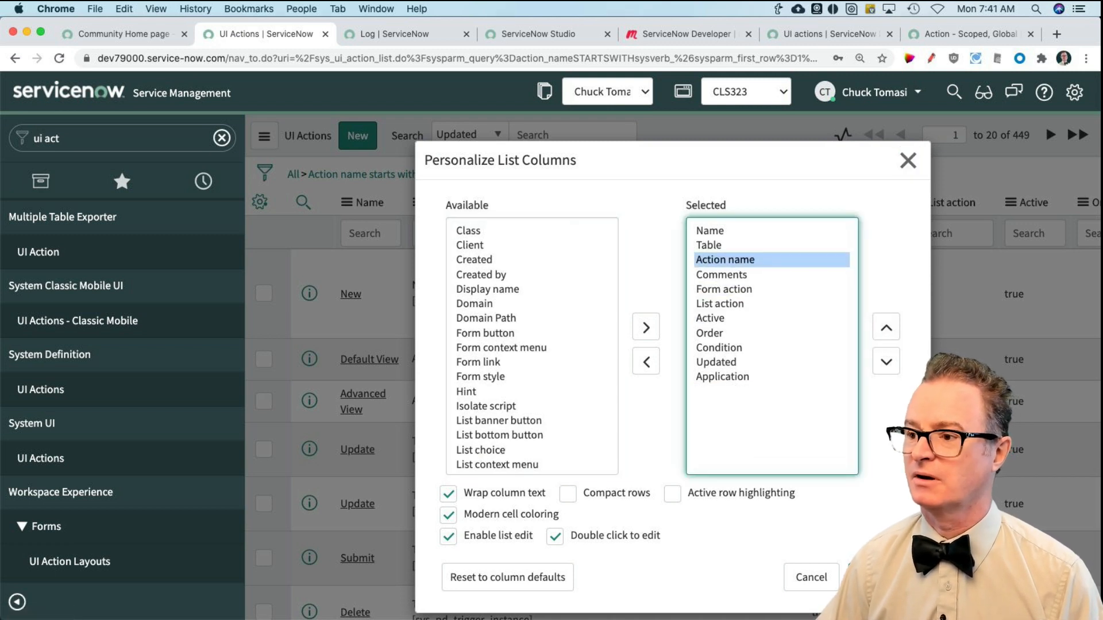
click(877, 577)
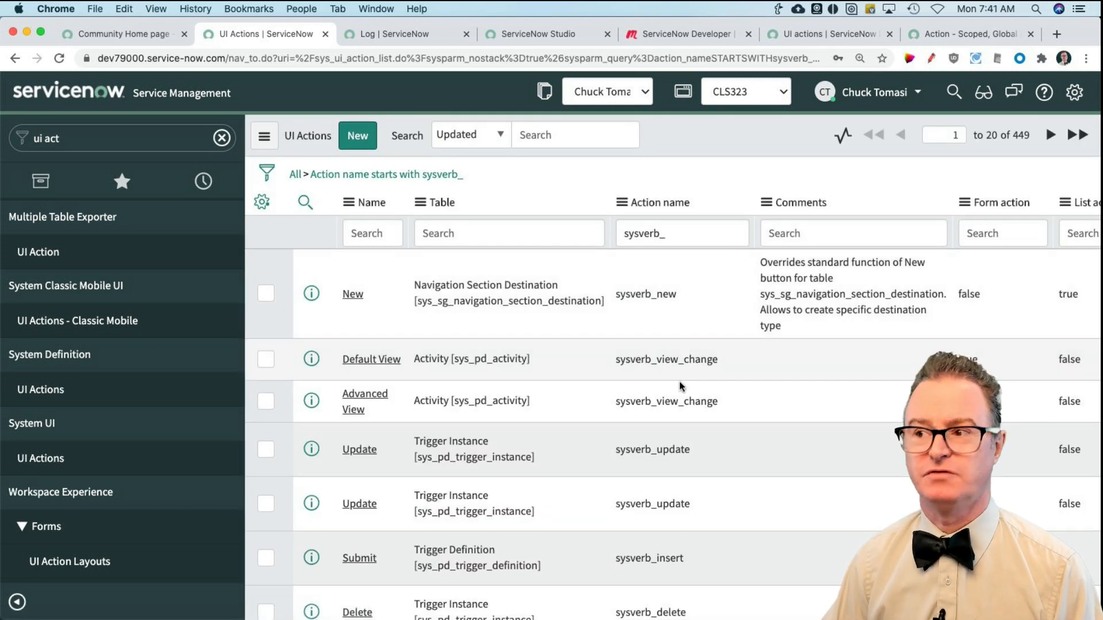
Step: Examine the action names and the tables they belong to throughout the filtered UI Actions list
scroll(757, 509, down, 5)
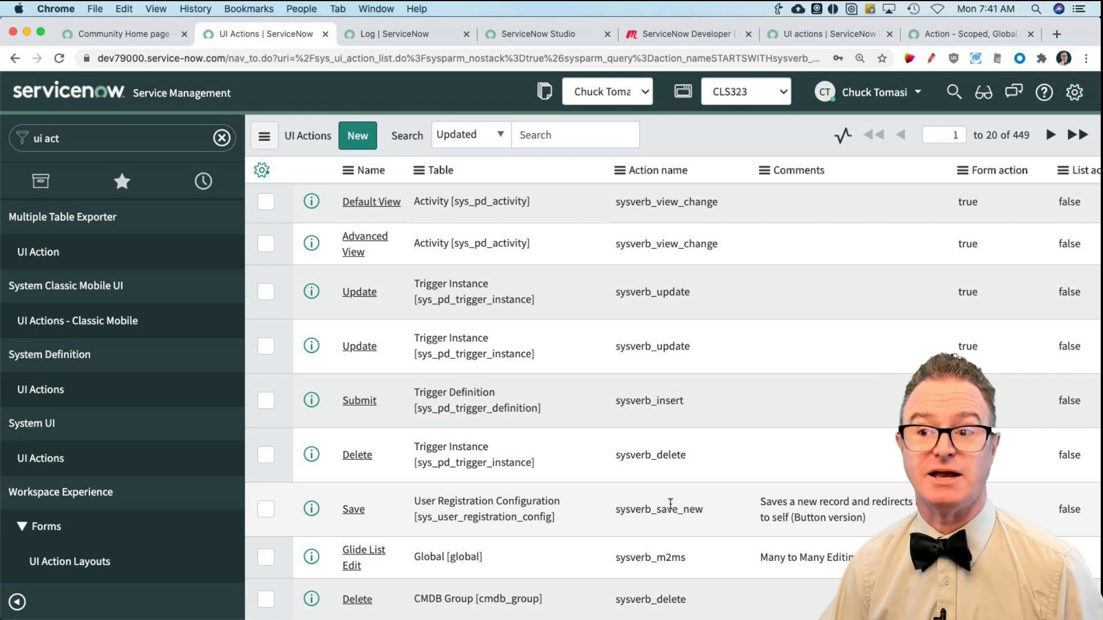
scroll(712, 494, down, 2)
scroll(705, 453, down, 2)
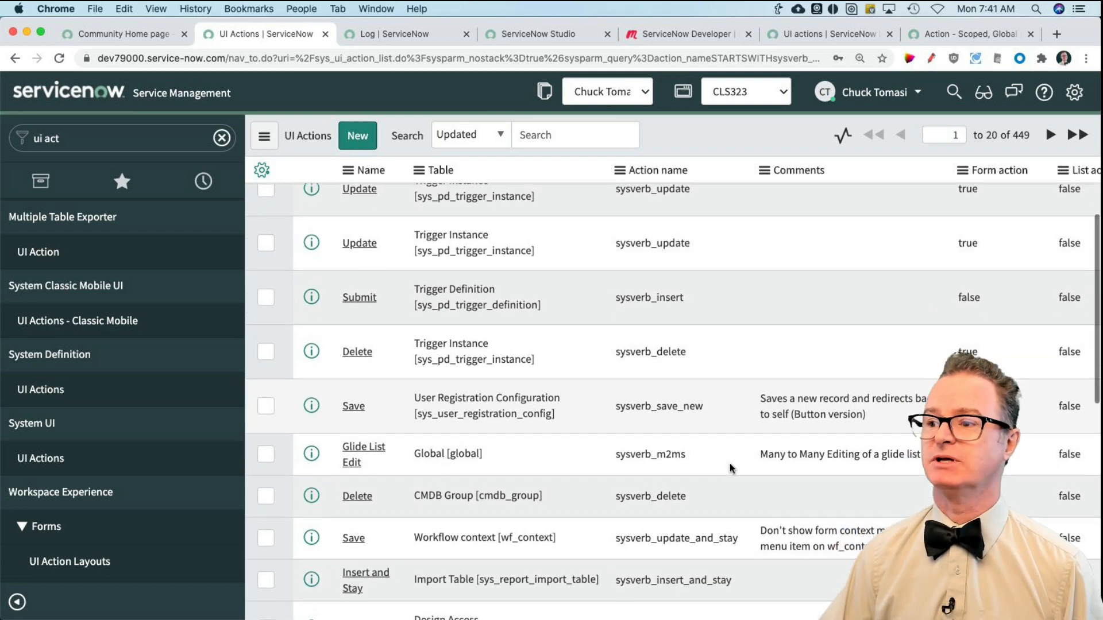
scroll(704, 488, down, 2)
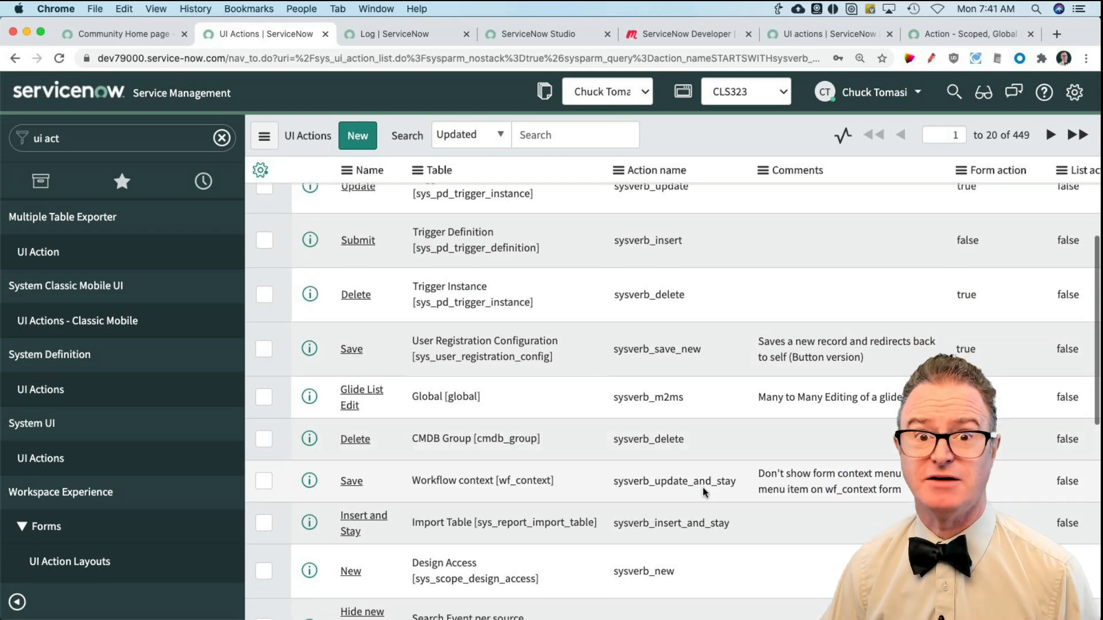
scroll(705, 491, down, 3)
scroll(705, 492, down, 8)
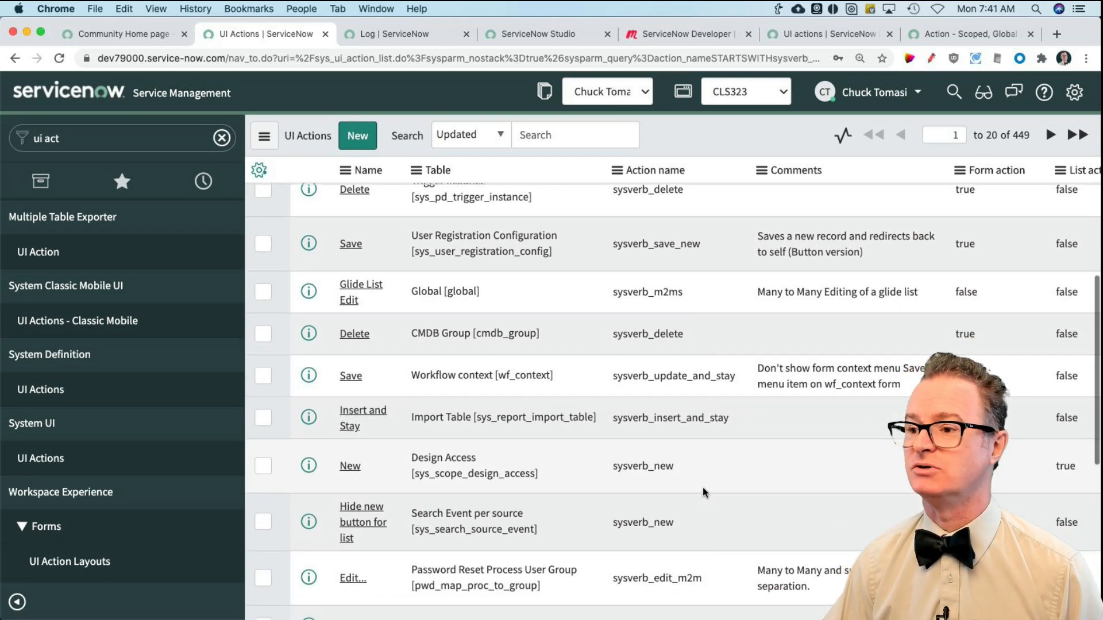
scroll(705, 492, down, 3)
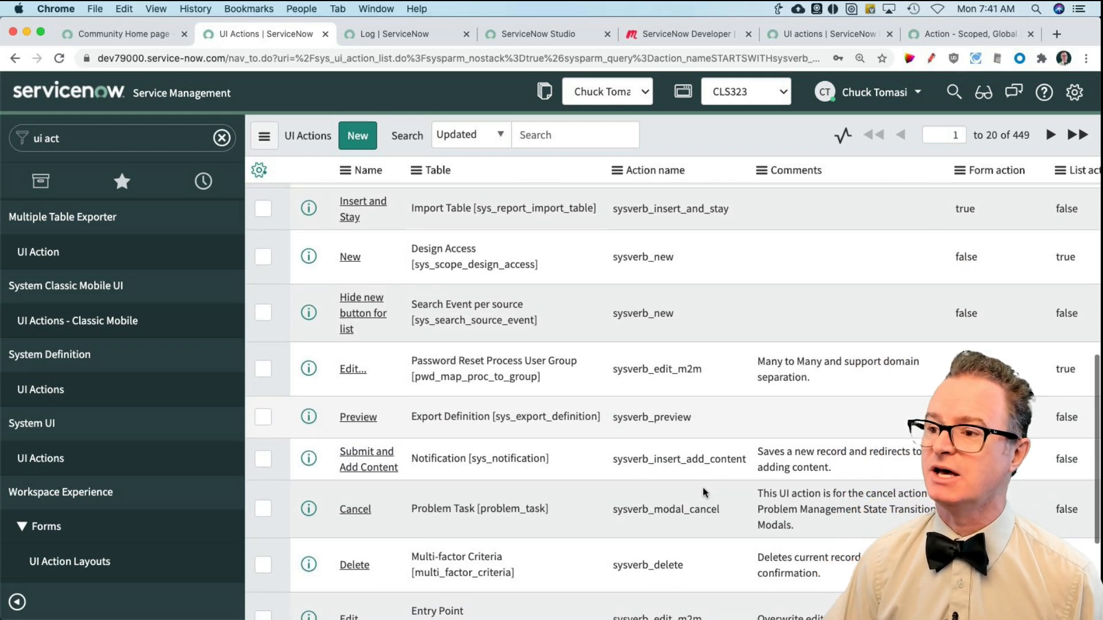
scroll(718, 546, down, 4)
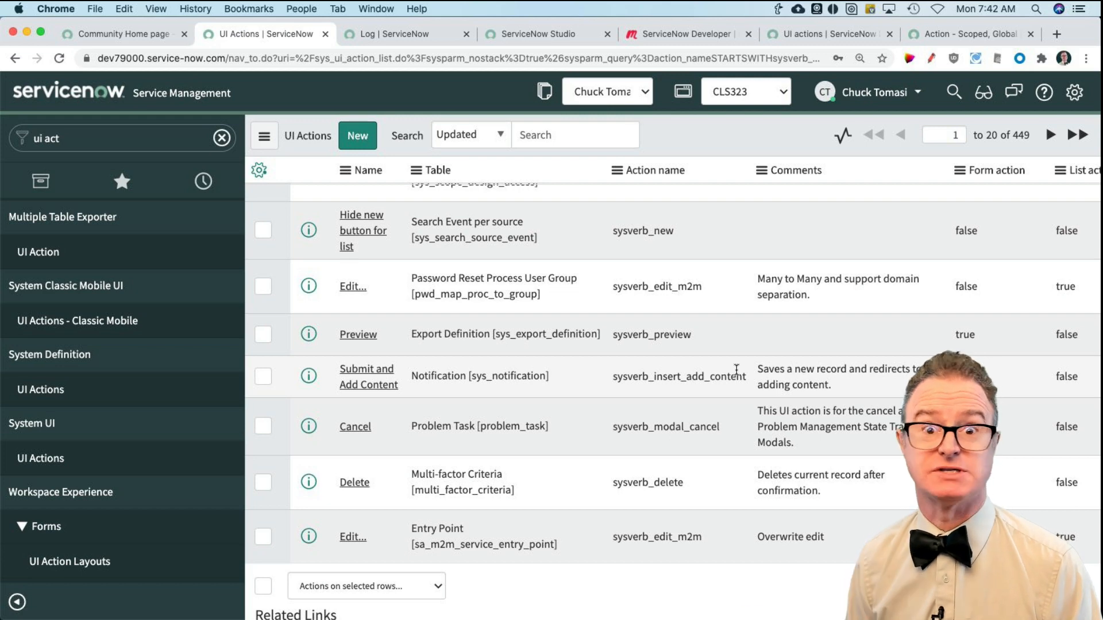
scroll(601, 295, up, 10)
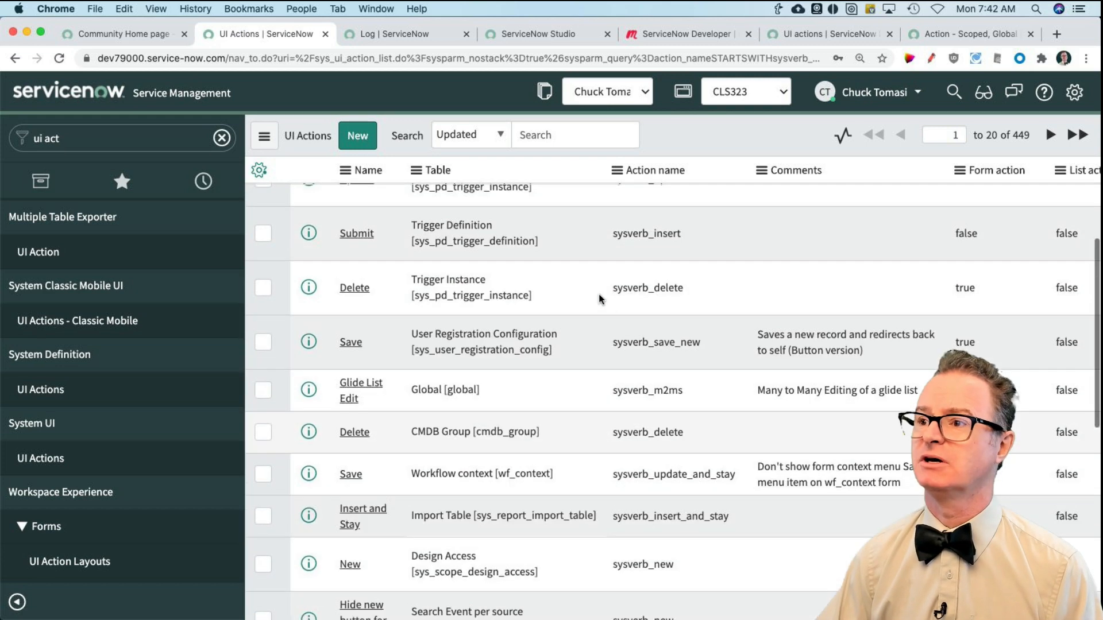
scroll(580, 218, up, 5)
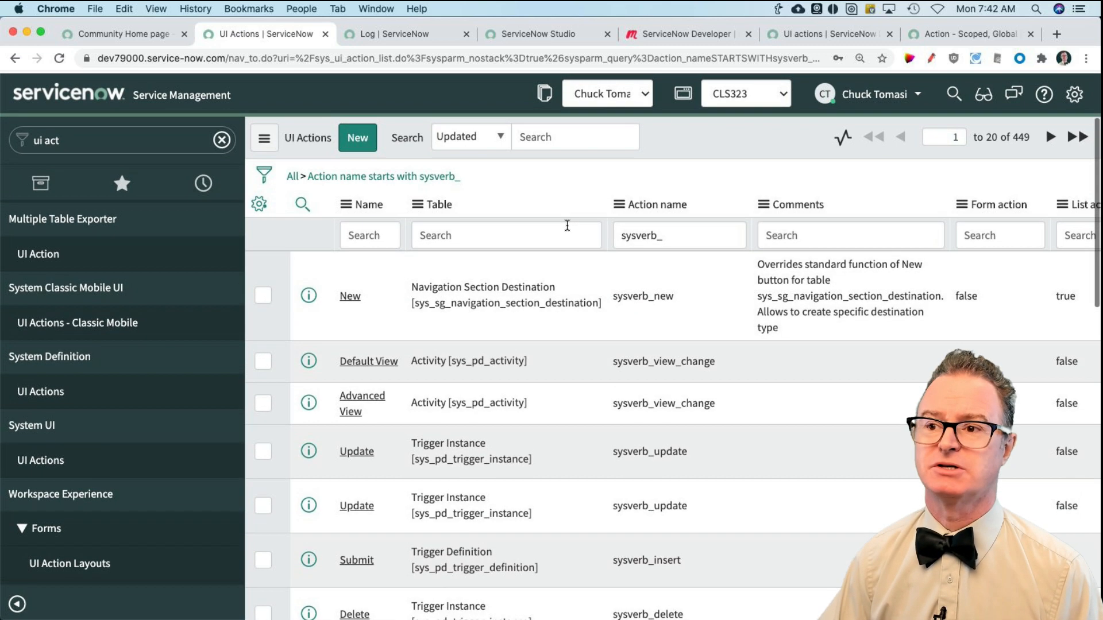
Step: Return to Studio and save the Display message UI action with the action name sysverb_course_message
click(560, 36)
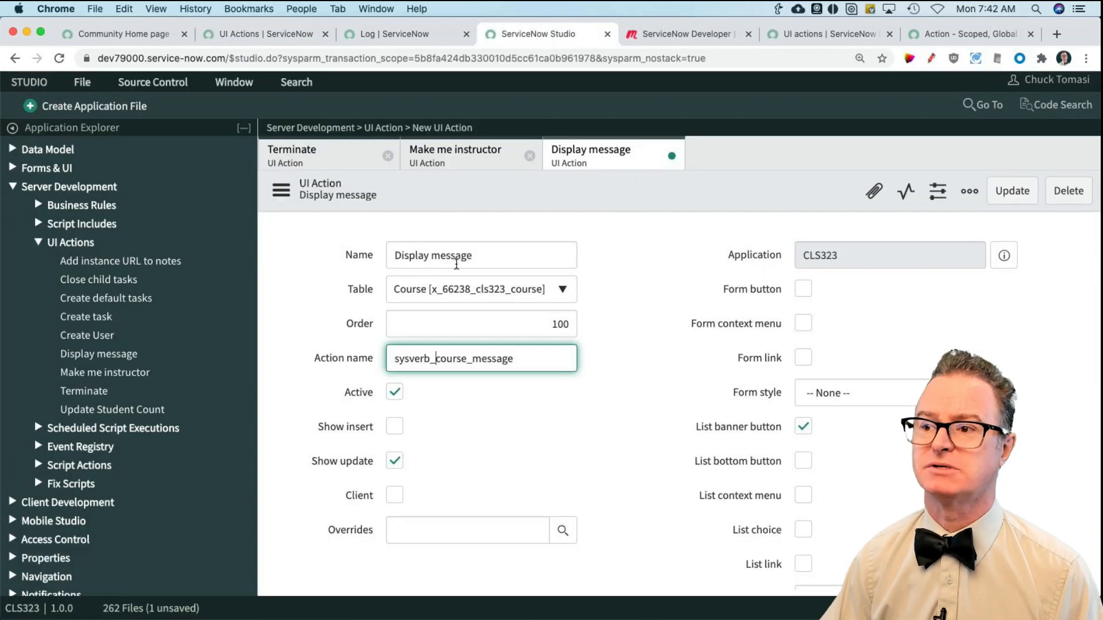
drag(435, 360, 528, 361)
click(528, 361)
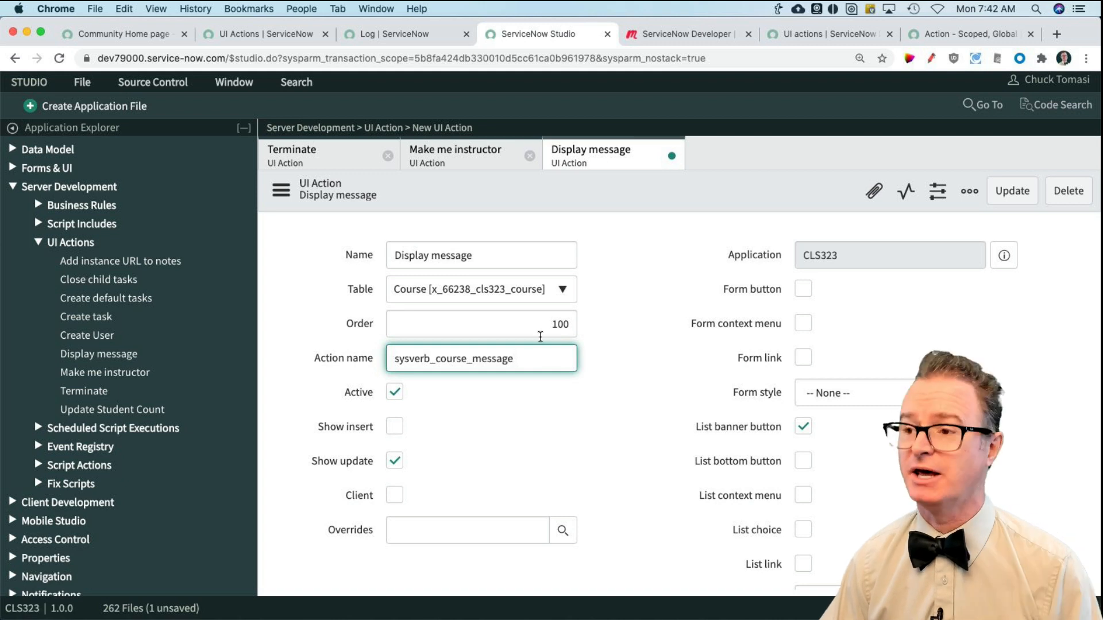
click(638, 274)
scroll(644, 212, down, 1)
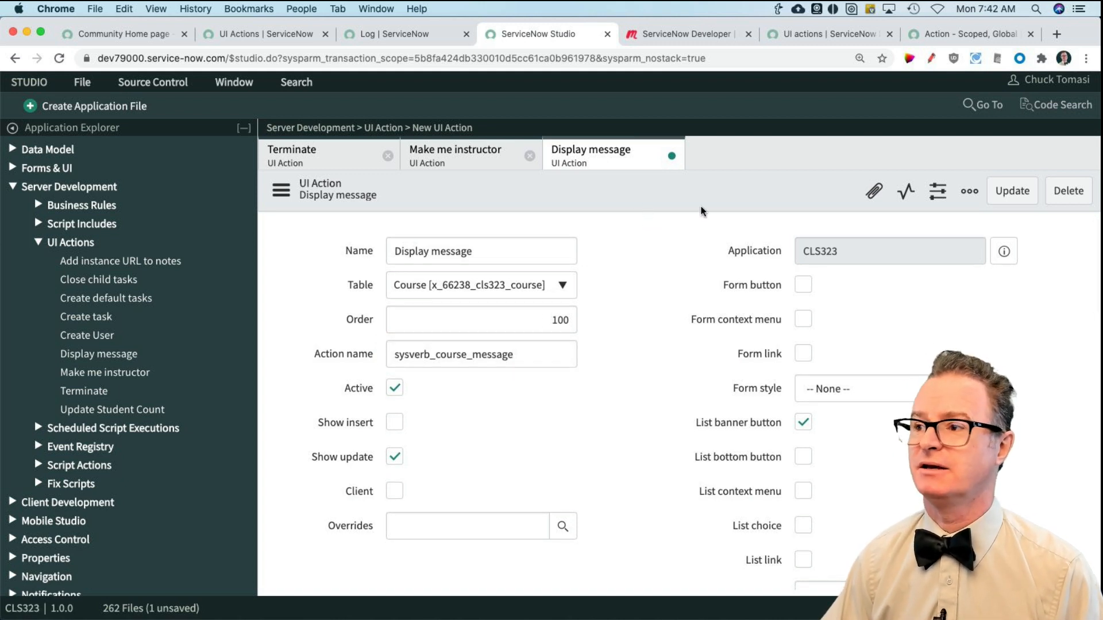
click(1004, 191)
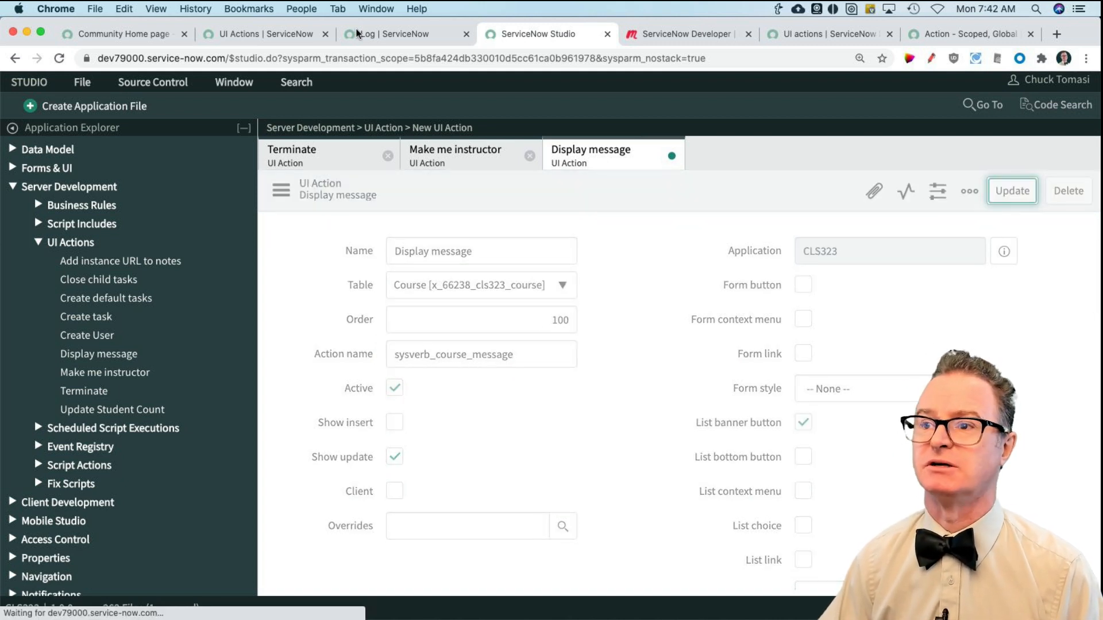
Step: Reopen the Courses list from the navigation history and run Display message with no course selected
click(258, 34)
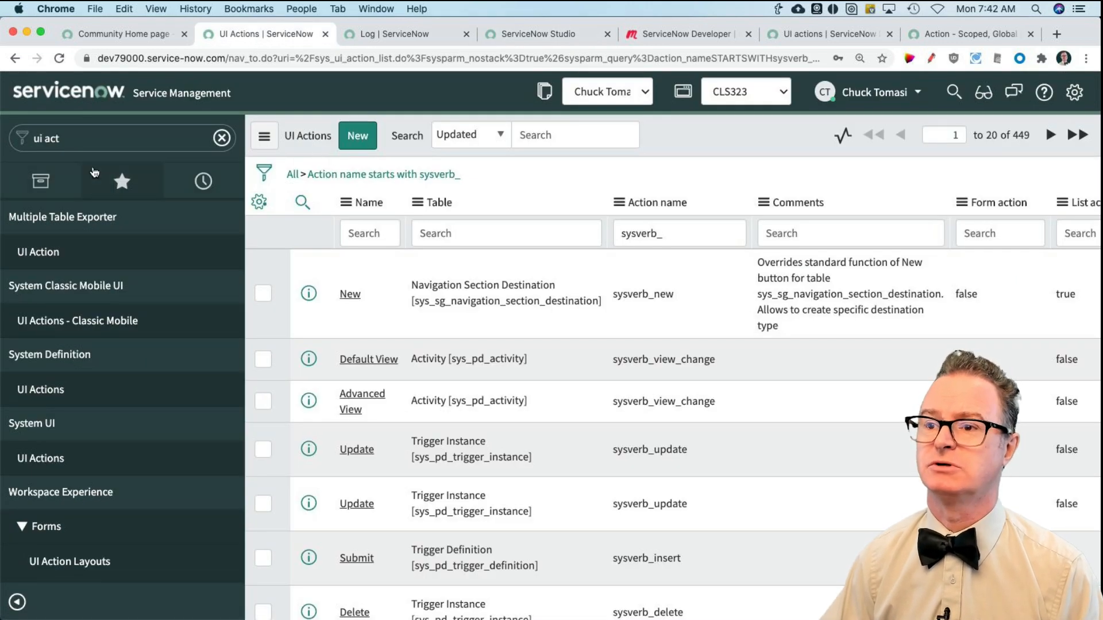
click(121, 181)
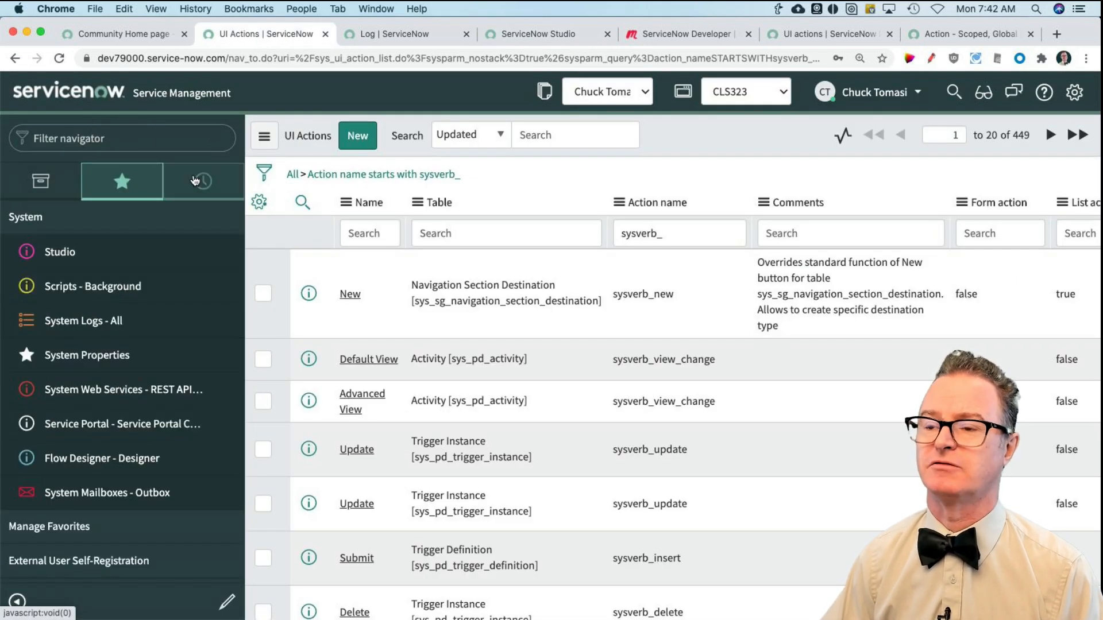
click(198, 181)
click(34, 377)
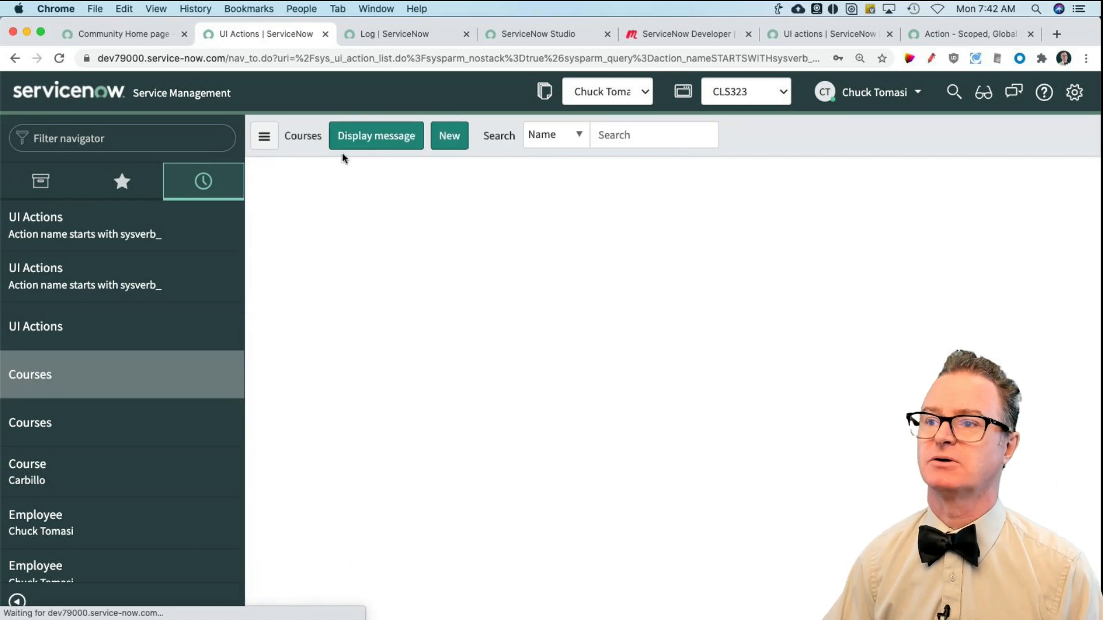
click(370, 137)
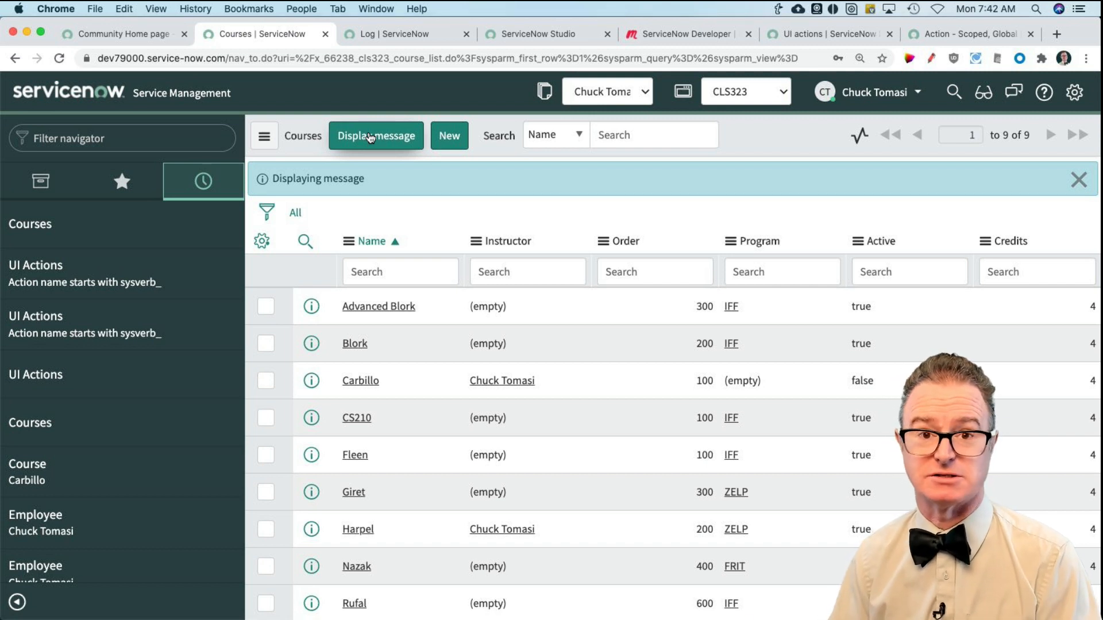
Step: Make the Instructor field mandatory in its dictionary entry, reached from the Blork course, and try saving Blork without an instructor
click(355, 344)
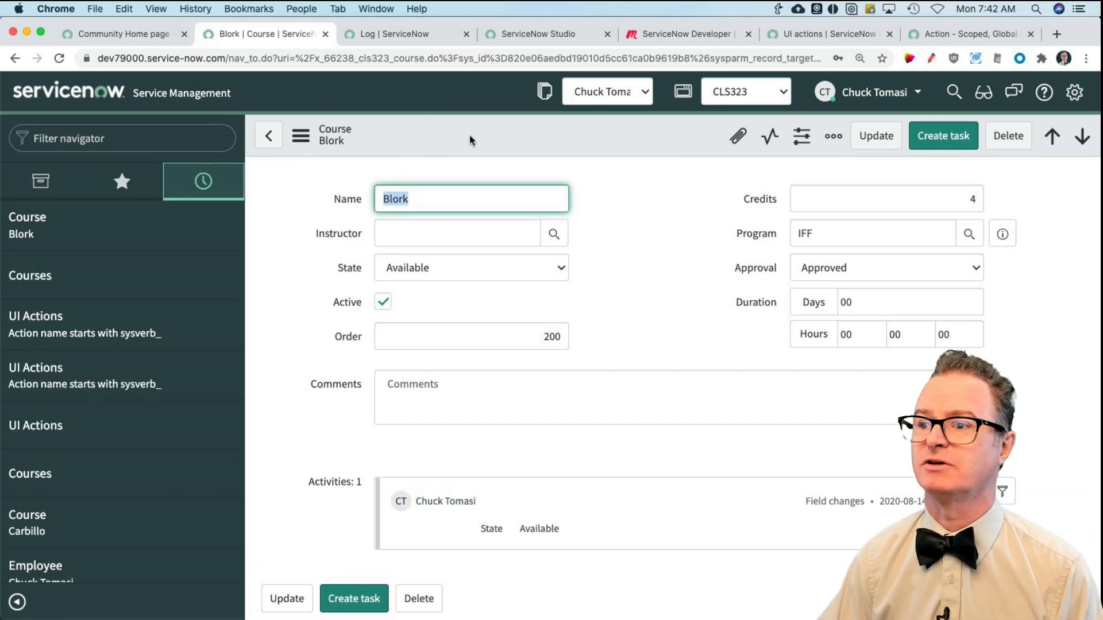
right_click(337, 232)
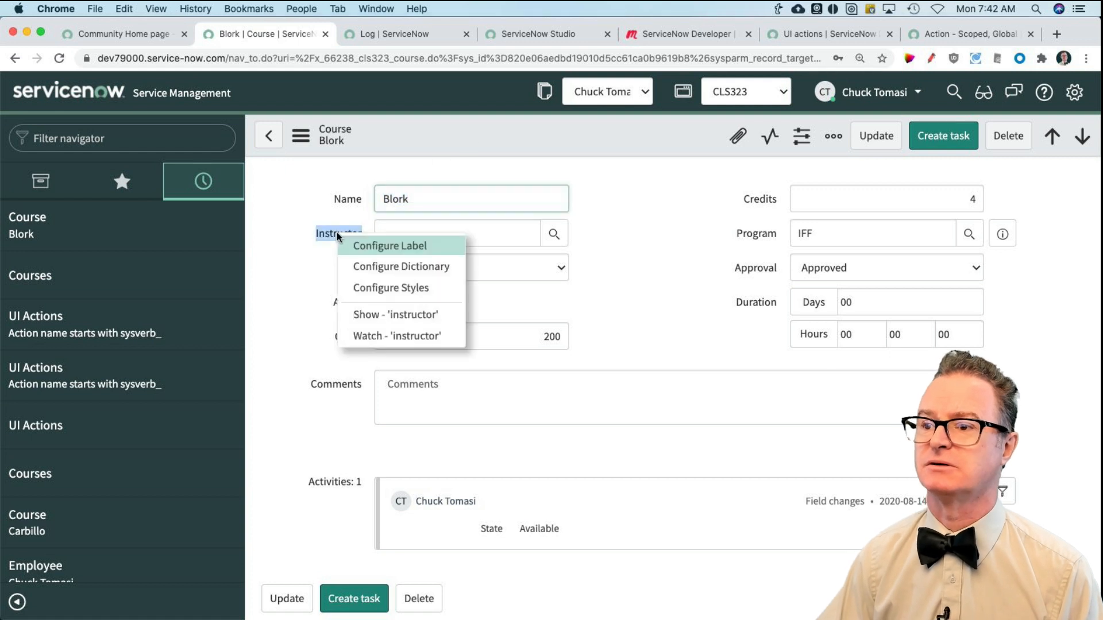
click(381, 267)
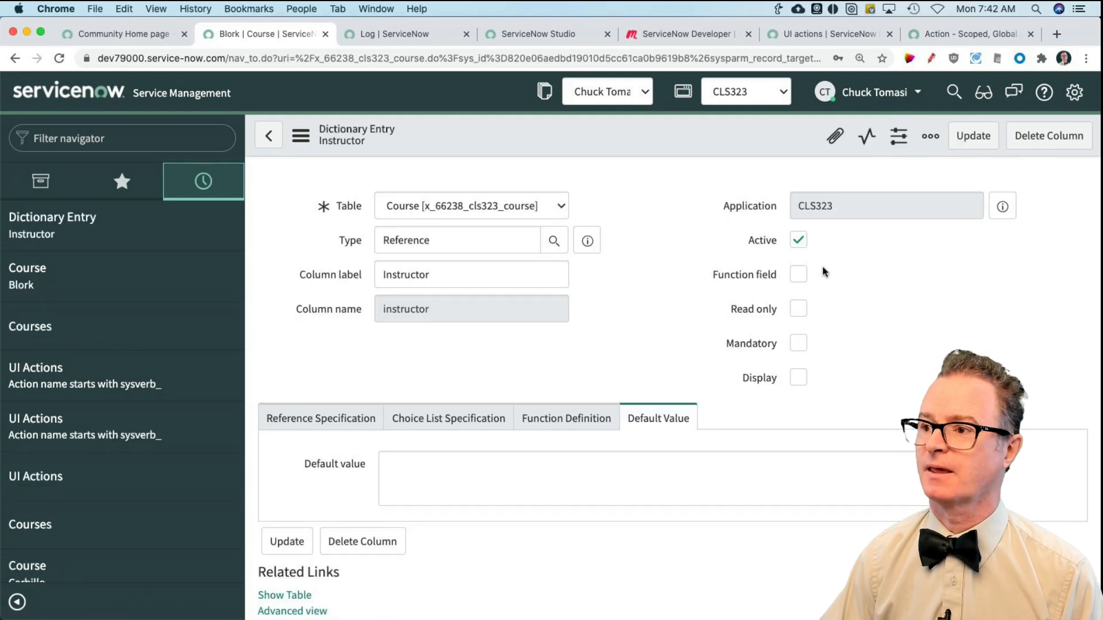
click(799, 343)
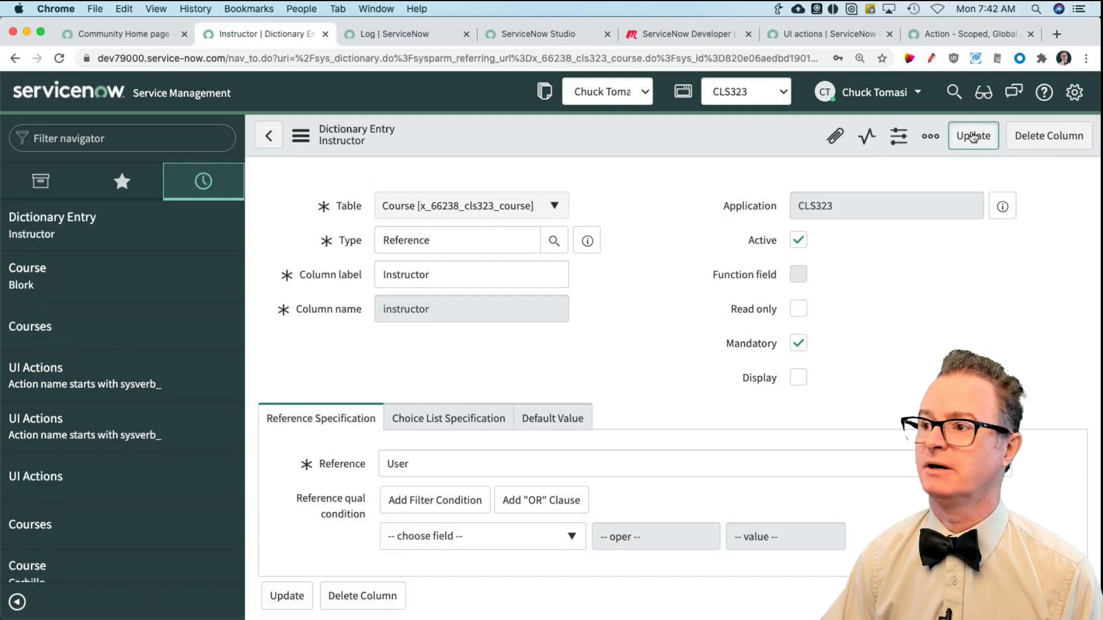
click(975, 136)
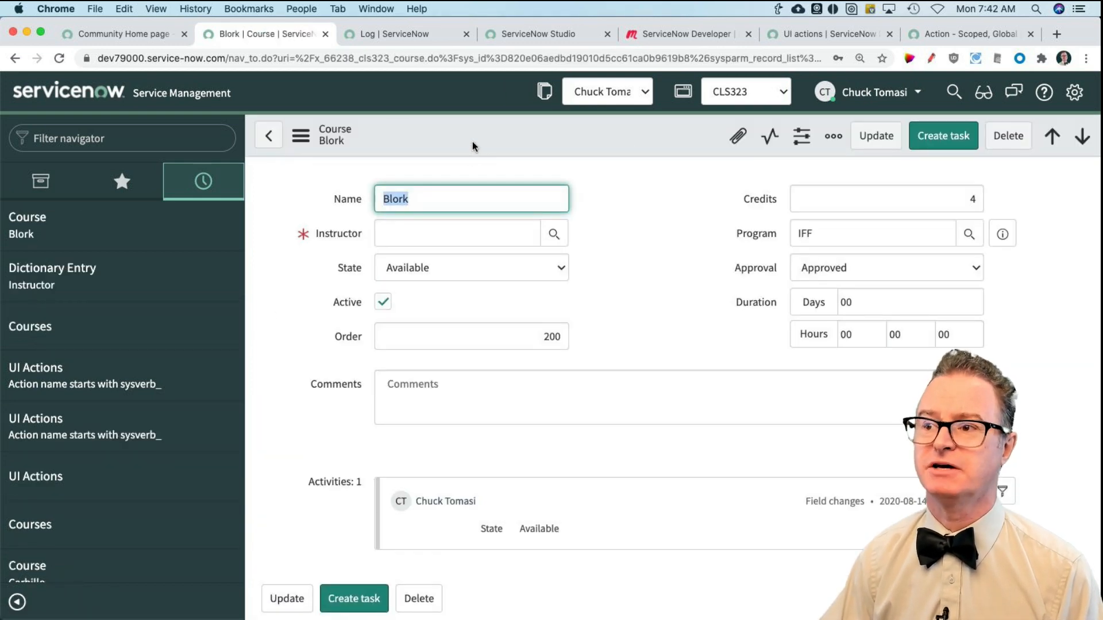
right_click(477, 141)
click(506, 152)
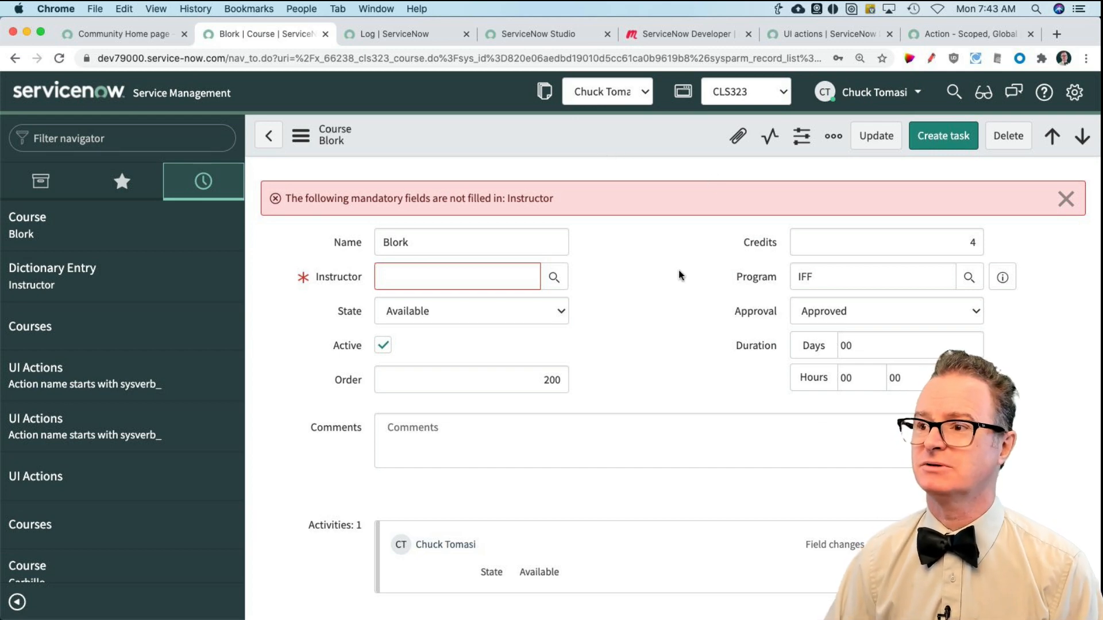
Step: Switch to Studio and create a new application file of type UI Action
click(525, 30)
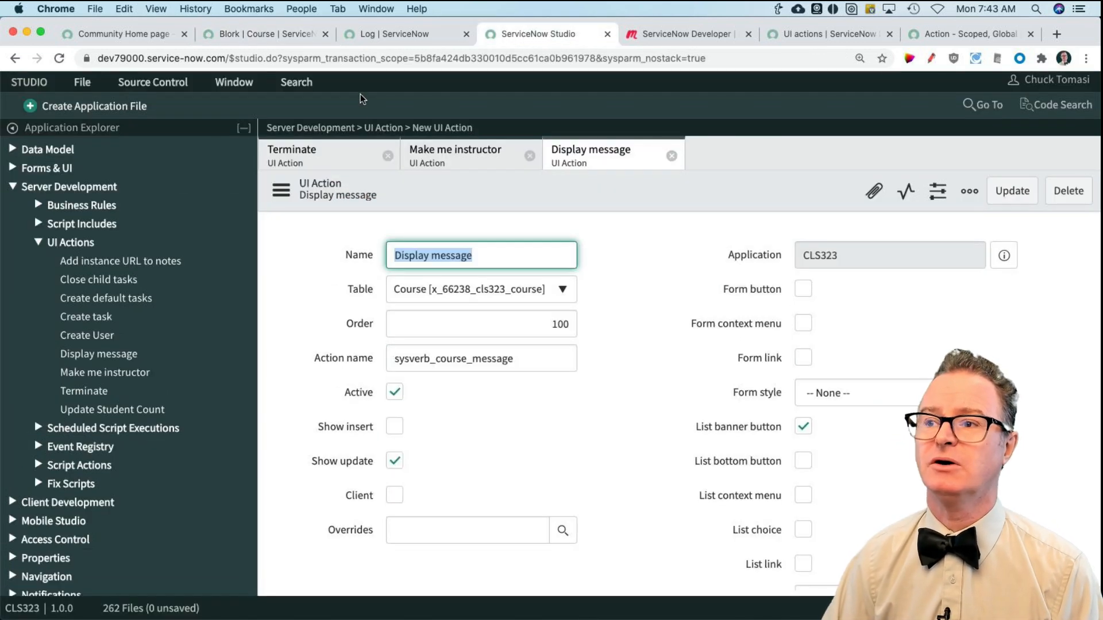
click(122, 107)
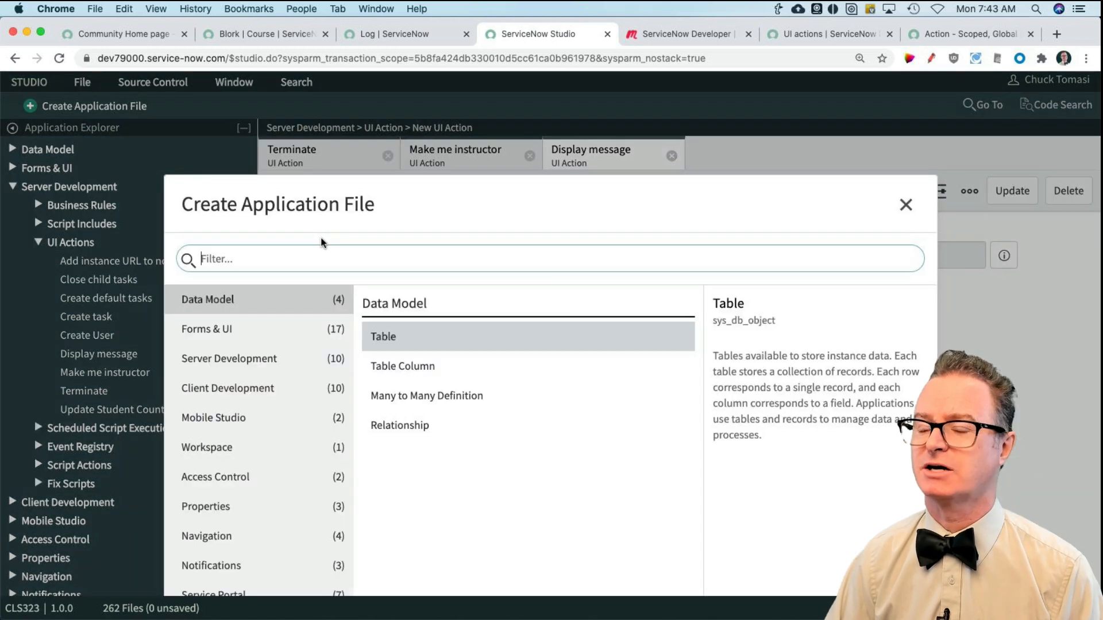
click(398, 250)
text(cour)
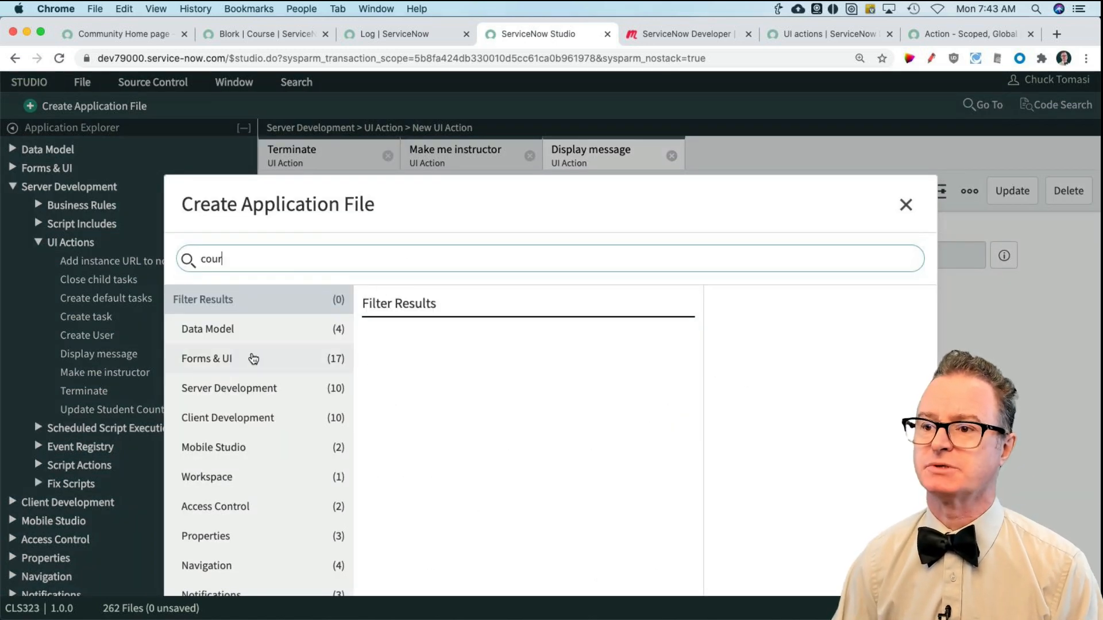
key(super+a)
text(ui ac)
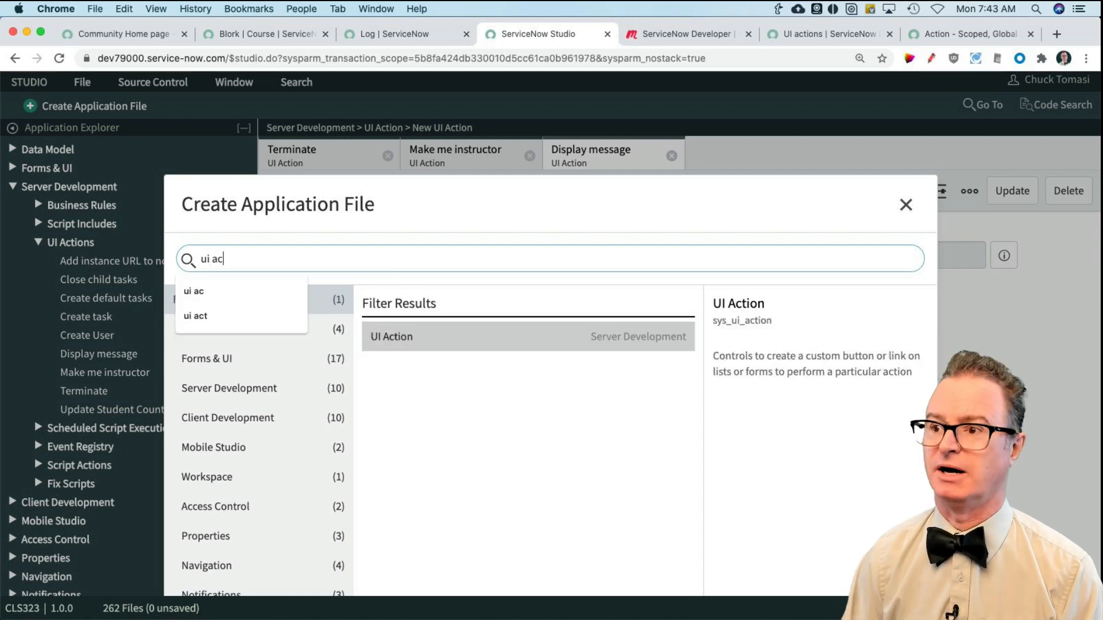
double_click(434, 340)
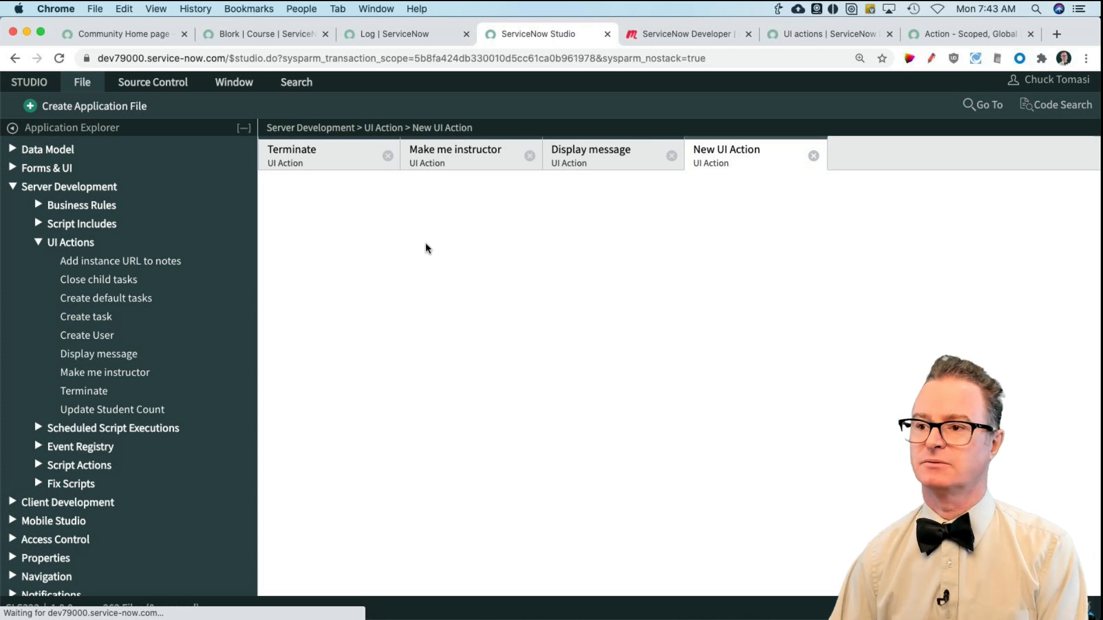
Step: Name the new UI action Save Draft and assign it to the Course [x_66238_cls323_course] table
click(391, 248)
text(Save Draft)
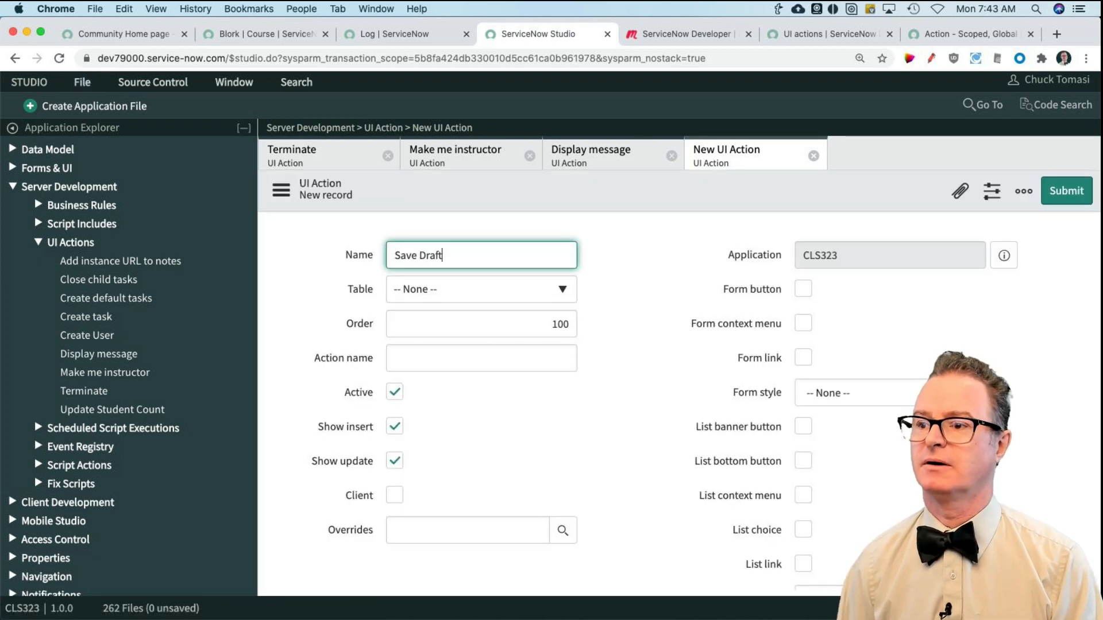
click(445, 298)
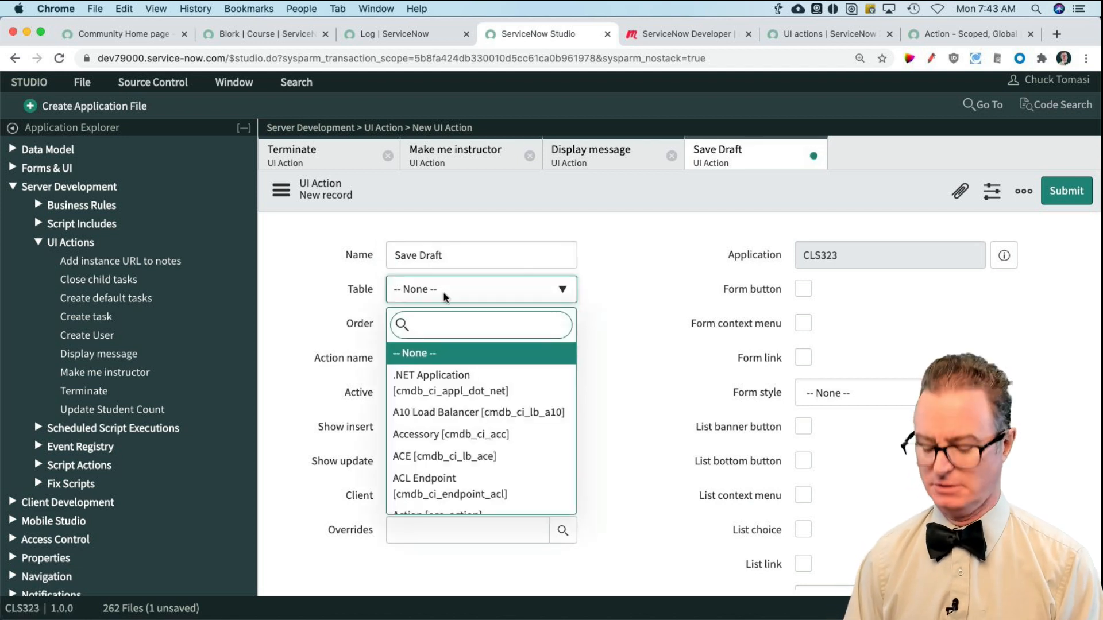
text(course)
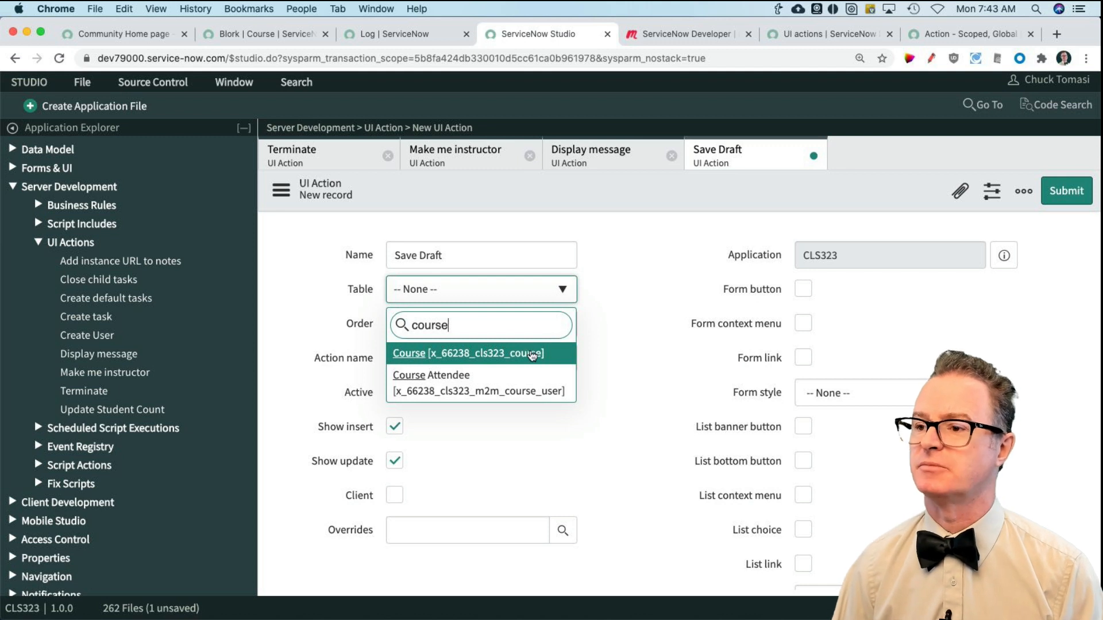
click(535, 352)
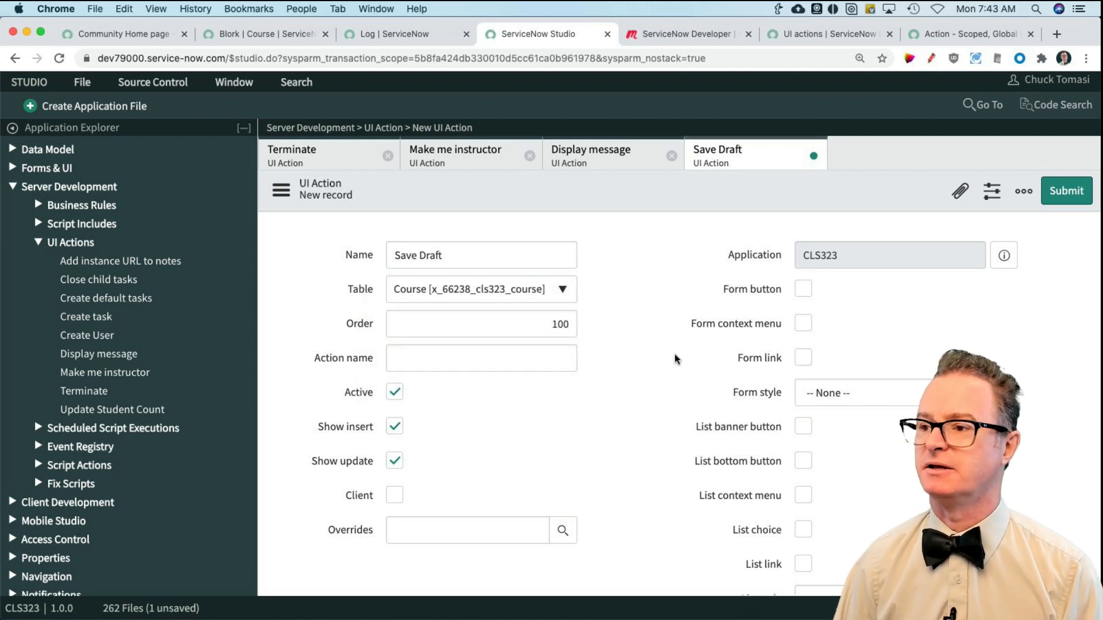
Step: Make Save Draft available in the form context menu and set its action name to sysverb_cancel
click(803, 322)
click(495, 352)
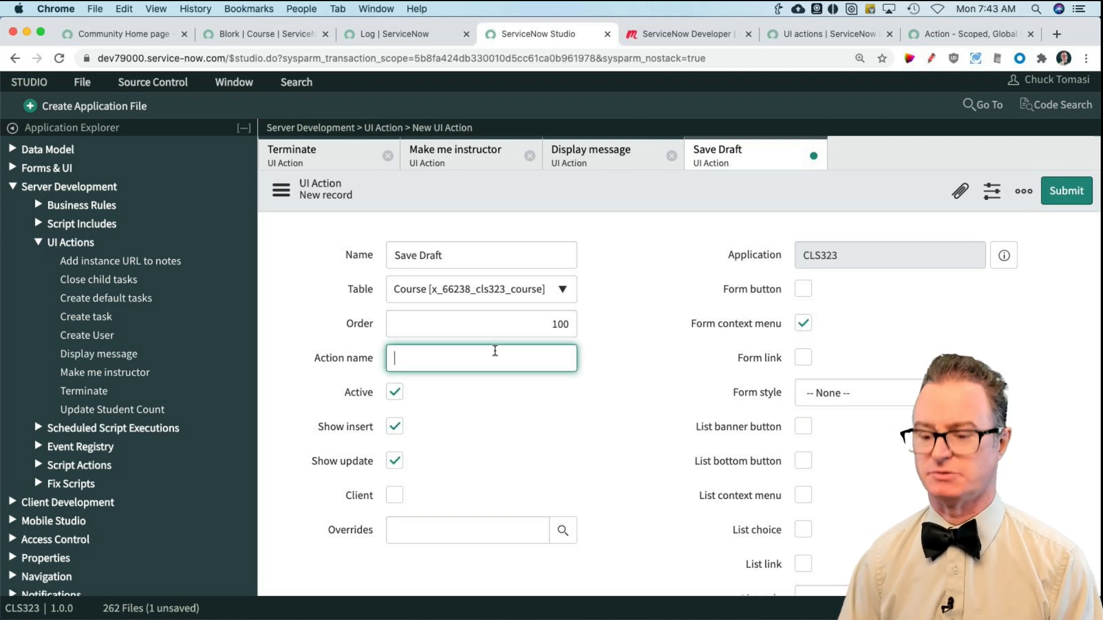
text(sys)
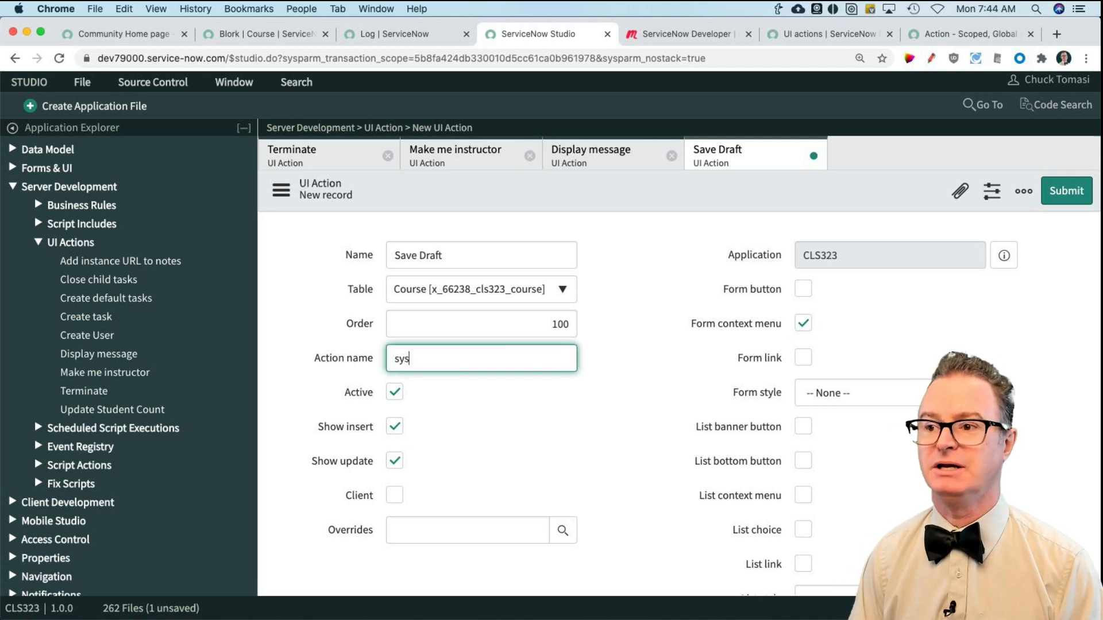
text(verb_c)
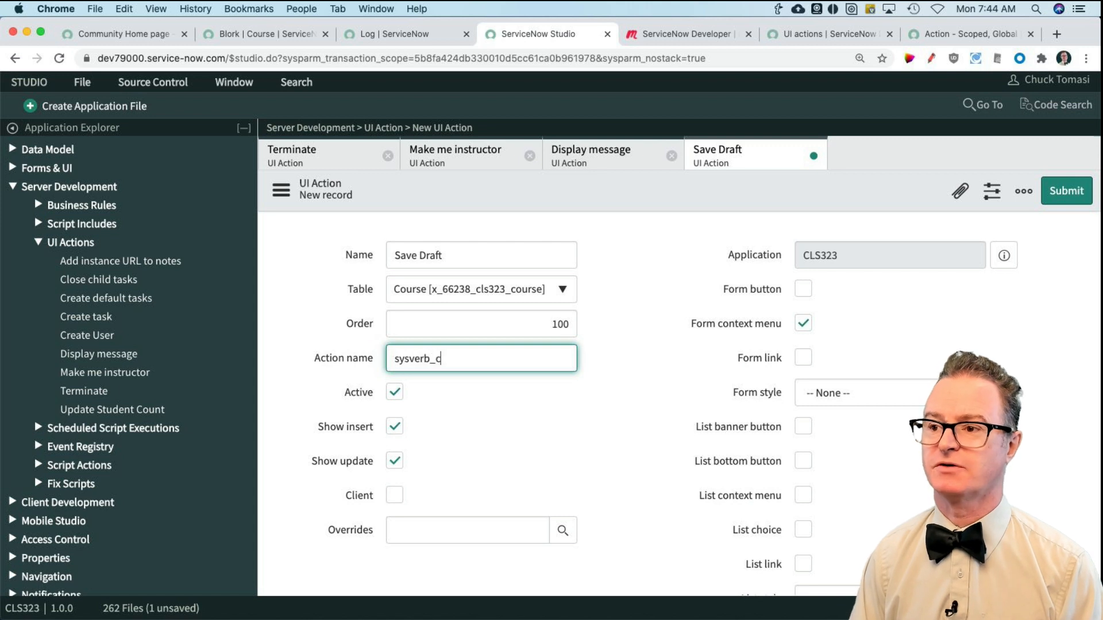
text(ancel)
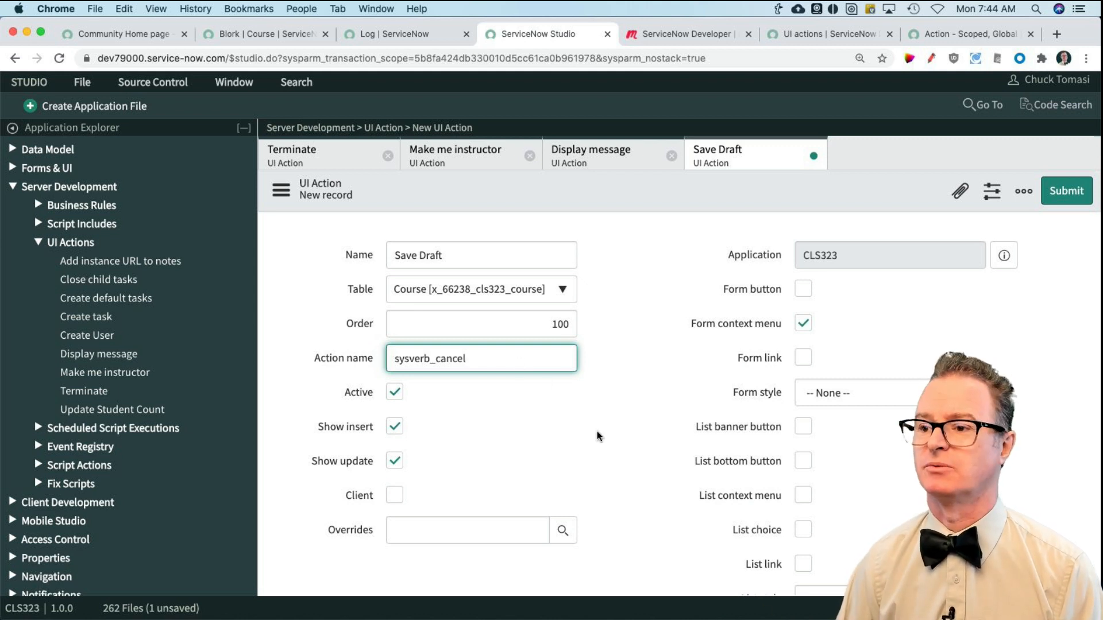
click(394, 427)
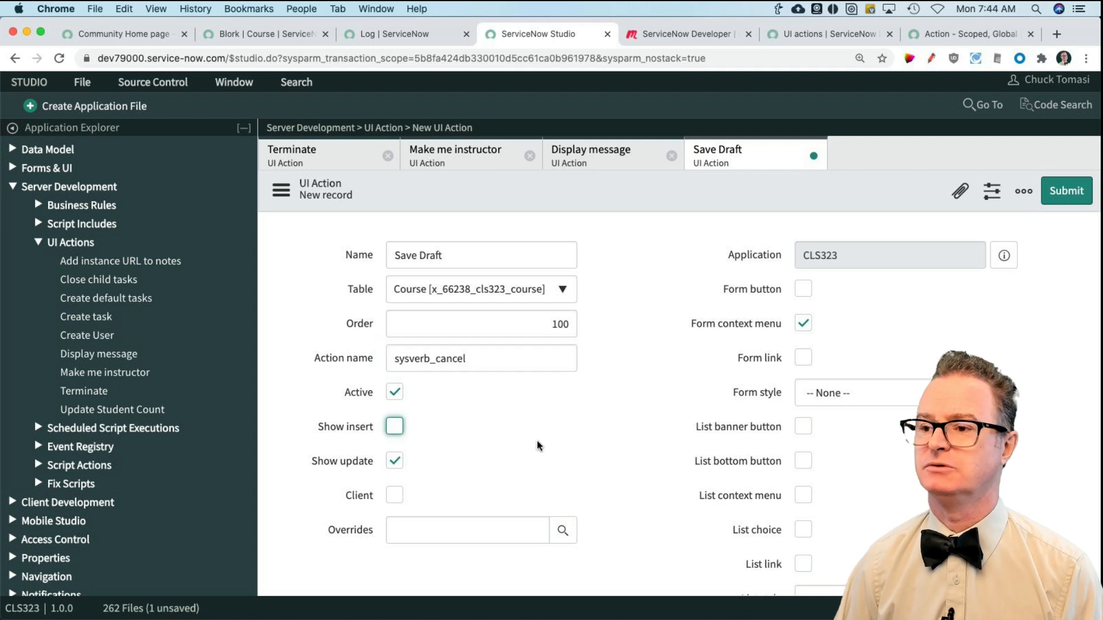
Step: Write the Save Draft script with the lines current.update(); and action.setRedirectURL(current);
scroll(567, 443, down, 2)
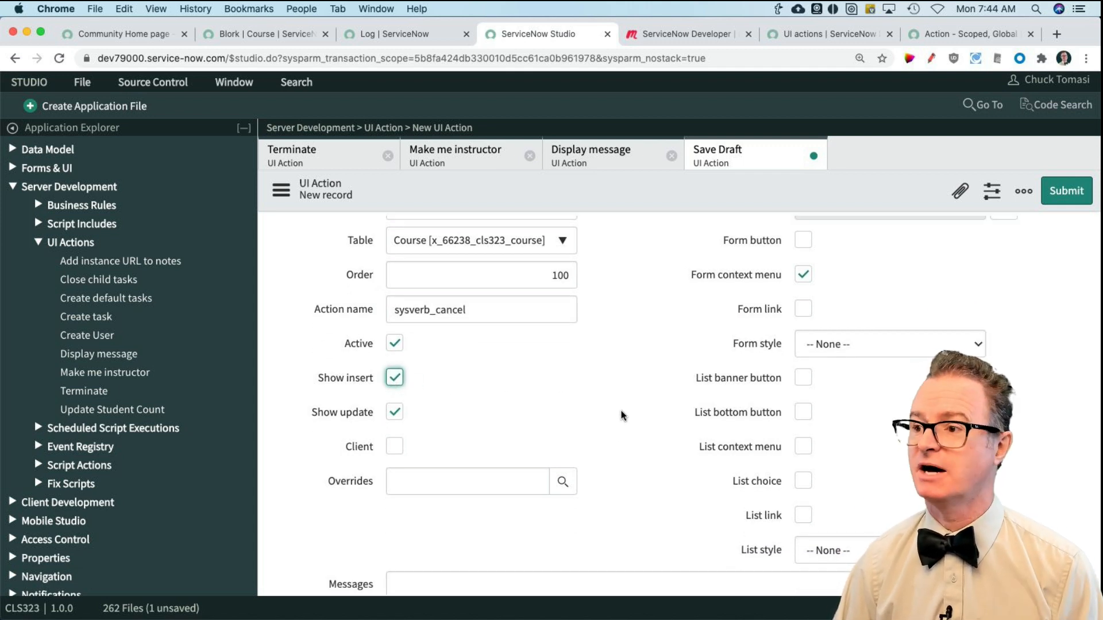
scroll(626, 413, down, 6)
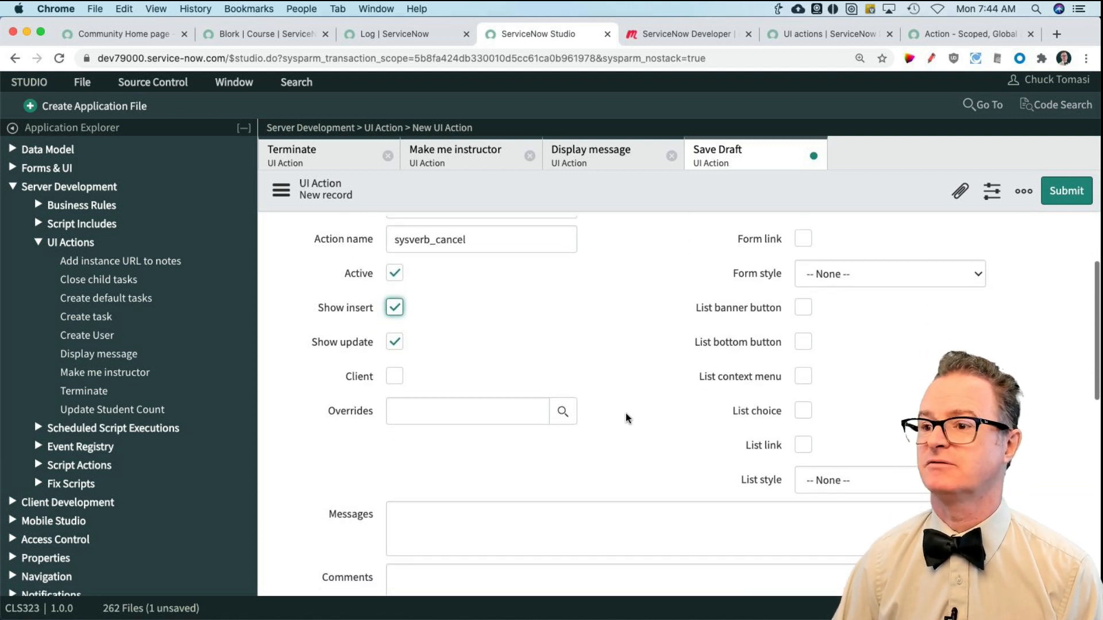
scroll(626, 412, down, 2)
scroll(470, 536, down, 1)
click(467, 520)
text(cu)
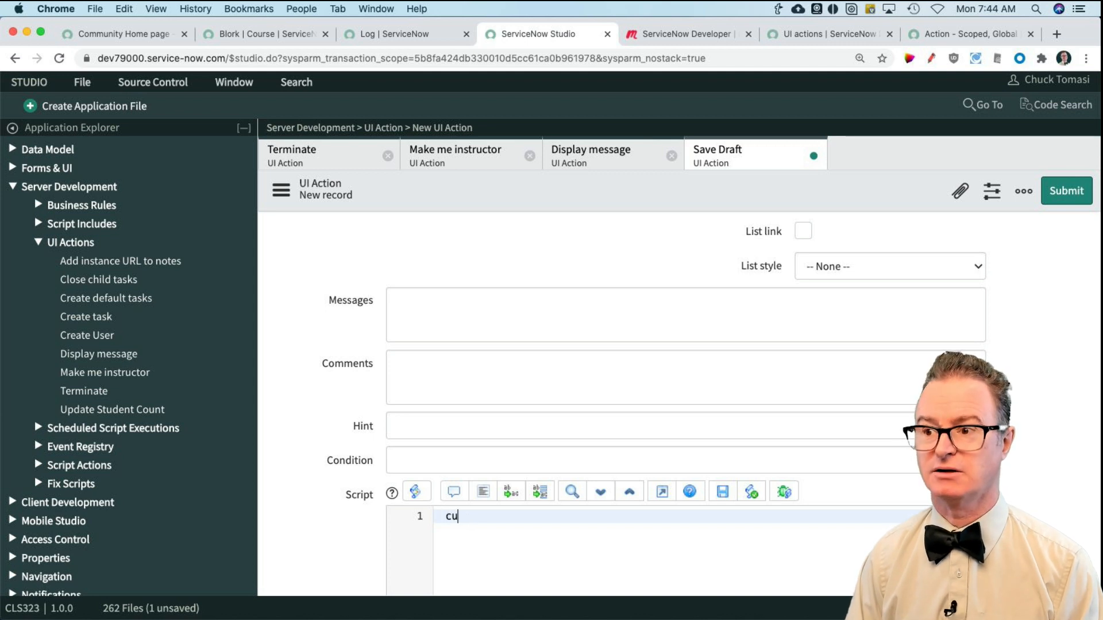
text(rrent.update();)
key(Return)
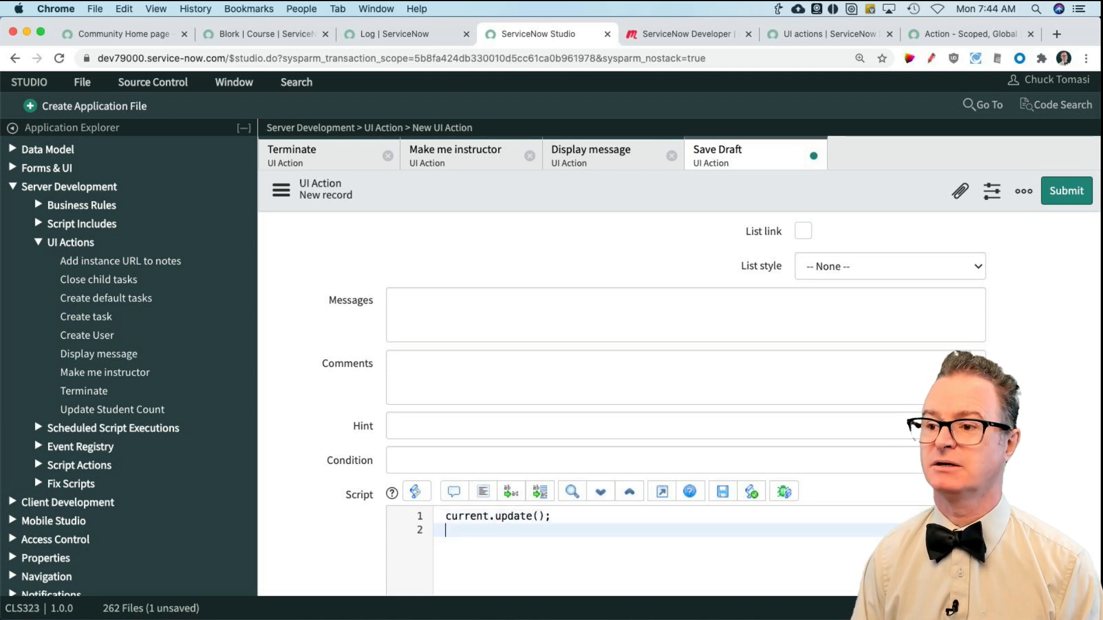
text(action.set)
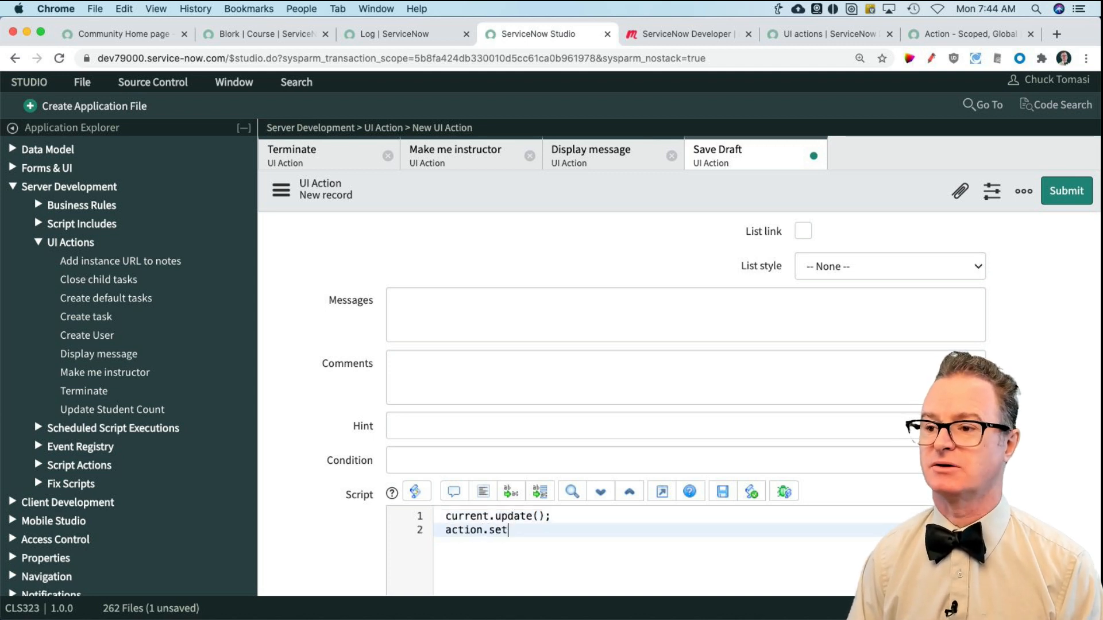
text(RedirectURL)
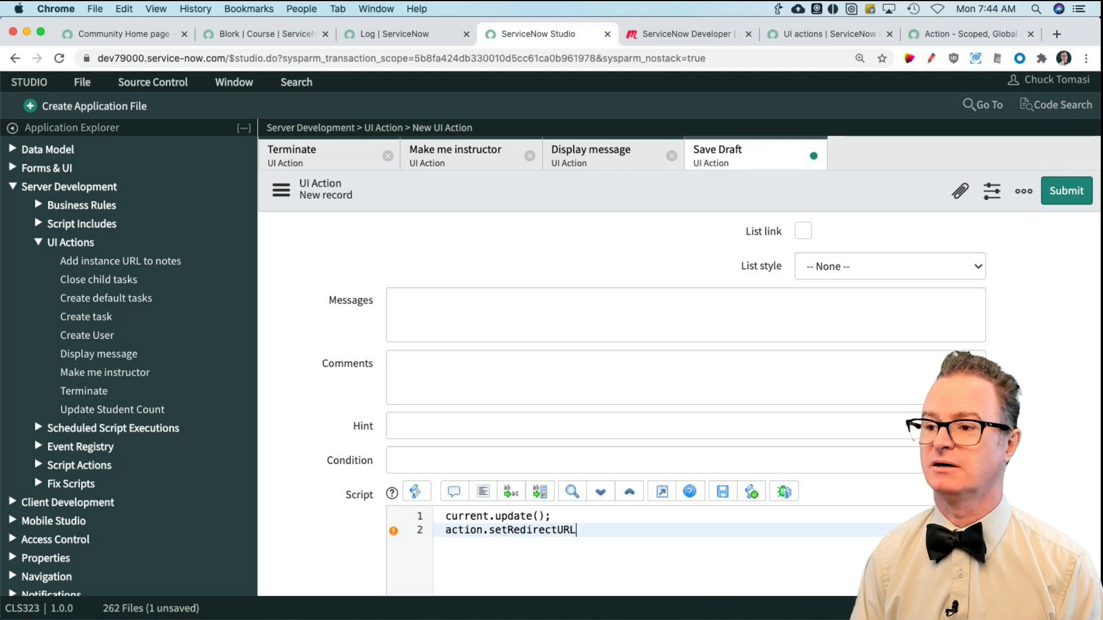
text((current);)
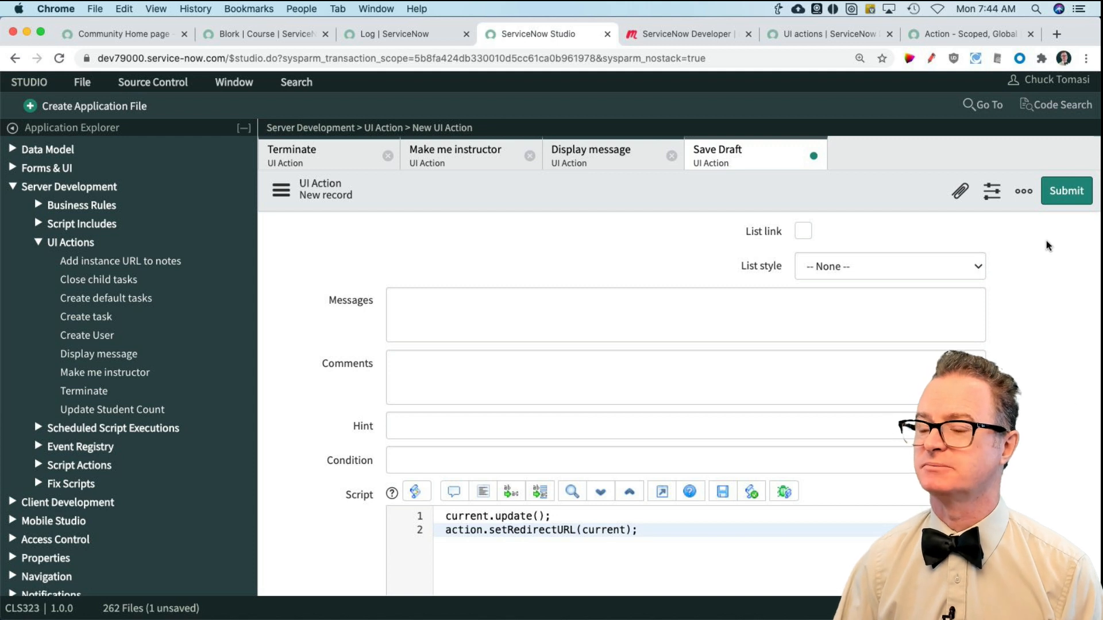
Step: Insert gs.addInfoMessage(gs.getMessage('Saved')) between the script's update and redirect lines, and submit the Save Draft UI action
click(573, 515)
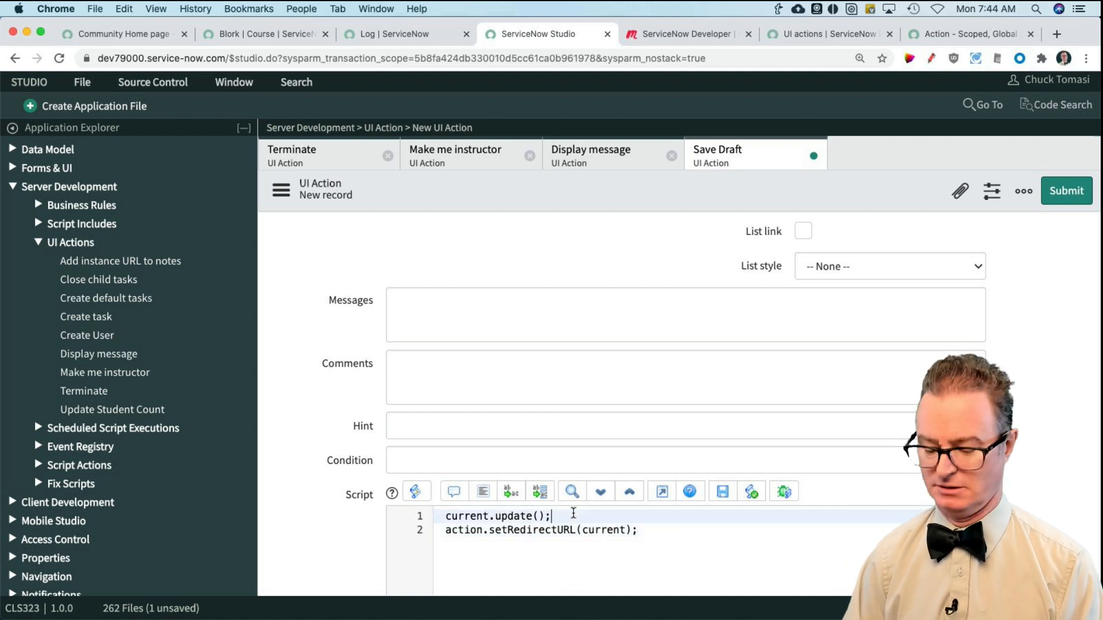
key(Return)
text(gs.addI)
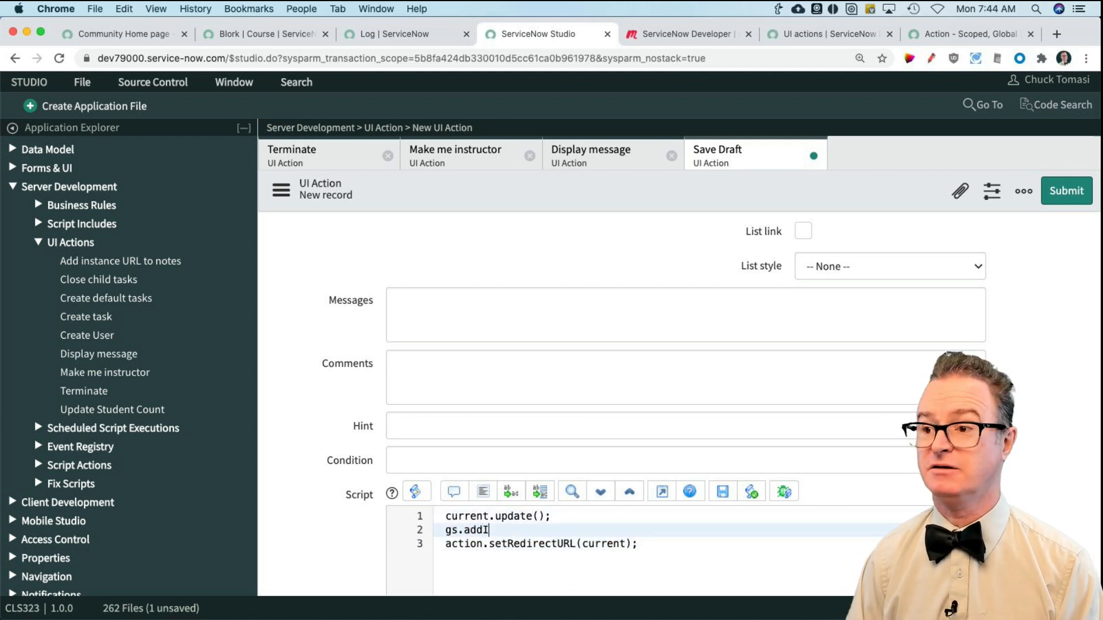
text(nfoMessage()
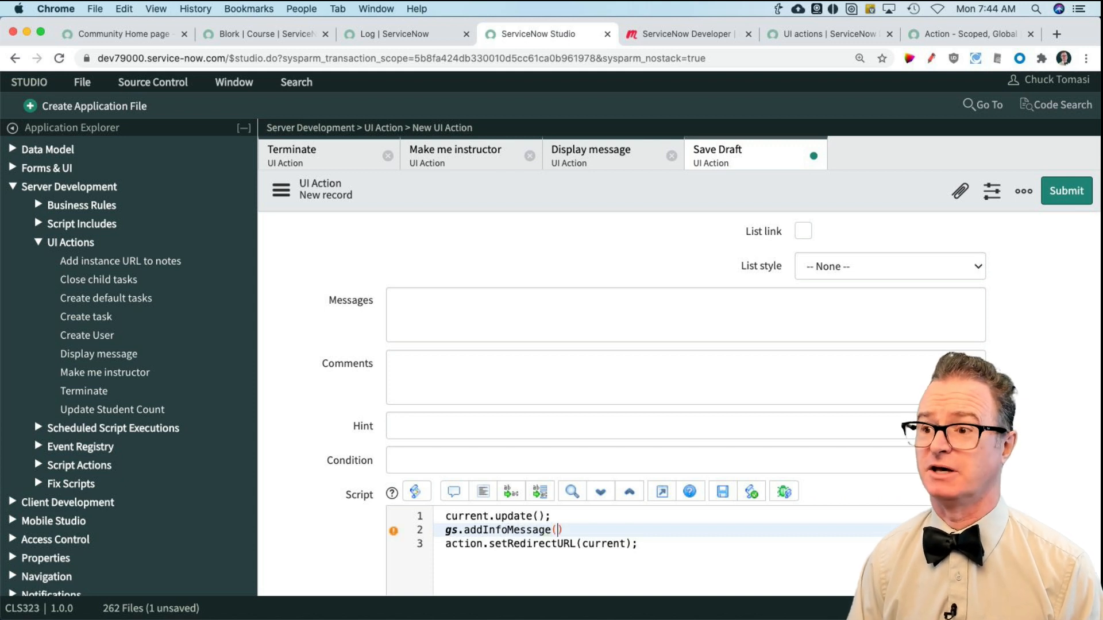
text(')
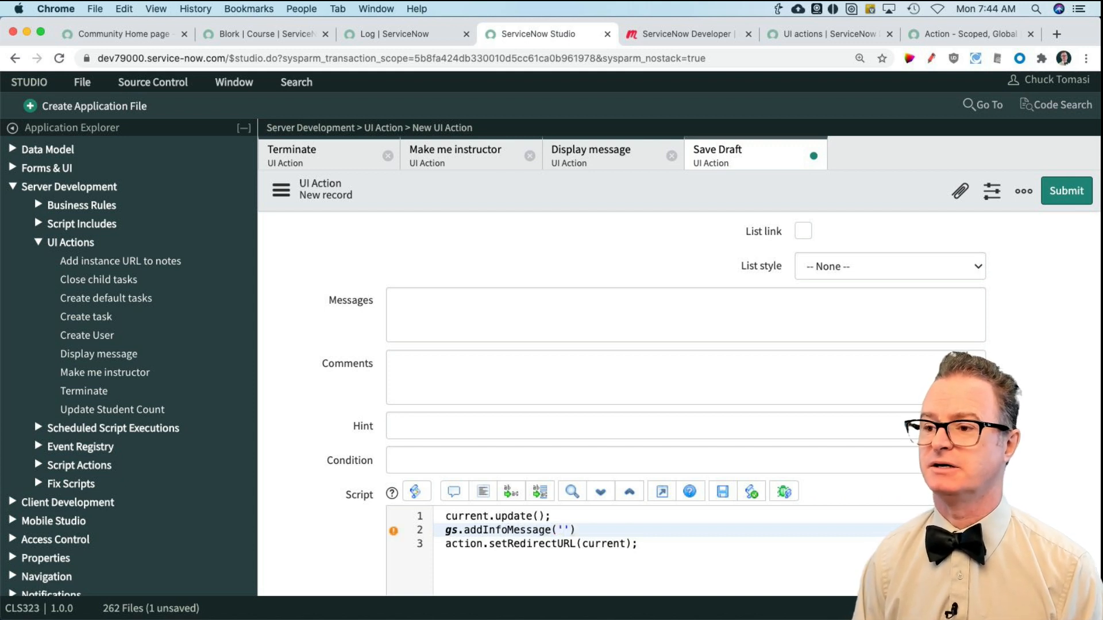
key(BackSpace)
text(gs.getMessage()
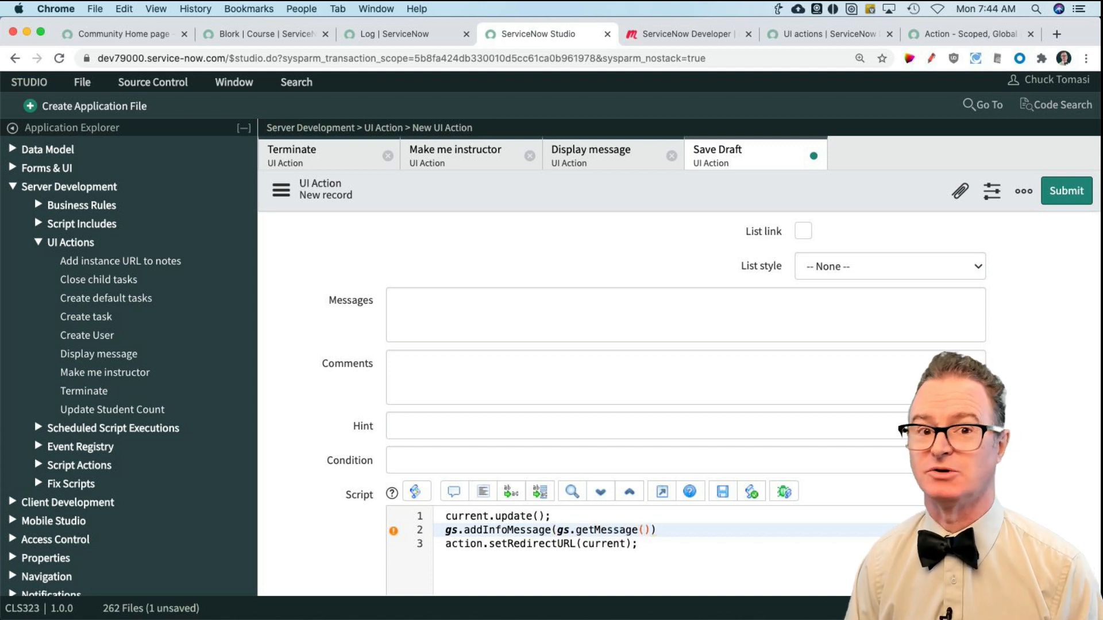
text('Saved)
key(Right)
key(Right)
key(Right)
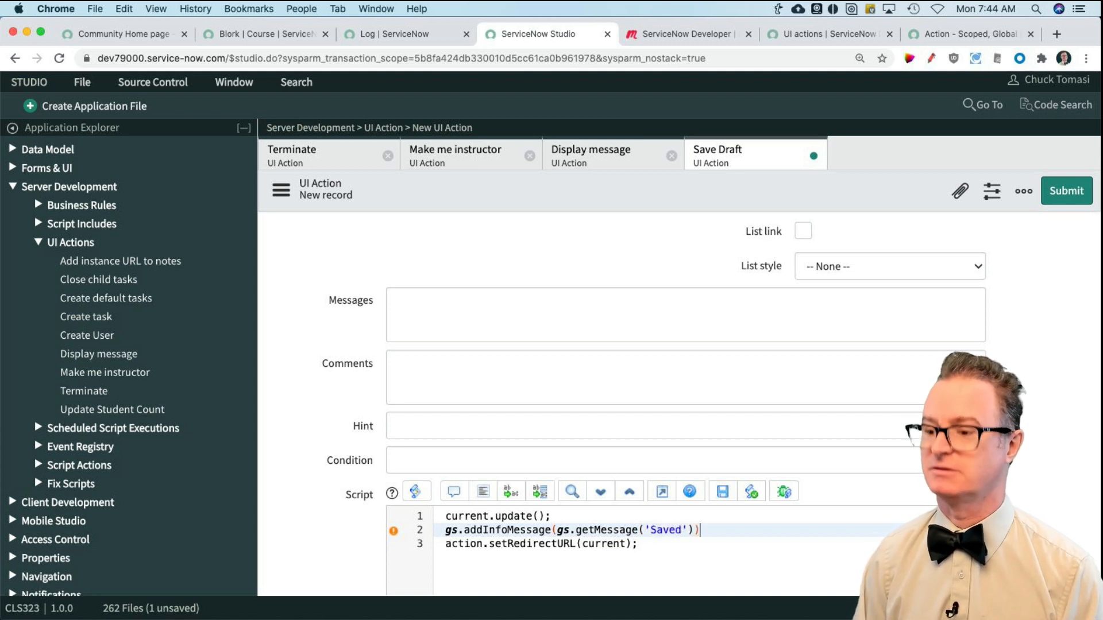
click(1067, 191)
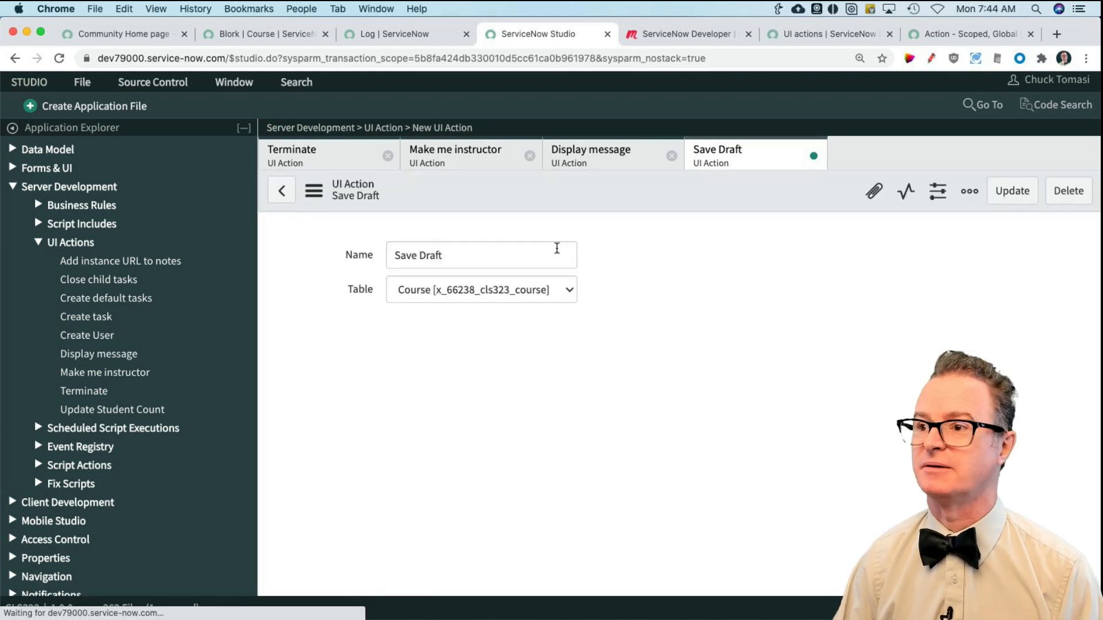
Step: Return to the Blork course record in the ServiceNow instance and reload its form
click(317, 35)
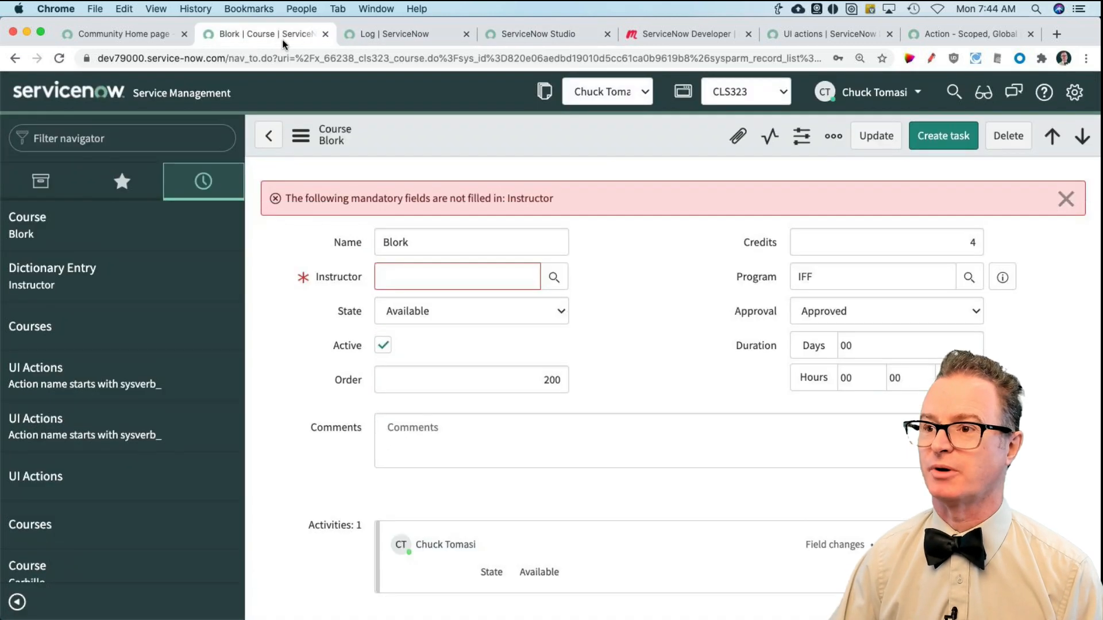
click(300, 136)
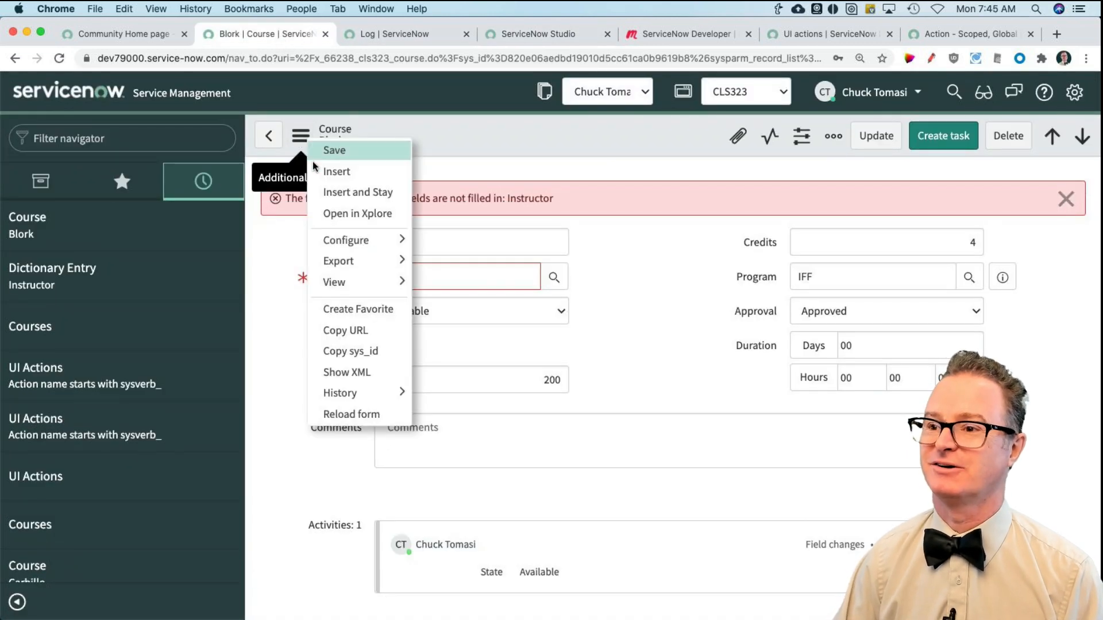
click(352, 414)
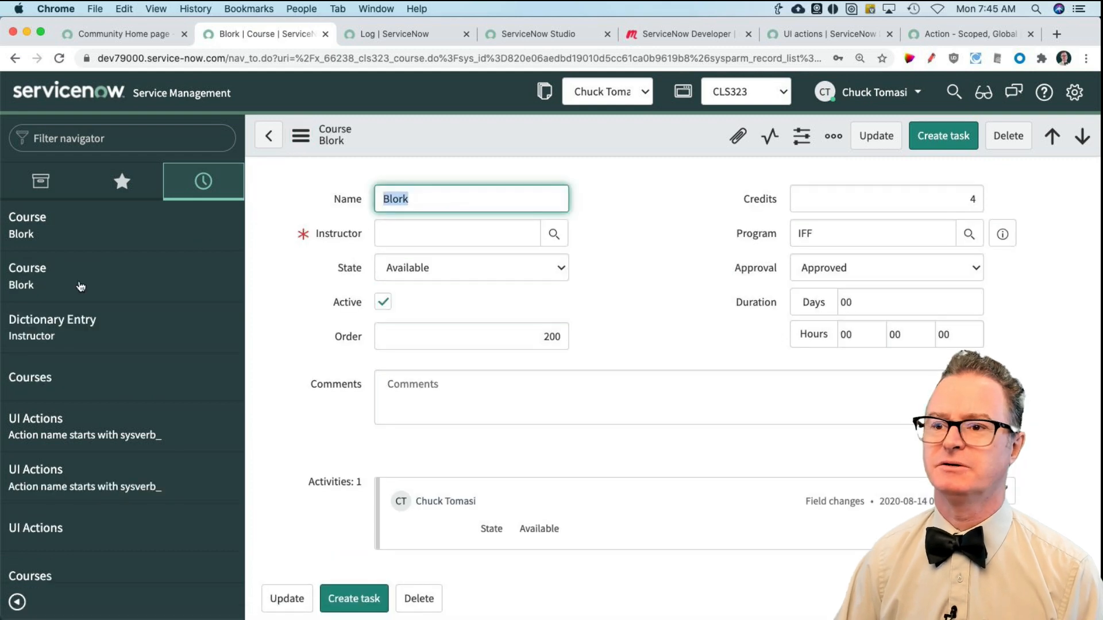
Step: Start a new course record from the Courses list and name it September
click(42, 374)
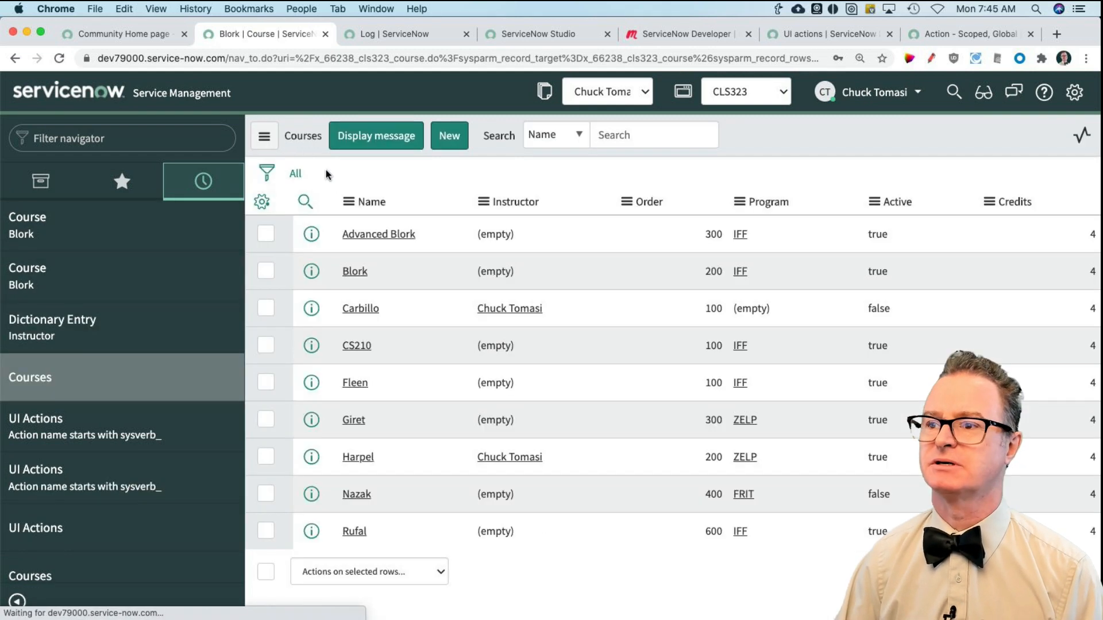
click(450, 137)
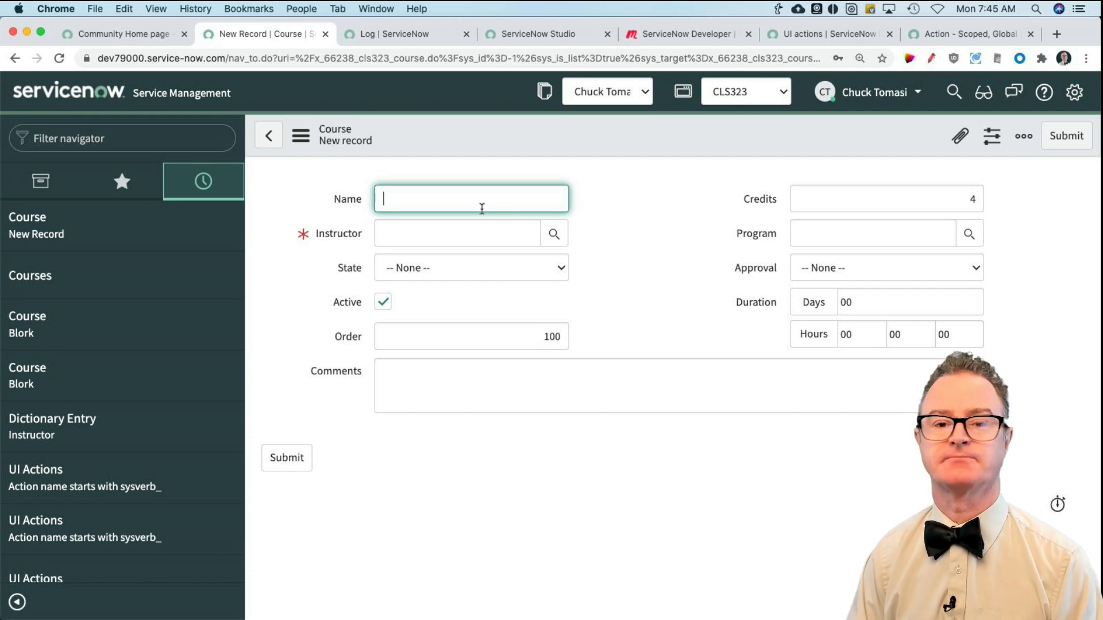
text(Septmever)
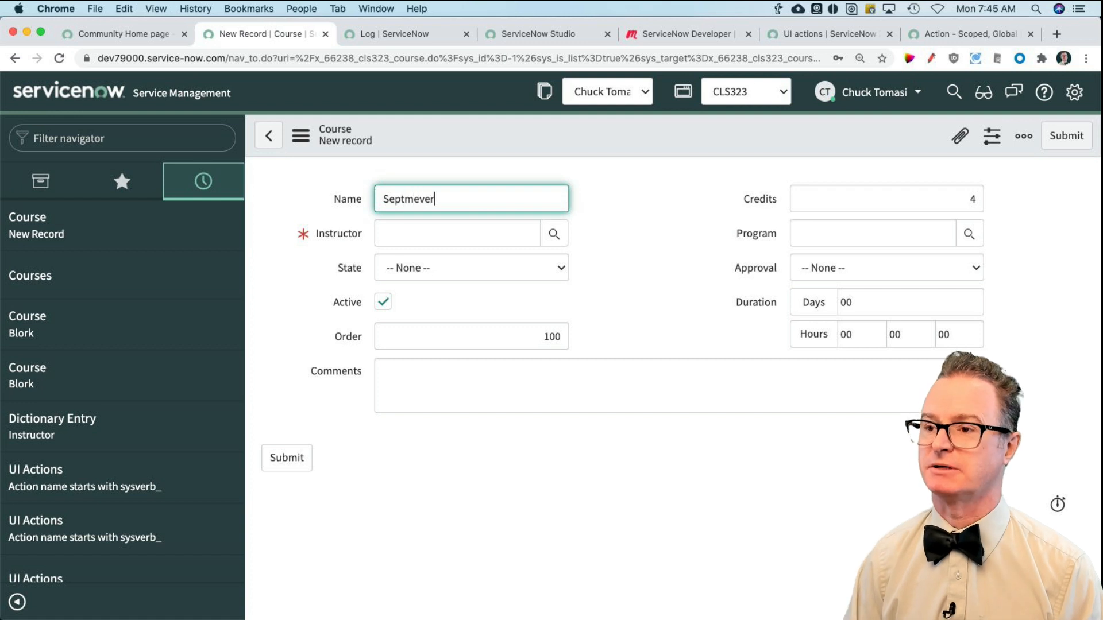
key(BackSpace)
key(BackSpace)
key(BackSpace)
key(BackSpace)
key(BackSpace)
key(BackSpace)
text(t)
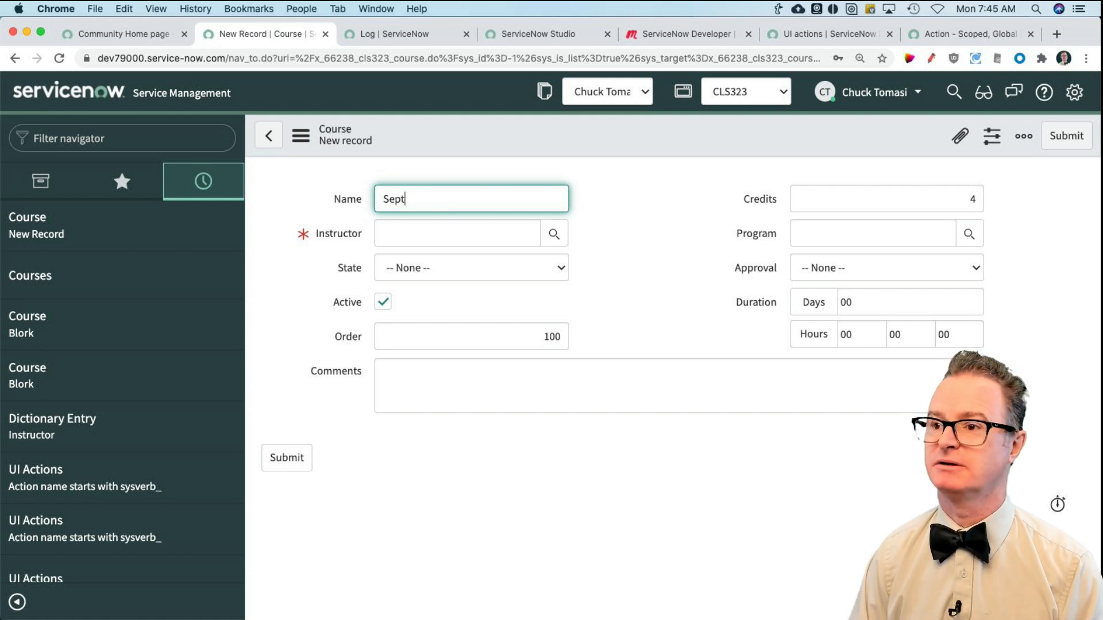
text(ember)
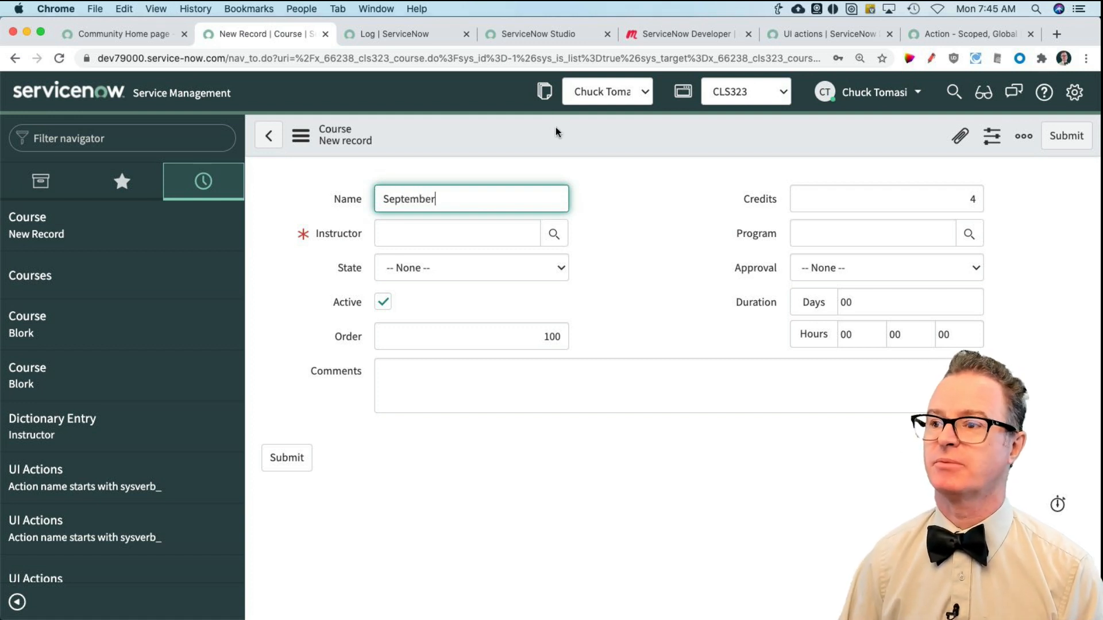
Step: Try a regular save of the September course with Instructor empty, and save it using the Save Draft action
right_click(647, 139)
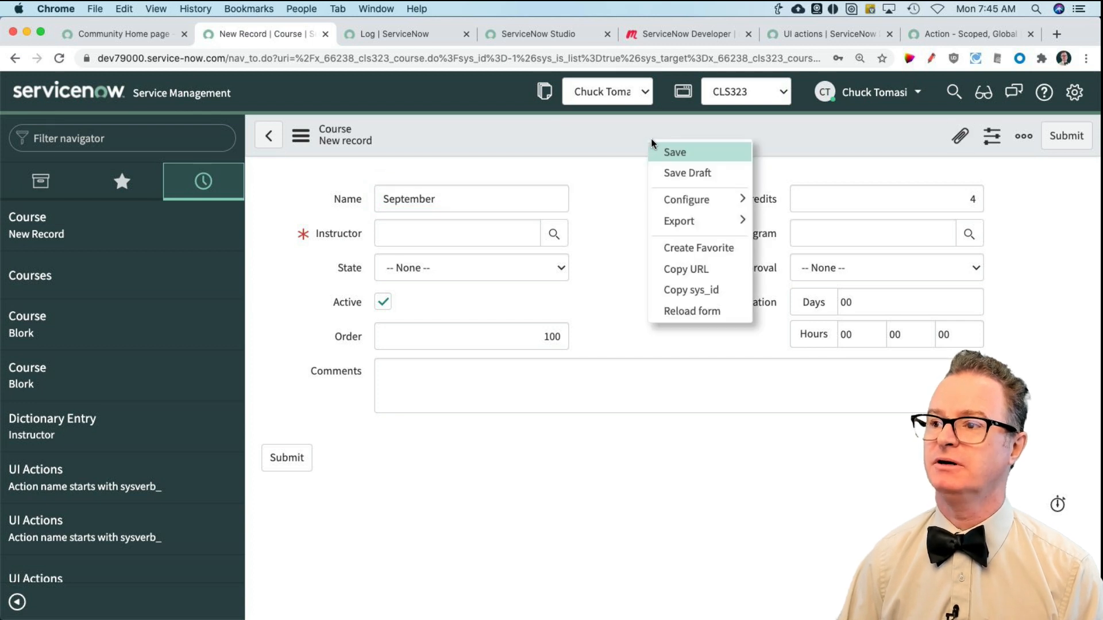
click(685, 154)
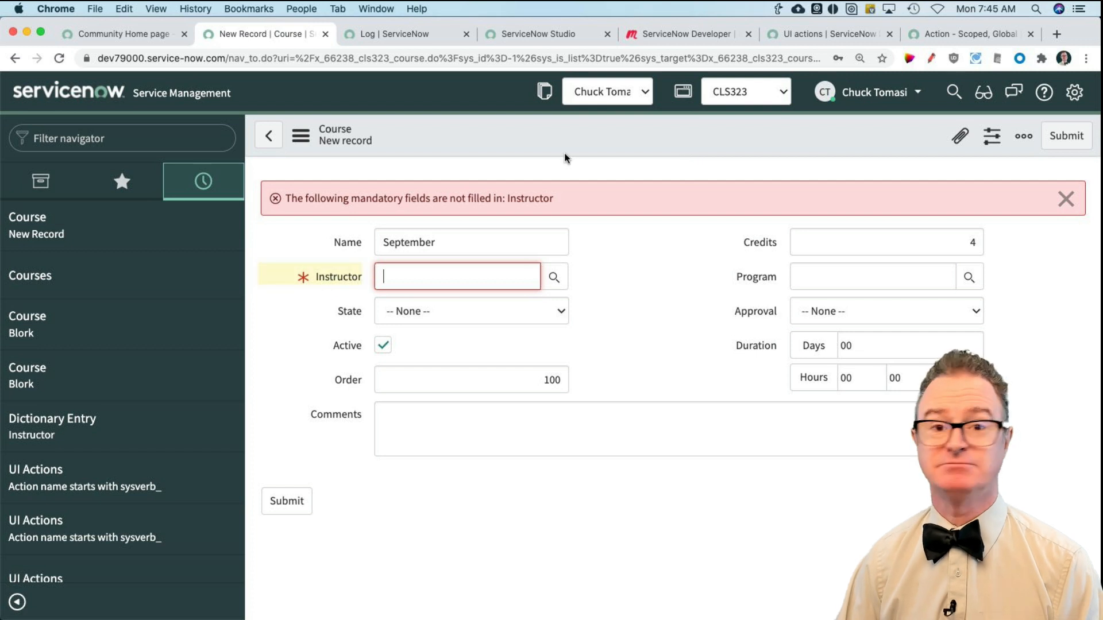
right_click(535, 129)
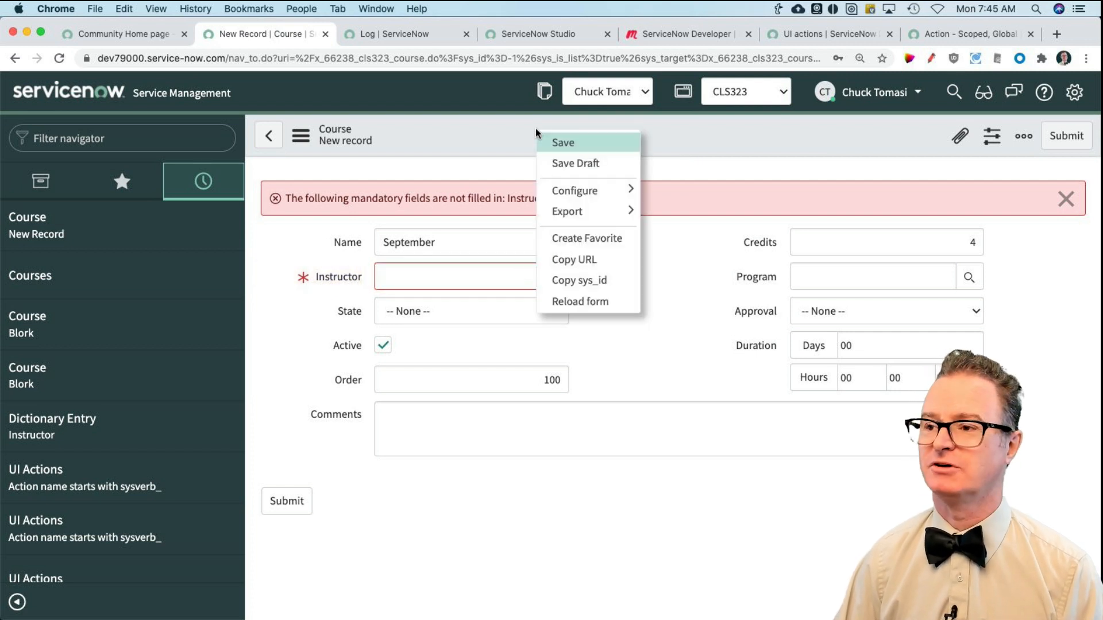
click(573, 161)
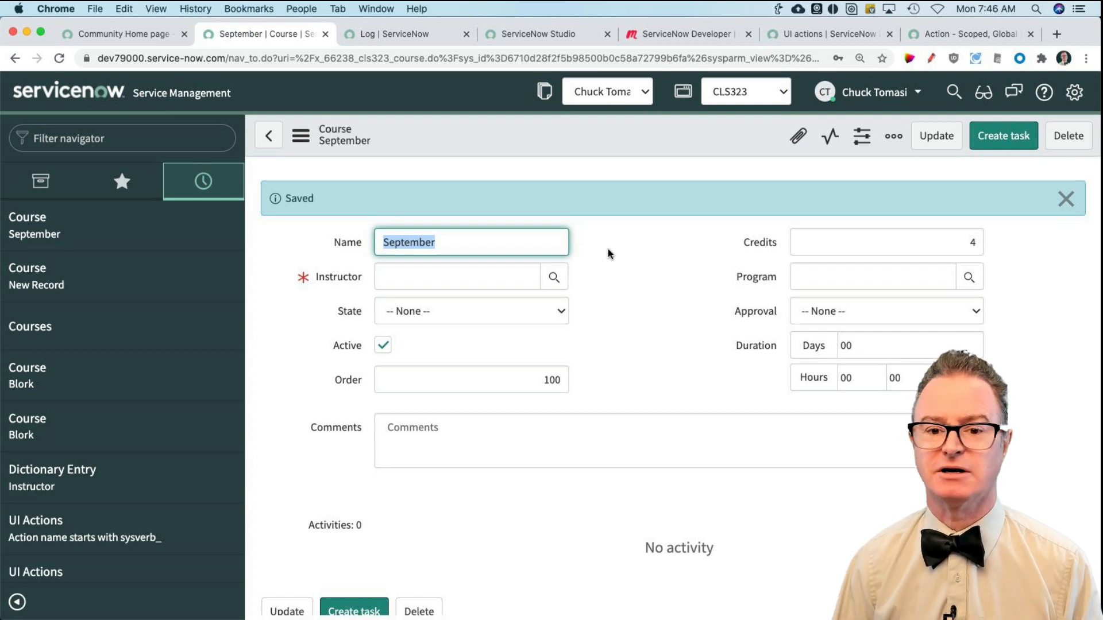
click(668, 301)
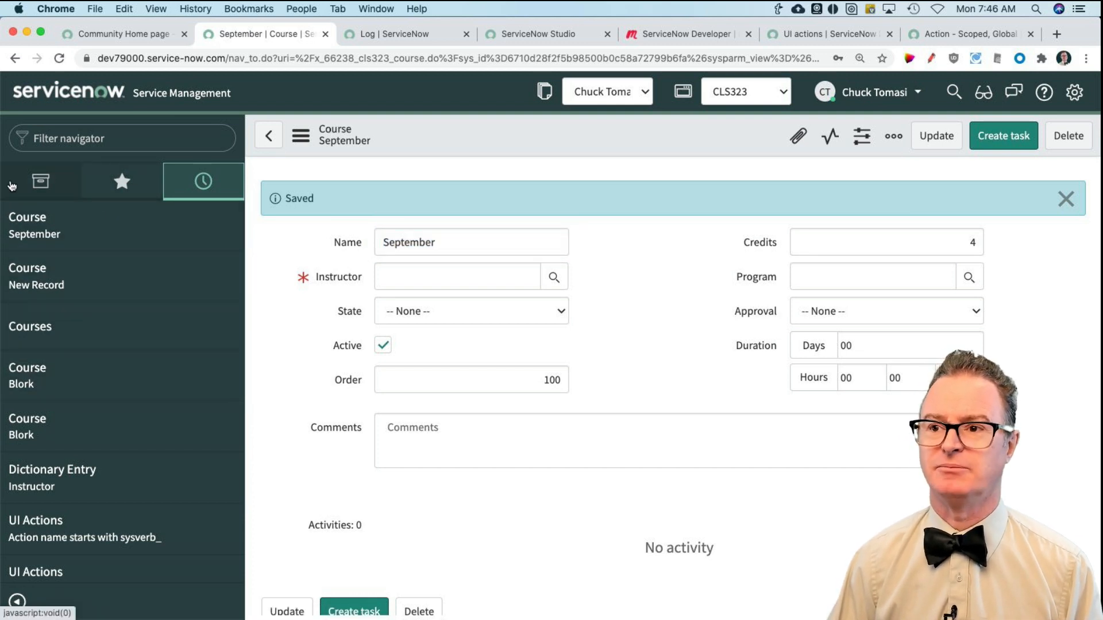
Step: Show all applications in the navigator and open the module record of Service Catalog under Self-Service
click(40, 183)
right_click(87, 385)
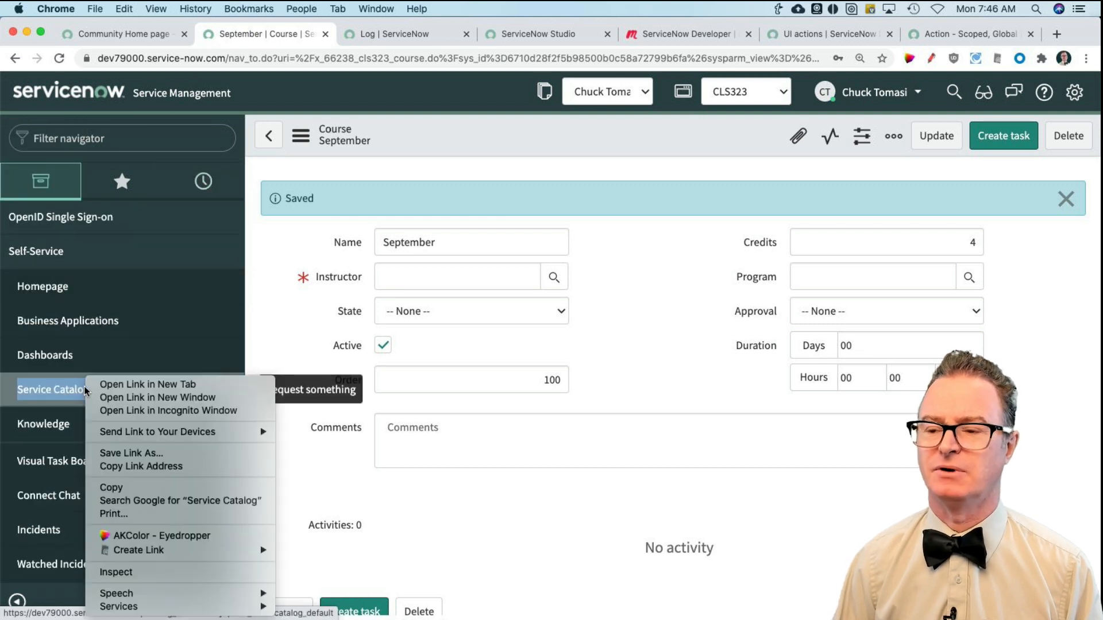
click(264, 289)
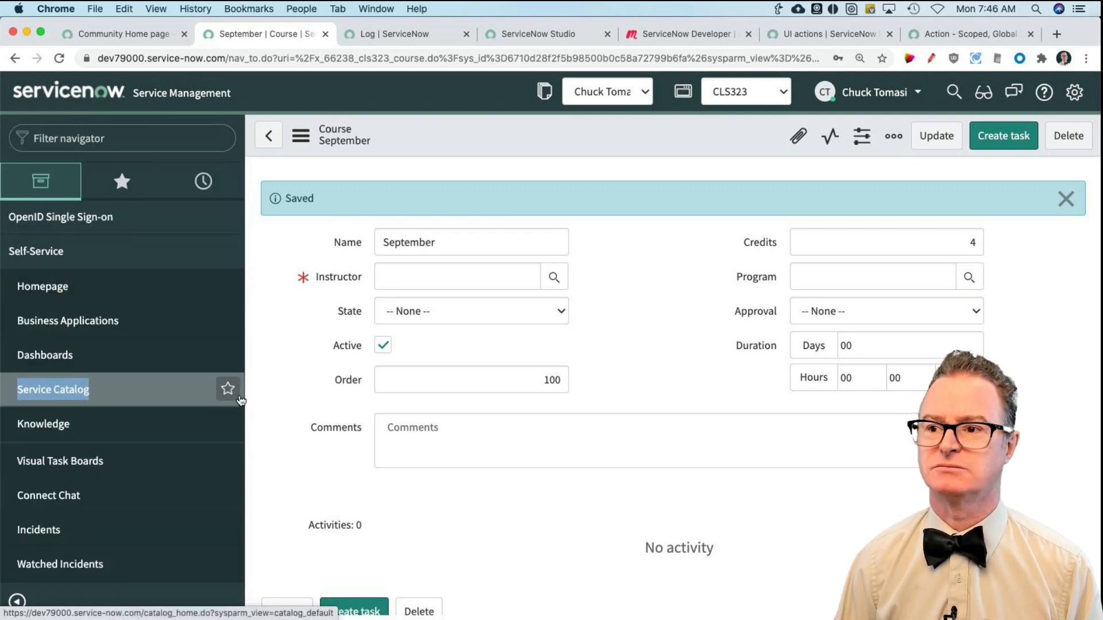
click(202, 392)
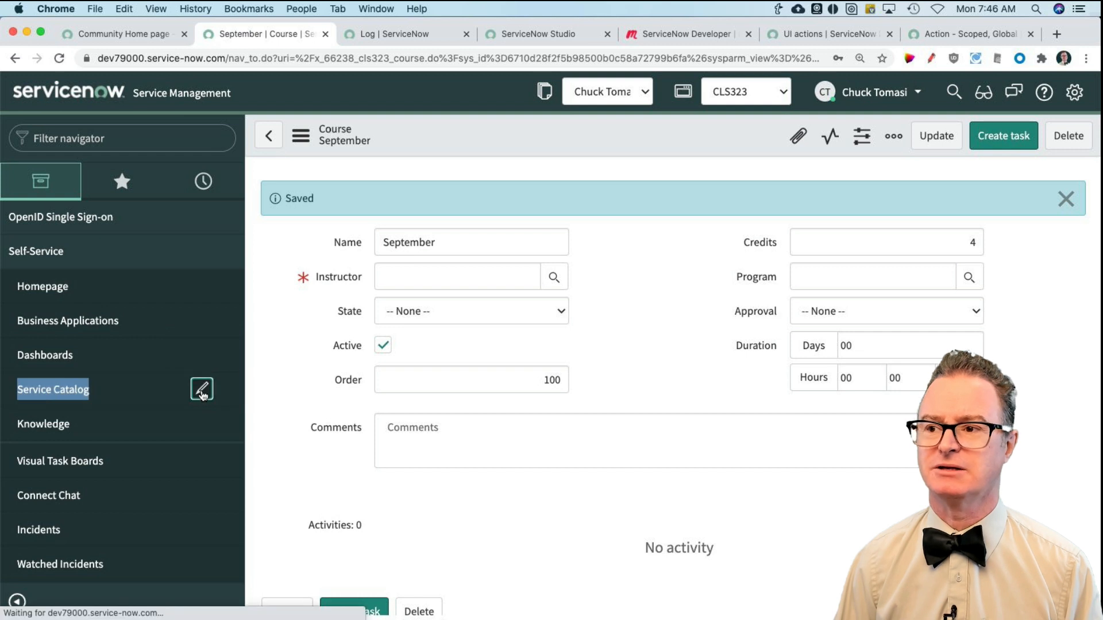
right_click(93, 223)
click(311, 217)
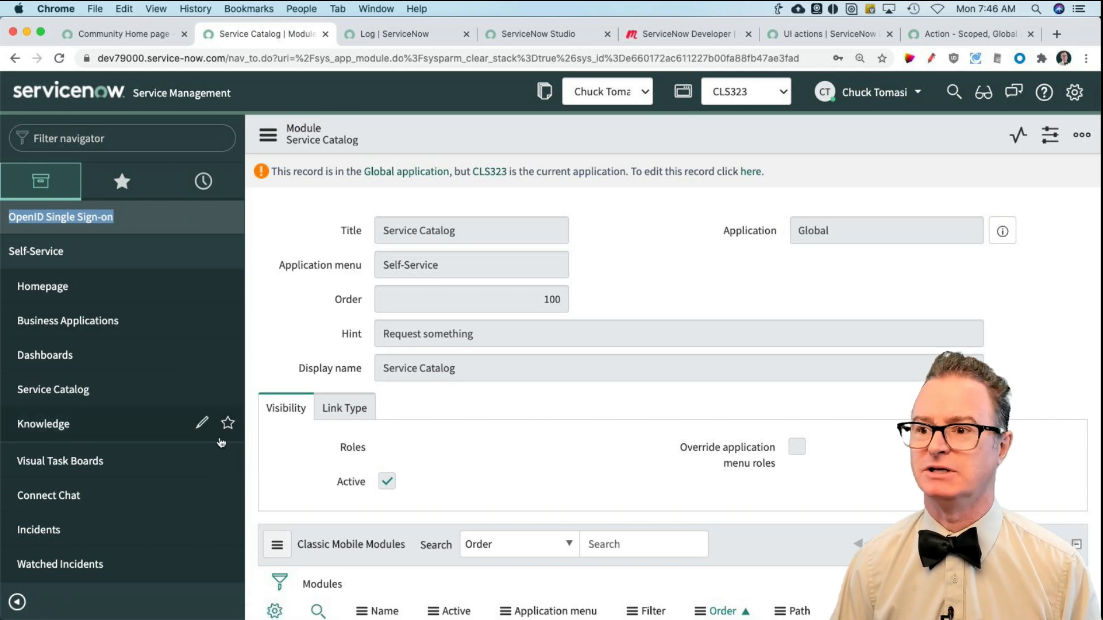
scroll(145, 461, down, 1)
scroll(146, 461, up, 1)
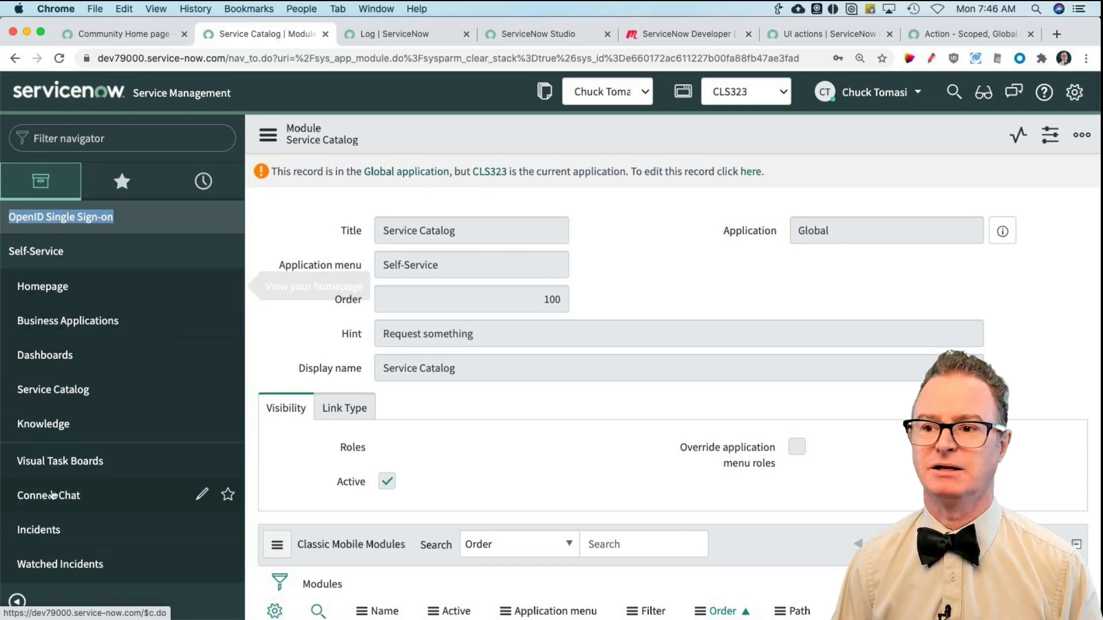
Step: Open the Self-Service Incidents list and look through the remaining applications in the navigator
click(64, 531)
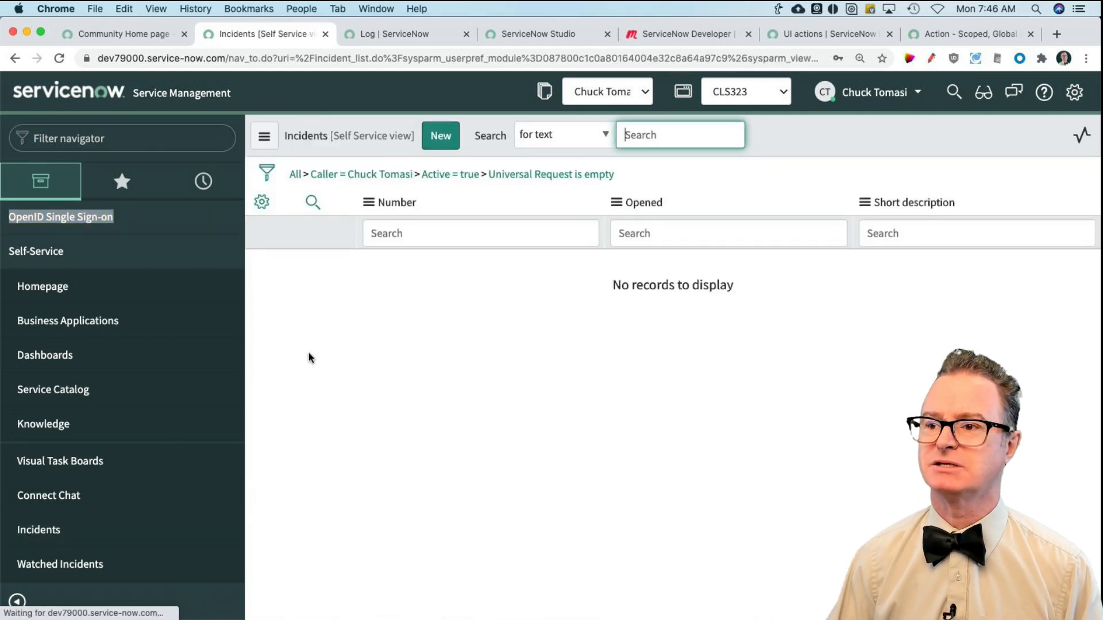
scroll(172, 492, down, 10)
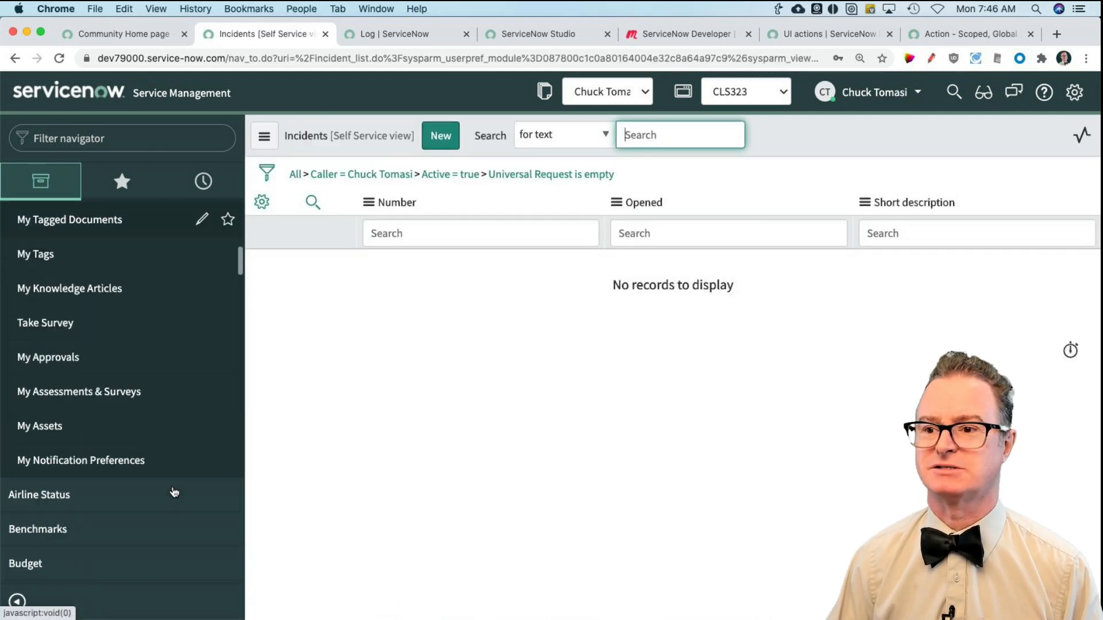
scroll(172, 492, down, 6)
Step: Filter the navigator by course and open the Courses list under CLS
click(105, 138)
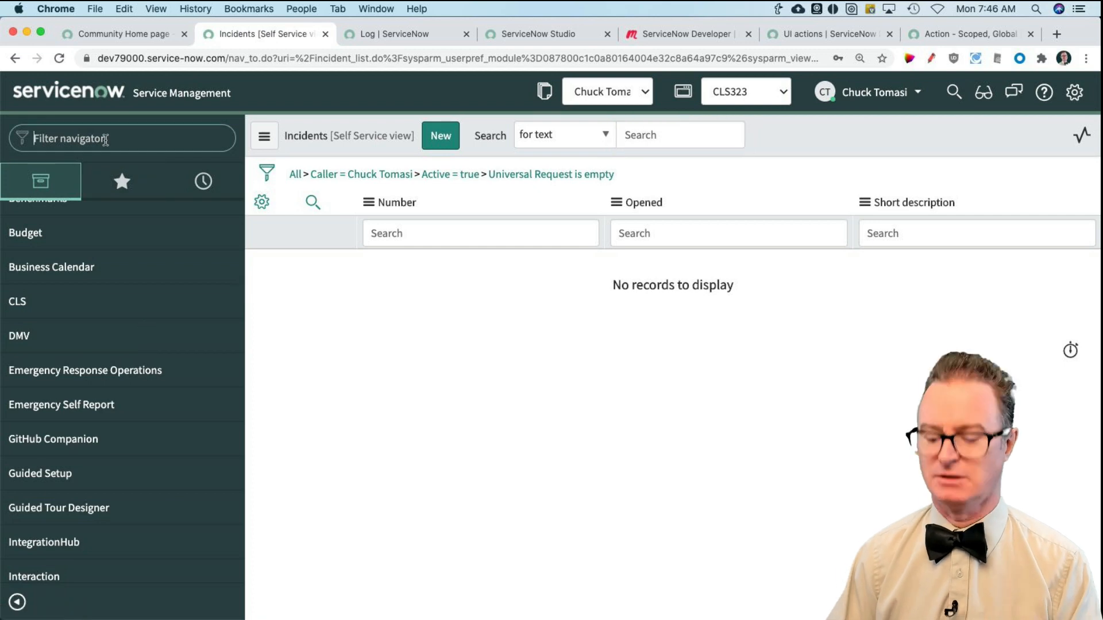
text(course)
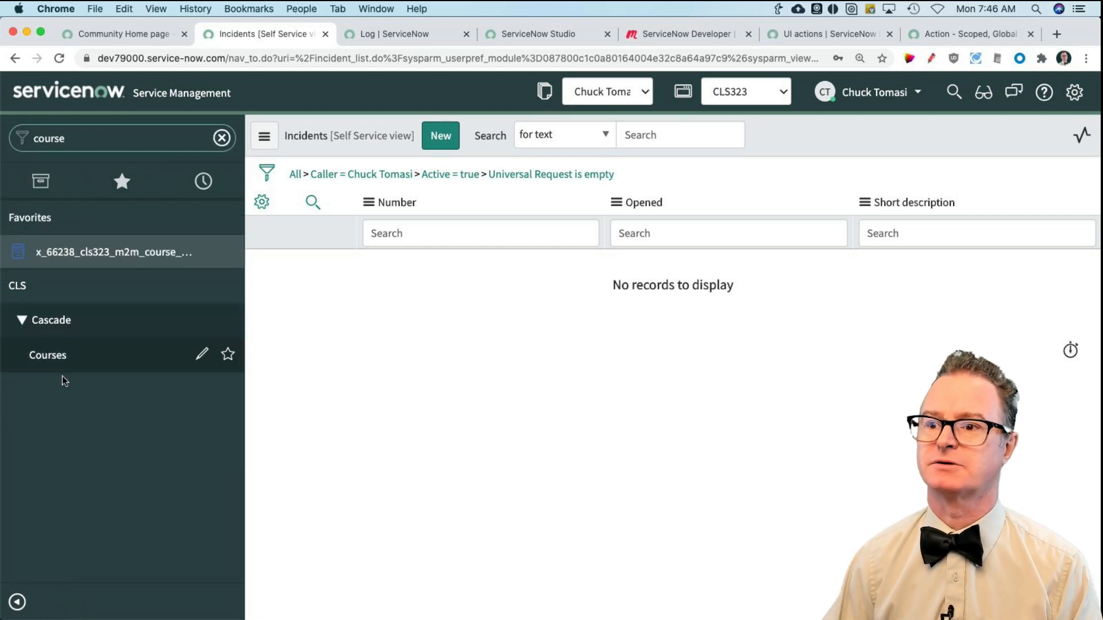
click(60, 358)
right_click(395, 351)
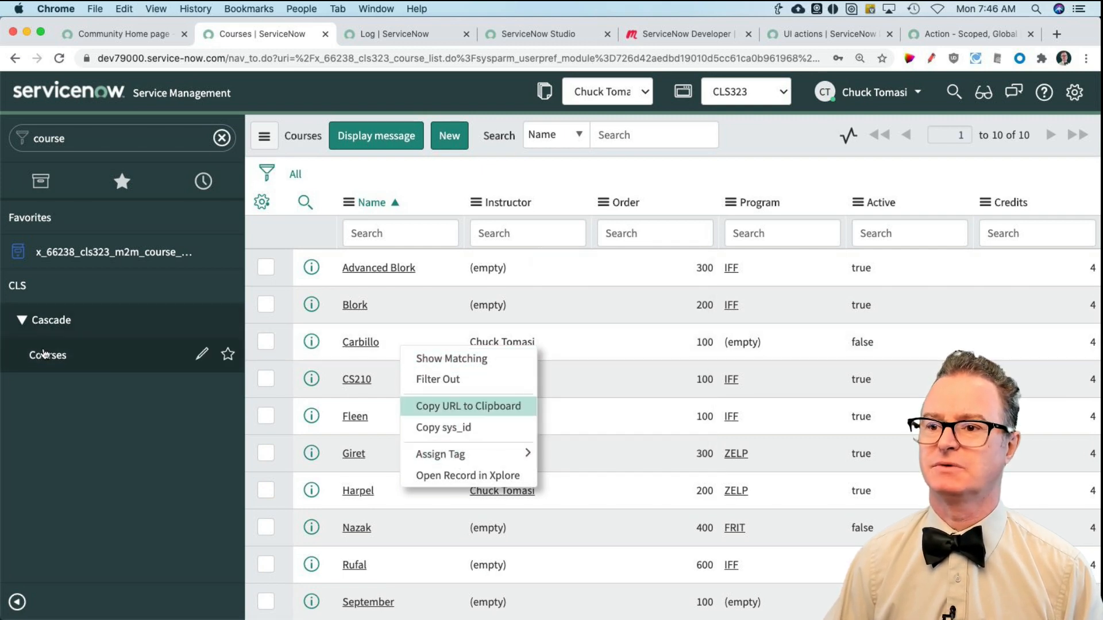
click(46, 355)
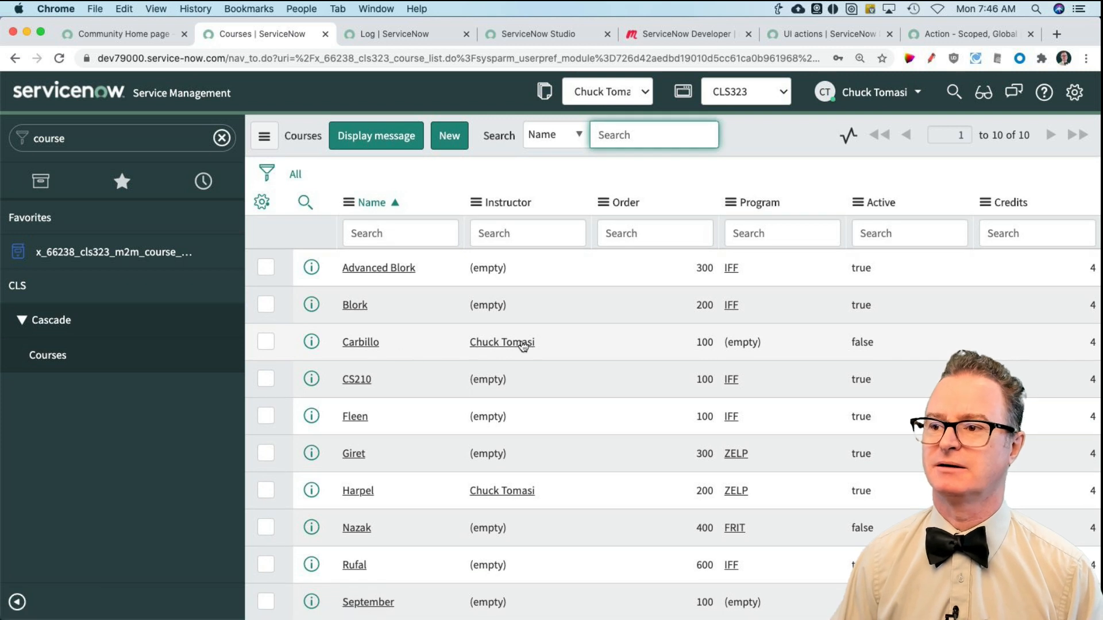
Step: View the context menu of the Carbillo row, and open the Courses module's record for editing
right_click(544, 343)
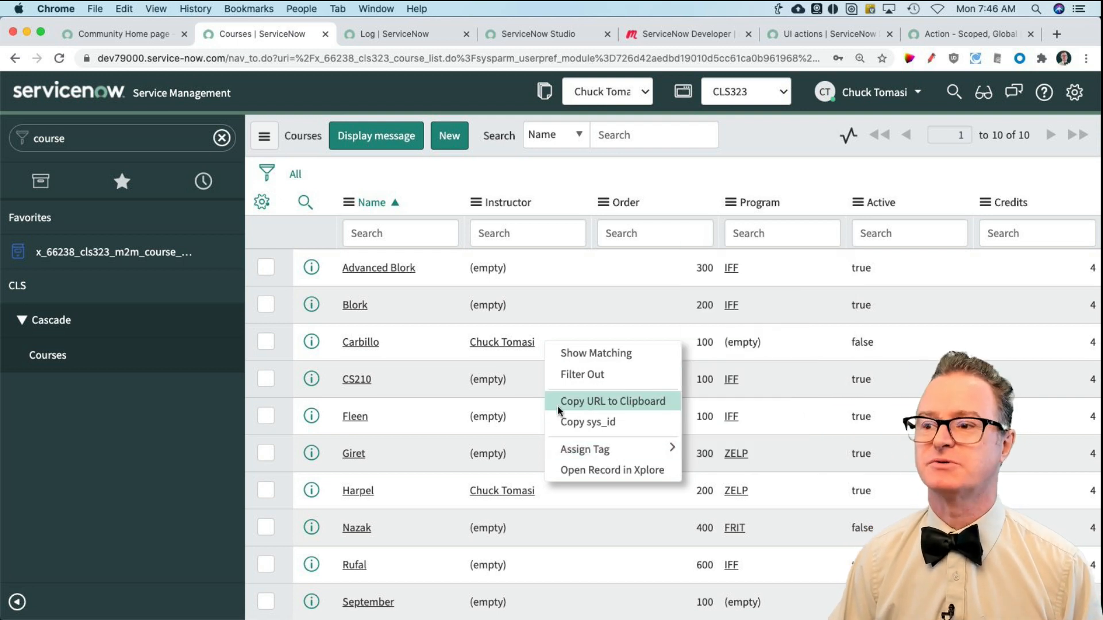
click(567, 197)
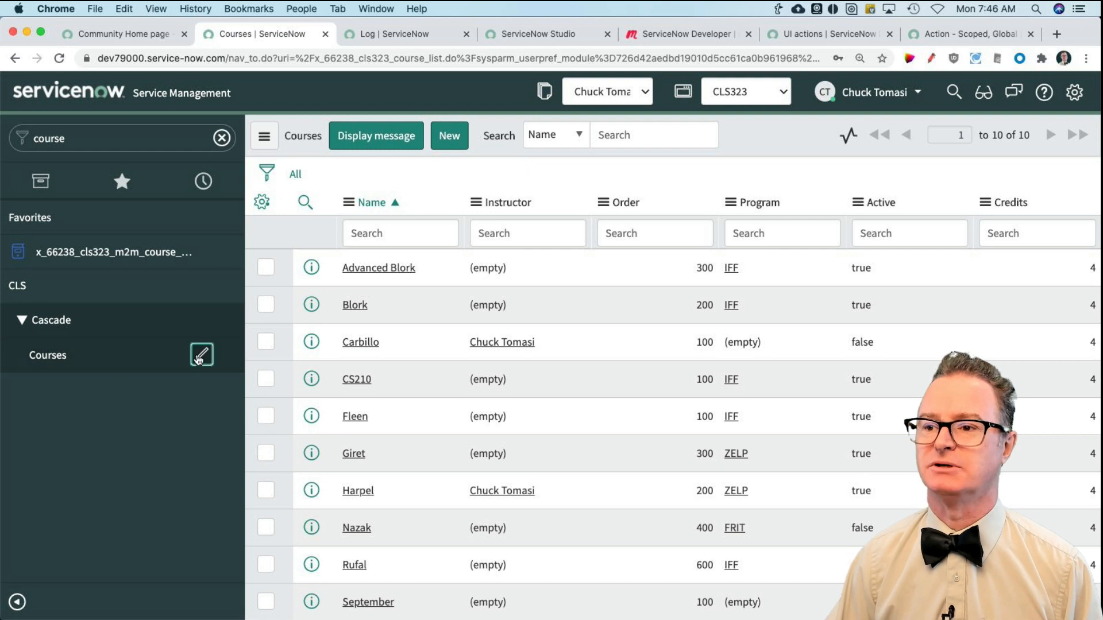
click(201, 354)
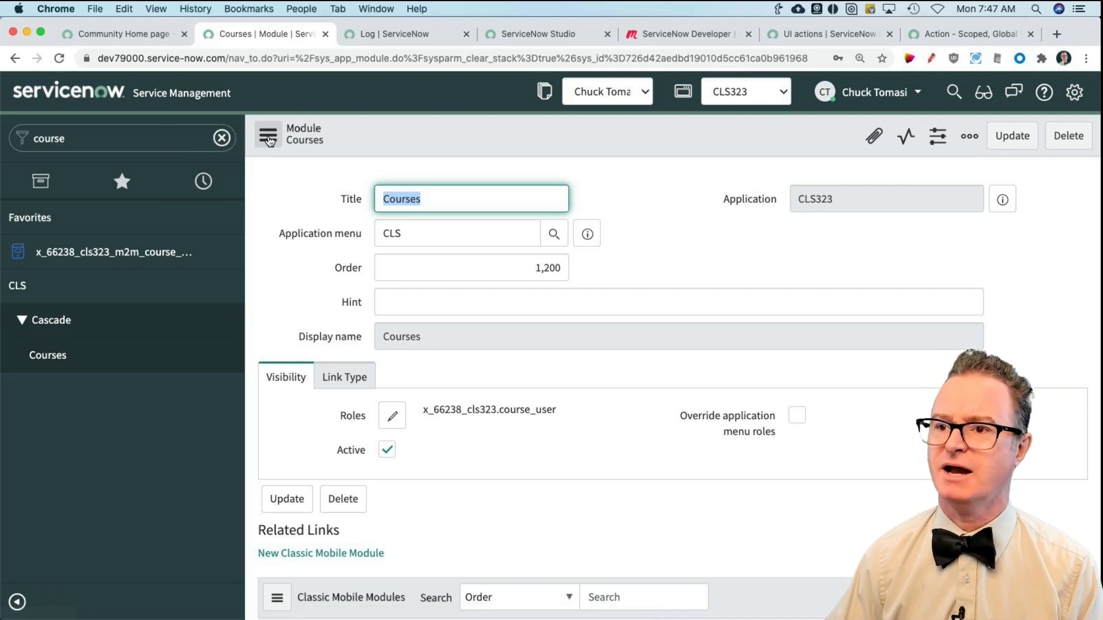
Step: Switch to ServiceNow Studio and search the Save Draft UI action's form for isoll
click(533, 35)
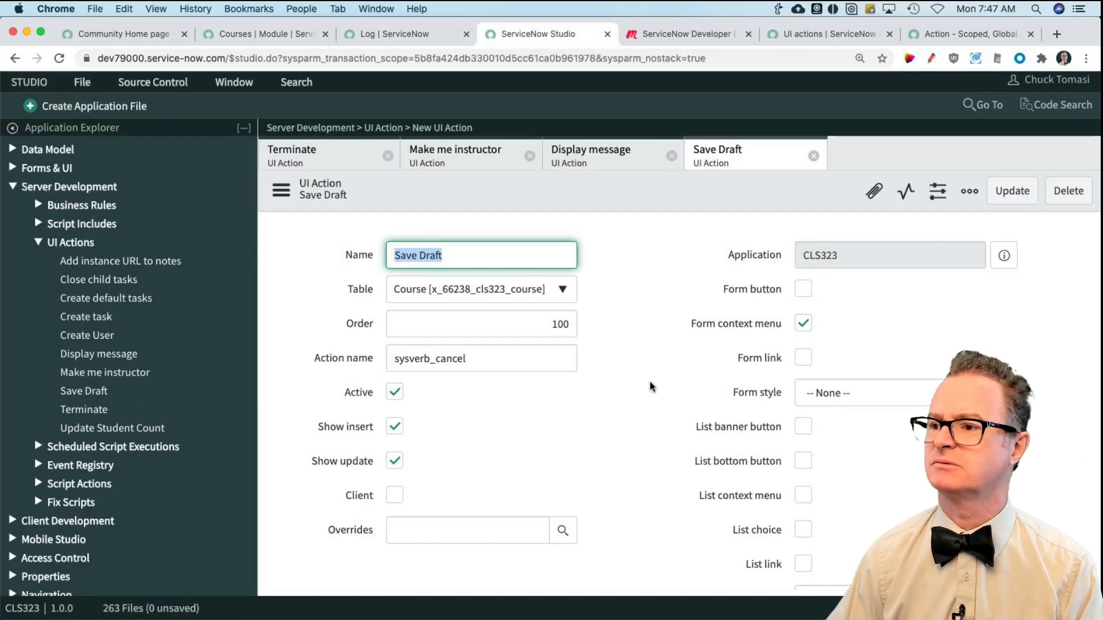
scroll(651, 386, down, 1)
key(super+f)
text(isoll)
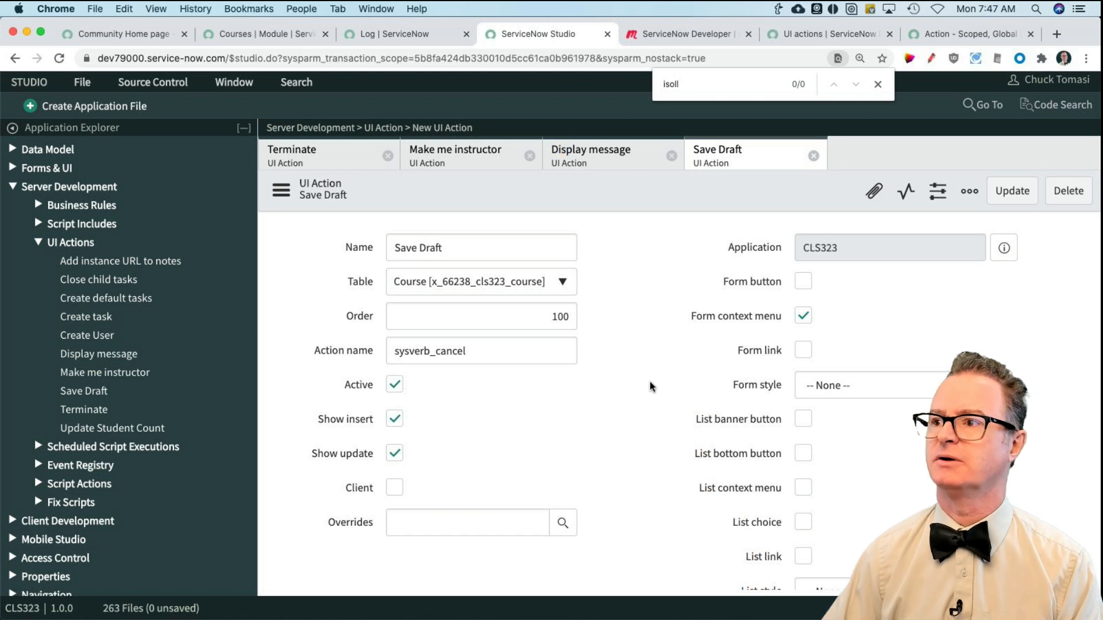
click(879, 84)
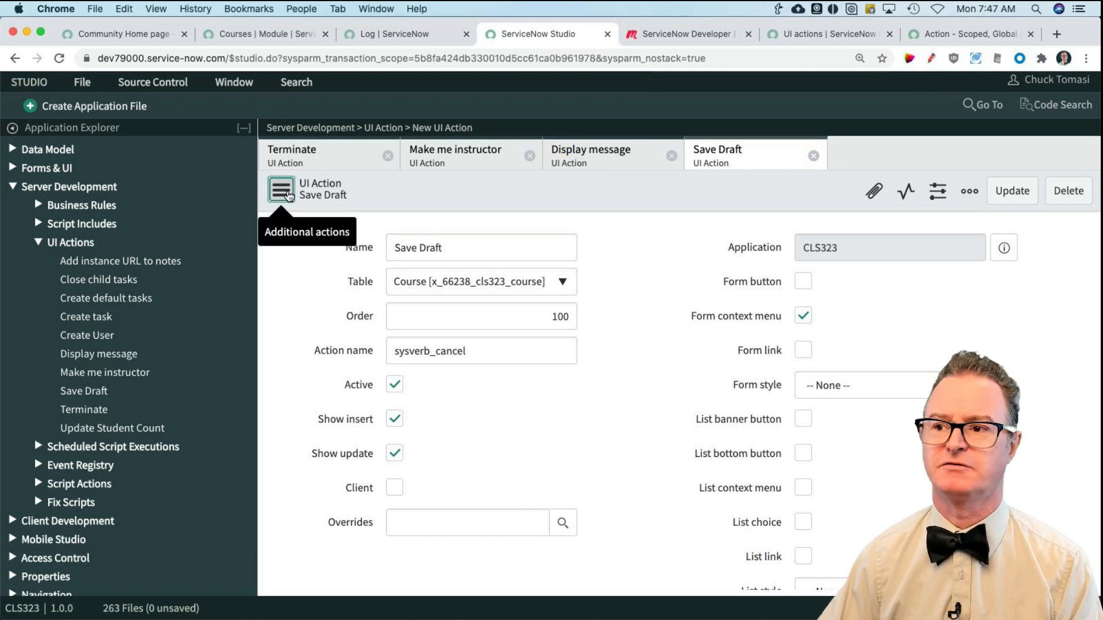
Step: Show the Save Draft UI action's XML in an enlarged window and search it for isol
click(289, 197)
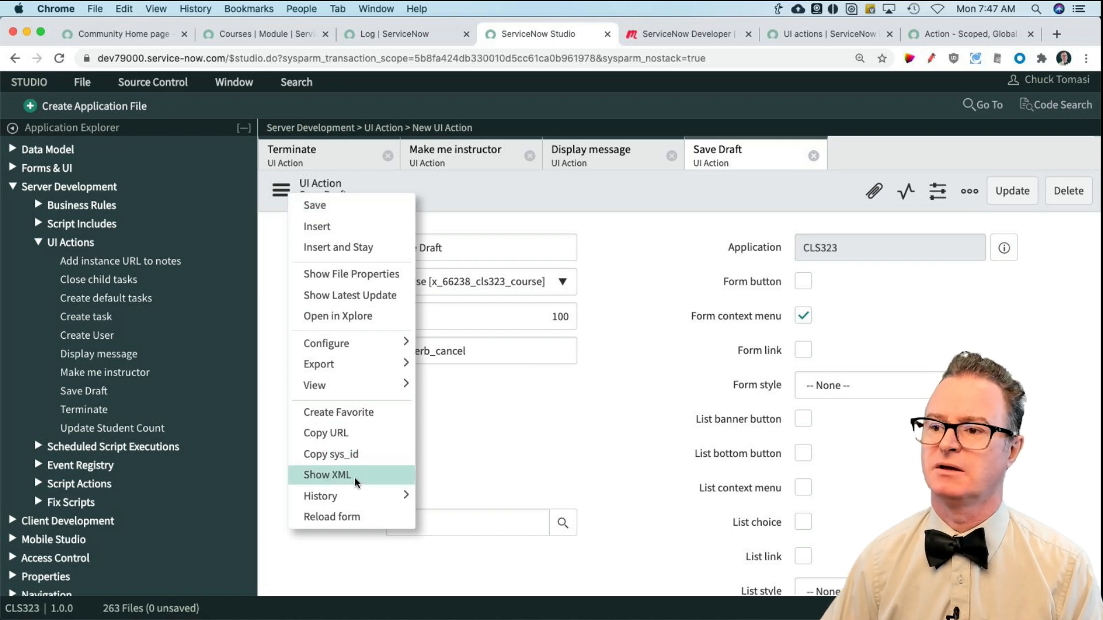
click(356, 482)
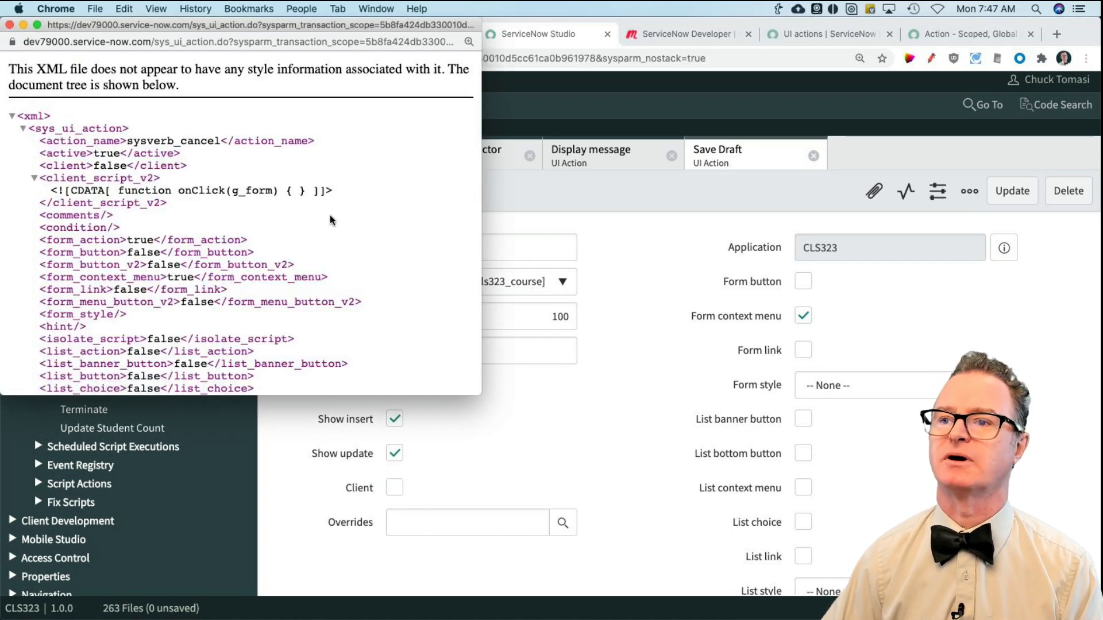
drag(480, 394, 771, 520)
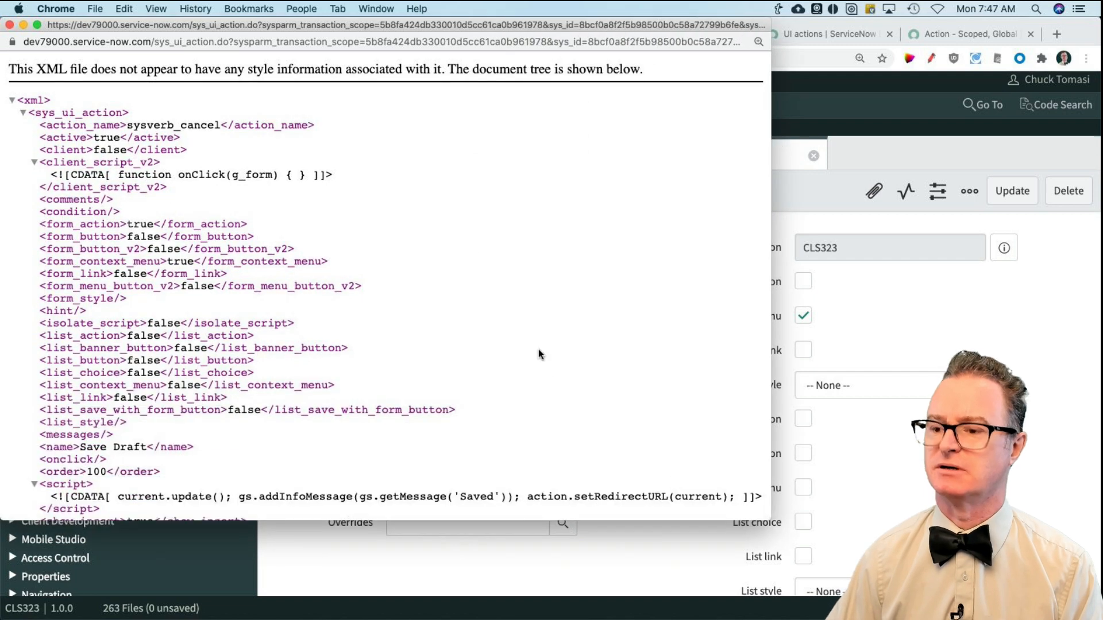
key(super+f)
text(isol)
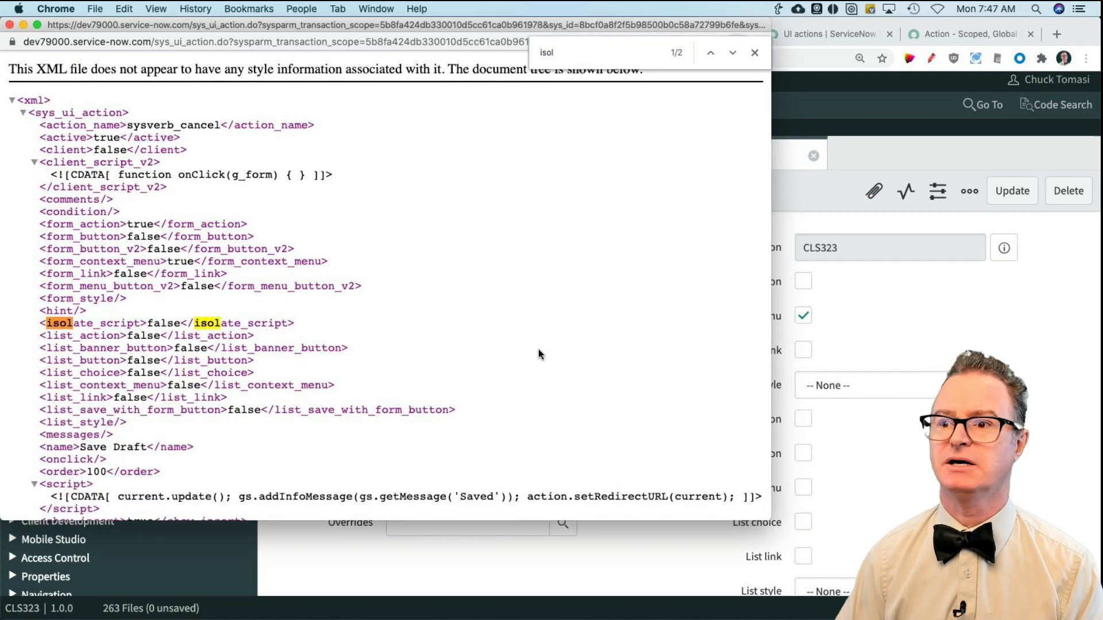
click(755, 52)
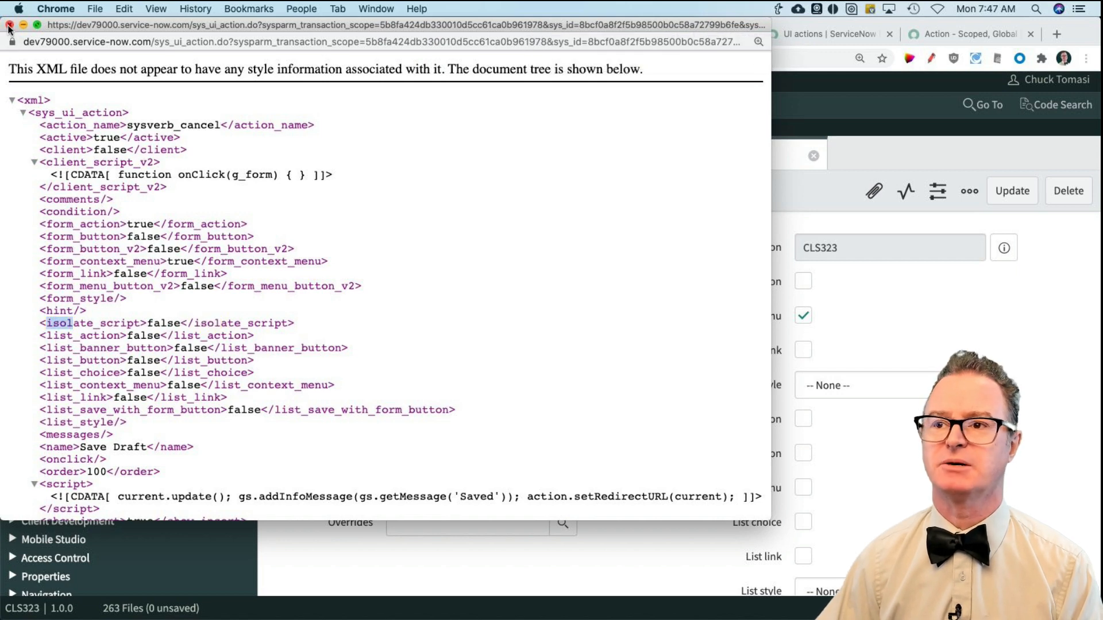
click(9, 25)
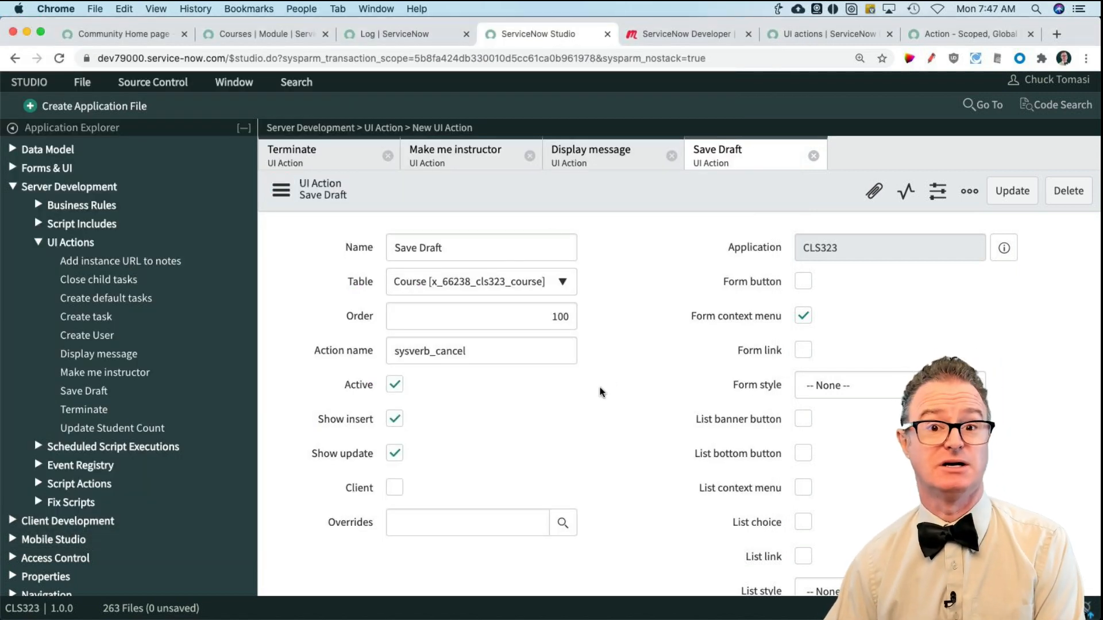